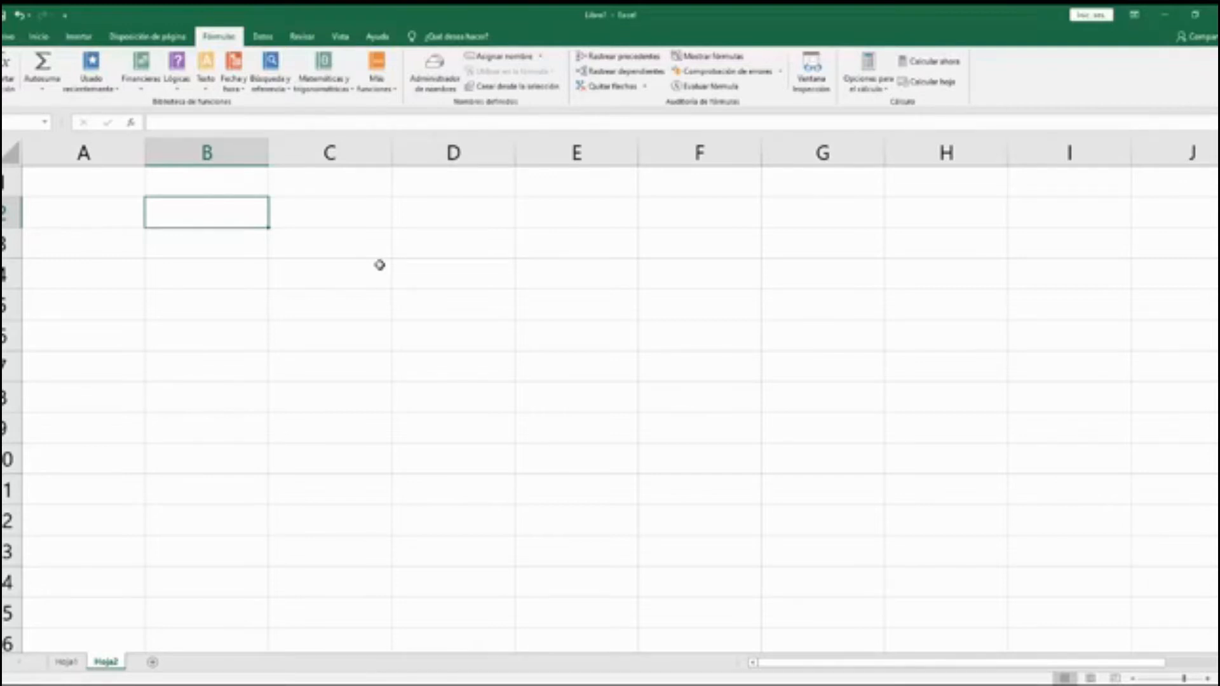
pyautogui.click(376, 292)
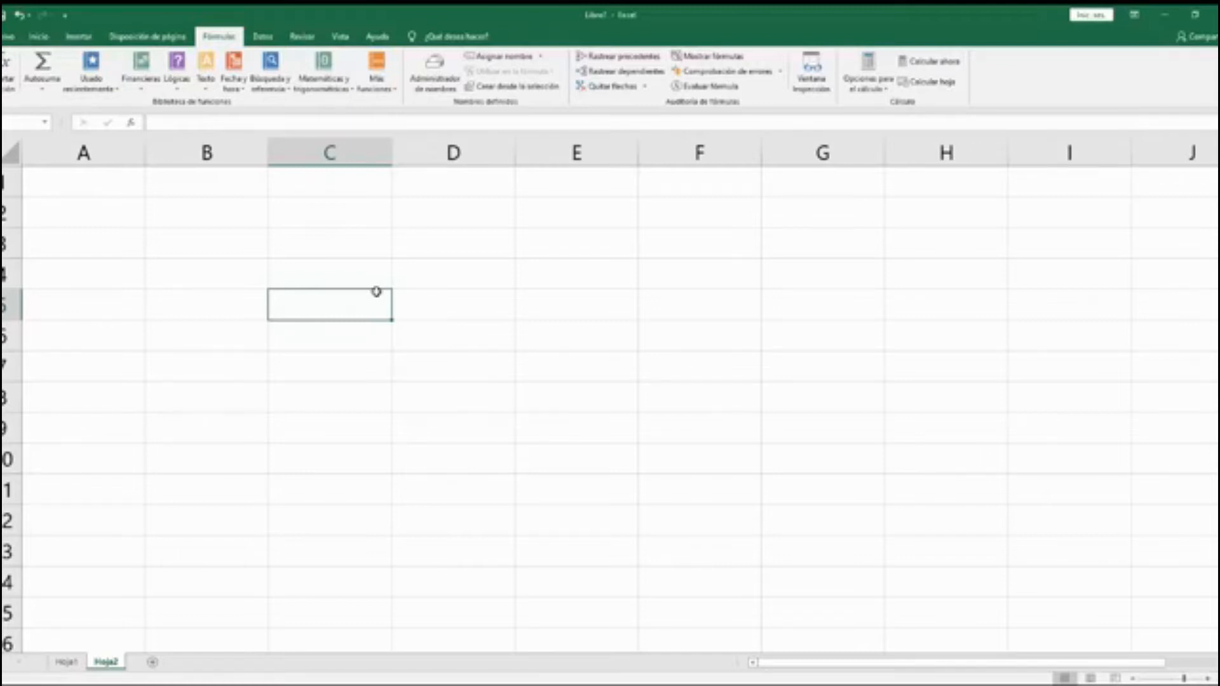
pyautogui.click(43, 88)
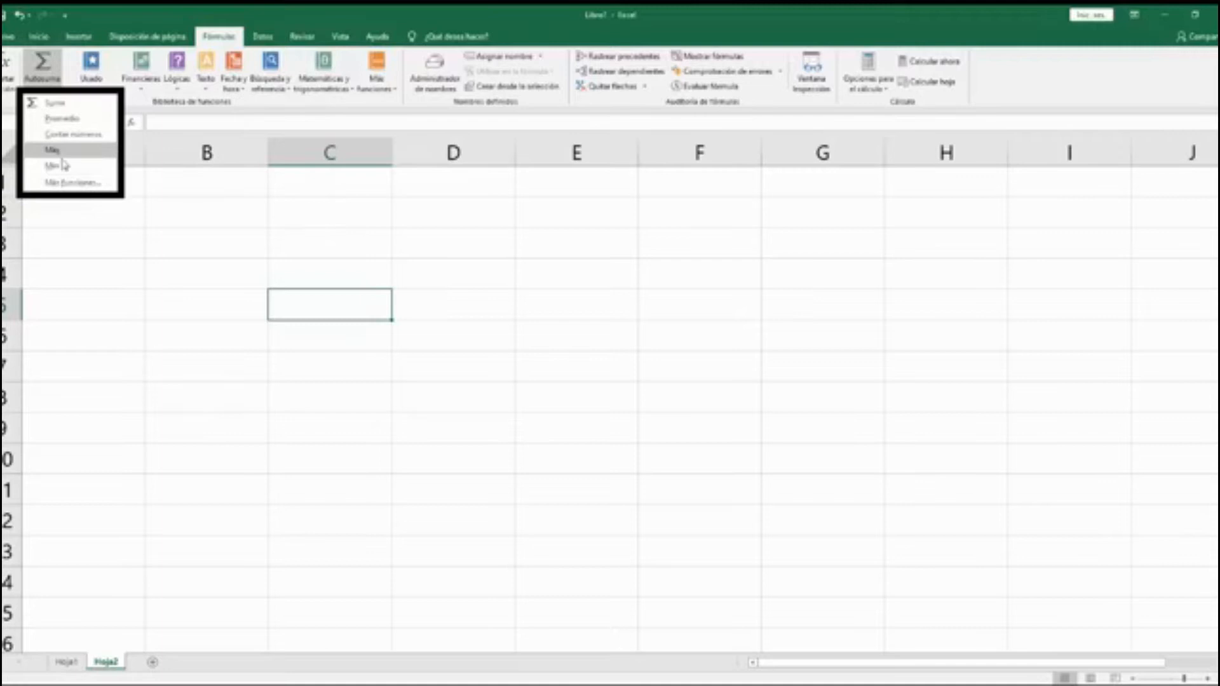
pyautogui.click(357, 221)
pyautogui.click(351, 254)
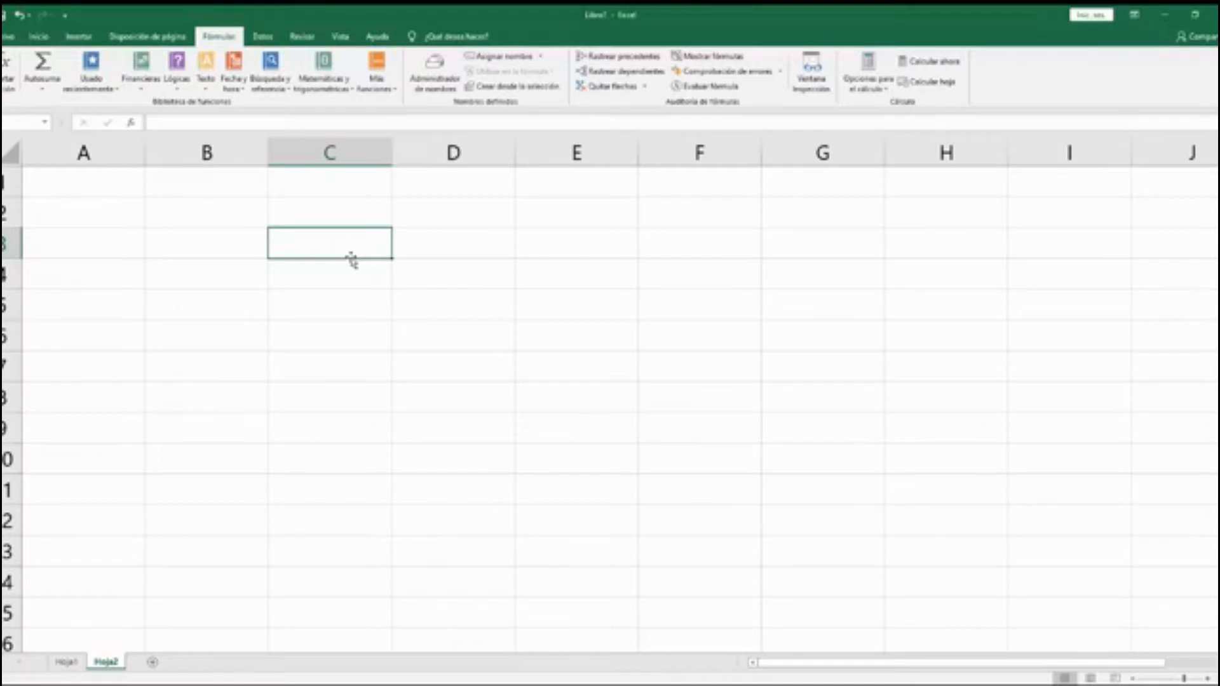
pyautogui.click(351, 394)
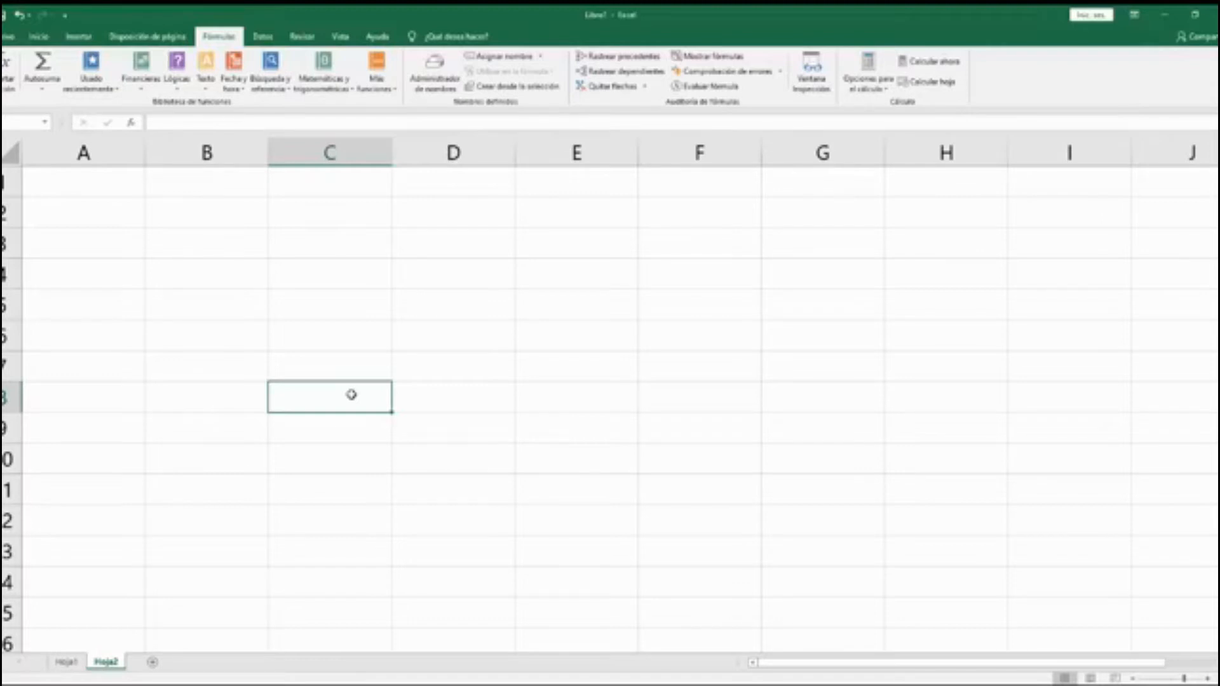
pyautogui.click(319, 241)
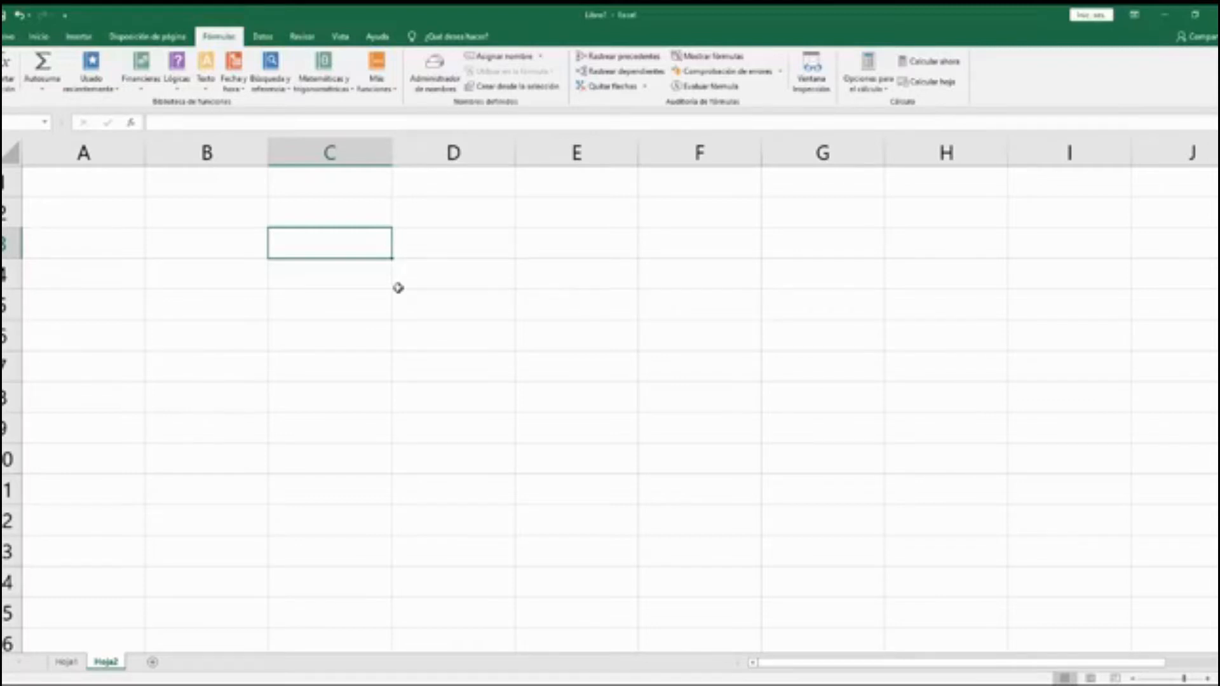
pyautogui.click(356, 304)
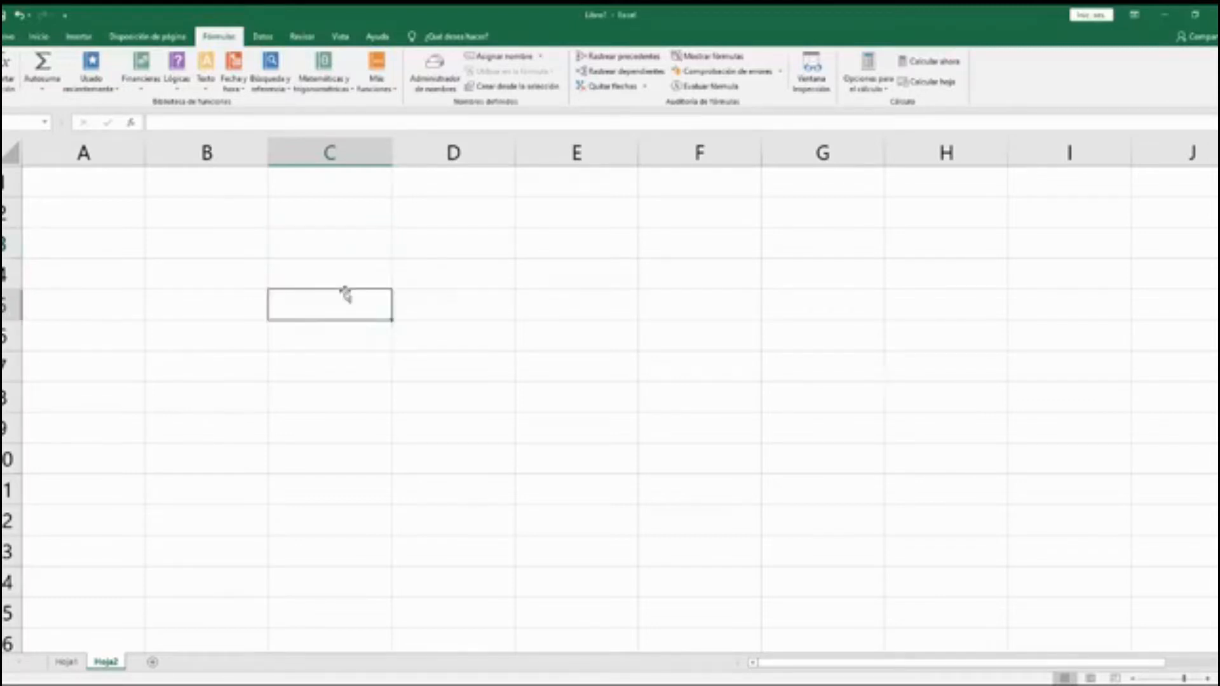
# Enter the value 12 in each of the cells B2 to B5.
pyautogui.click(216, 214)
pyautogui.write('12')
pyautogui.press('Return')
pyautogui.write('12')
pyautogui.press('Return')
pyautogui.write('12')
pyautogui.press('Return')
pyautogui.write('12')
pyautogui.press('Return')
# Continue the column with the values 14, 174, 15 and 16 in cells B6 to B9.
pyautogui.write('1')
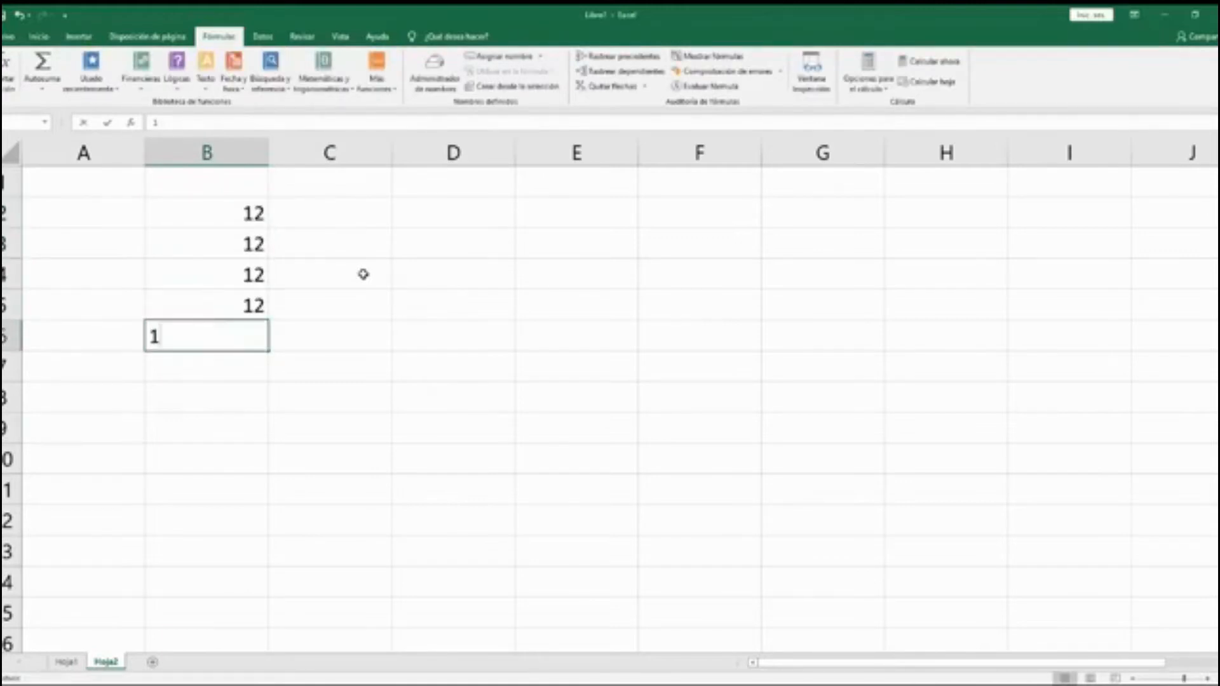
pyautogui.write('74')
pyautogui.press('Return')
pyautogui.write('174')
pyautogui.press('Return')
pyautogui.write('15')
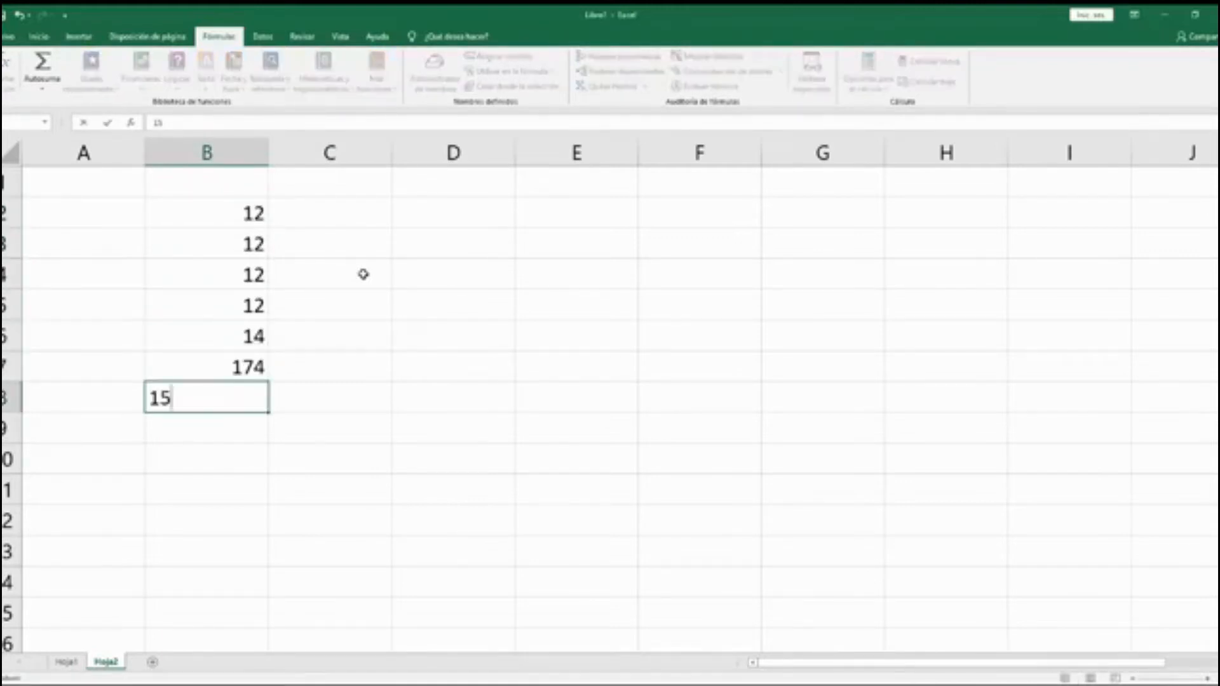
pyautogui.press('Return')
pyautogui.write('16')
pyautogui.press('Return')
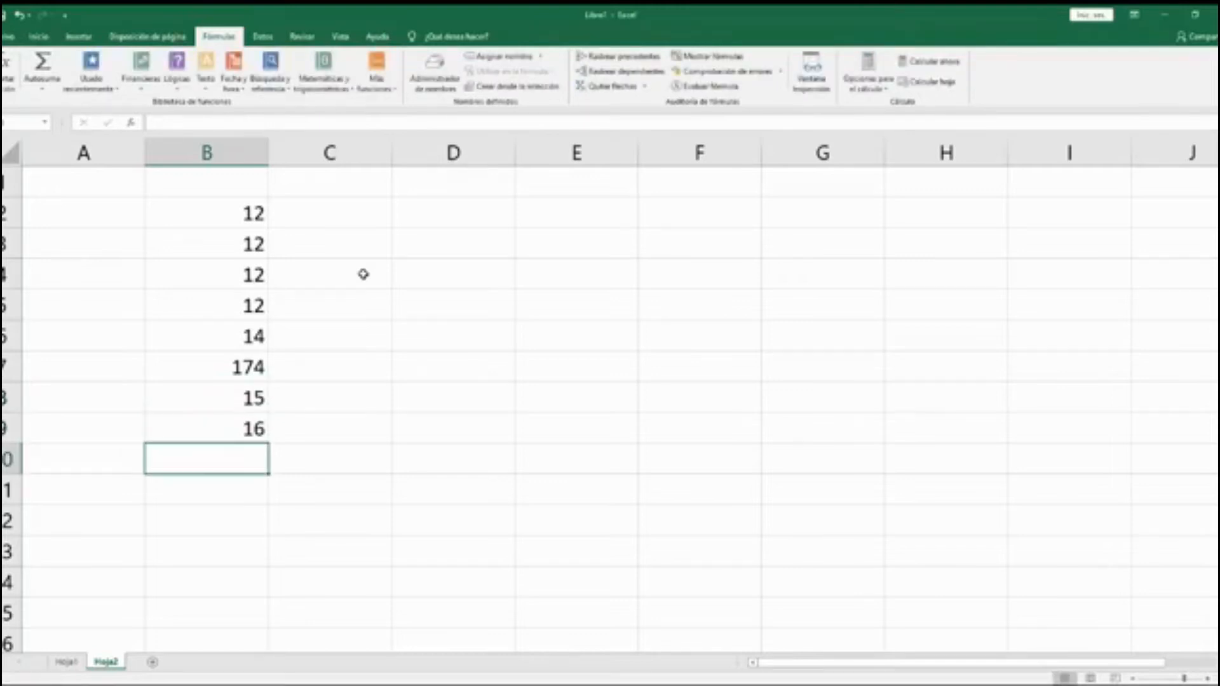
pyautogui.moveTo(257, 209); pyautogui.dragTo(223, 432)
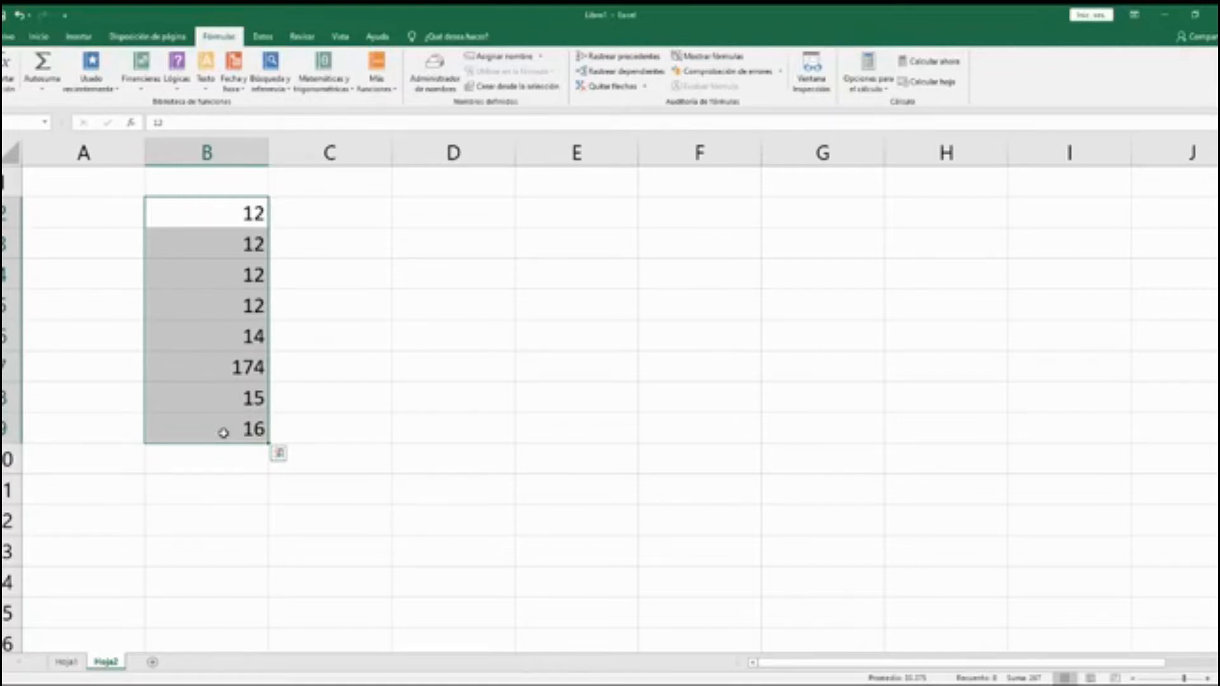
pyautogui.click(317, 440)
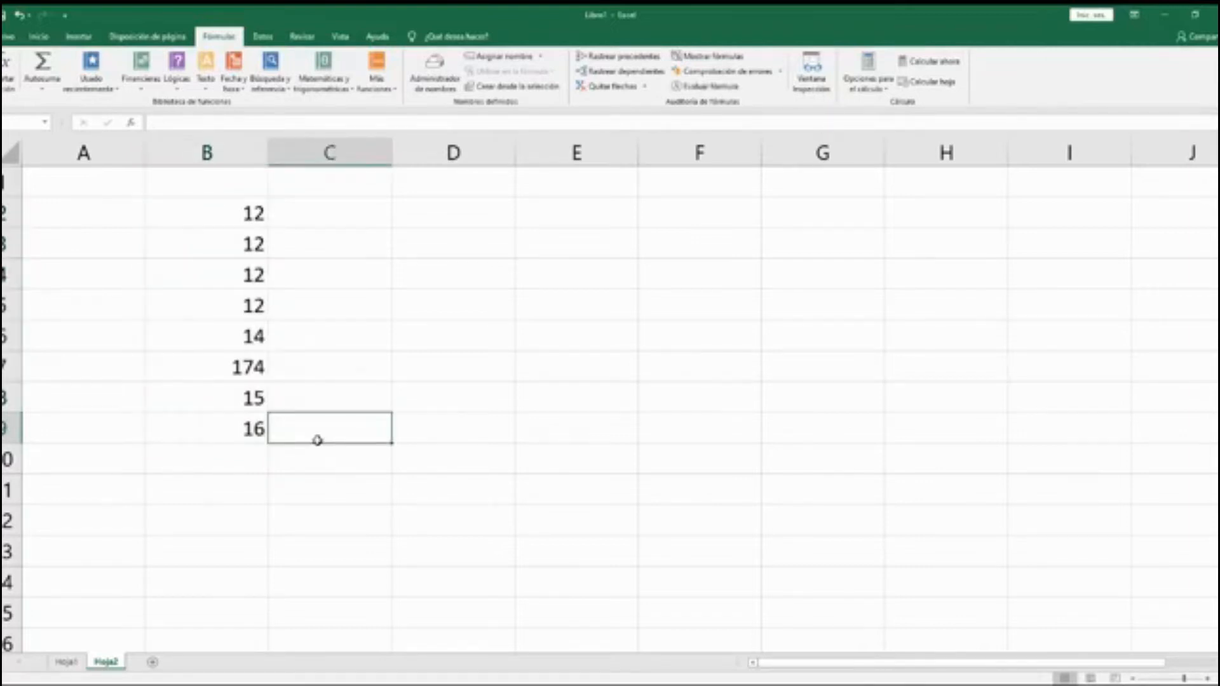
pyautogui.click(360, 210)
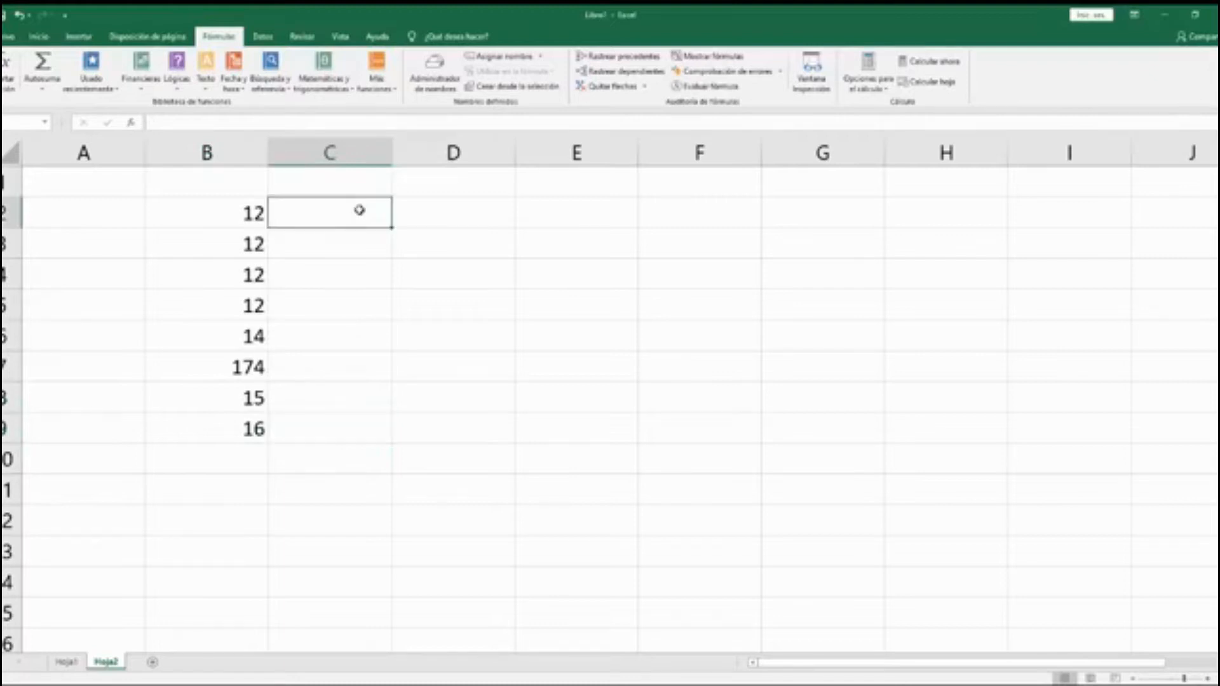
pyautogui.press('Right')
pyautogui.moveTo(258, 212); pyautogui.dragTo(257, 419)
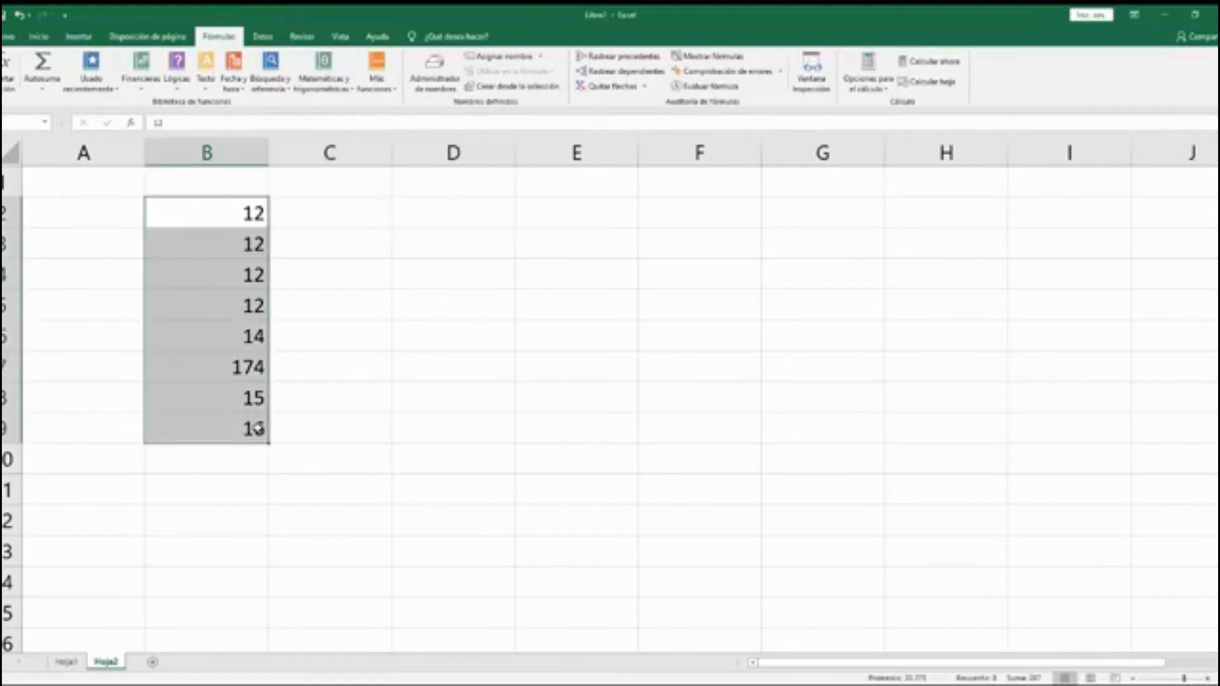
# Start inserting a function in cell D2 and choose the category Matemáticas y trigonométricas.
pyautogui.click(448, 211)
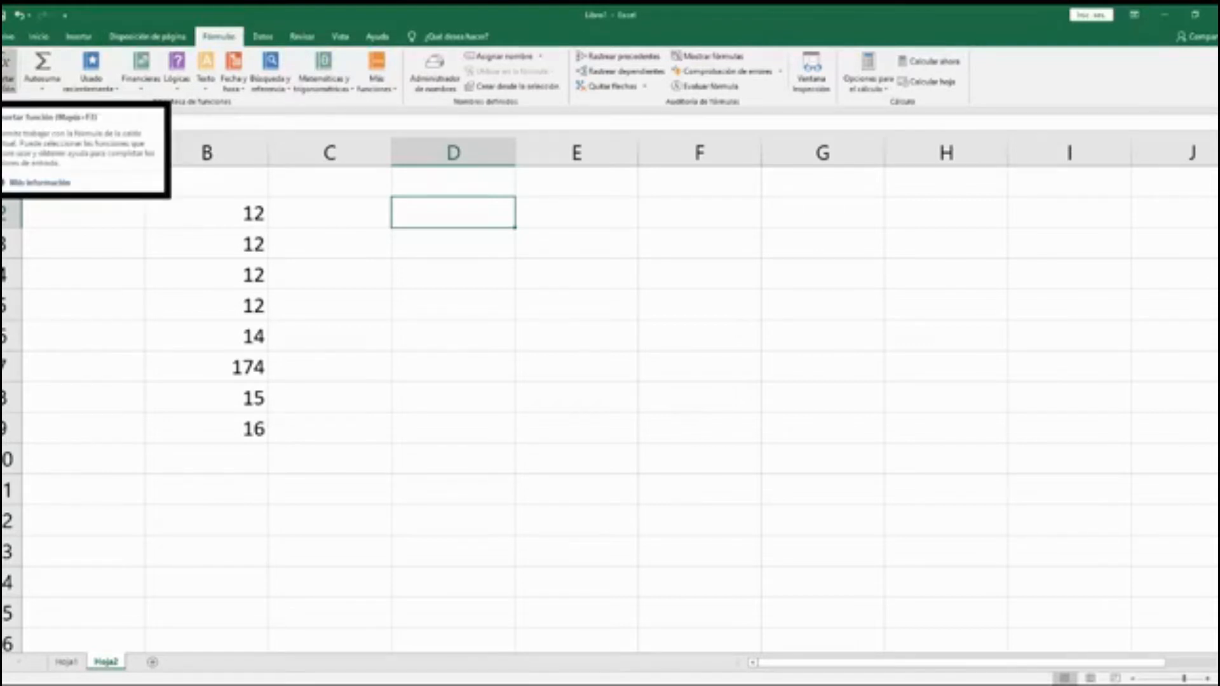
pyautogui.click(8, 70)
pyautogui.moveTo(577, 219); pyautogui.dragTo(688, 250)
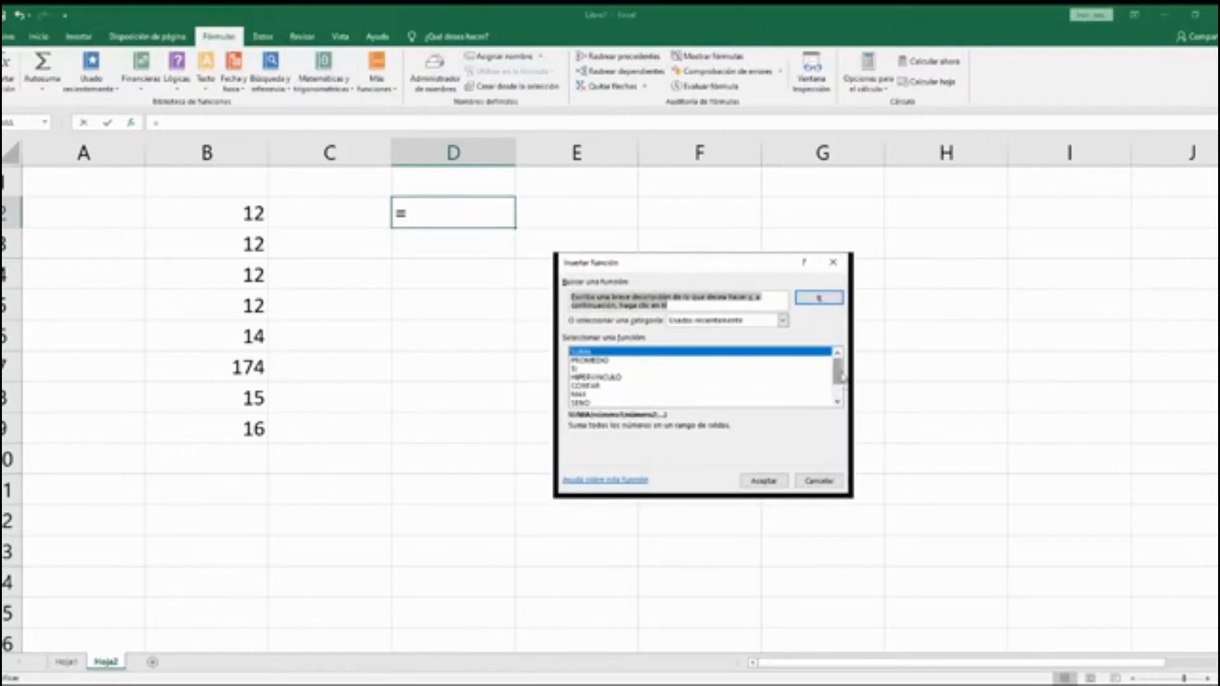
pyautogui.moveTo(842, 402); pyautogui.dragTo(840, 371)
pyautogui.click(780, 321)
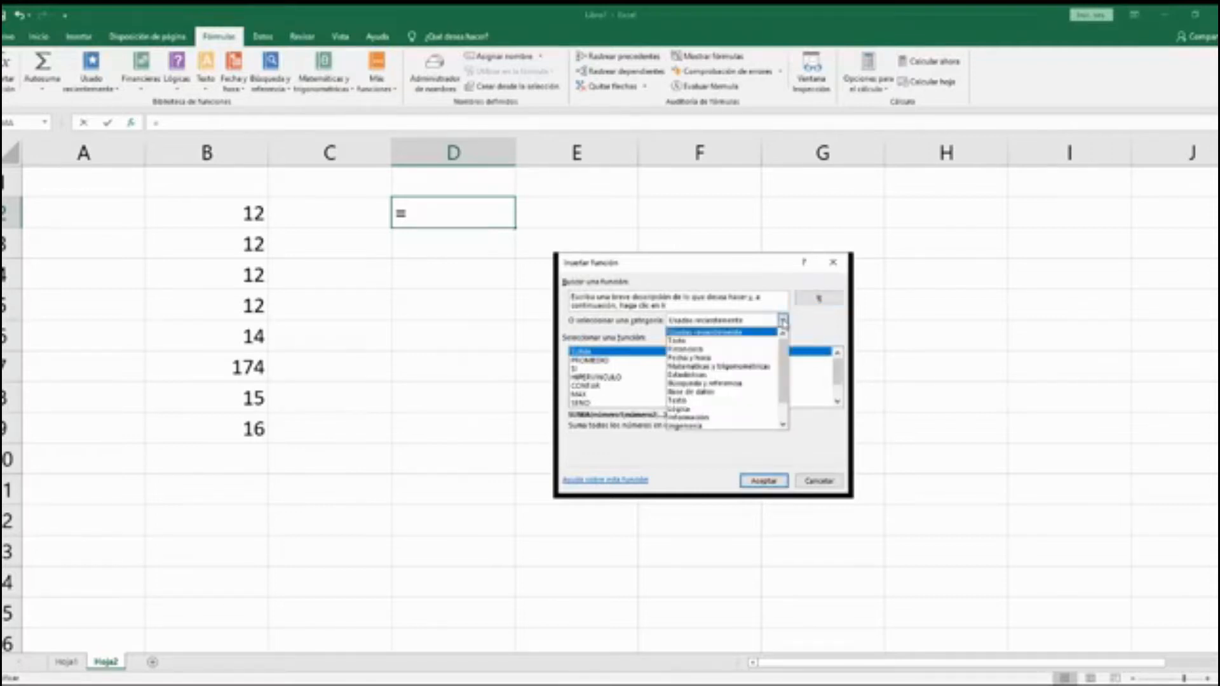
pyautogui.scroll(-1, 783, 394)
pyautogui.scroll(2, 782, 413)
pyautogui.scroll(-2, 781, 420)
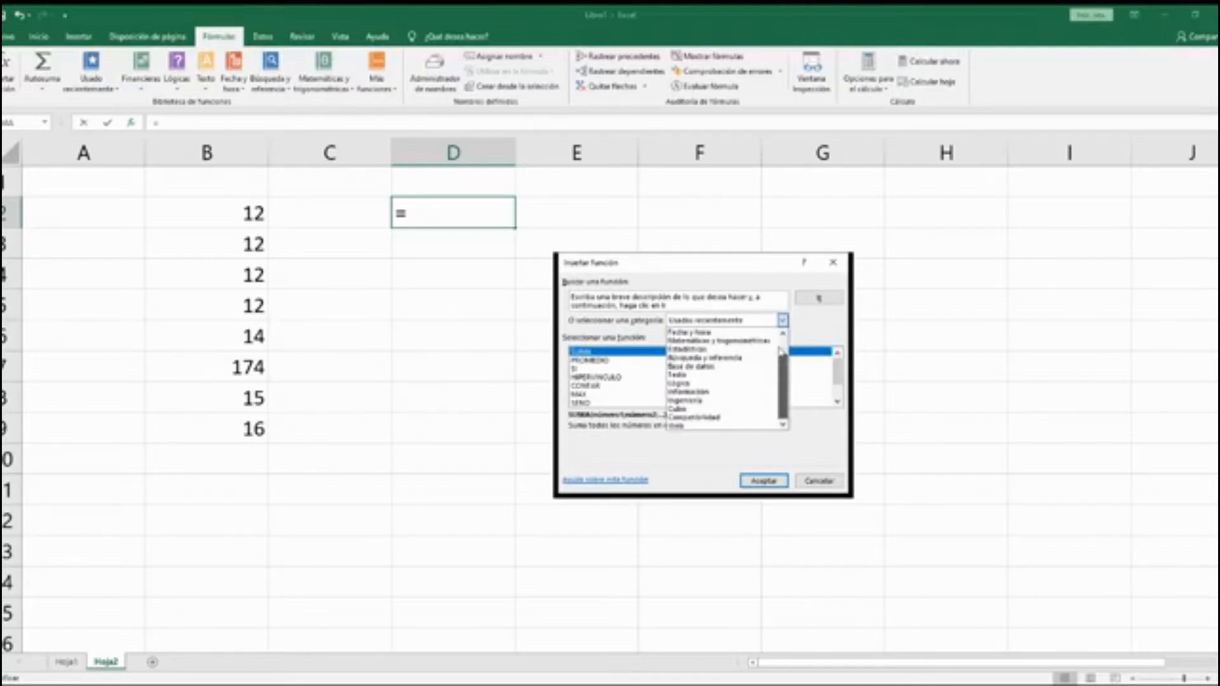
pyautogui.moveTo(782, 419); pyautogui.dragTo(784, 338)
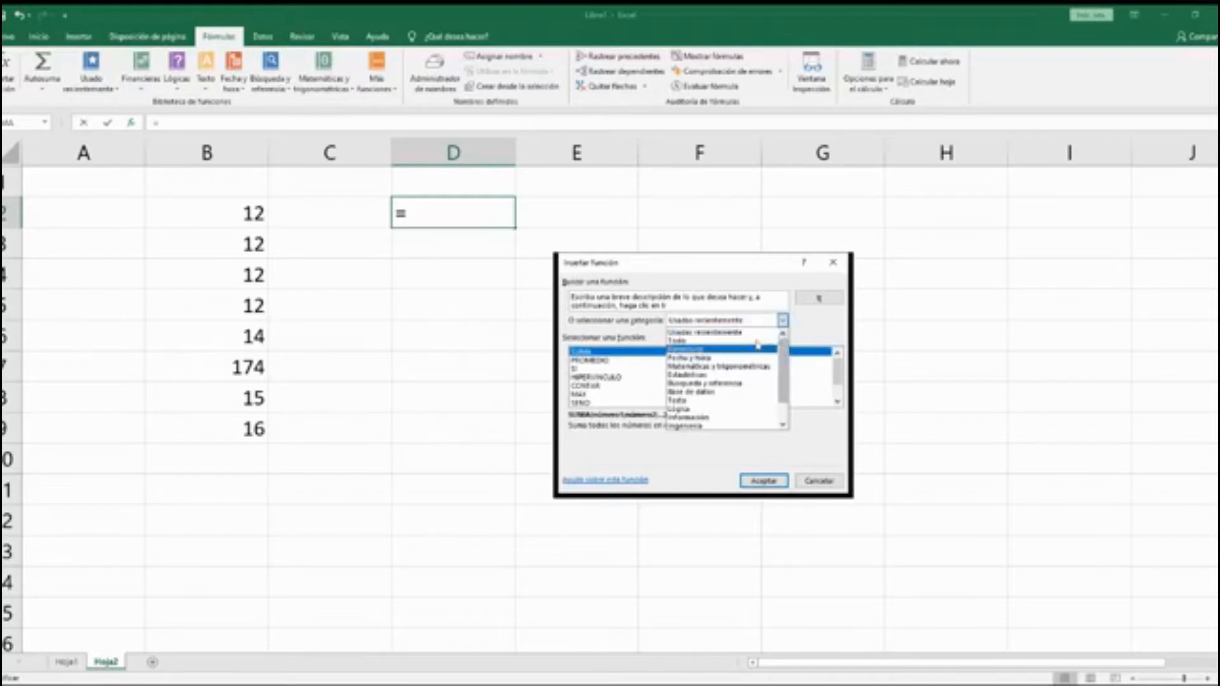
pyautogui.click(785, 383)
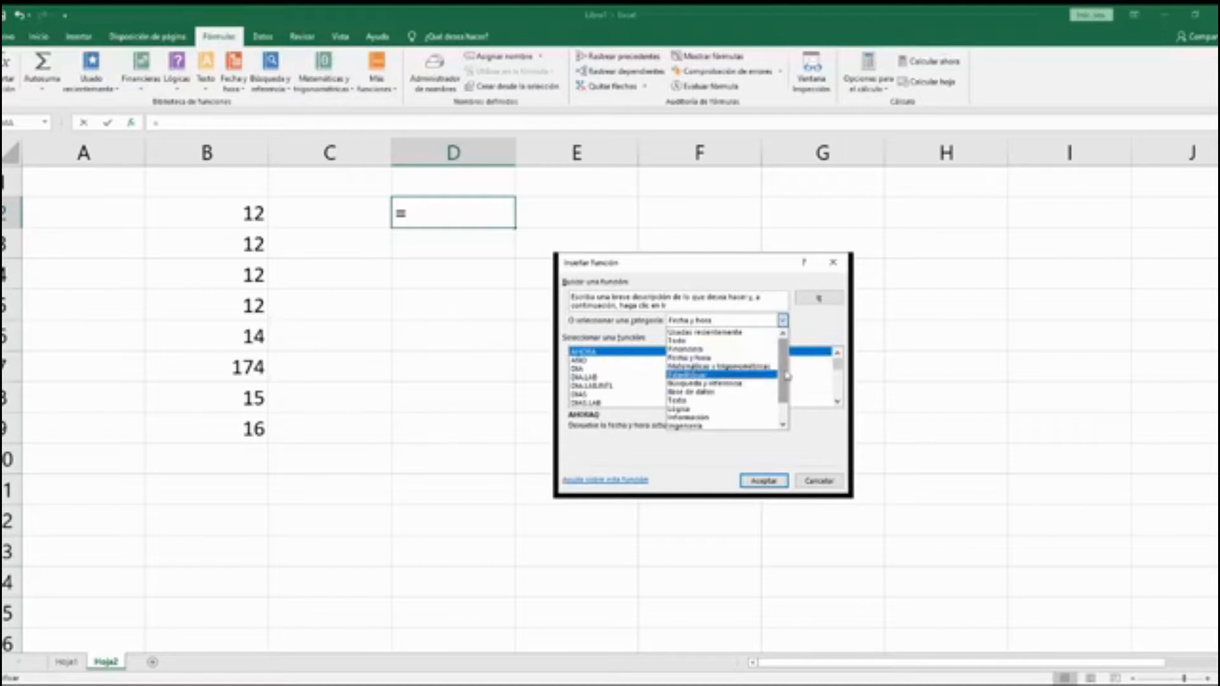
pyautogui.click(758, 367)
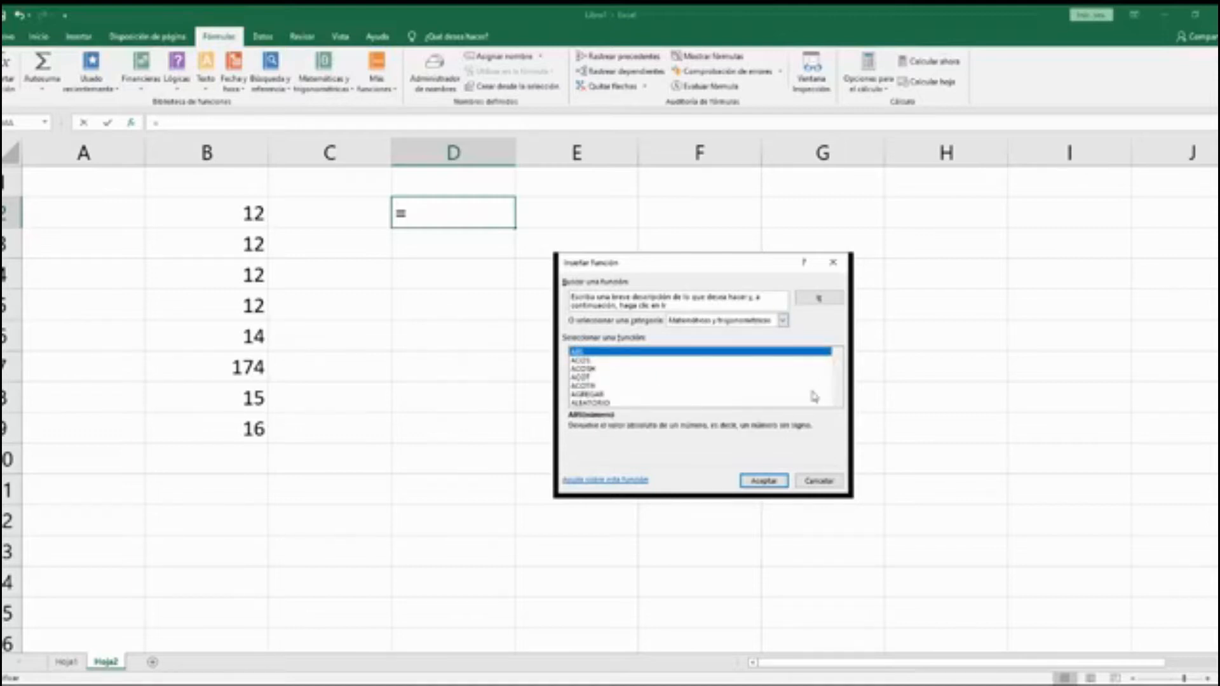
# Find the SUMA function in the category's function list and choose it for cell D2.
pyautogui.click(838, 403)
pyautogui.click(838, 403)
pyautogui.click(837, 403)
pyautogui.click(838, 404)
pyautogui.click(837, 404)
pyautogui.click(838, 403)
pyautogui.click(838, 404)
pyautogui.click(837, 403)
pyautogui.click(838, 404)
pyautogui.click(838, 403)
pyautogui.click(837, 403)
pyautogui.click(838, 404)
pyautogui.click(838, 403)
pyautogui.click(838, 404)
pyautogui.click(837, 403)
pyautogui.click(837, 403)
pyautogui.click(838, 404)
pyautogui.click(837, 404)
pyautogui.click(837, 404)
pyautogui.click(837, 404)
pyautogui.click(837, 403)
pyautogui.click(837, 403)
pyautogui.click(838, 404)
pyautogui.click(838, 404)
pyautogui.click(837, 403)
pyautogui.click(837, 404)
pyautogui.click(837, 404)
pyautogui.click(837, 403)
pyautogui.click(837, 403)
pyautogui.click(837, 403)
pyautogui.click(838, 403)
pyautogui.click(838, 402)
pyautogui.click(838, 403)
pyautogui.click(838, 403)
pyautogui.click(838, 403)
pyautogui.click(838, 403)
pyautogui.click(837, 403)
pyautogui.click(606, 378)
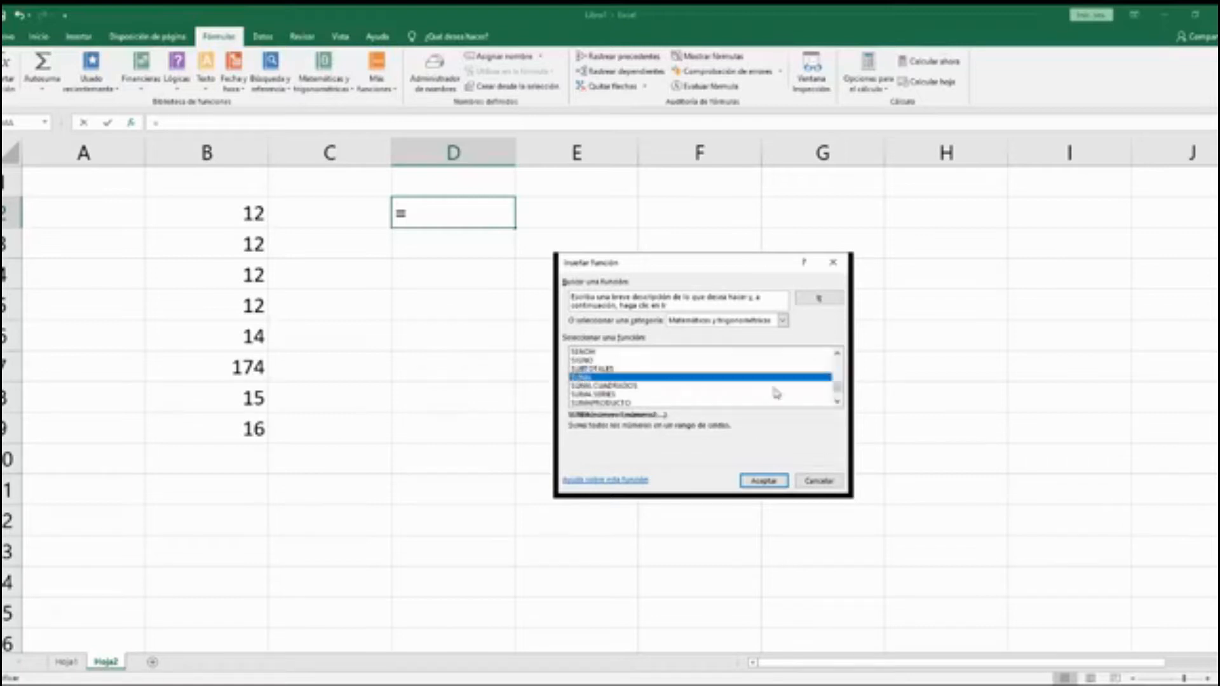
pyautogui.click(764, 484)
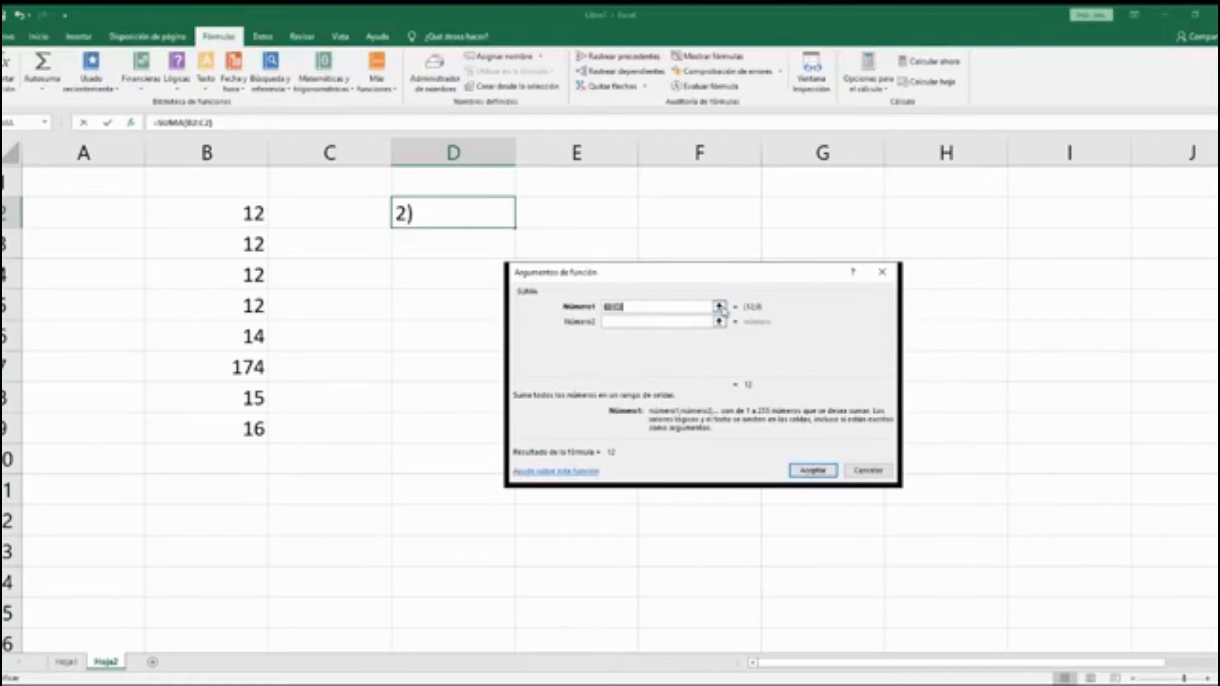
# Try to append a plus sign and a cell from column B to SUMA's Número1 argument.
pyautogui.click(661, 306)
pyautogui.write('+')
pyautogui.click(190, 207)
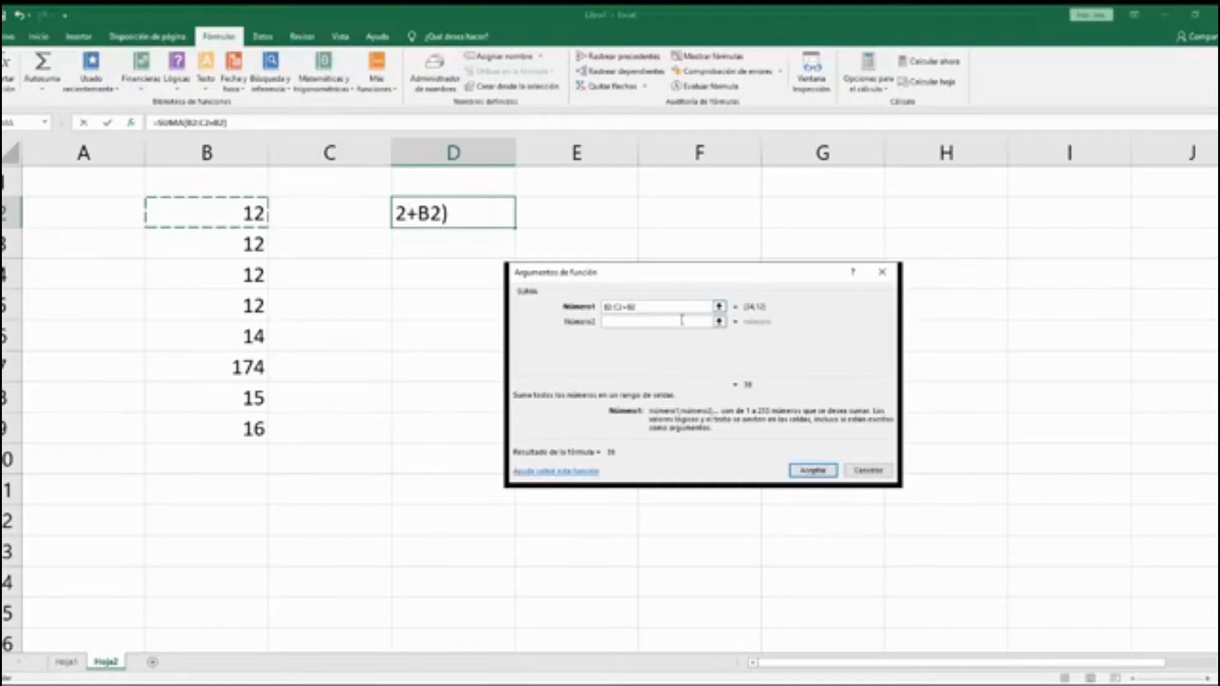
pyautogui.click(236, 251)
pyautogui.click(242, 274)
pyautogui.click(242, 336)
pyautogui.click(252, 216)
pyautogui.click(239, 250)
pyautogui.click(236, 264)
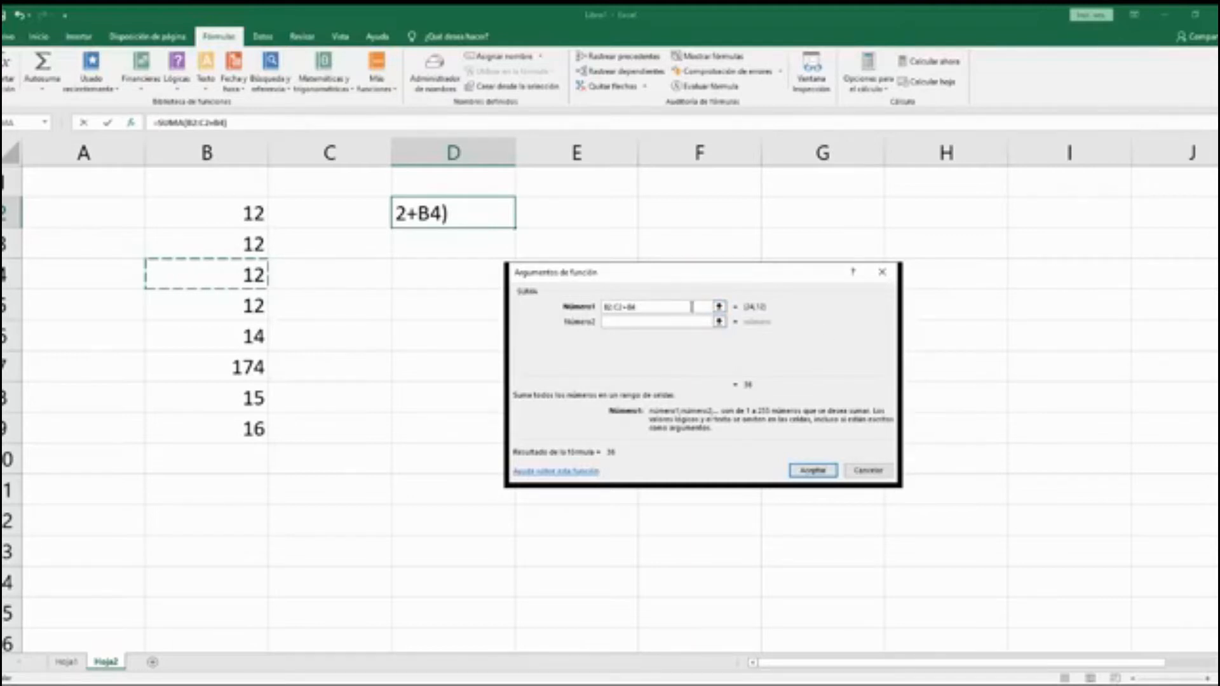
# Replace the whole Número1 argument of SUMA with a reference to cell B2.
pyautogui.doubleClick(699, 308)
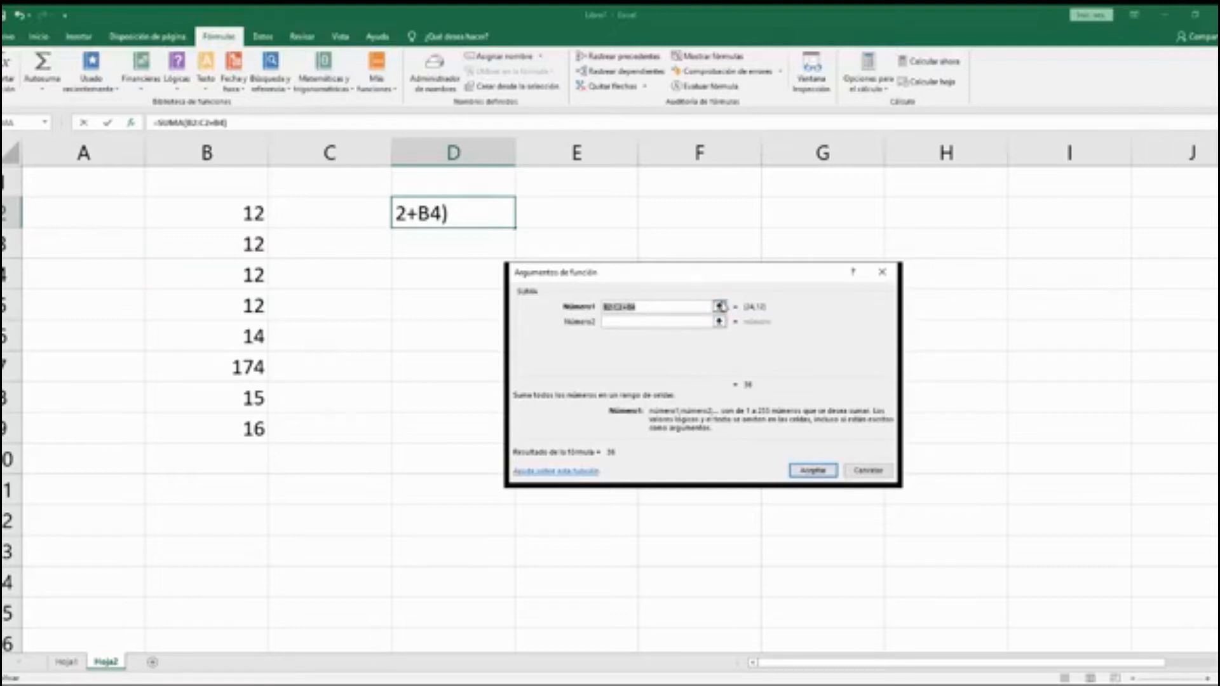
pyautogui.click(719, 307)
pyautogui.click(232, 213)
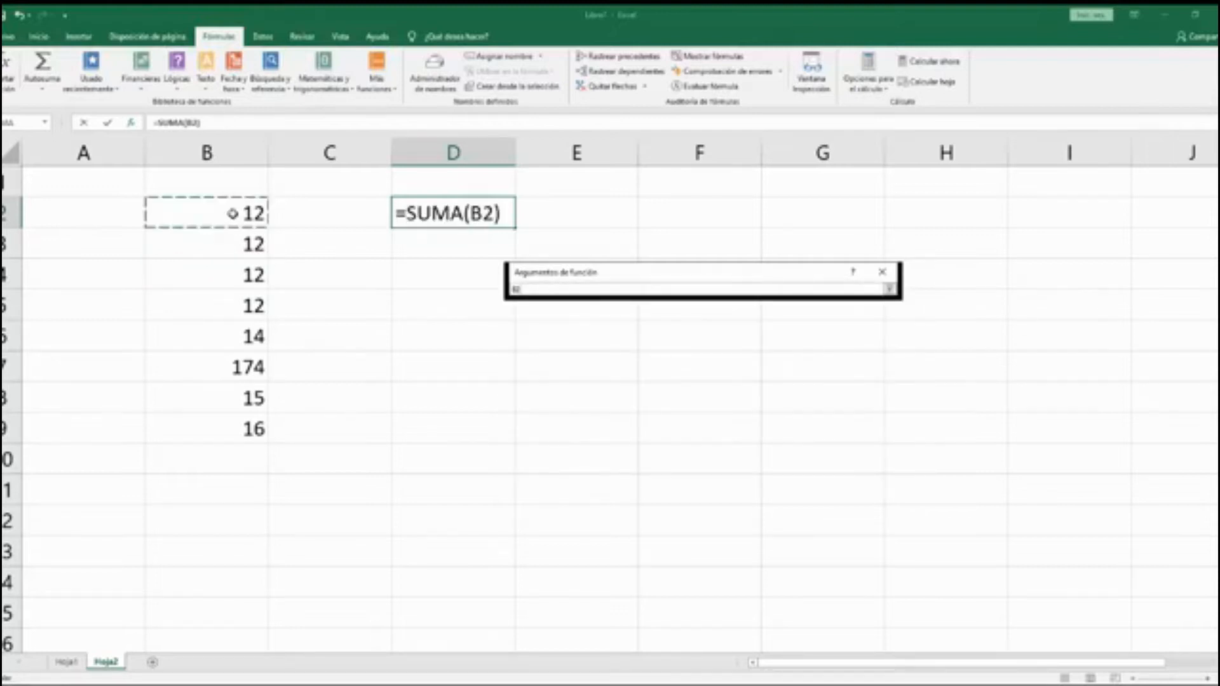
pyautogui.click(232, 244)
pyautogui.click(232, 367)
pyautogui.click(243, 221)
pyautogui.press('Return')
# Set SUMA's Número2 argument to cell B3 and Número3 to cell B4.
pyautogui.click(718, 322)
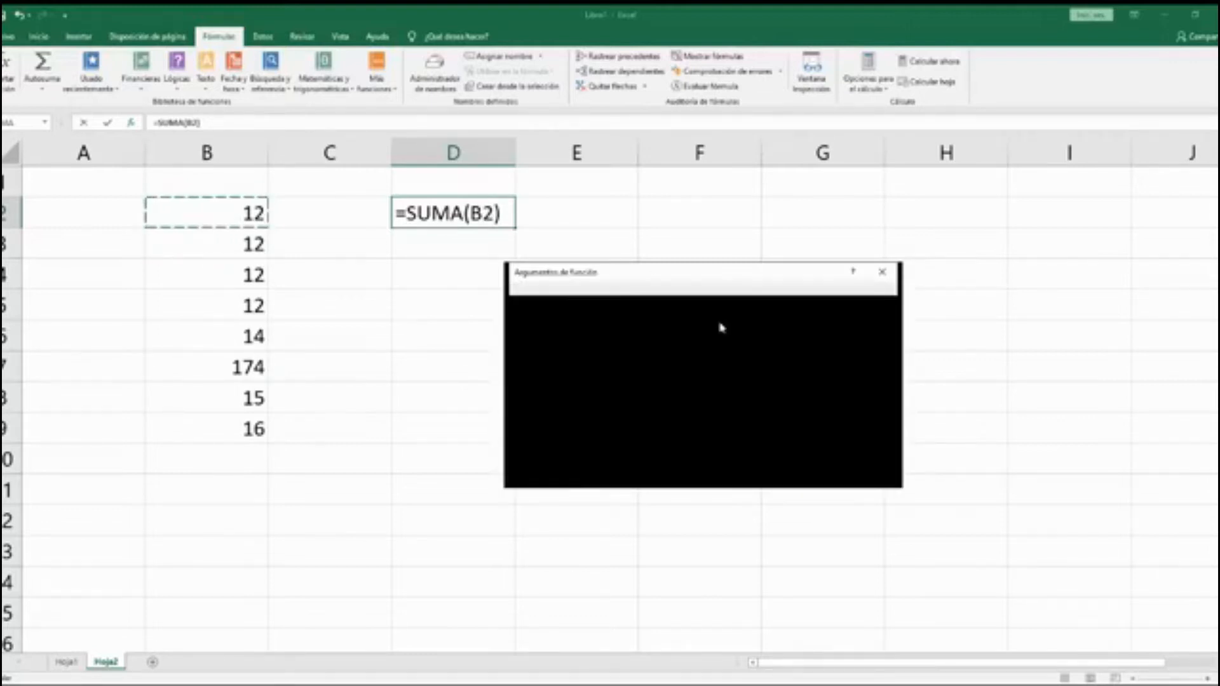
pyautogui.click(219, 241)
pyautogui.press('Return')
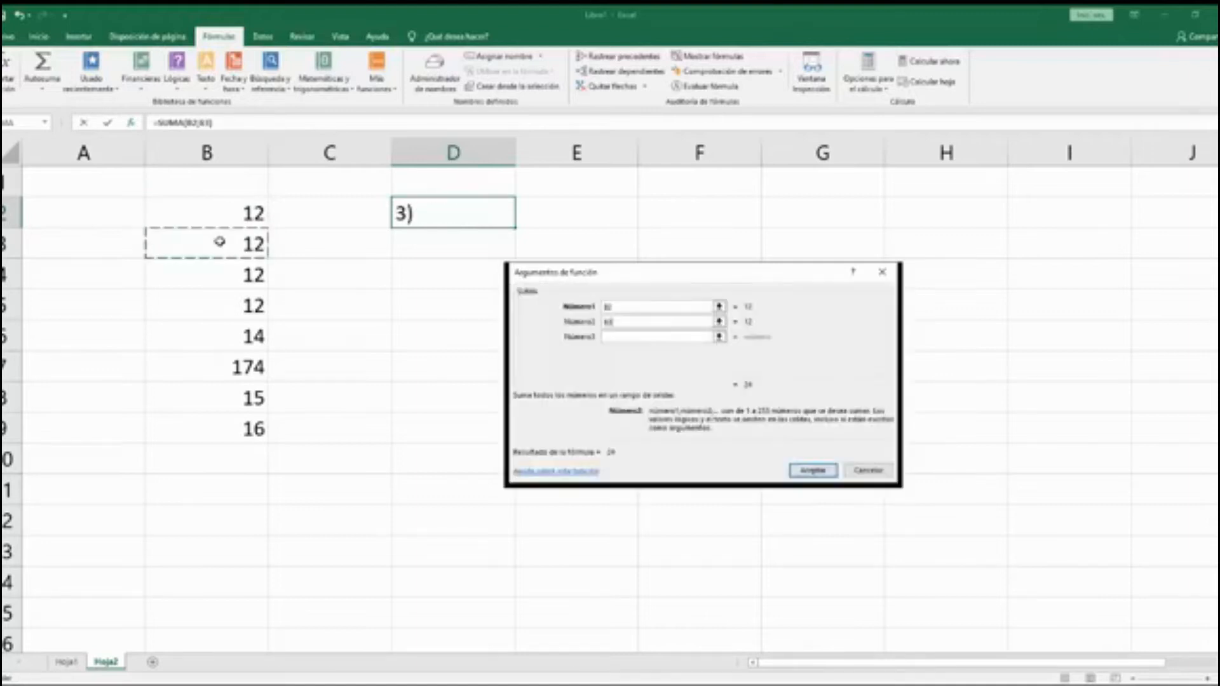
pyautogui.click(718, 337)
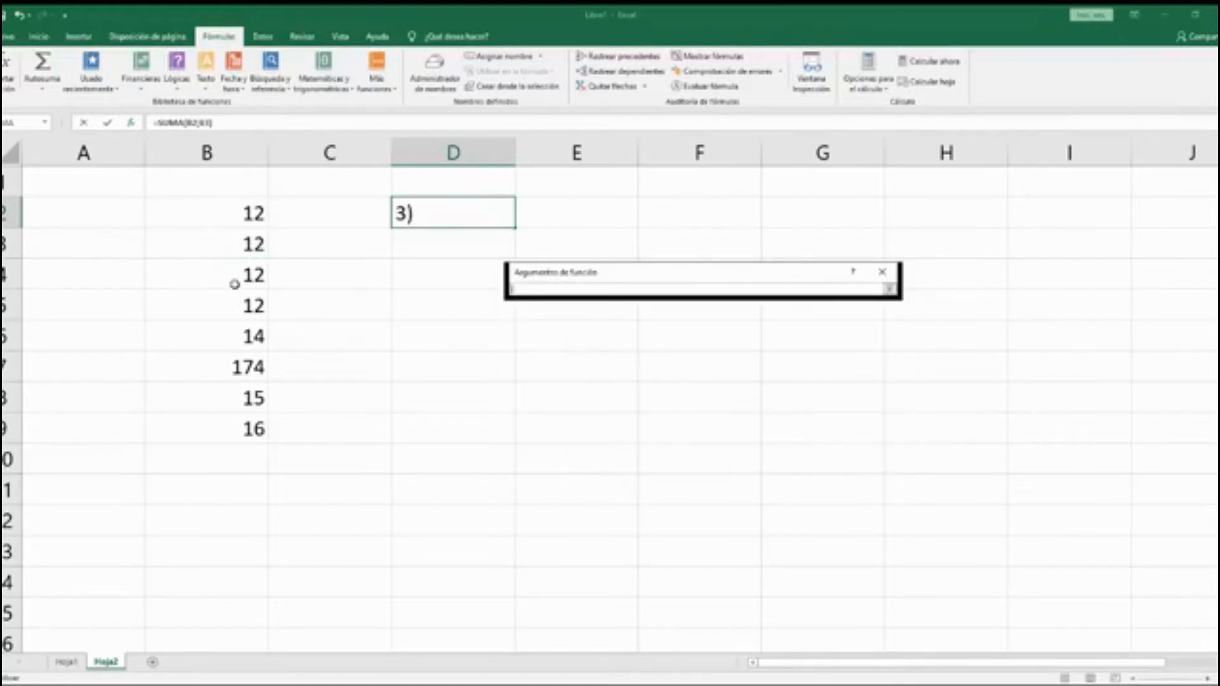
pyautogui.click(220, 277)
pyautogui.press('Return')
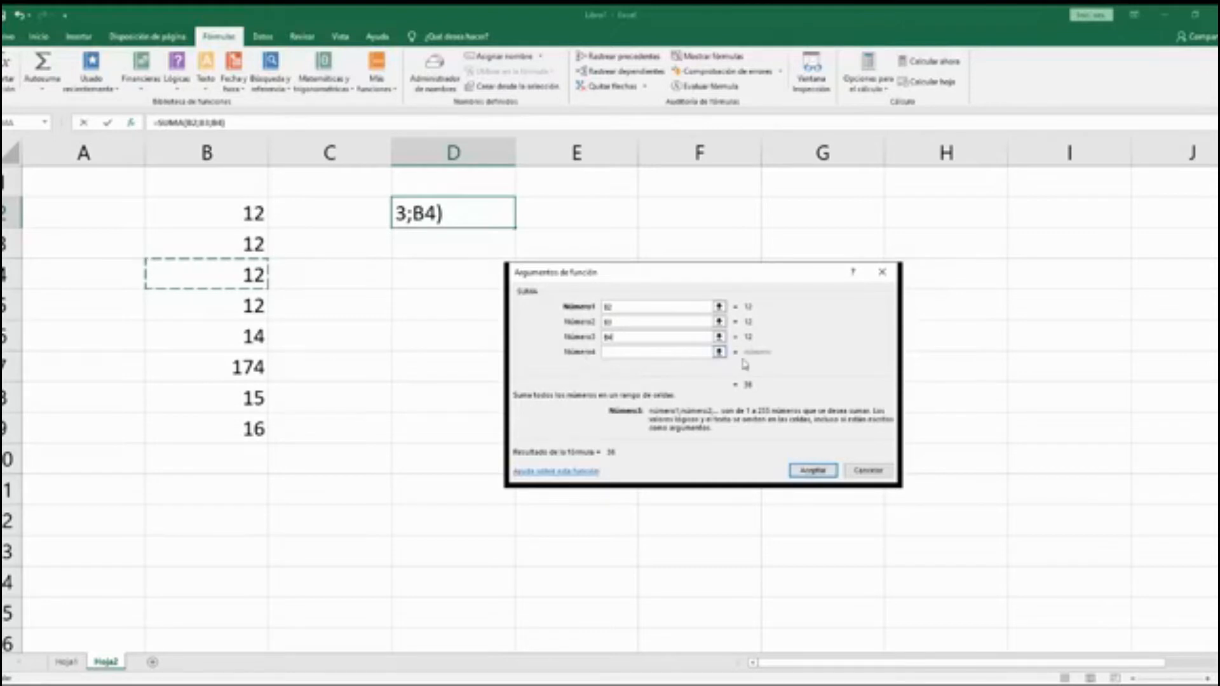
# Set SUMA's Número4 argument to cell B5 and Número5 to cell B6.
pyautogui.click(718, 351)
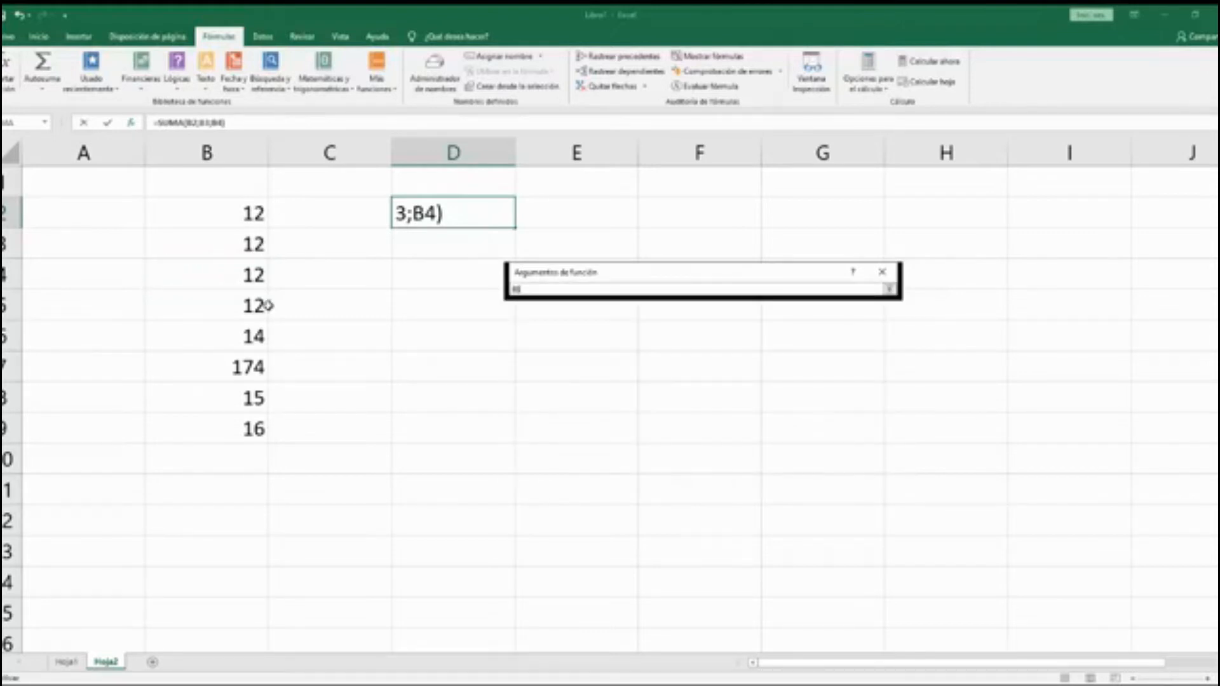
pyautogui.click(257, 307)
pyautogui.click(719, 367)
pyautogui.click(234, 347)
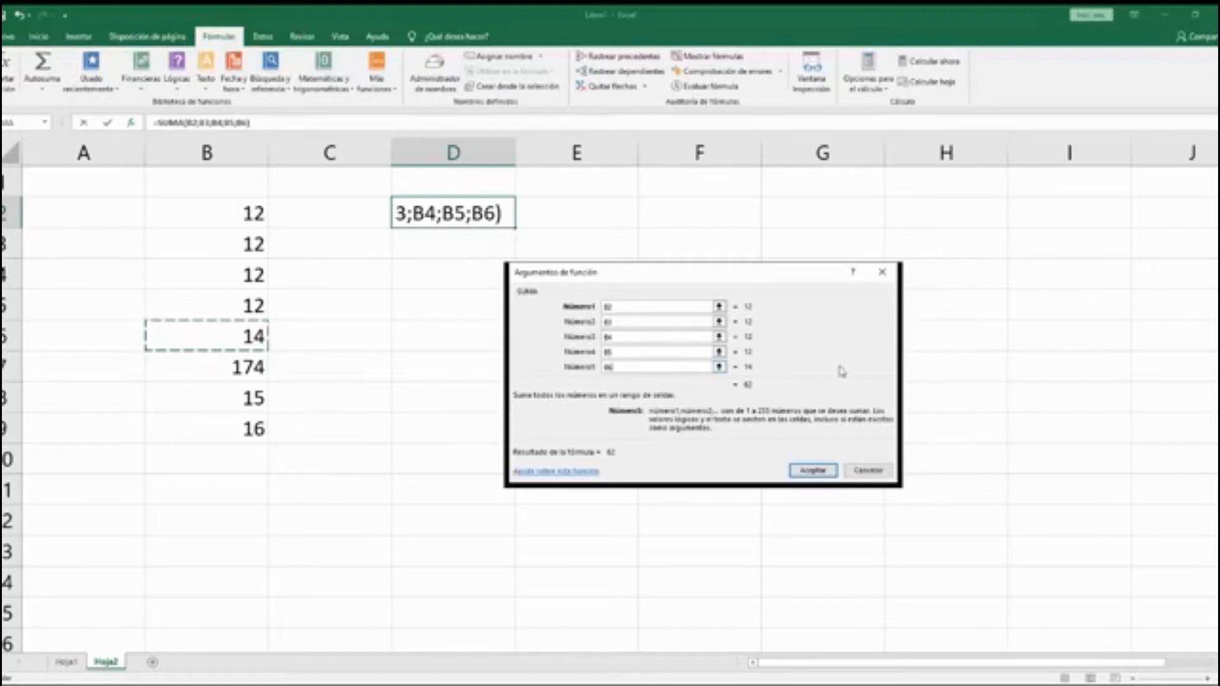
# Look through SUMA's additional argument fields beyond Número5 and accept the function in cell D2.
pyautogui.click(882, 369)
pyautogui.click(882, 369)
pyautogui.click(882, 370)
pyautogui.click(881, 370)
pyautogui.click(882, 369)
pyautogui.click(882, 370)
pyautogui.click(882, 370)
pyautogui.click(882, 370)
pyautogui.click(882, 370)
pyautogui.click(882, 370)
pyautogui.click(882, 370)
pyautogui.click(882, 370)
pyautogui.click(882, 306)
pyautogui.click(882, 307)
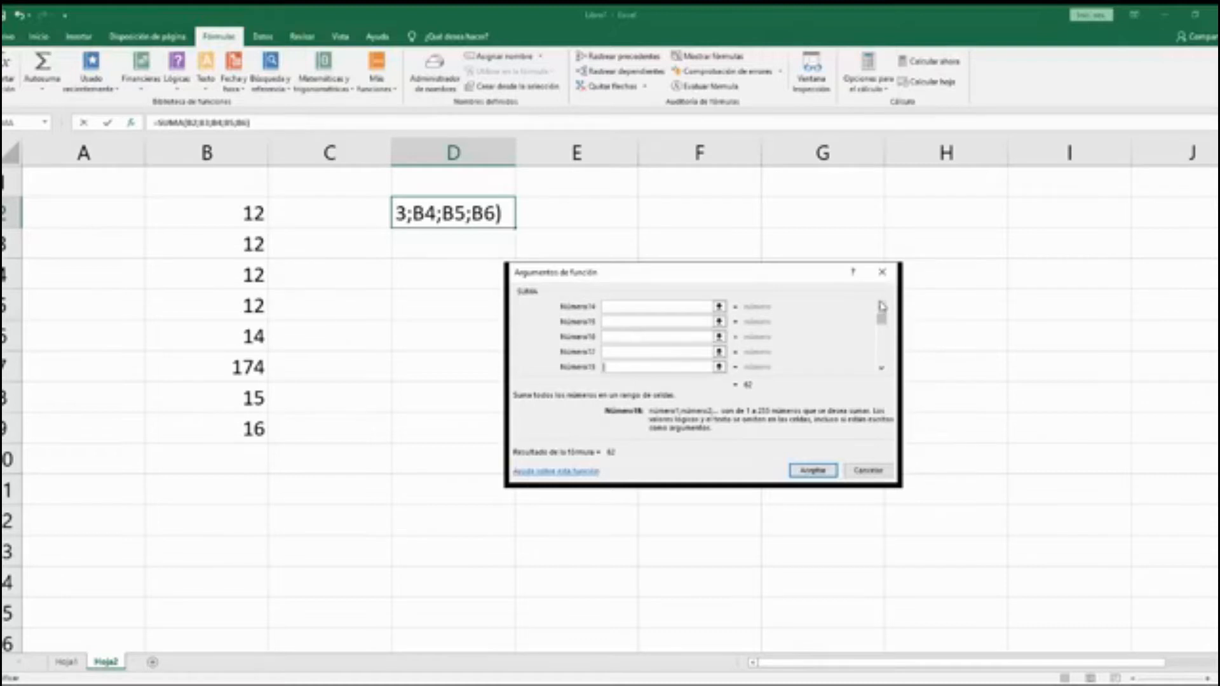
pyautogui.click(881, 306)
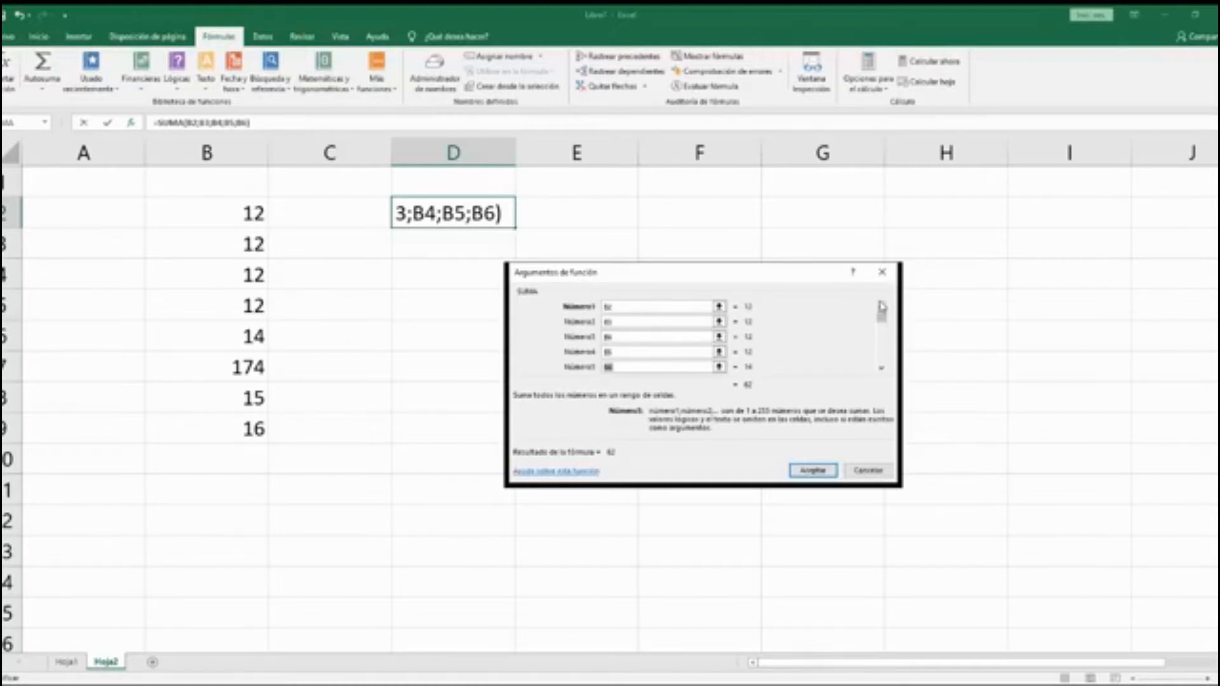
pyautogui.click(815, 471)
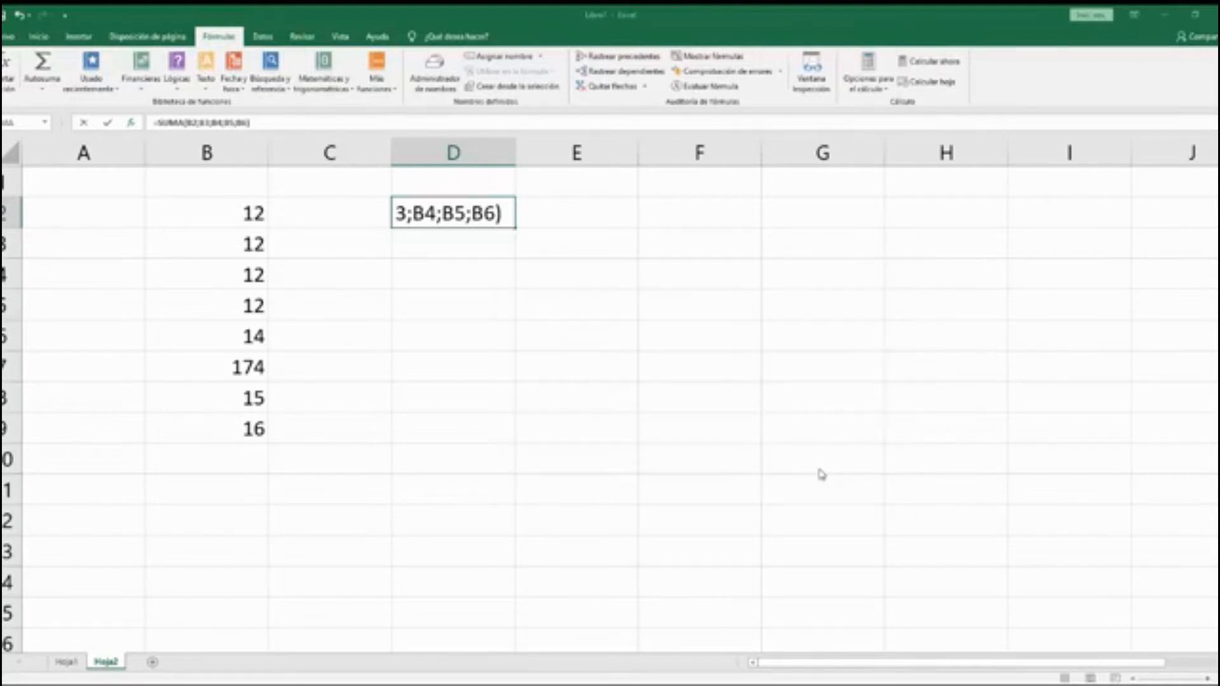
# Inspect which cells the SUMA formula in D2 references and leave the formula as is.
pyautogui.doubleClick(495, 223)
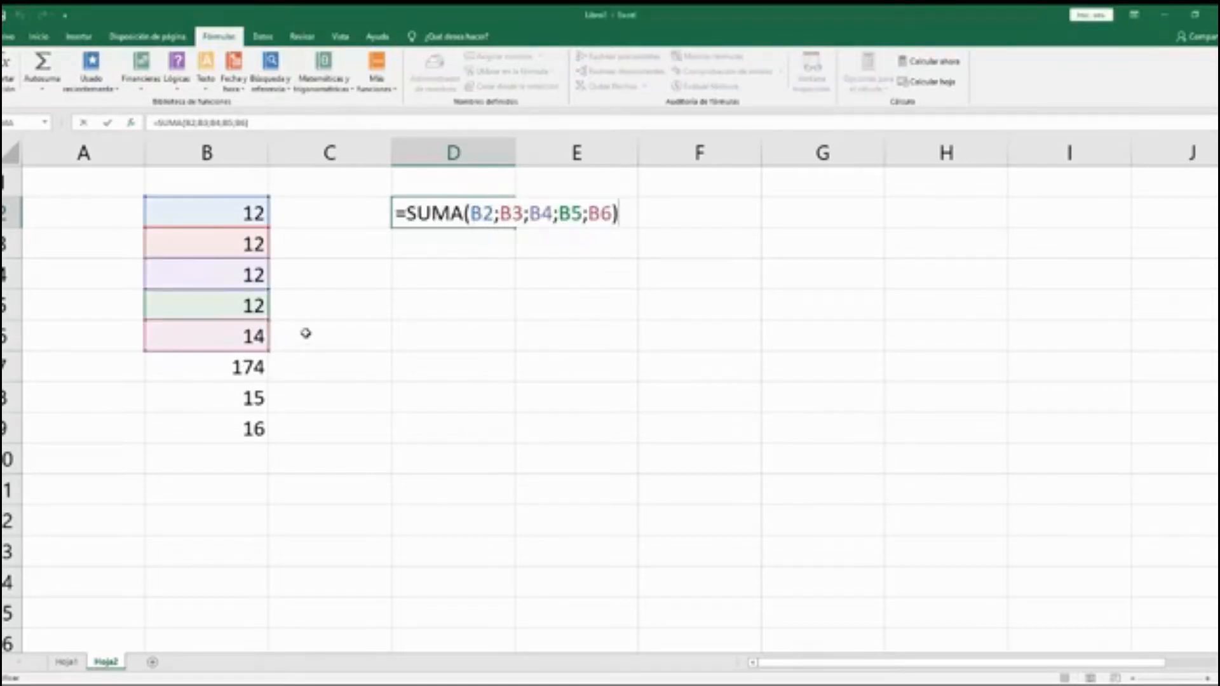
pyautogui.press('Escape')
# Insert the SUMA function from the Matemáticas y trigonométricas category in cell D3.
pyautogui.click(451, 244)
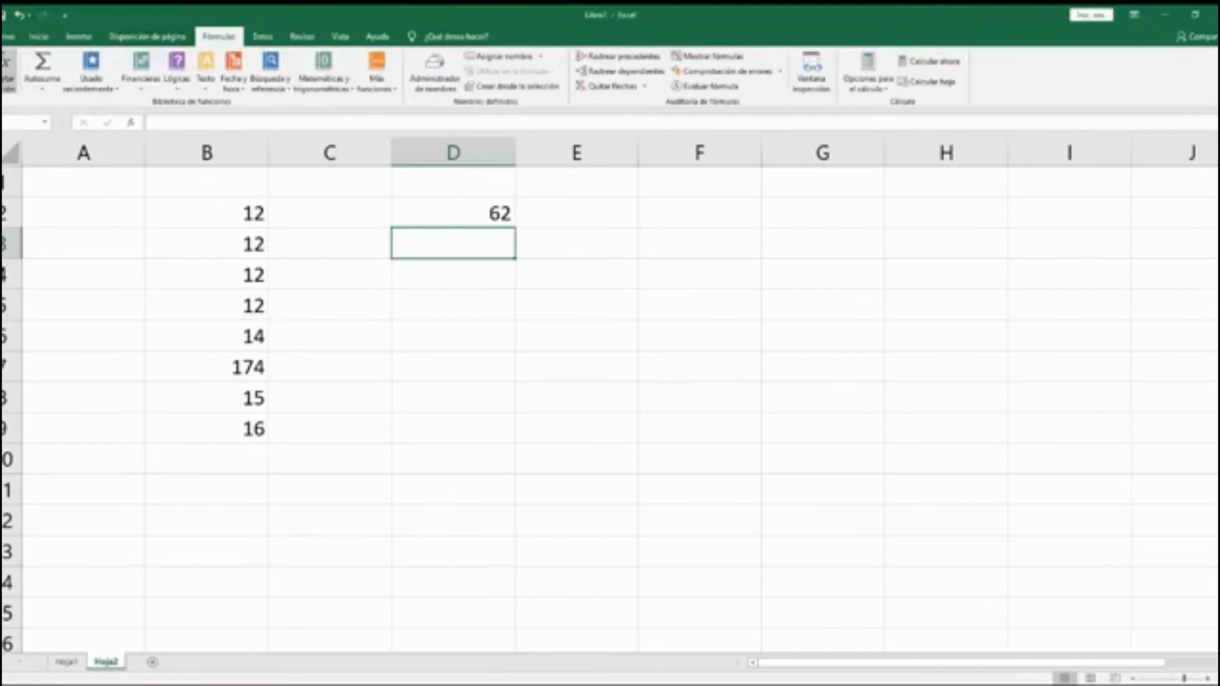
pyautogui.click(9, 70)
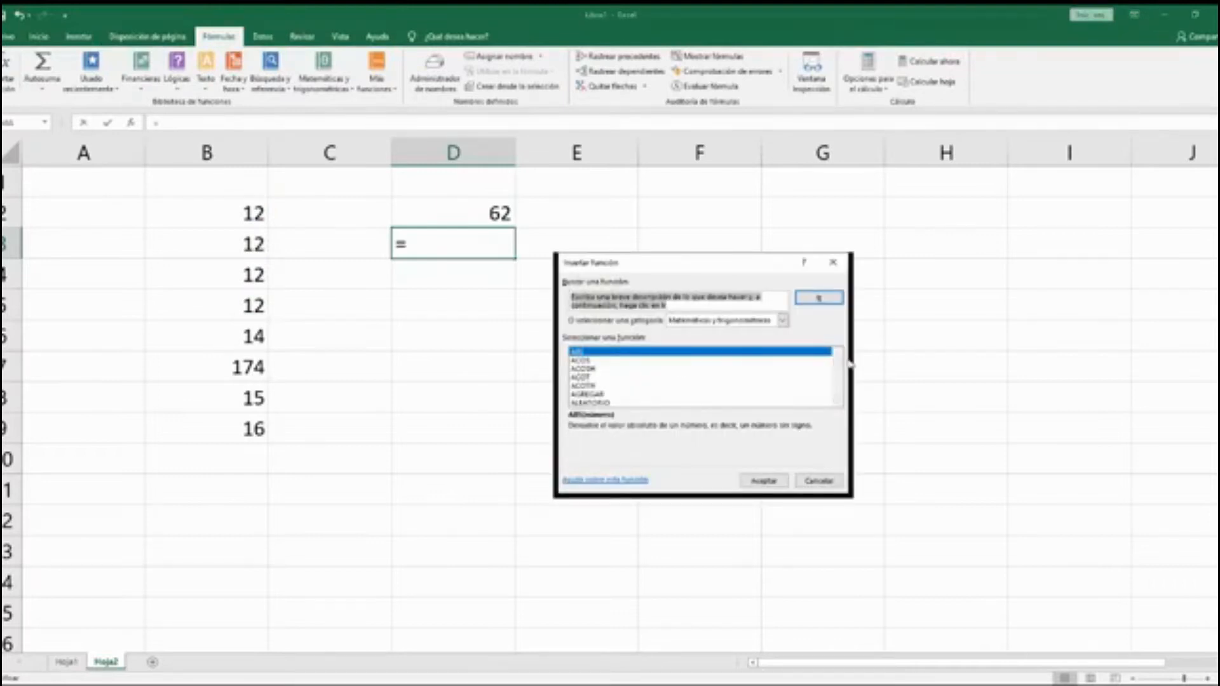
pyautogui.scroll(-7, 832, 407)
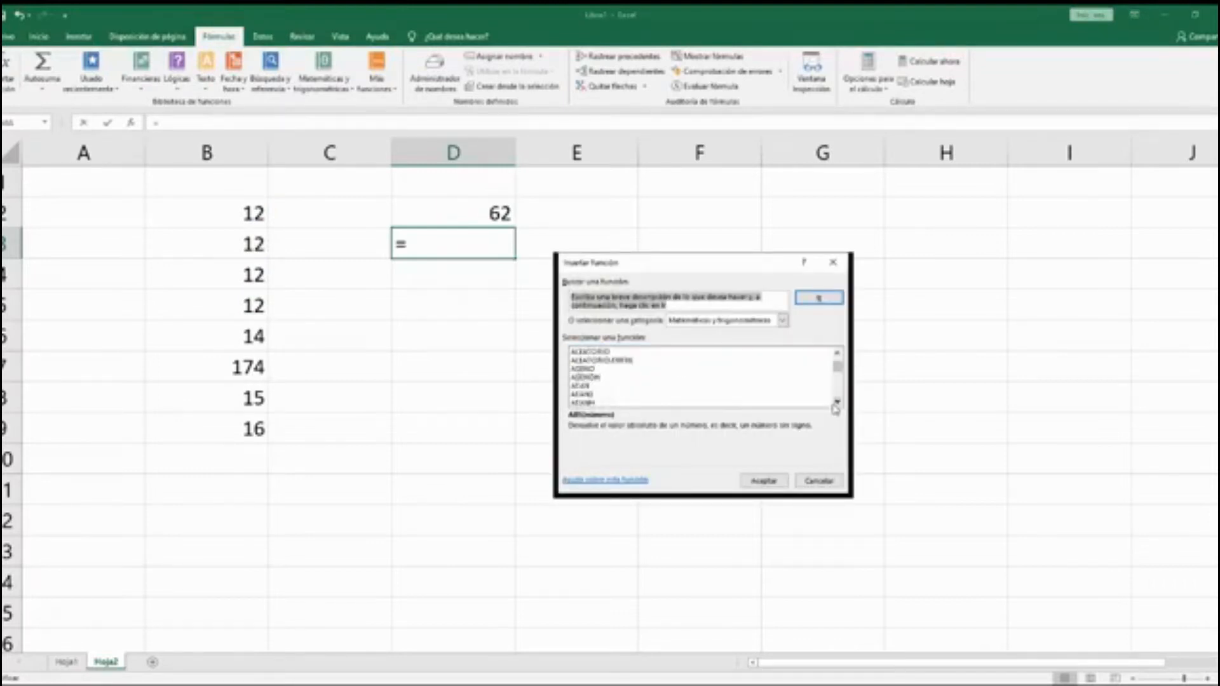
pyautogui.scroll(-9, 834, 408)
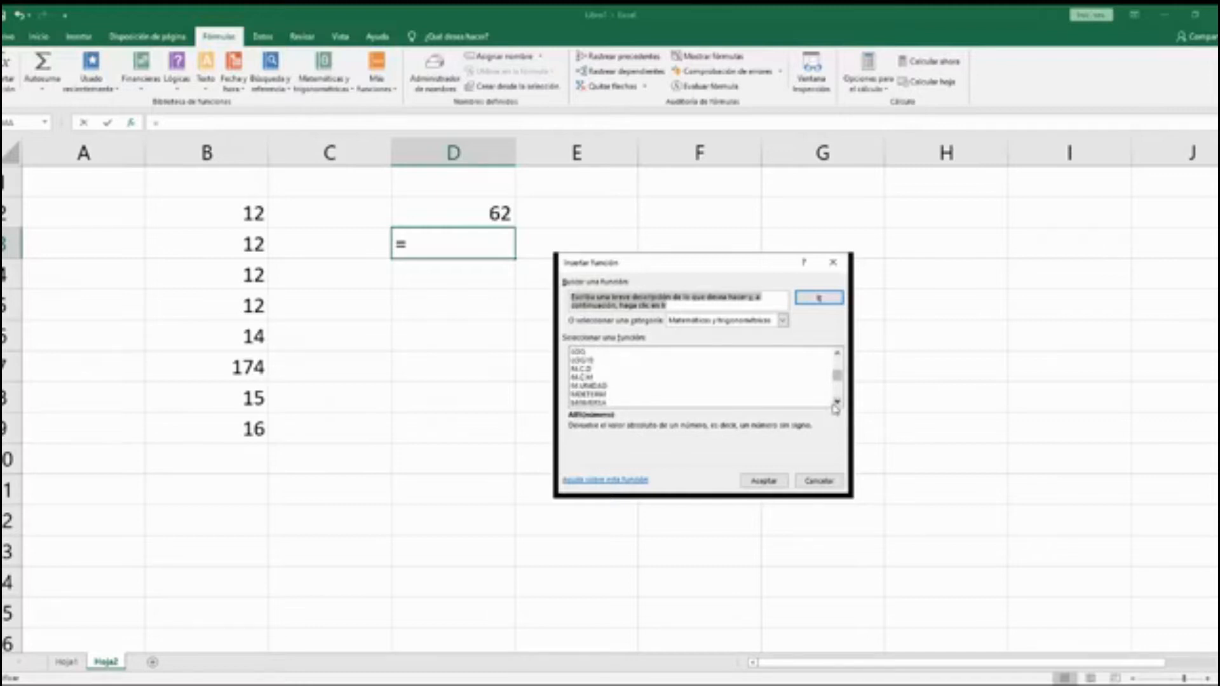
pyautogui.scroll(-5, 835, 409)
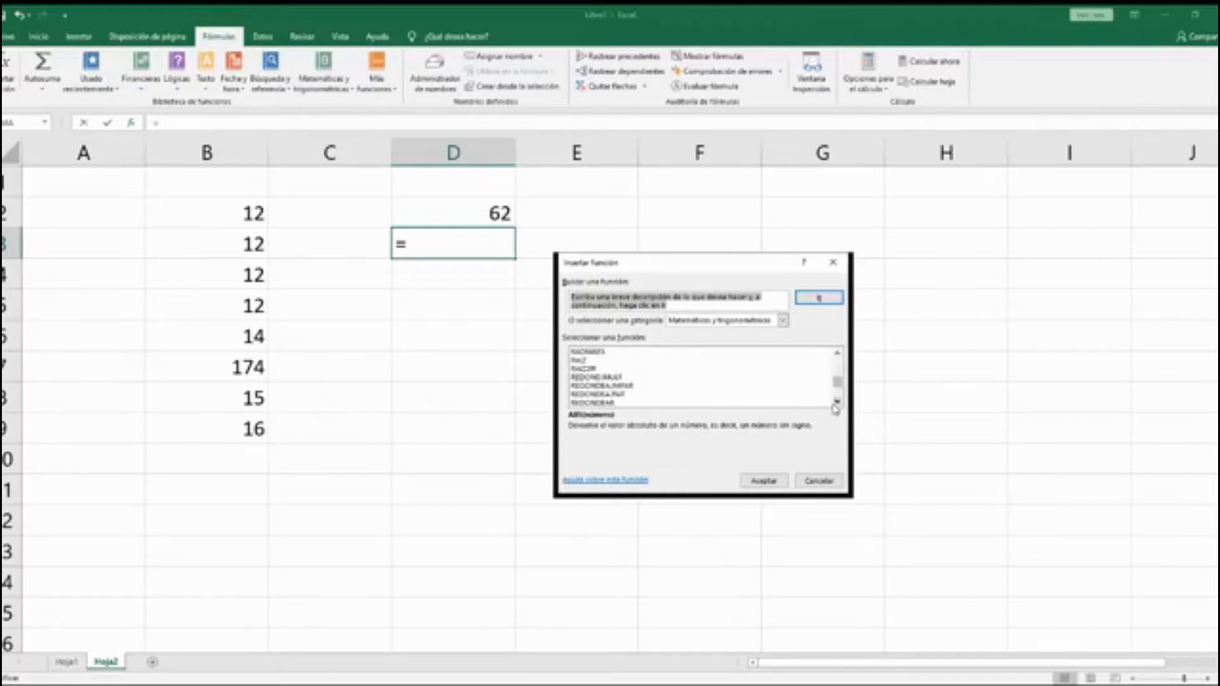
pyautogui.click(835, 405)
pyautogui.click(840, 354)
pyautogui.click(840, 354)
pyautogui.click(622, 386)
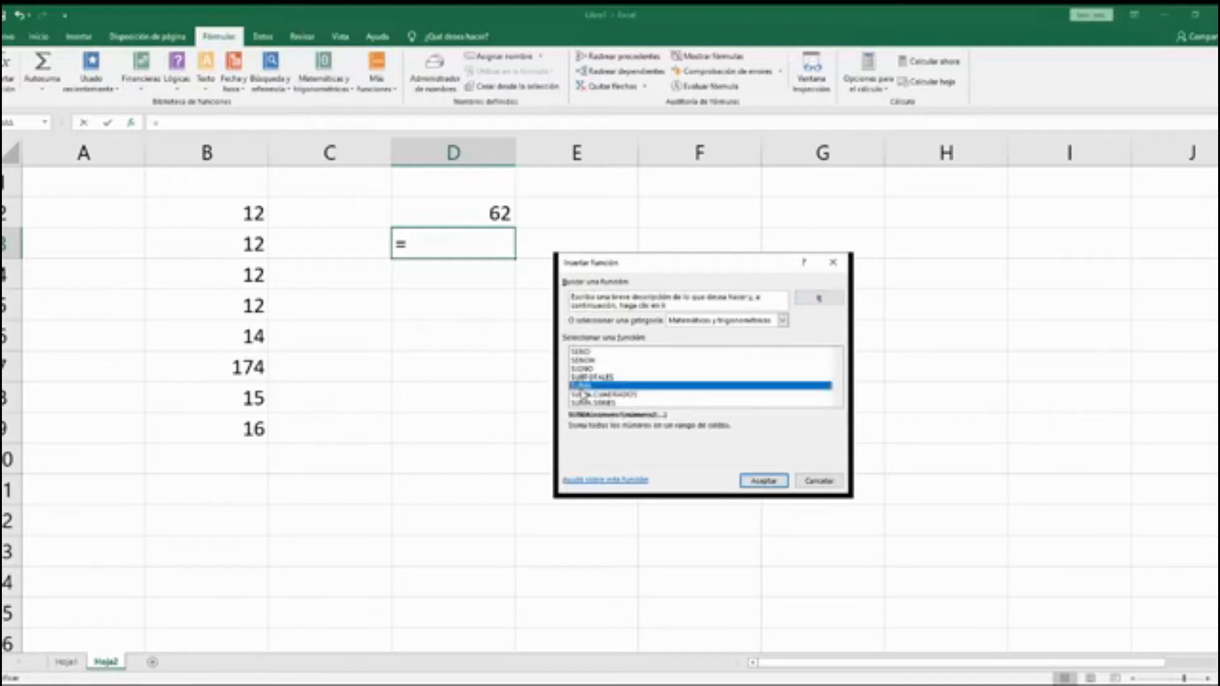
pyautogui.click(775, 478)
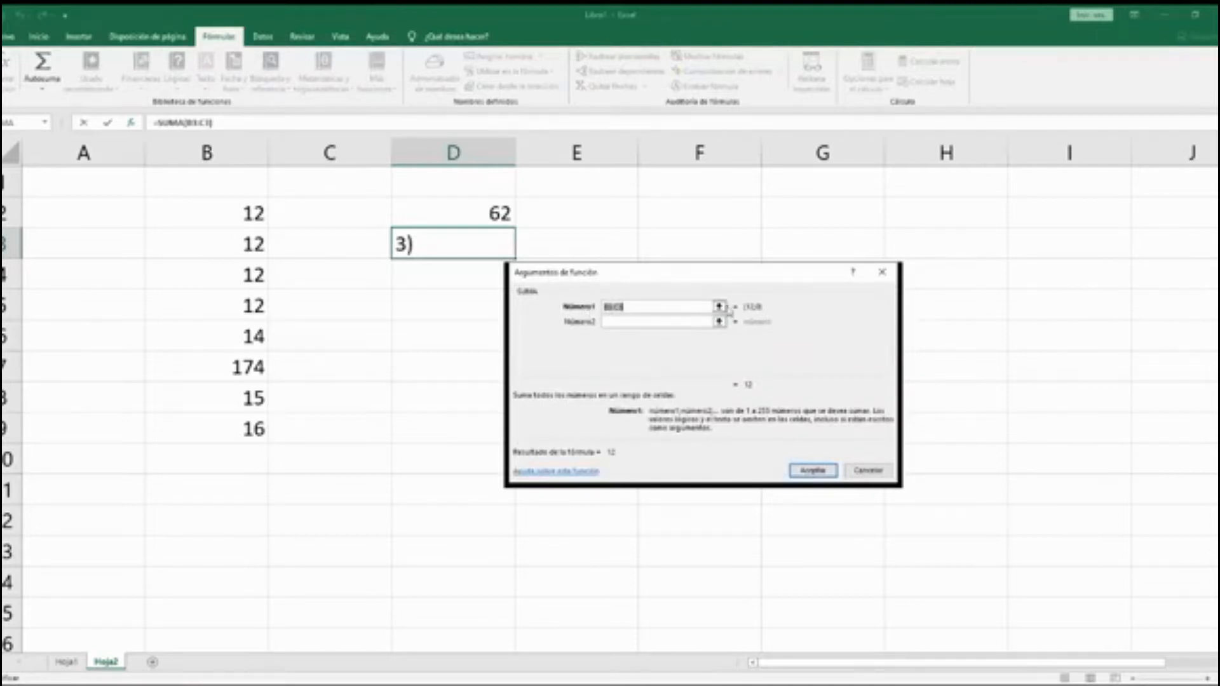
# Set SUMA's Número1 argument to the range B2:B9 and accept the function in cell D3.
pyautogui.click(720, 307)
pyautogui.moveTo(251, 216); pyautogui.dragTo(237, 438)
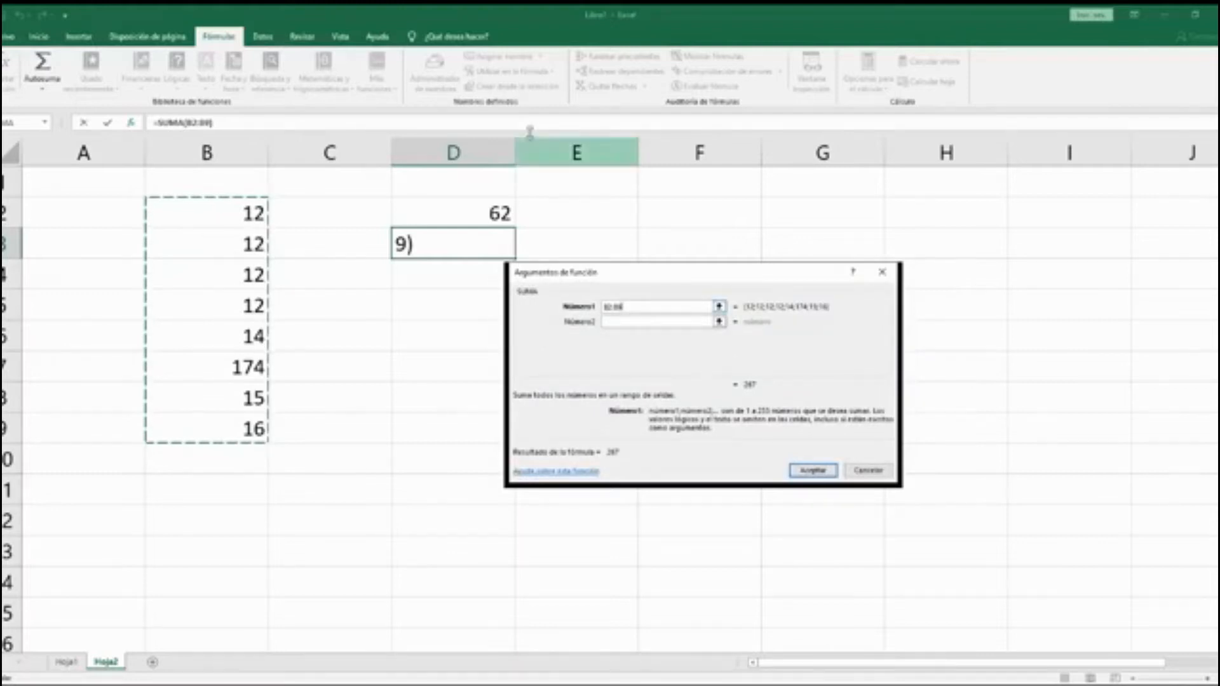
pyautogui.click(813, 470)
# Compare the SUMA formulas in cells D2 and D3 by viewing each one in turn.
pyautogui.click(465, 201)
pyautogui.click(470, 249)
pyautogui.click(473, 213)
pyautogui.click(478, 243)
pyautogui.click(474, 212)
pyautogui.click(473, 240)
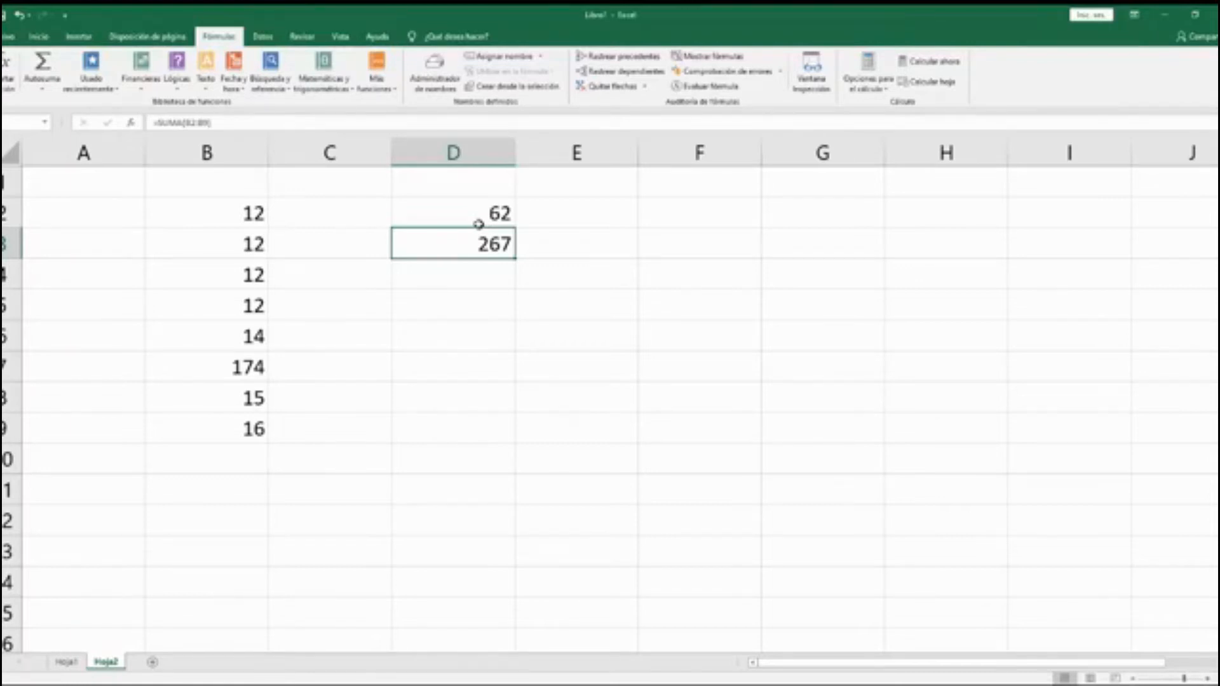
# Clear the contents of cells D2 through D4.
pyautogui.moveTo(477, 197); pyautogui.dragTo(476, 280)
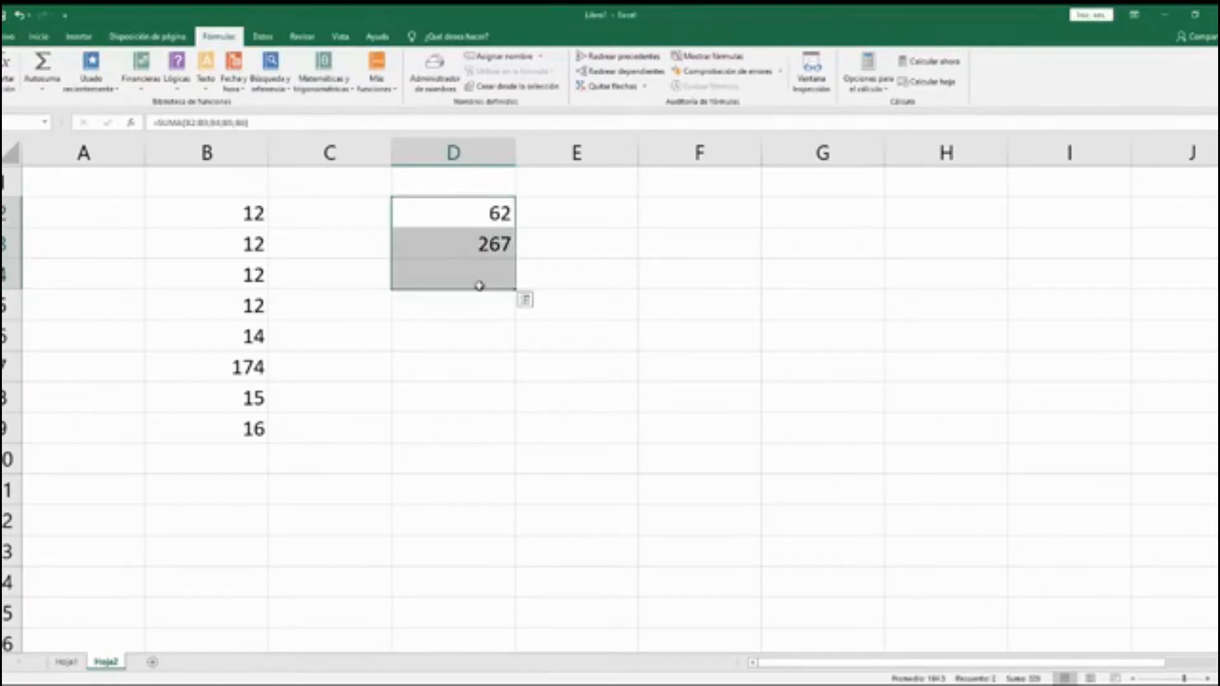
pyautogui.press('Delete')
pyautogui.click(479, 285)
pyautogui.click(471, 229)
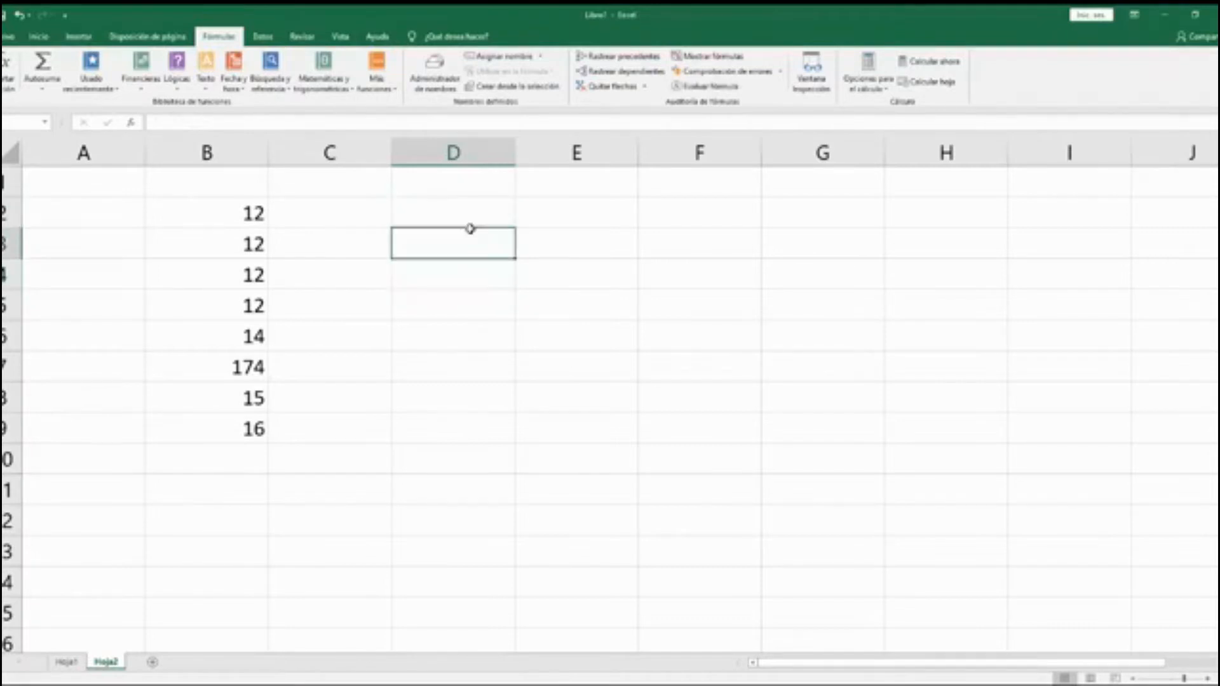
pyautogui.moveTo(471, 228); pyautogui.dragTo(467, 212)
pyautogui.click(482, 248)
# Change the value in cell B8 to 60 and the value in cell B4 to 59.
pyautogui.moveTo(263, 206); pyautogui.dragTo(245, 422)
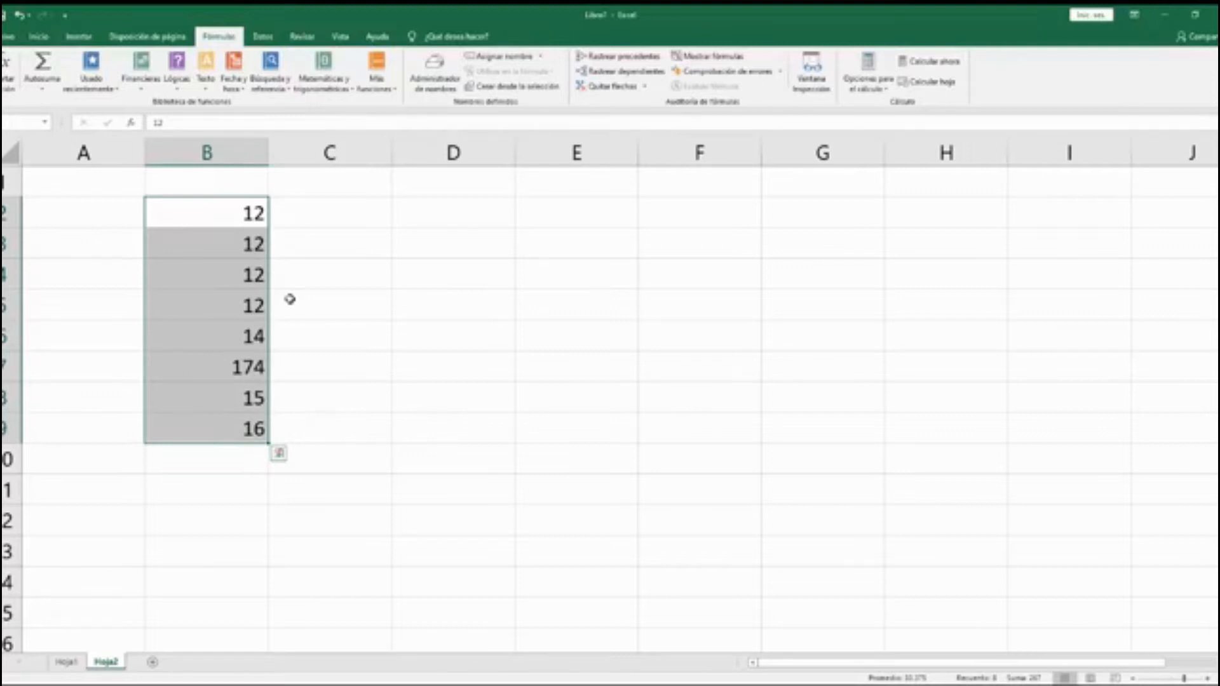
pyautogui.click(249, 411)
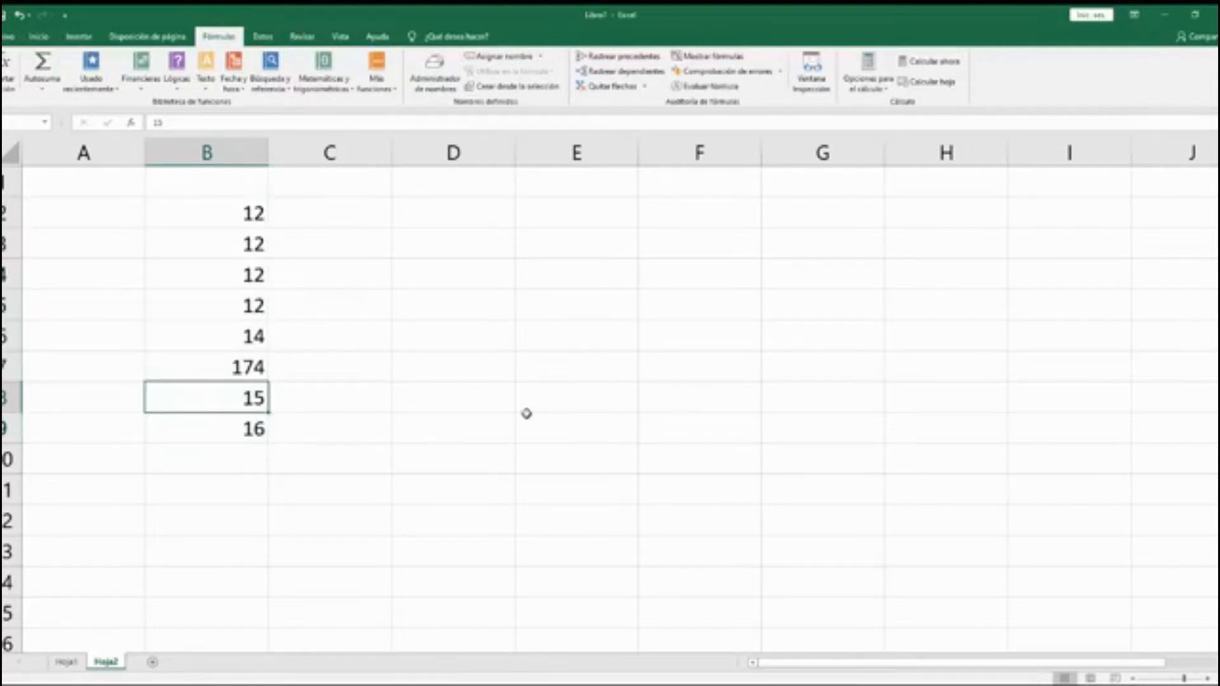
pyautogui.write('60')
pyautogui.press('Up')
pyautogui.press('Up')
pyautogui.press('Up')
pyautogui.press('Up')
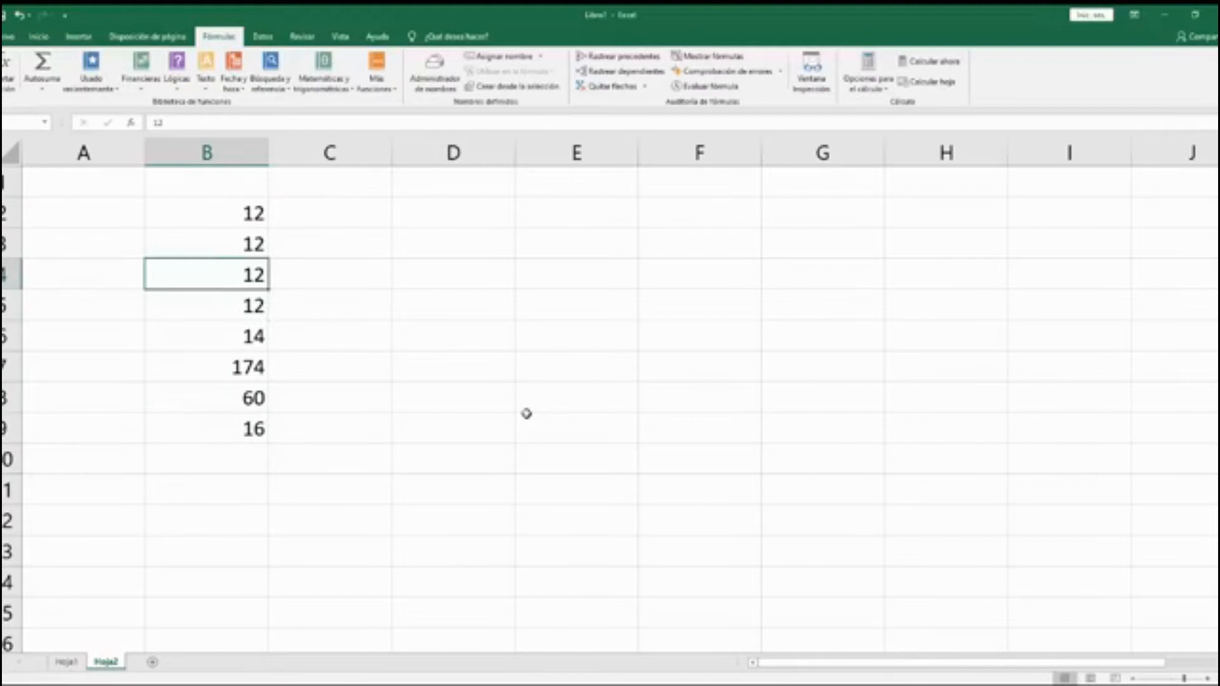
pyautogui.write('59')
pyautogui.press('Return')
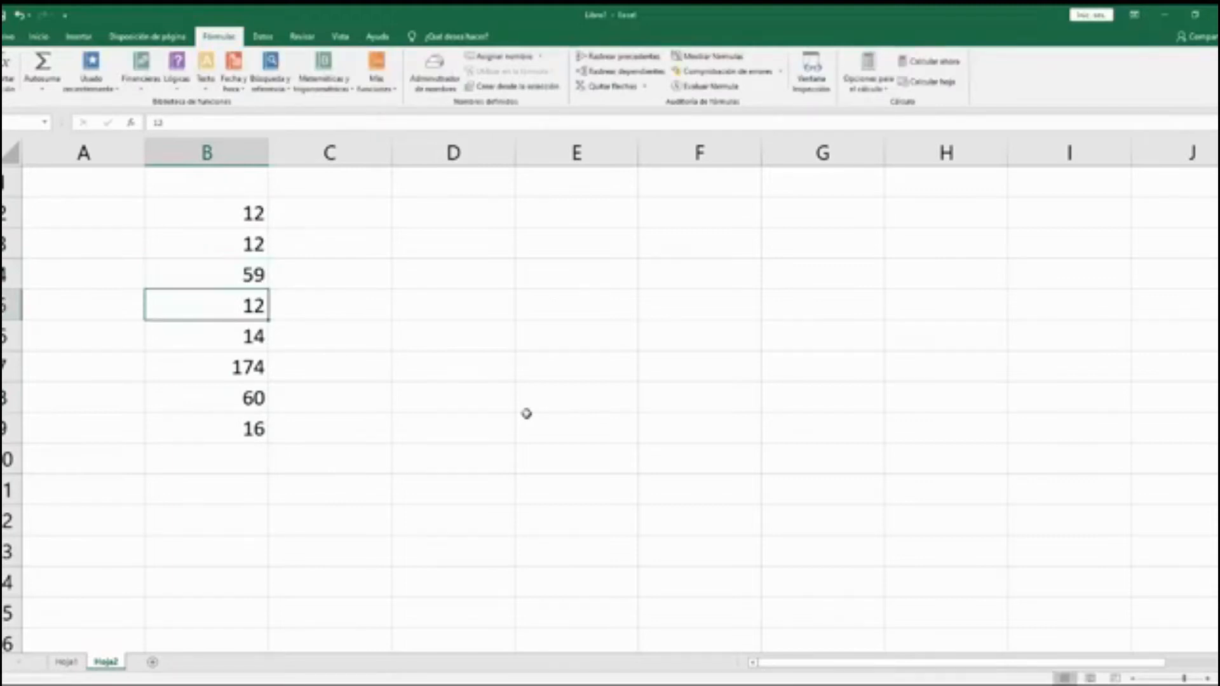
pyautogui.moveTo(251, 219); pyautogui.dragTo(273, 445)
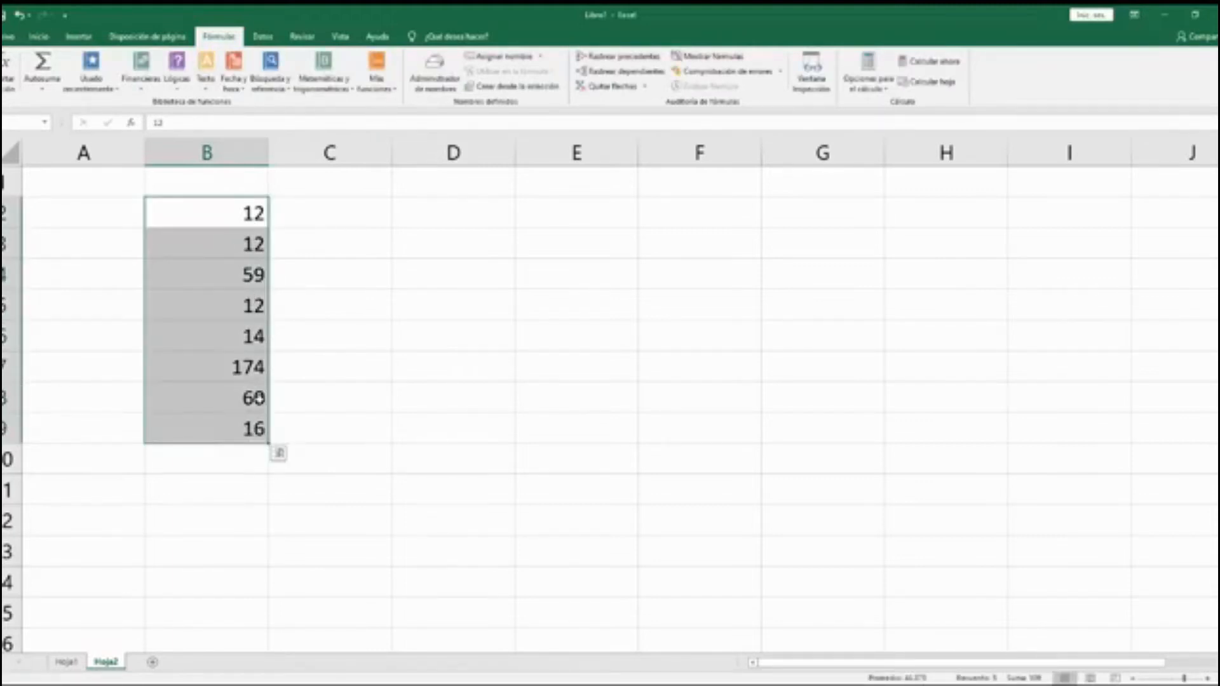
pyautogui.click(434, 355)
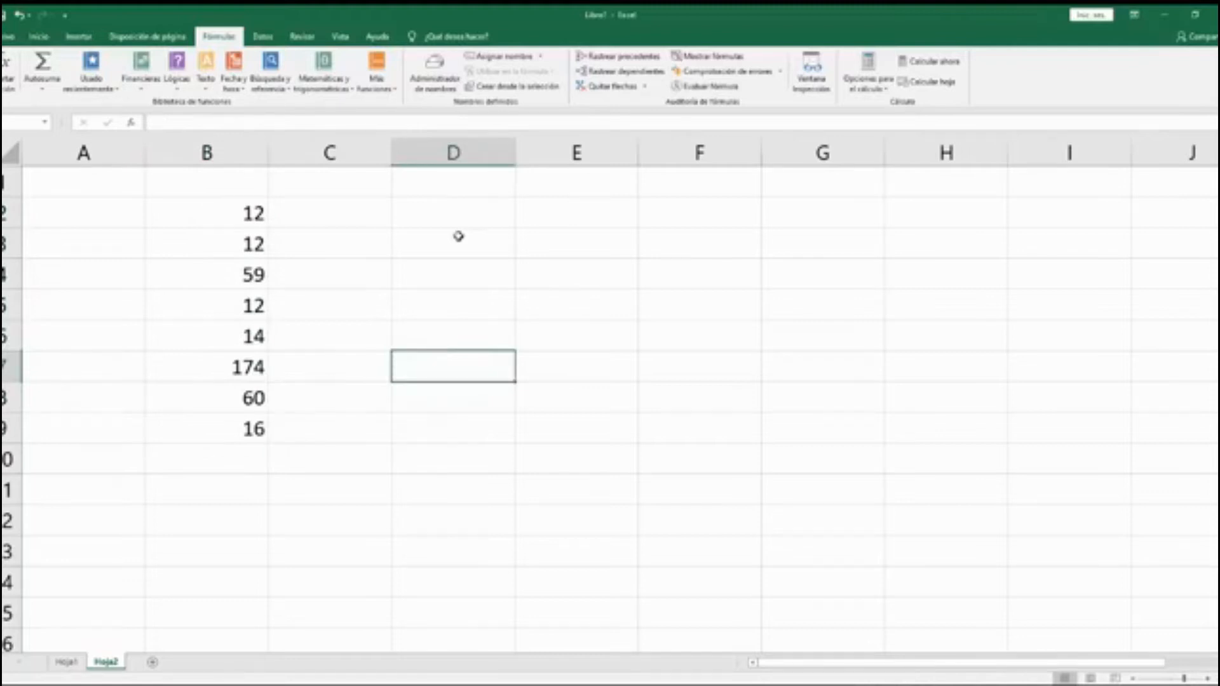
# Start inserting a function in cell D2 and search the available functions for "suma si".
pyautogui.click(461, 213)
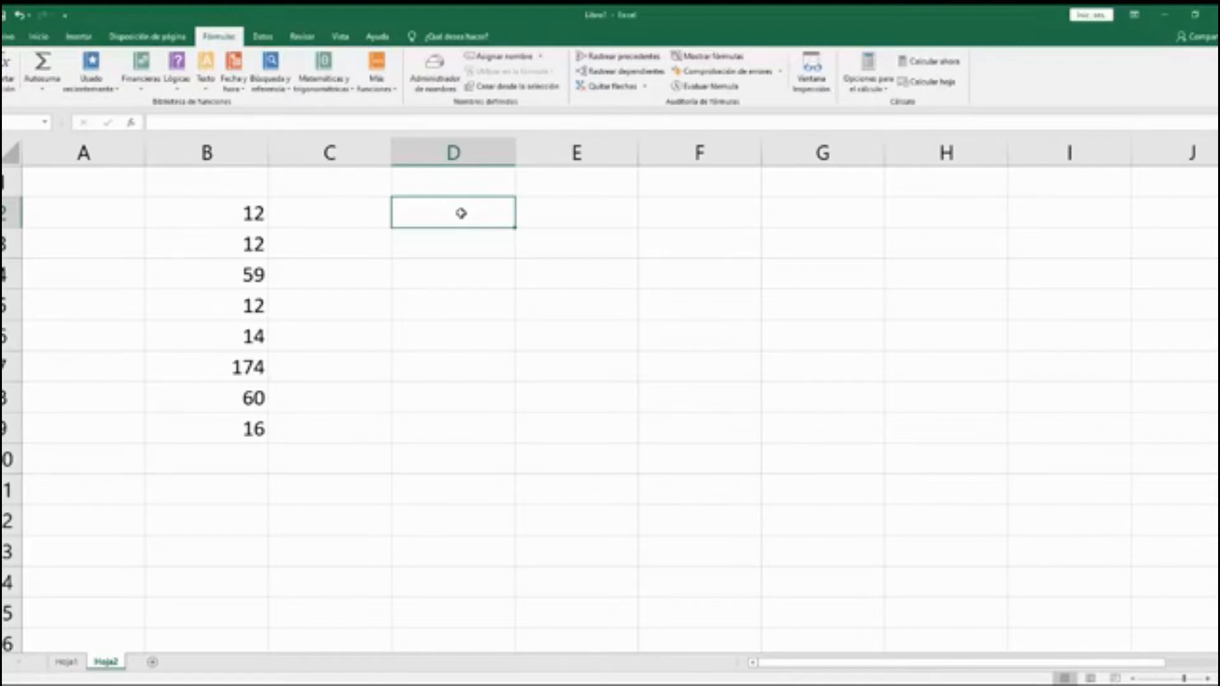
pyautogui.click(9, 70)
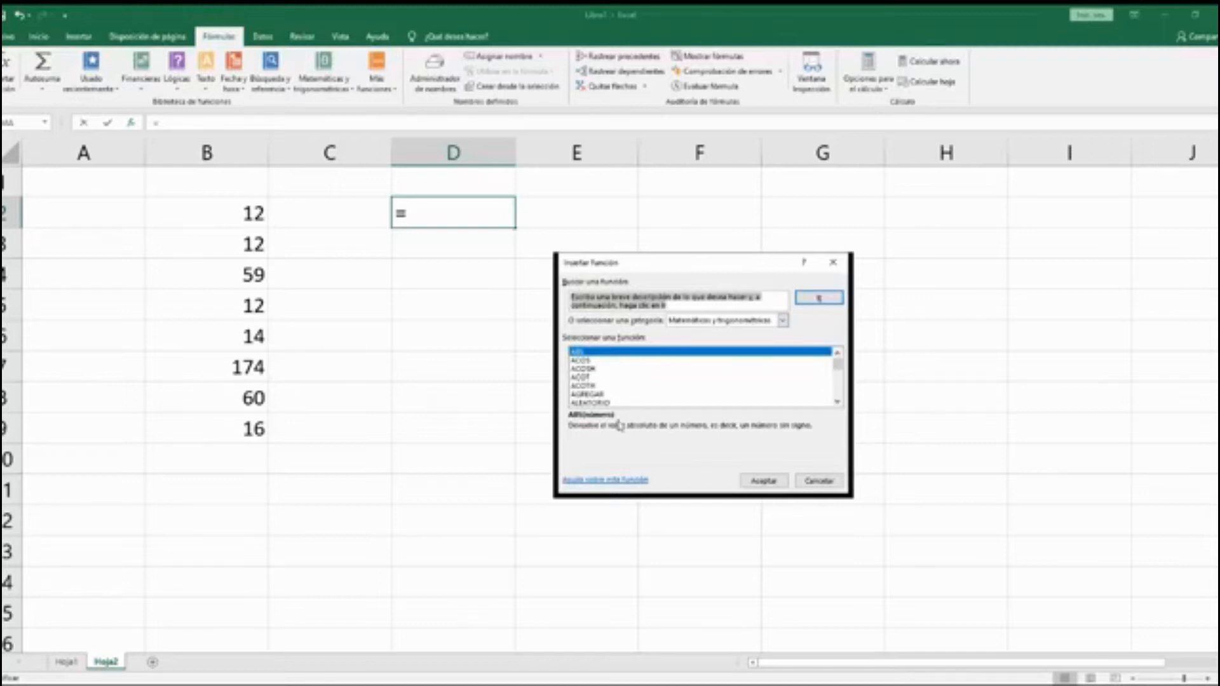
pyautogui.write('sumar si')
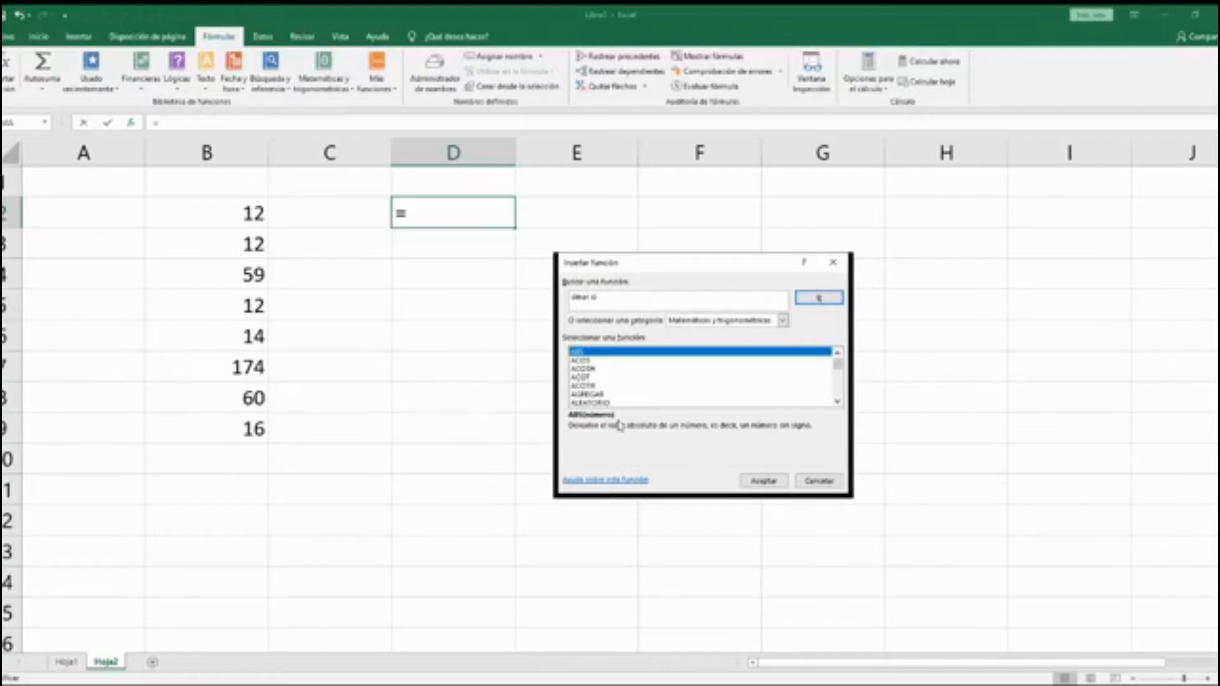
pyautogui.moveTo(633, 297); pyautogui.dragTo(556, 296)
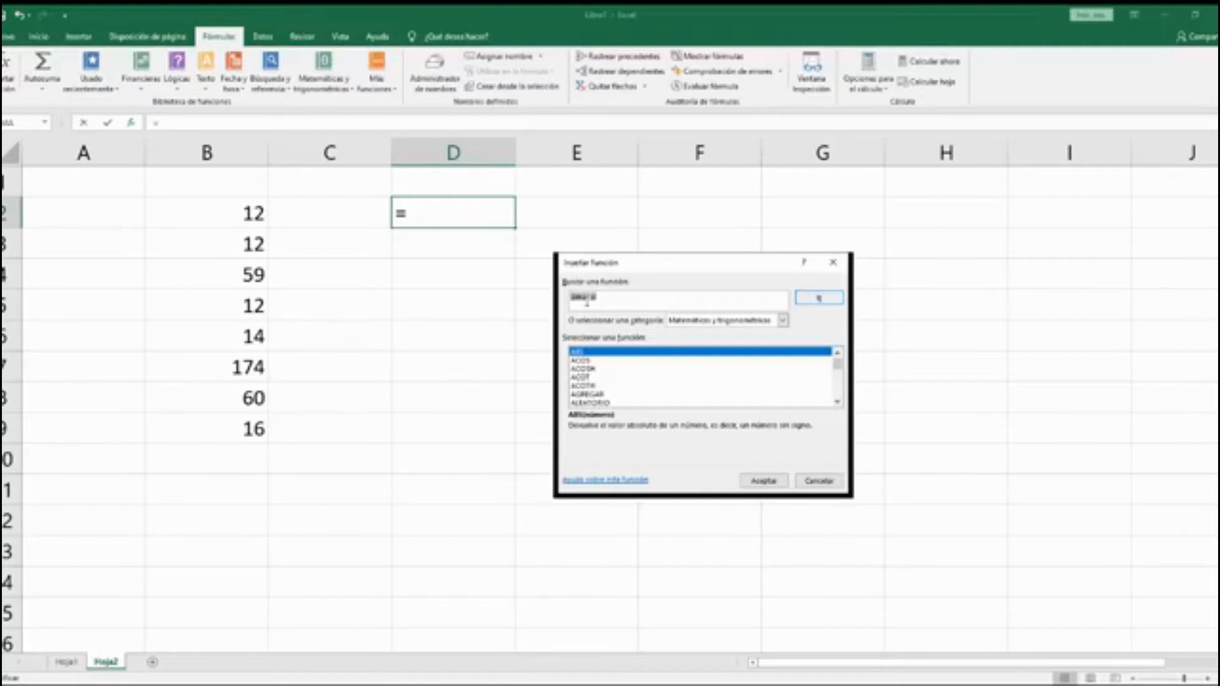
pyautogui.click(819, 302)
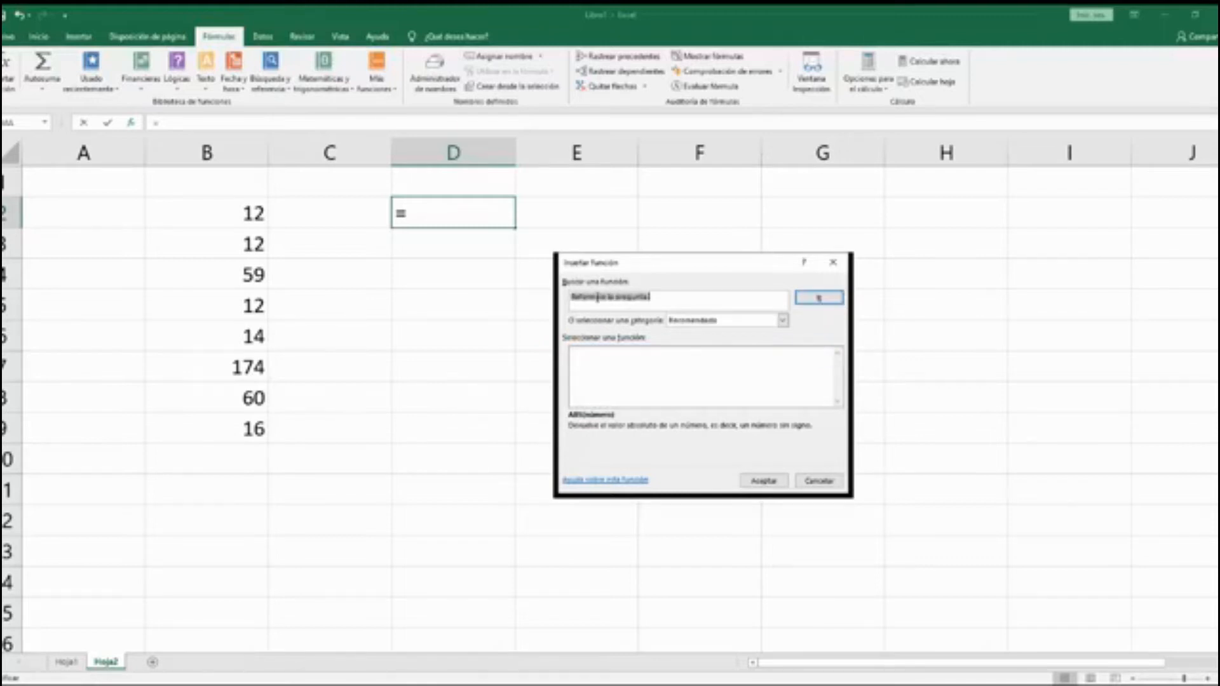
pyautogui.write('suma si')
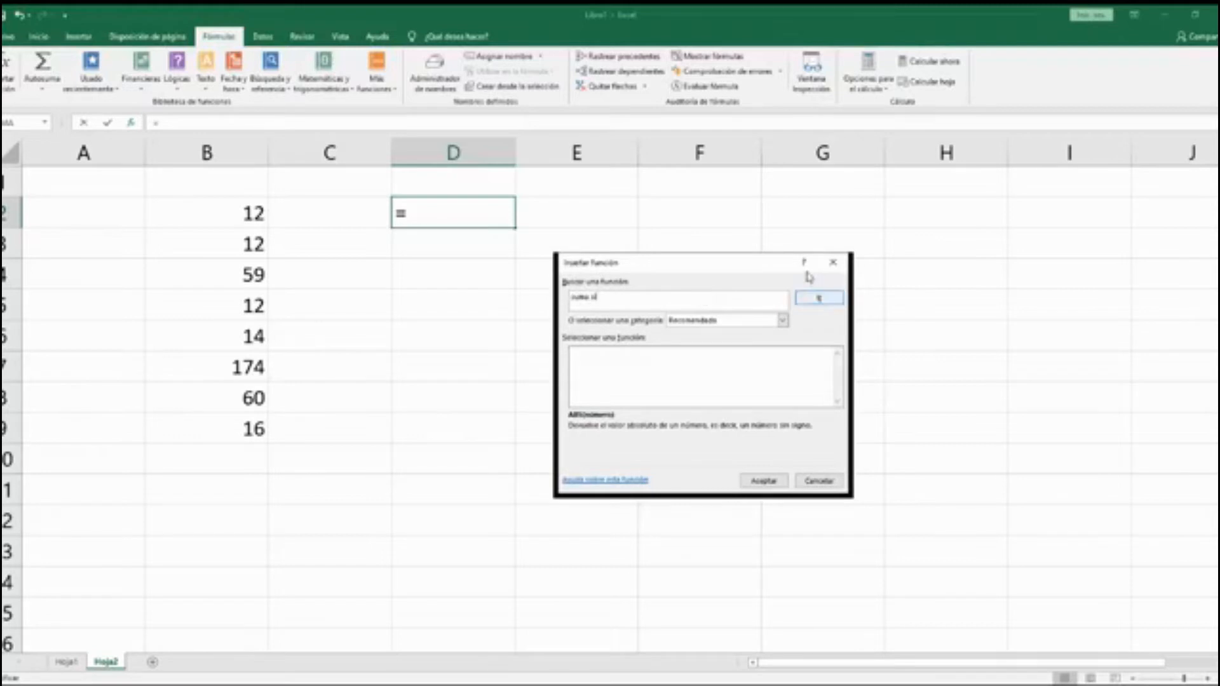
pyautogui.click(814, 298)
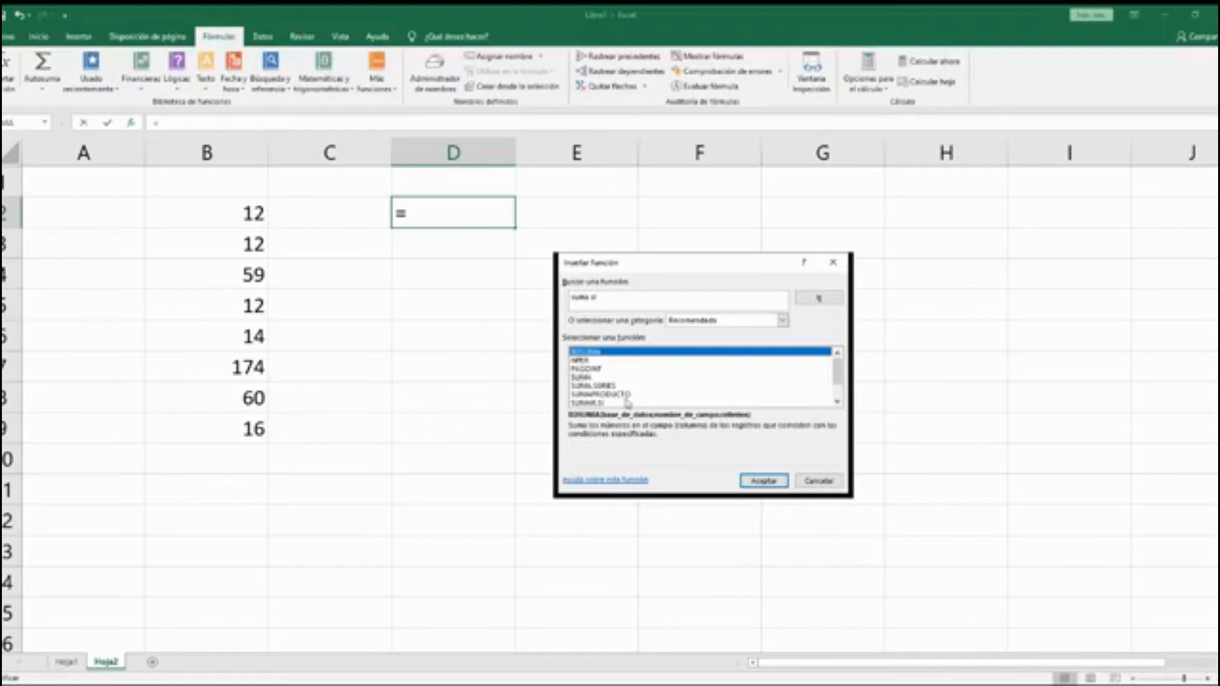
# Review the descriptions of the recommended sum functions and insert SUMAR.SI in cell D2.
pyautogui.click(610, 377)
pyautogui.click(606, 387)
pyautogui.click(607, 394)
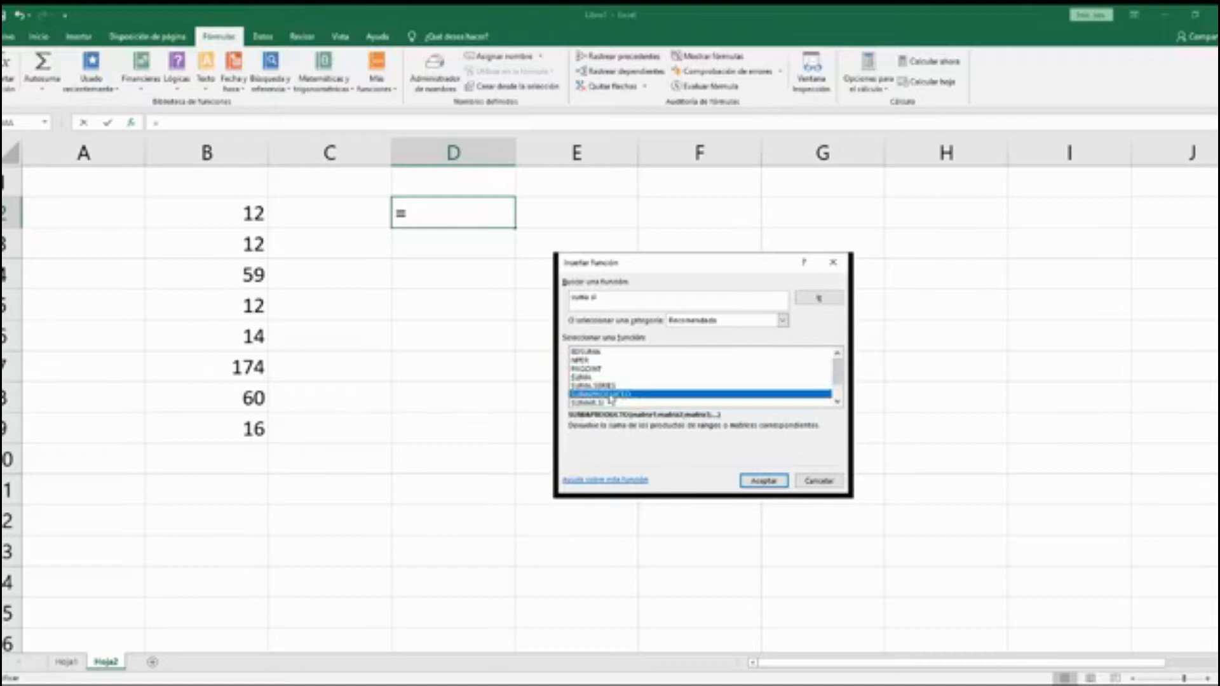
pyautogui.click(601, 403)
pyautogui.click(837, 402)
pyautogui.click(837, 402)
pyautogui.click(637, 386)
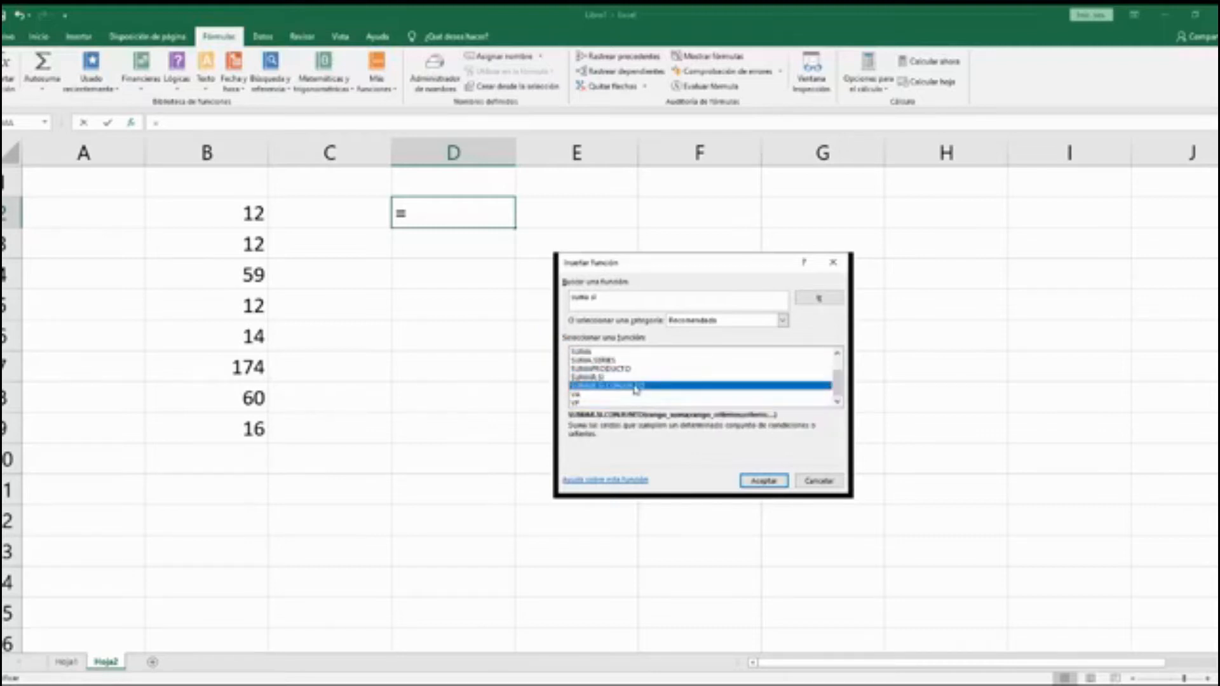
pyautogui.click(596, 370)
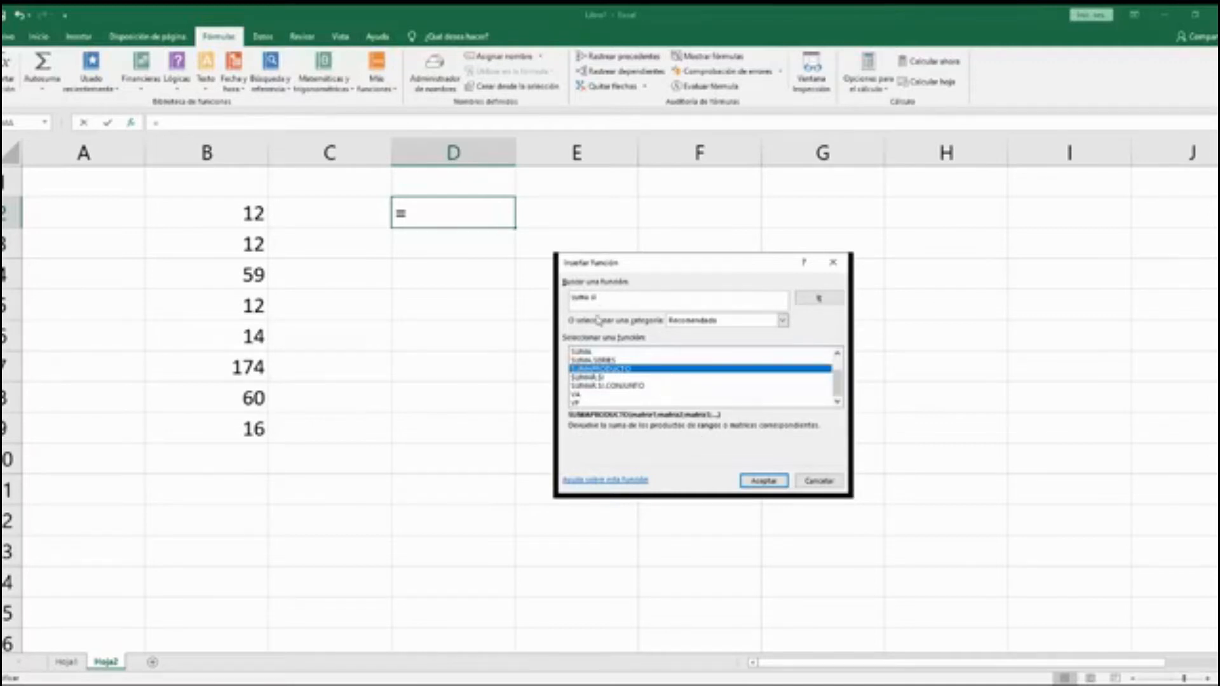
pyautogui.click(595, 377)
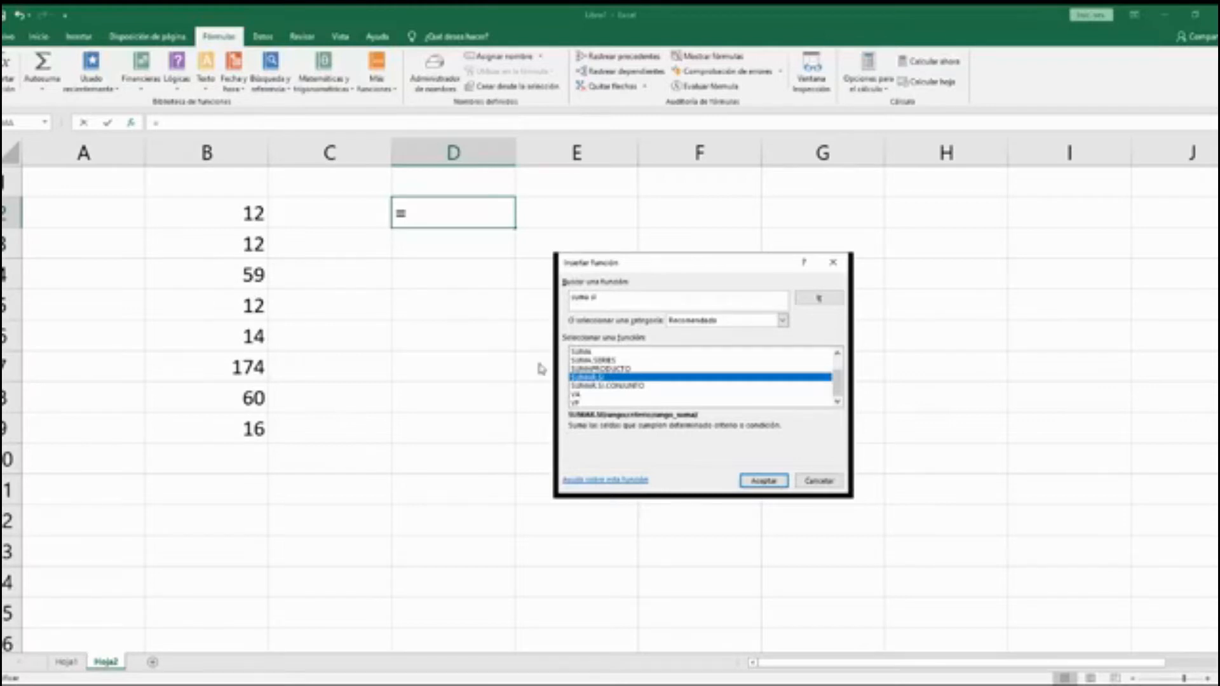
pyautogui.click(764, 481)
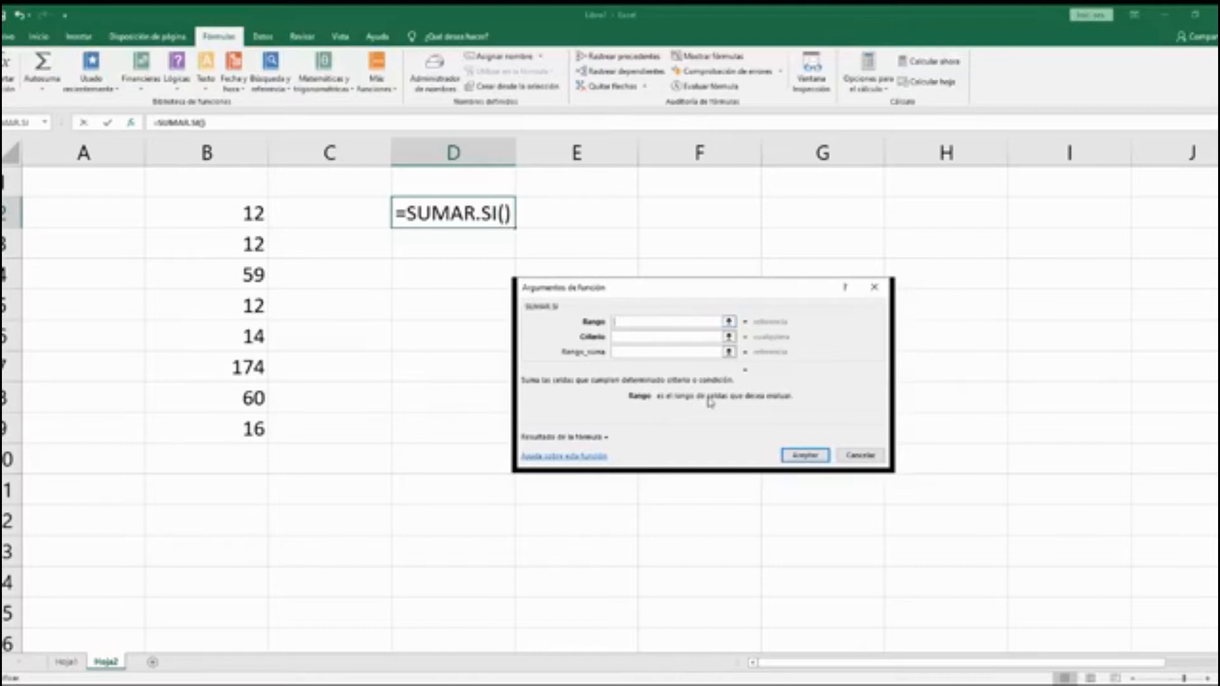
# Set SUMAR.SI's Rango argument to B2:B9 and its Criterio argument to 50.
pyautogui.click(624, 336)
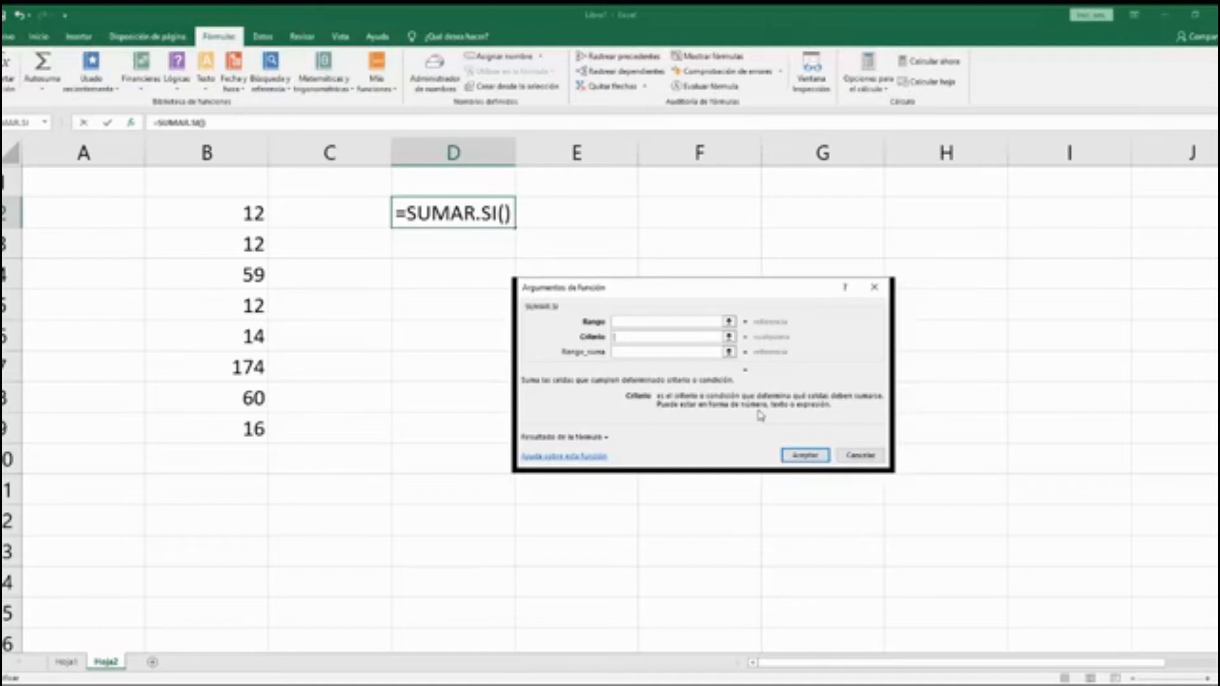
pyautogui.click(647, 321)
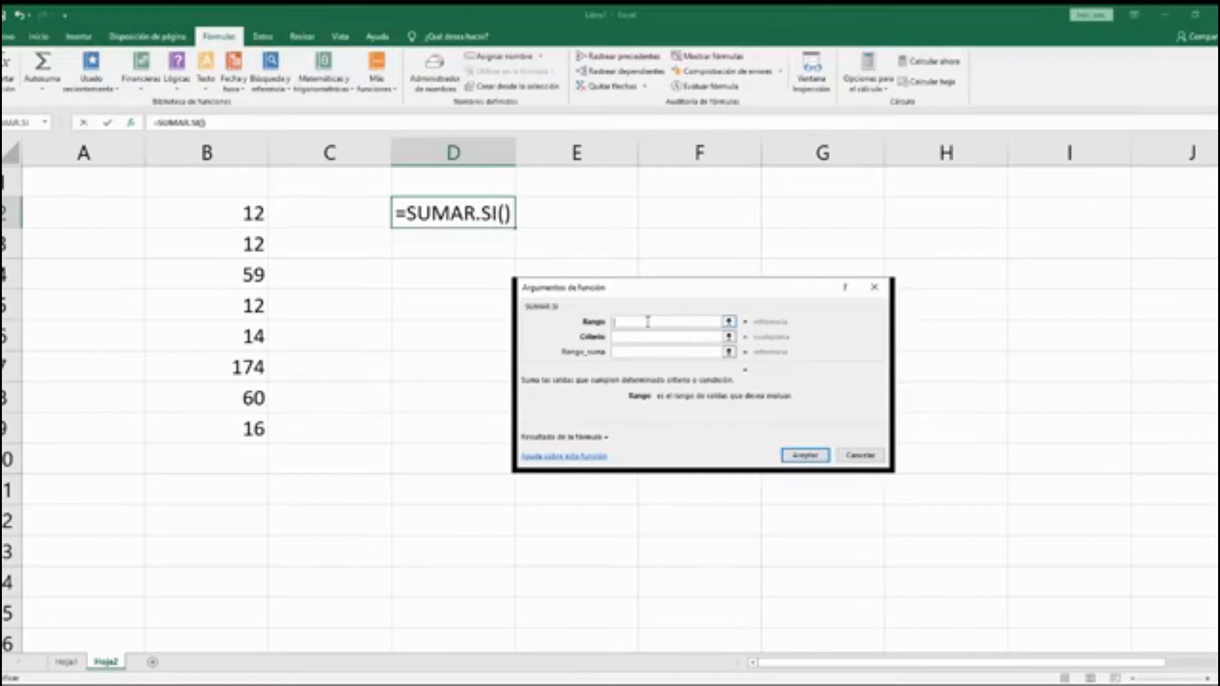
pyautogui.moveTo(253, 212); pyautogui.dragTo(250, 428)
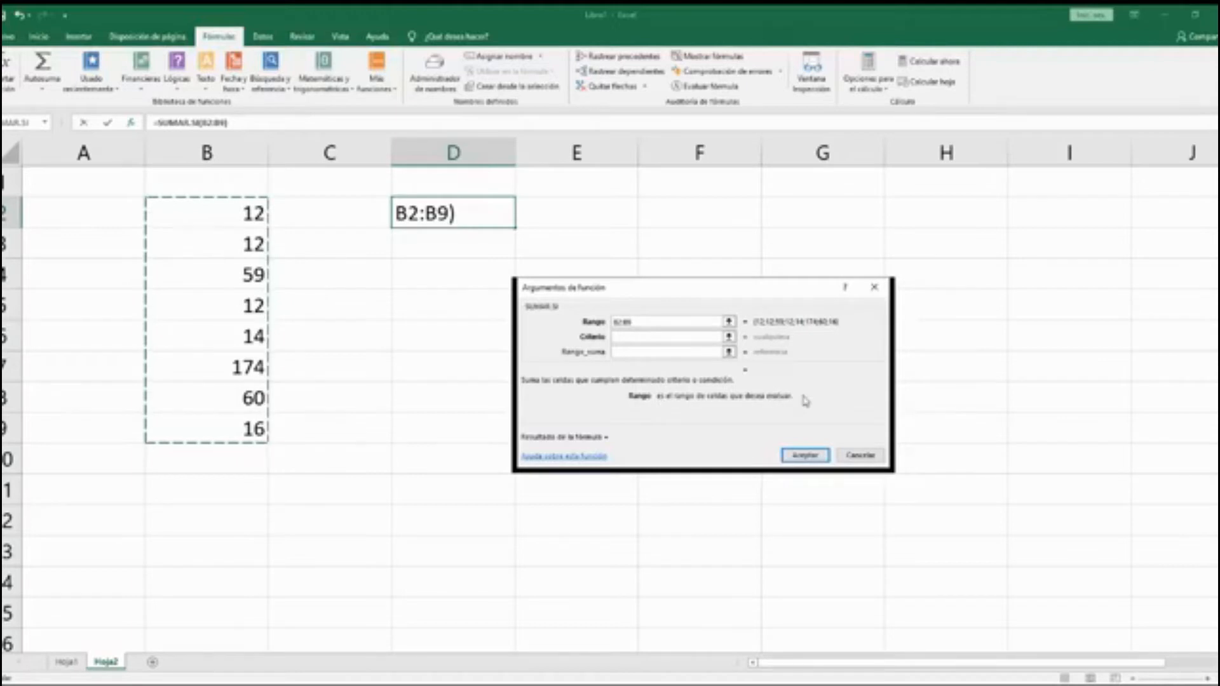
pyautogui.click(621, 337)
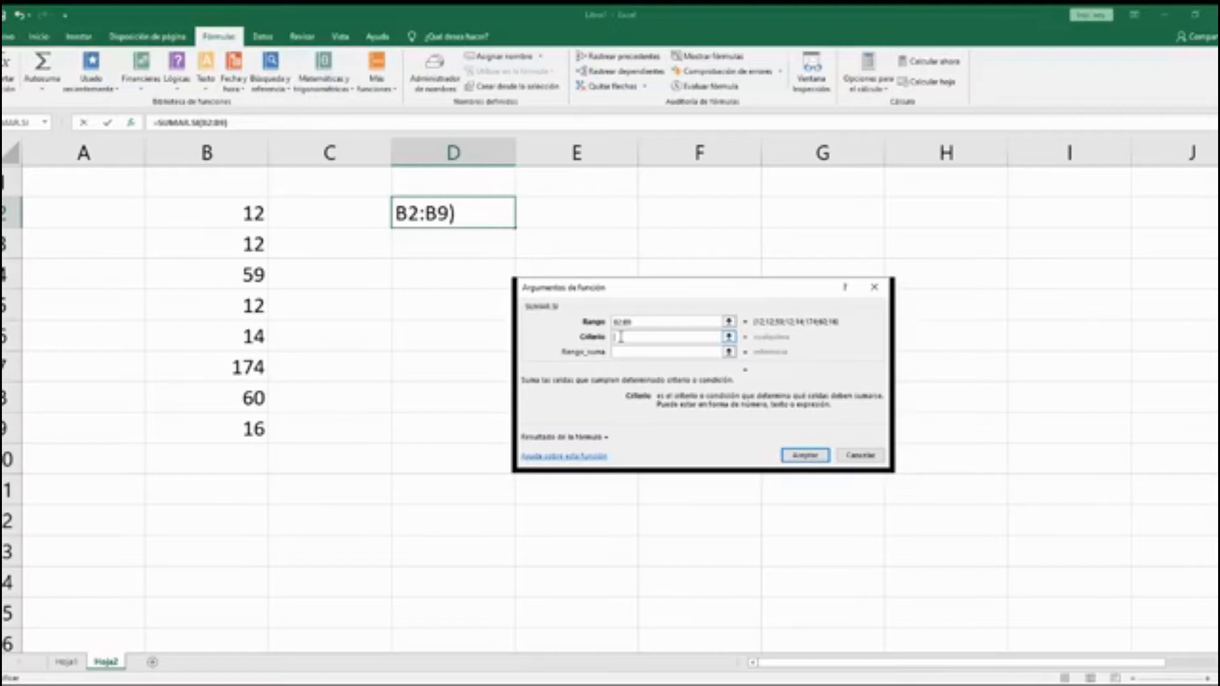
pyautogui.write('50')
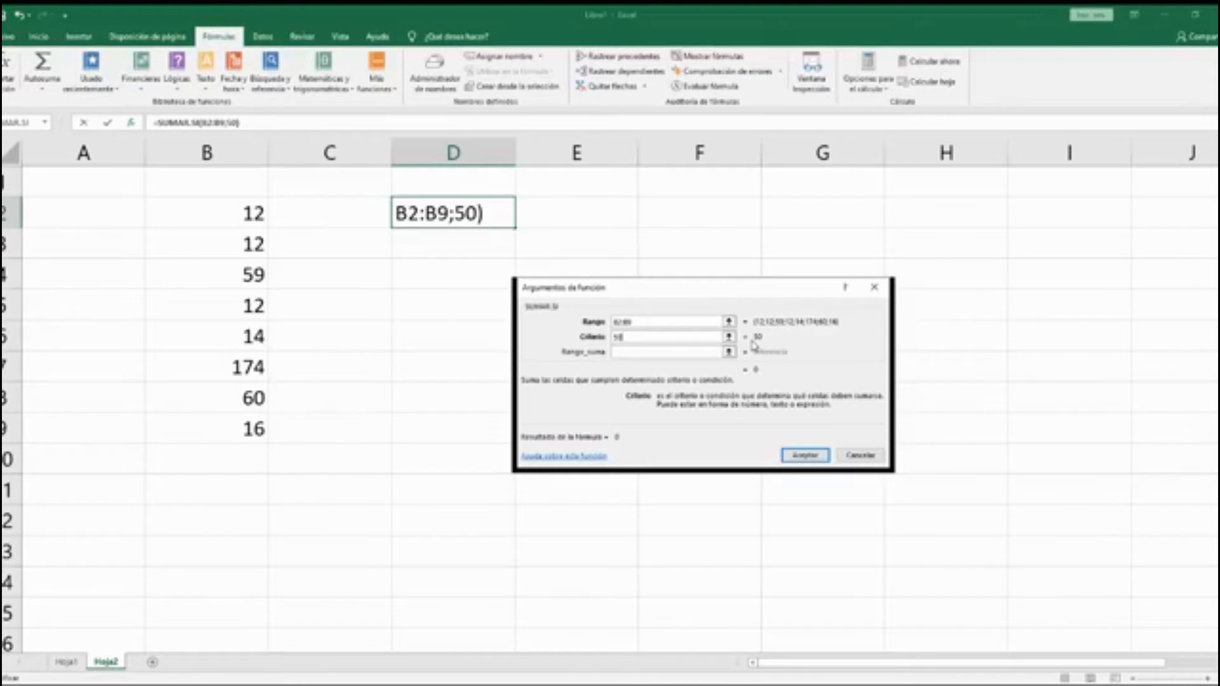
# Try the text re as SUMAR.SI's Criterio argument in place of 50 and clear it again.
pyautogui.press('BackSpace')
pyautogui.press('BackSpace')
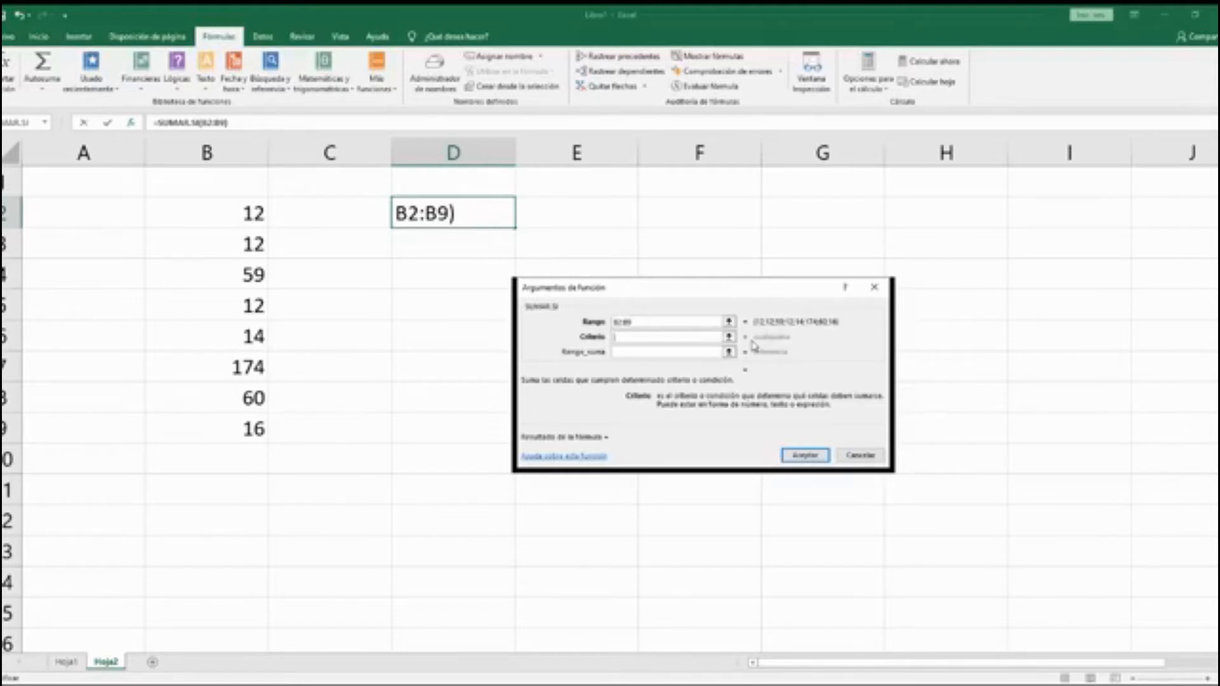
pyautogui.write('re')
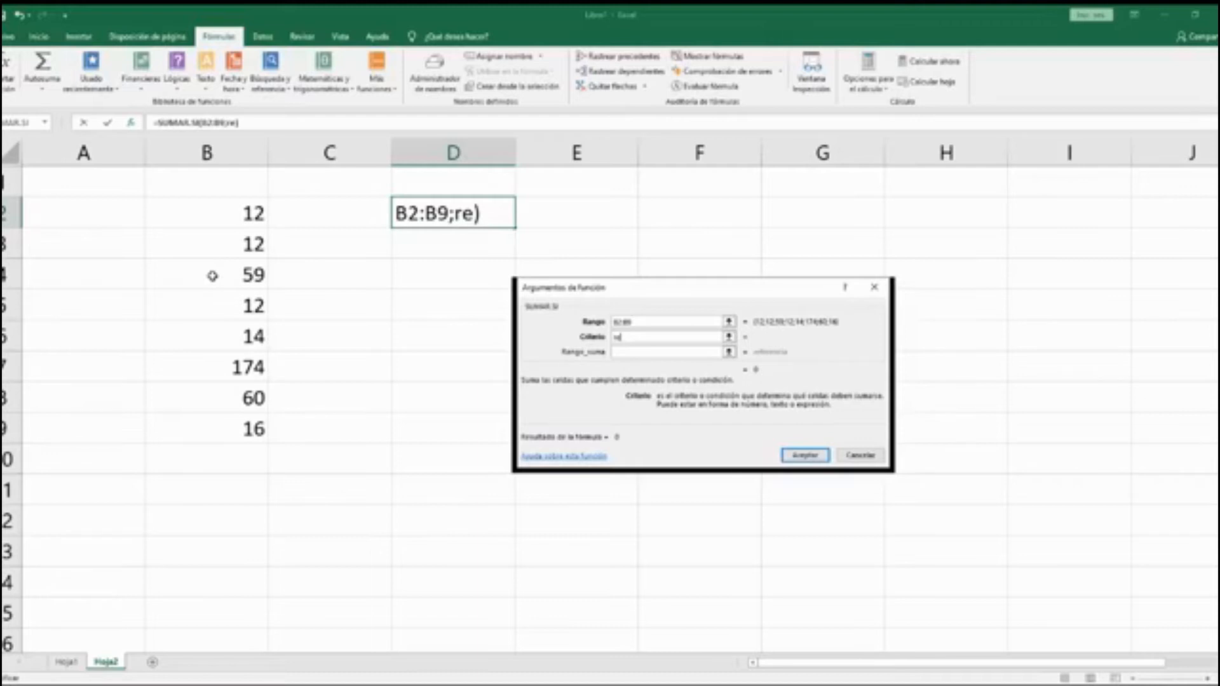
pyautogui.press('BackSpace')
pyautogui.press('BackSpace')
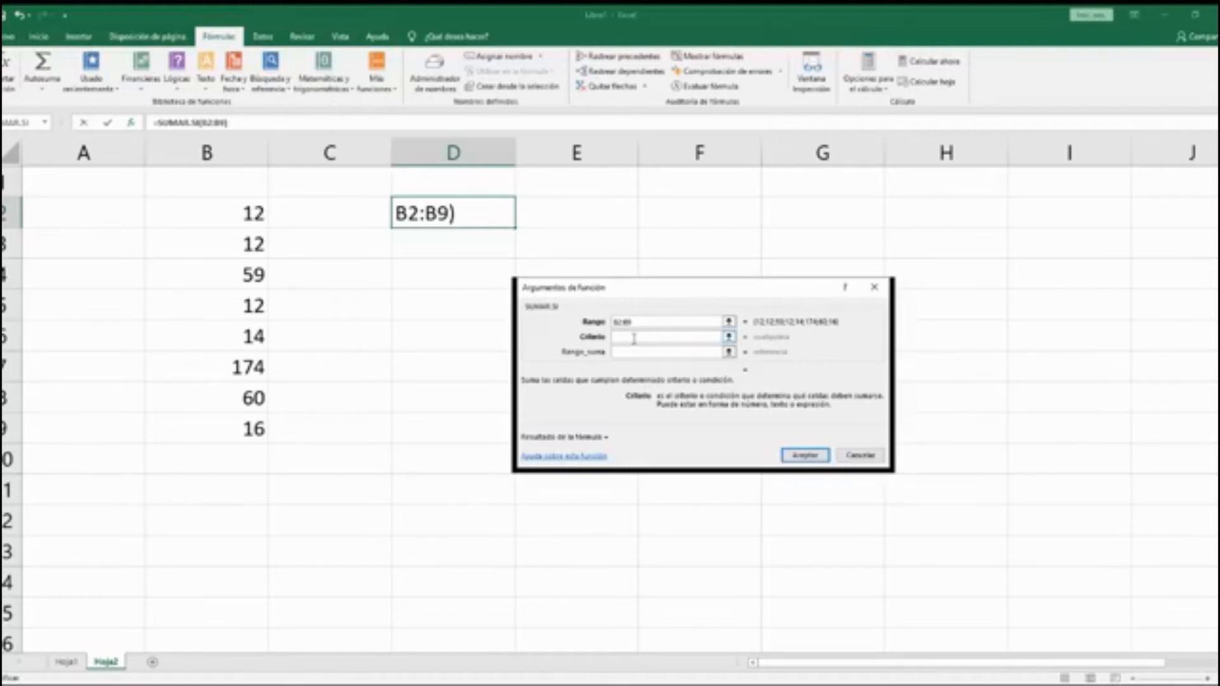
# Enter >50 as the Criterio argument and enclose it in quotation marks as ">50".
pyautogui.click(667, 352)
pyautogui.click(658, 338)
pyautogui.write('>50')
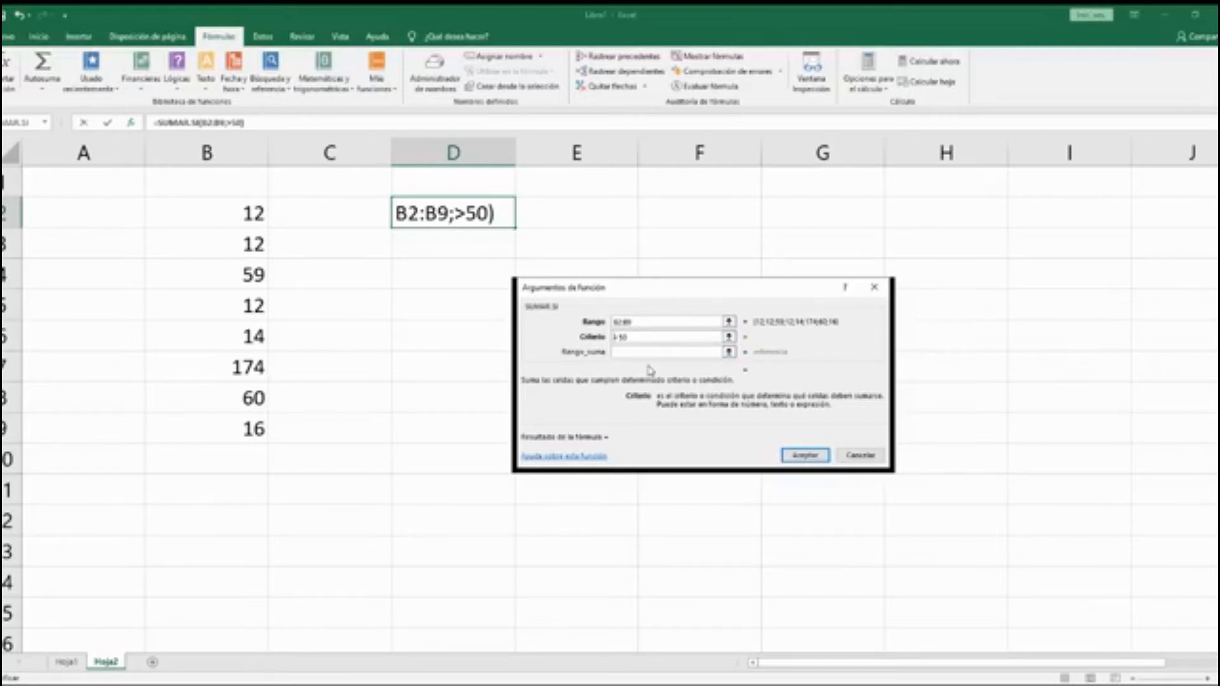
pyautogui.write('">50"')
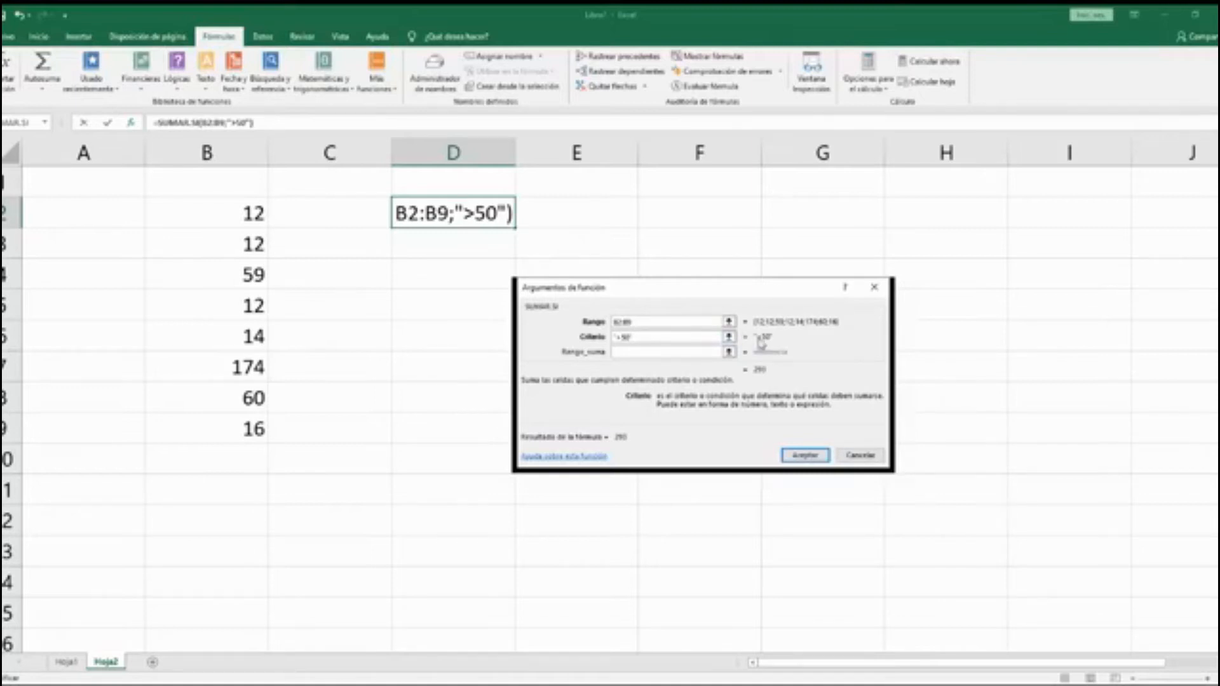
# Try the Criterio argument without quotation marks as >50, re and 50 in turn.
pyautogui.doubleClick(626, 338)
pyautogui.write('>50')
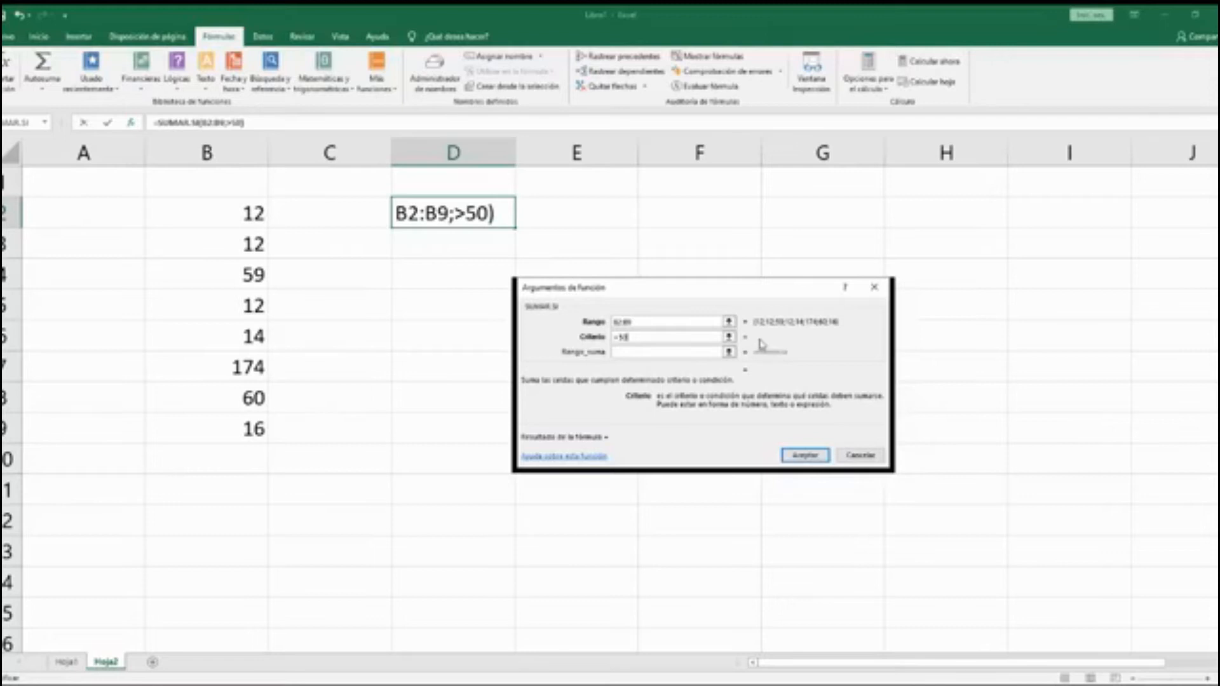
pyautogui.press('BackSpace')
pyautogui.press('BackSpace')
pyautogui.press('BackSpace')
pyautogui.write('re')
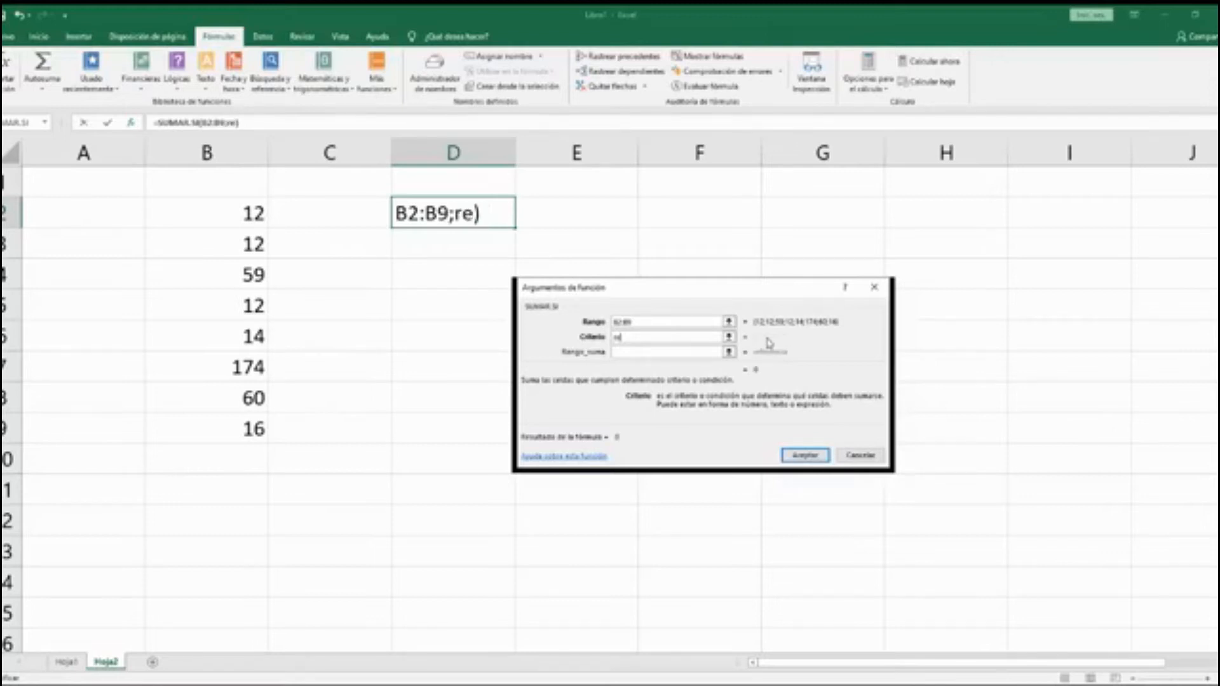
pyautogui.press('BackSpace')
pyautogui.press('BackSpace')
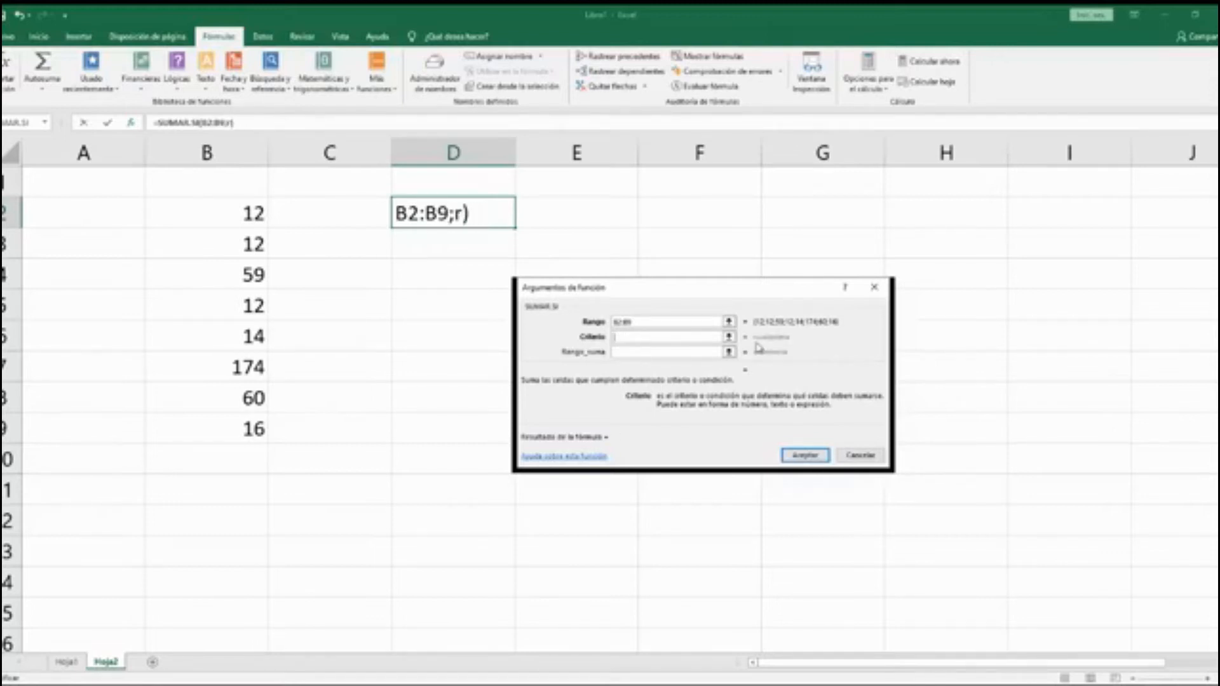
pyautogui.write('50')
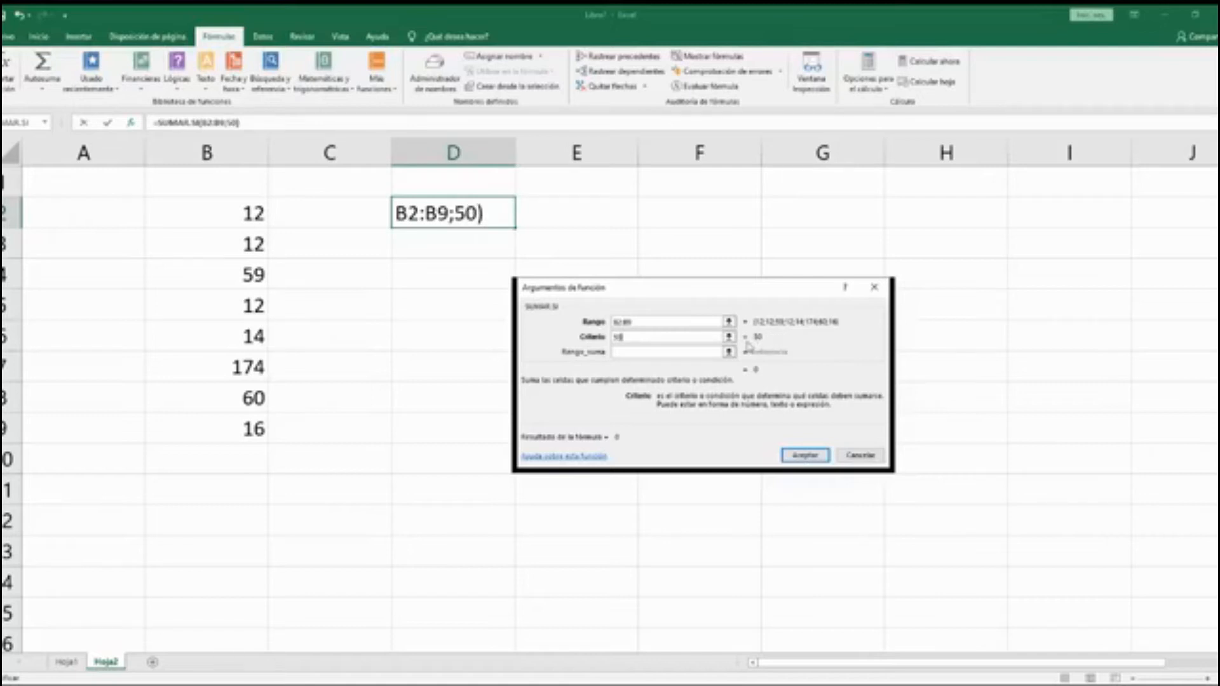
# Set SUMAR.SI's Criterio argument to ">50", including the quotation marks.
pyautogui.press('BackSpace')
pyautogui.press('BackSpace')
pyautogui.write('">50"')
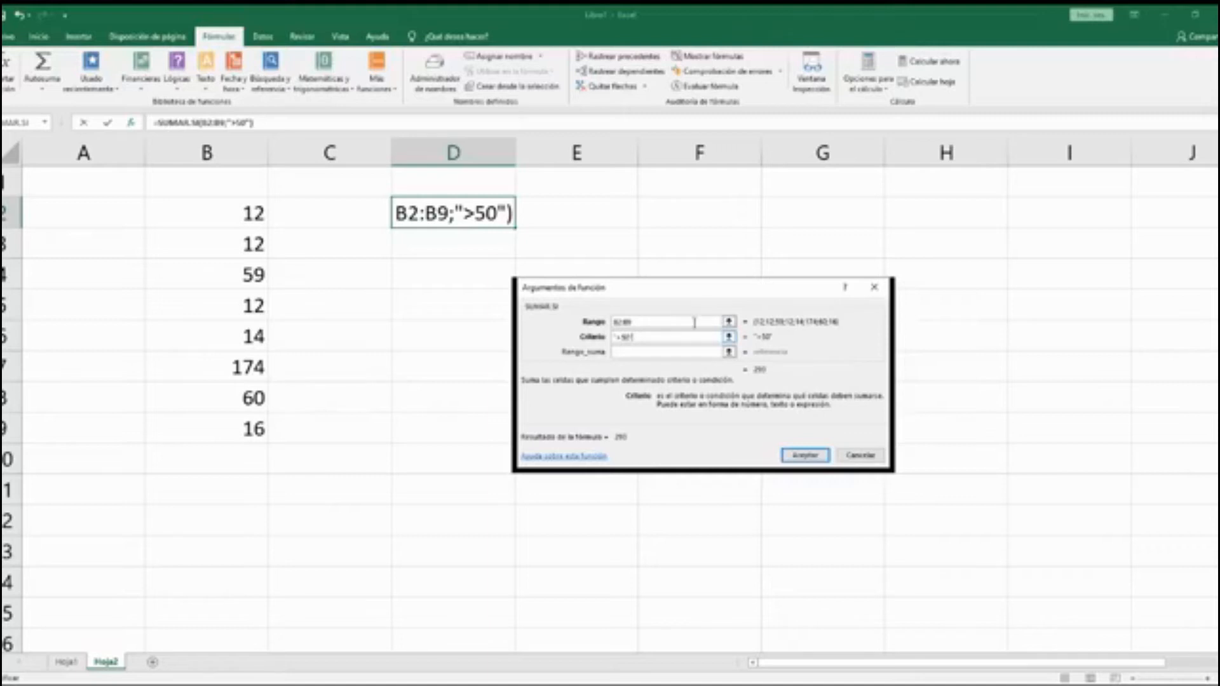
# Compare the descriptions of SUMAR.SI's Rango, Criterio and Rango_suma arguments.
pyautogui.click(707, 352)
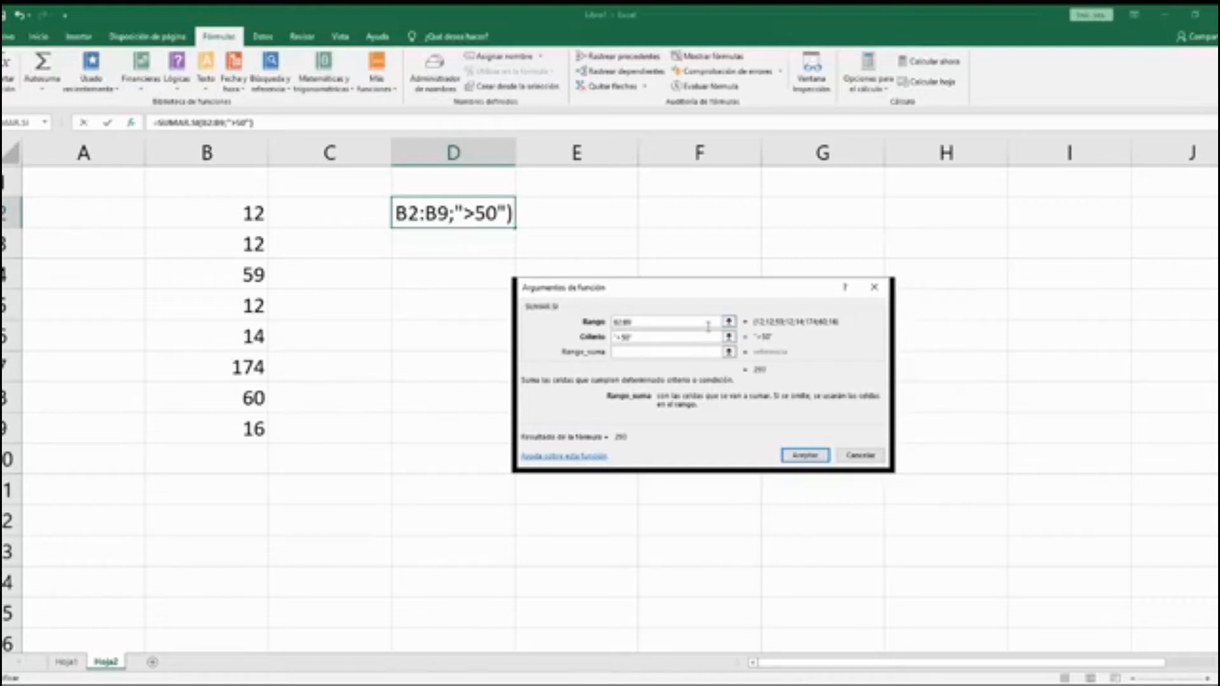
pyautogui.click(684, 322)
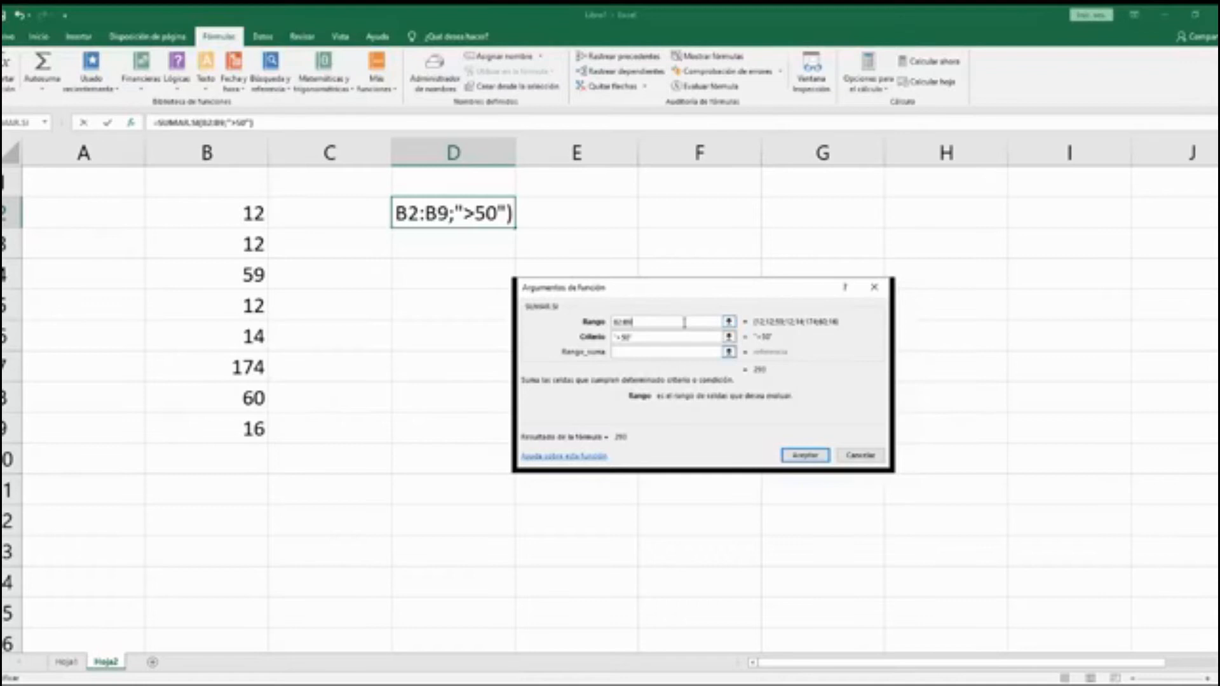
pyautogui.click(647, 351)
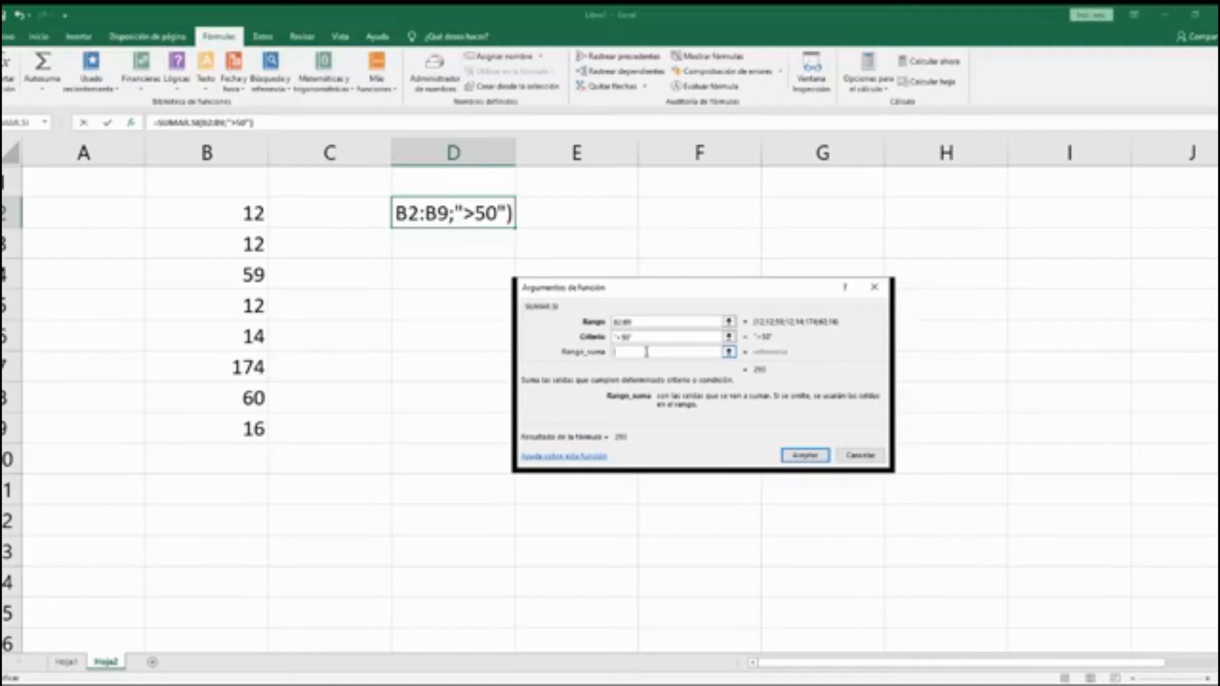
pyautogui.click(659, 323)
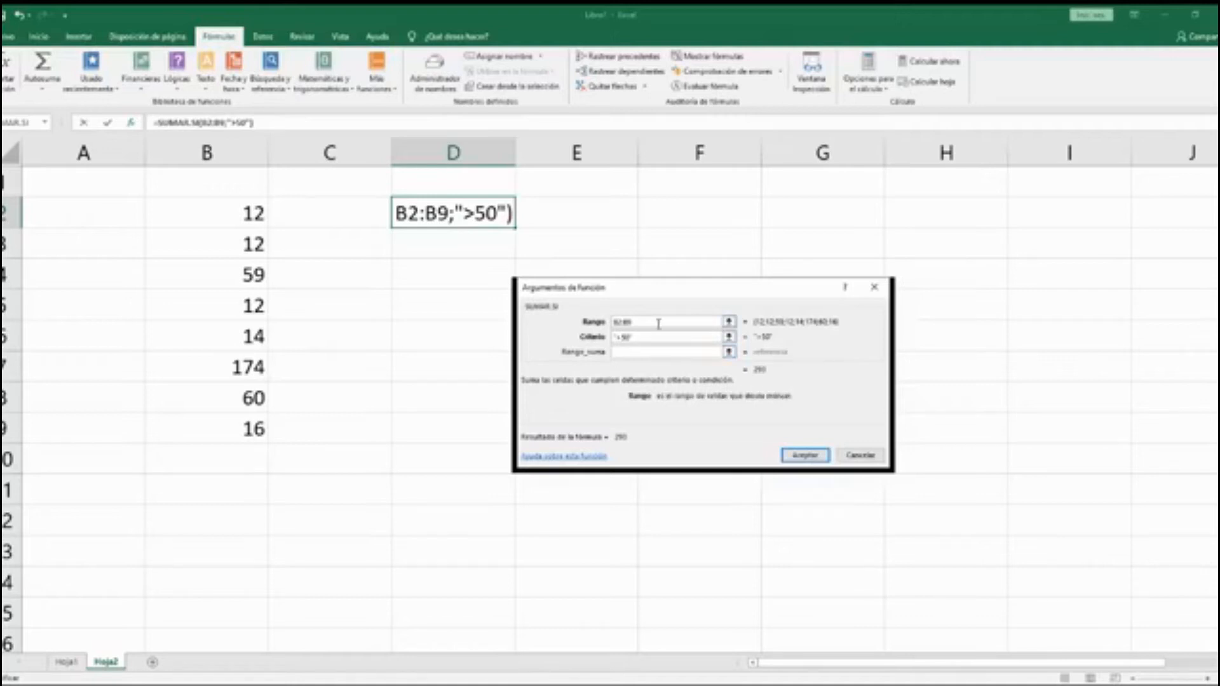
pyautogui.click(642, 353)
pyautogui.click(637, 324)
pyautogui.click(657, 337)
# Set the Rango_suma argument to B2:B9 and accept the SUMAR.SI function in cell D2.
pyautogui.click(631, 354)
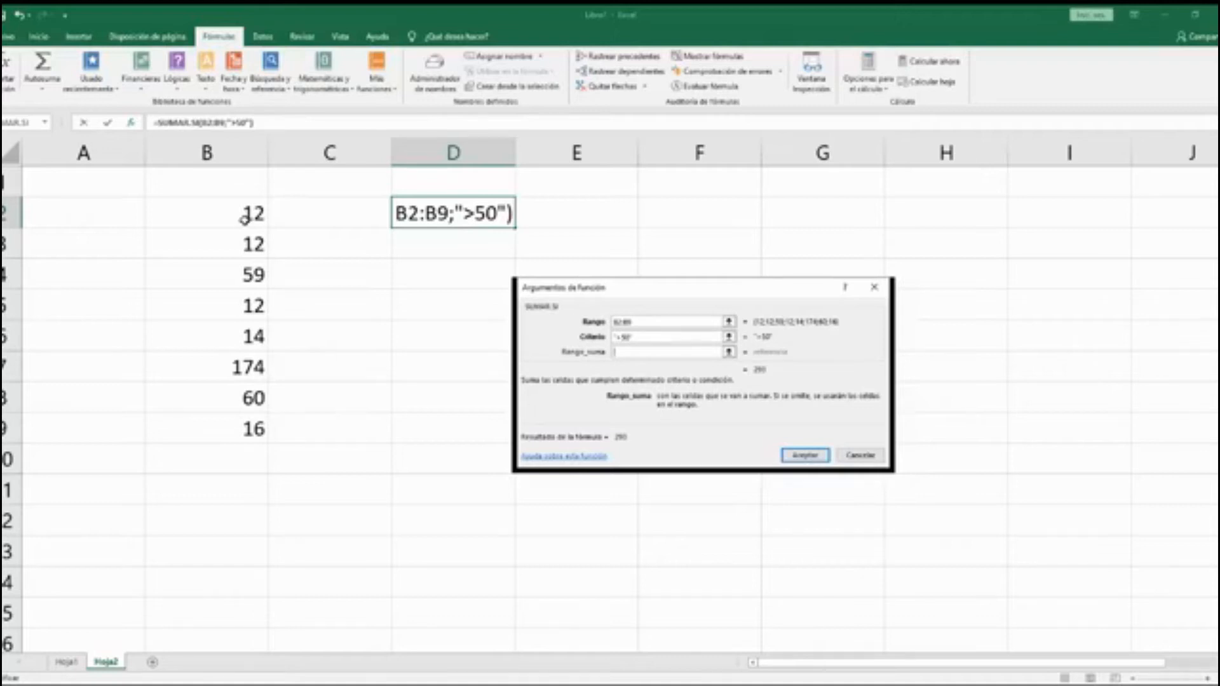
pyautogui.moveTo(244, 219); pyautogui.dragTo(248, 427)
pyautogui.press('Return')
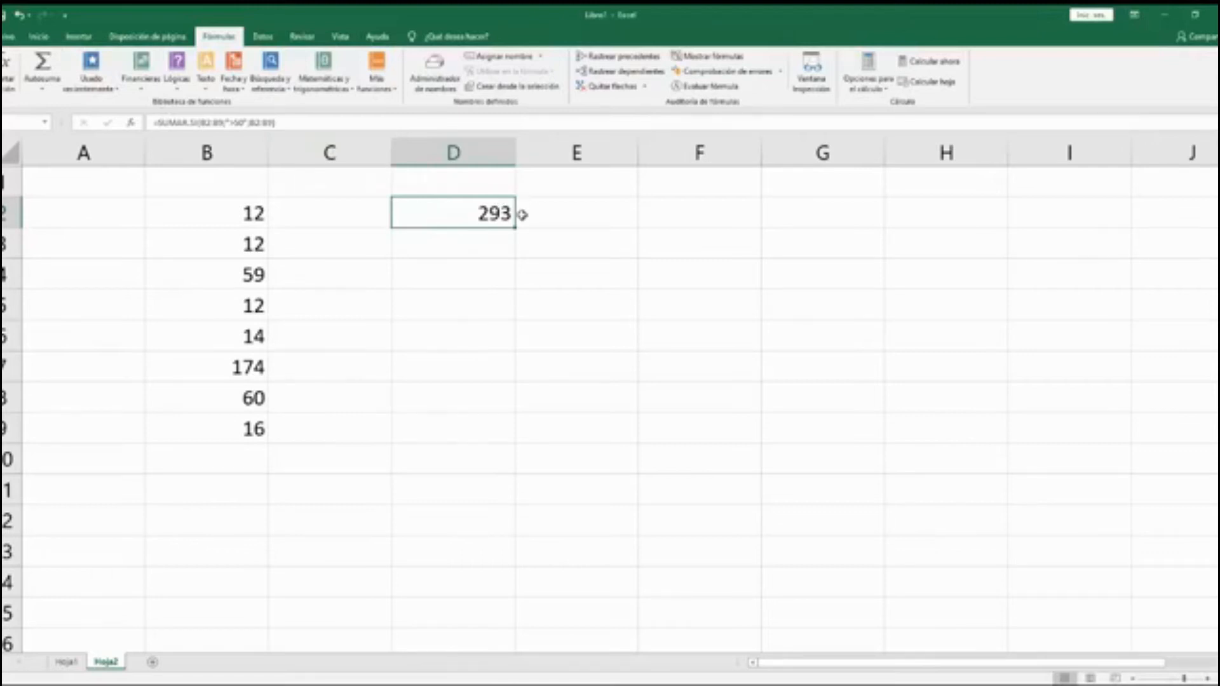
# Reopen the function arguments of cell D2, review each of the three arguments and accept them as they are.
pyautogui.click(10, 70)
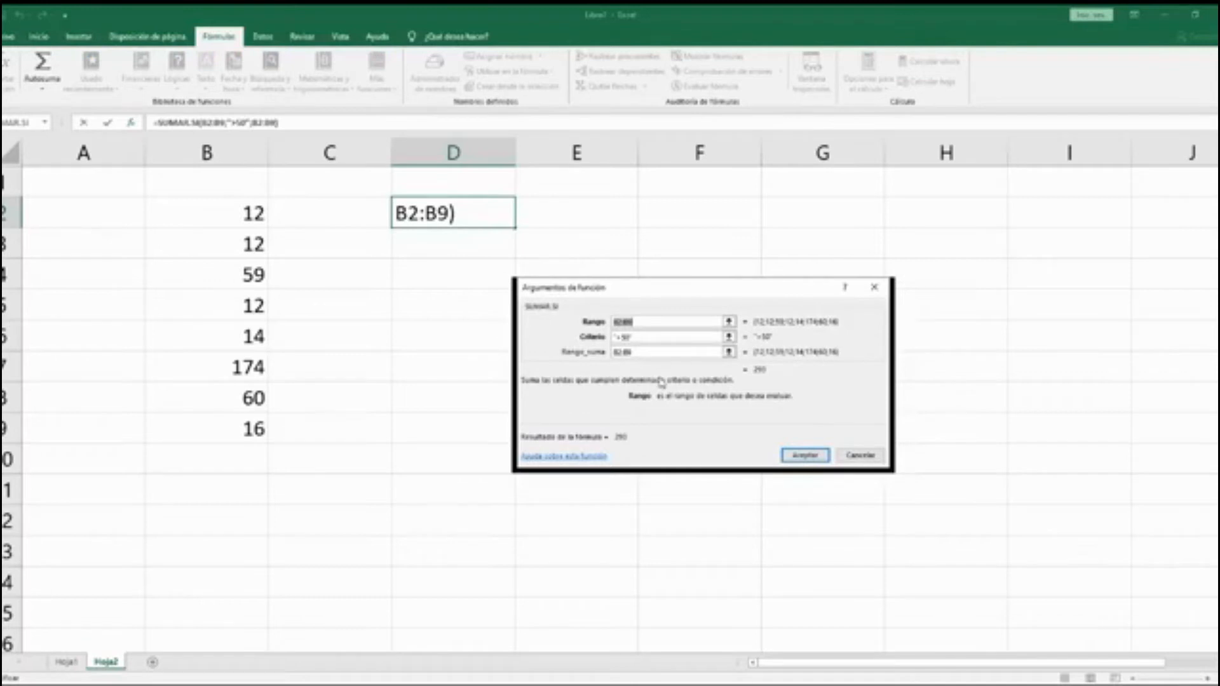
pyautogui.click(650, 325)
pyautogui.click(654, 338)
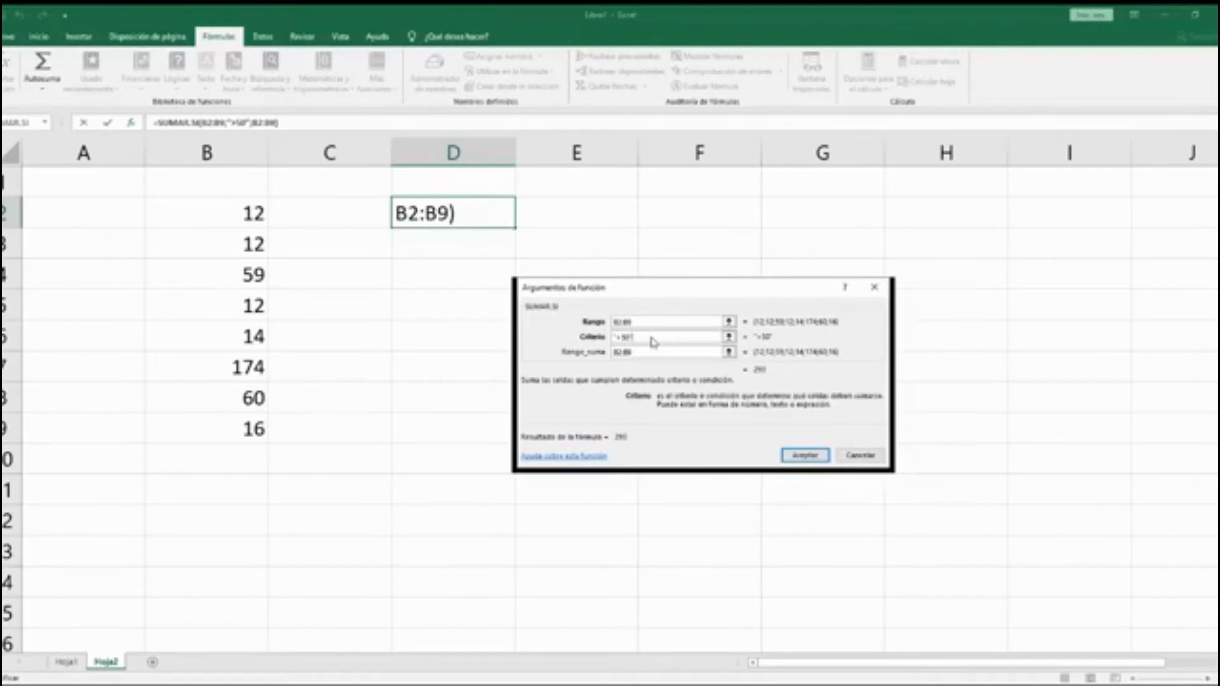
pyautogui.click(648, 352)
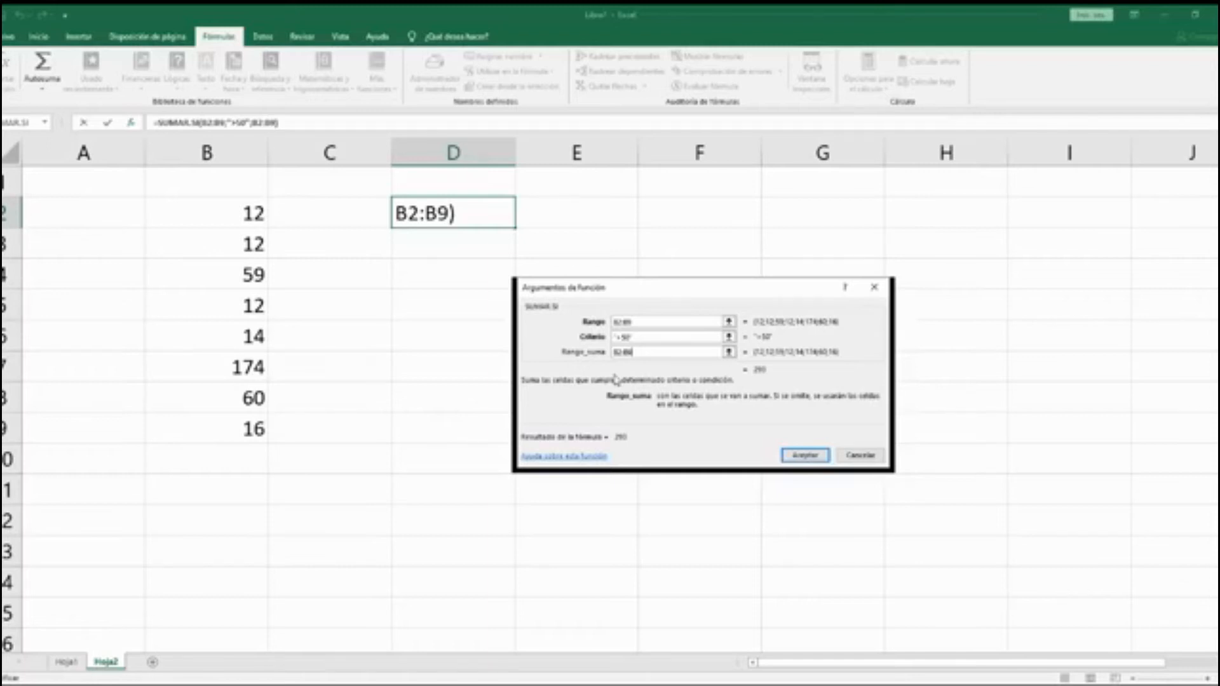
pyautogui.click(805, 456)
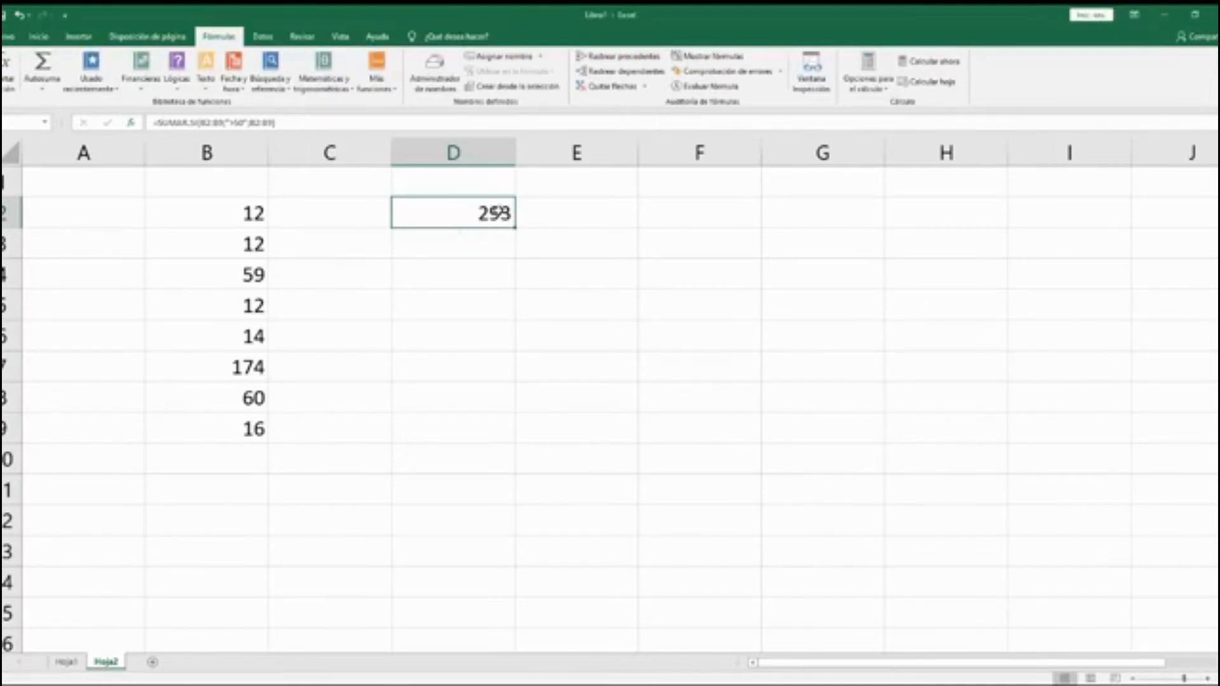
# Add B4, B7 and B8 in cell D5 with the formula +B4+B7+B8.
pyautogui.click(439, 315)
pyautogui.write('+')
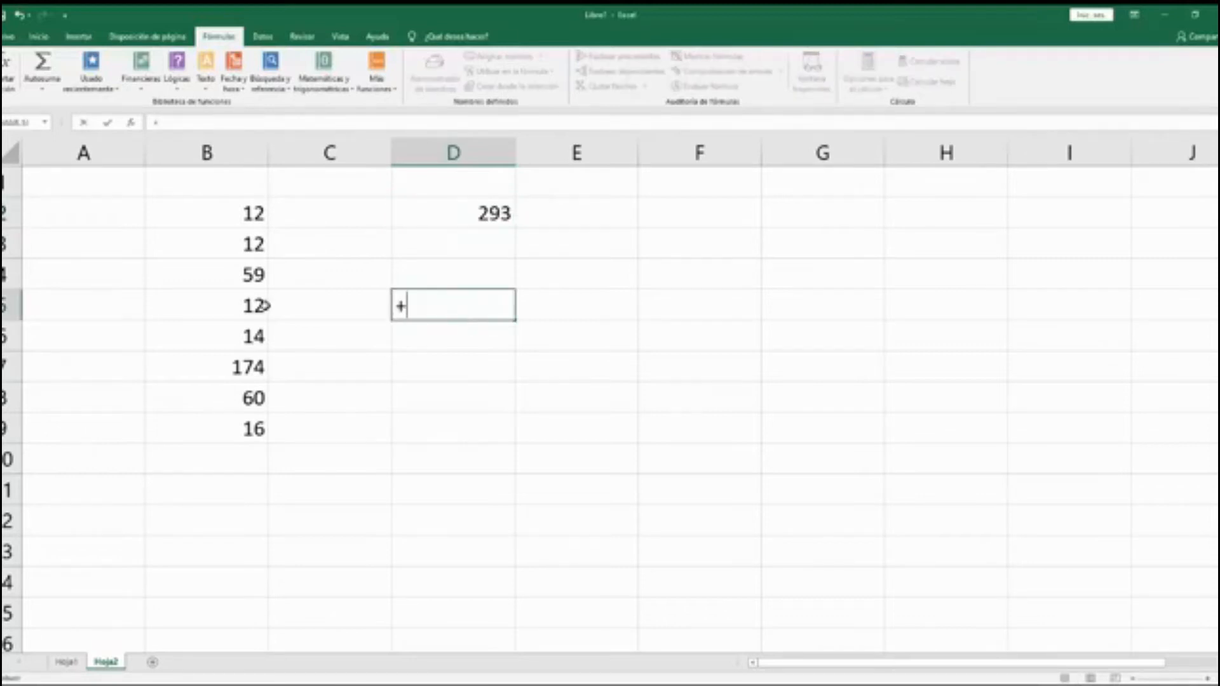
pyautogui.click(260, 283)
pyautogui.write('+')
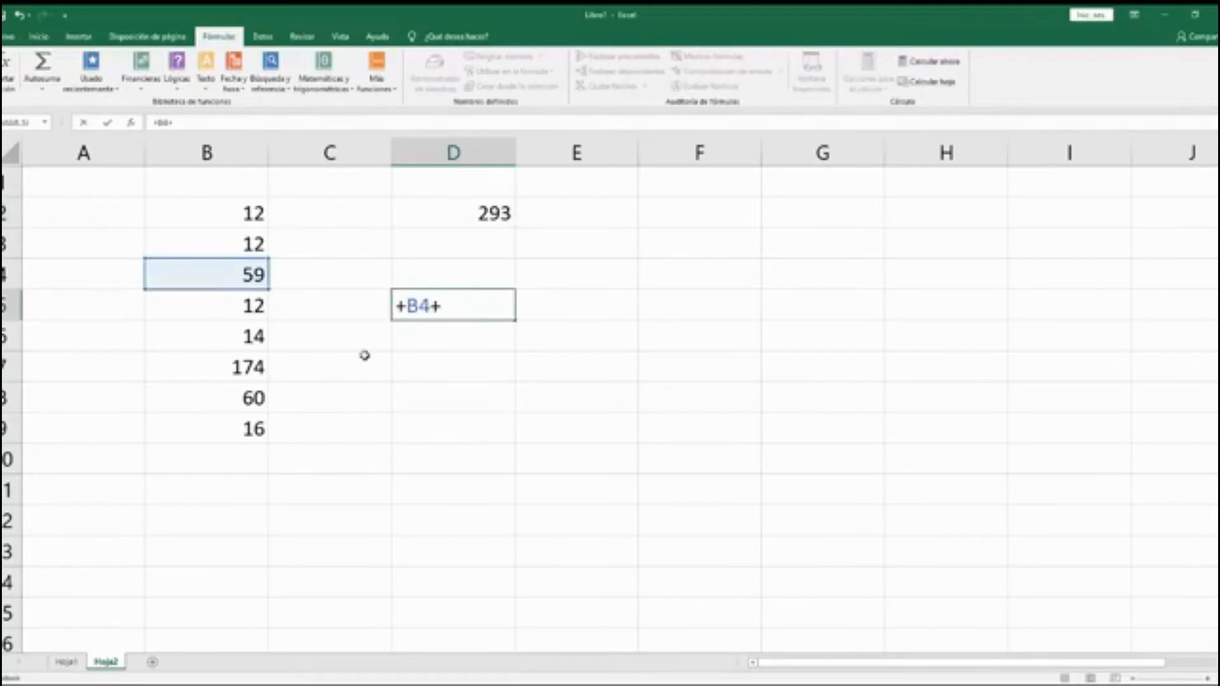
pyautogui.click(256, 365)
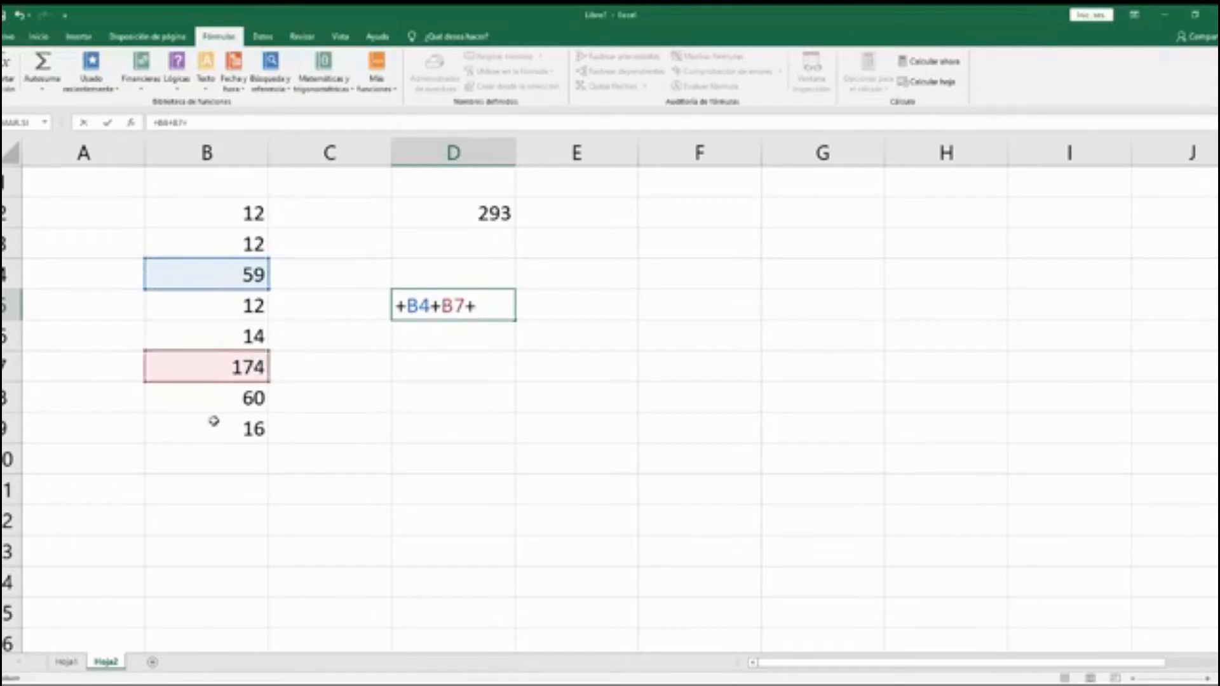
pyautogui.click(218, 399)
pyautogui.press('Return')
pyautogui.press('Up')
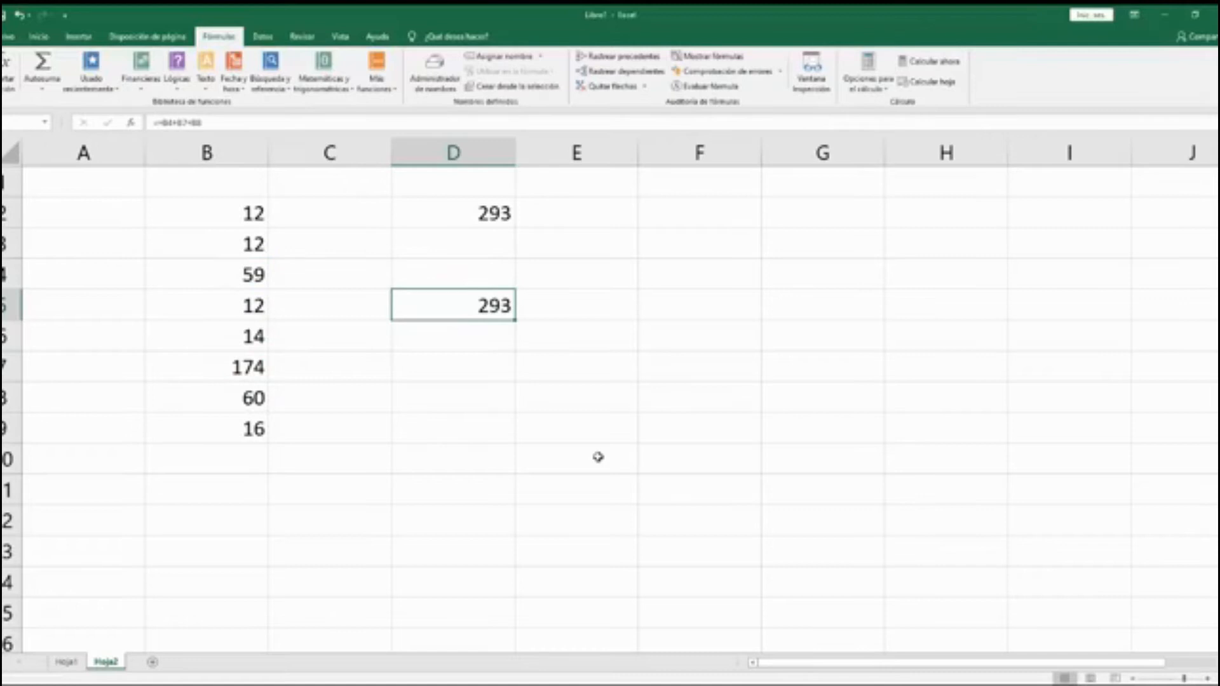
# Inspect the SUMAR.SI formula and its referenced range in cell D2, leaving it as it is.
pyautogui.click(490, 222)
pyautogui.press('F2')
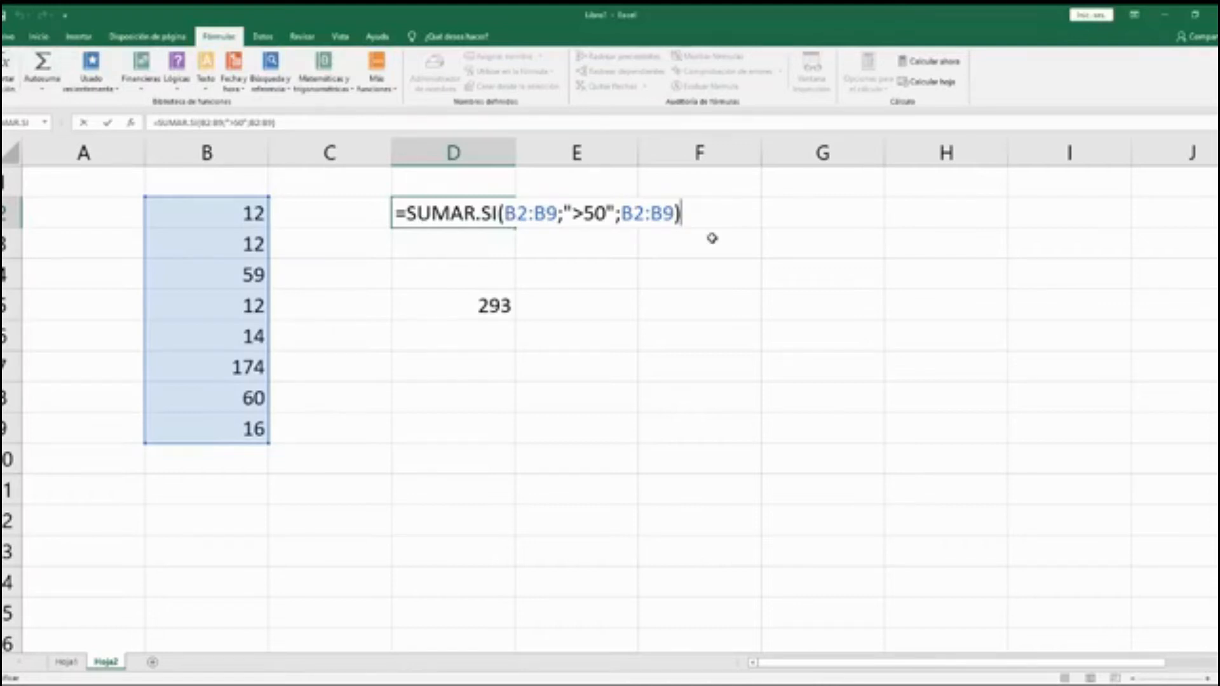
pyautogui.hotkey('ctrl', 'Return')
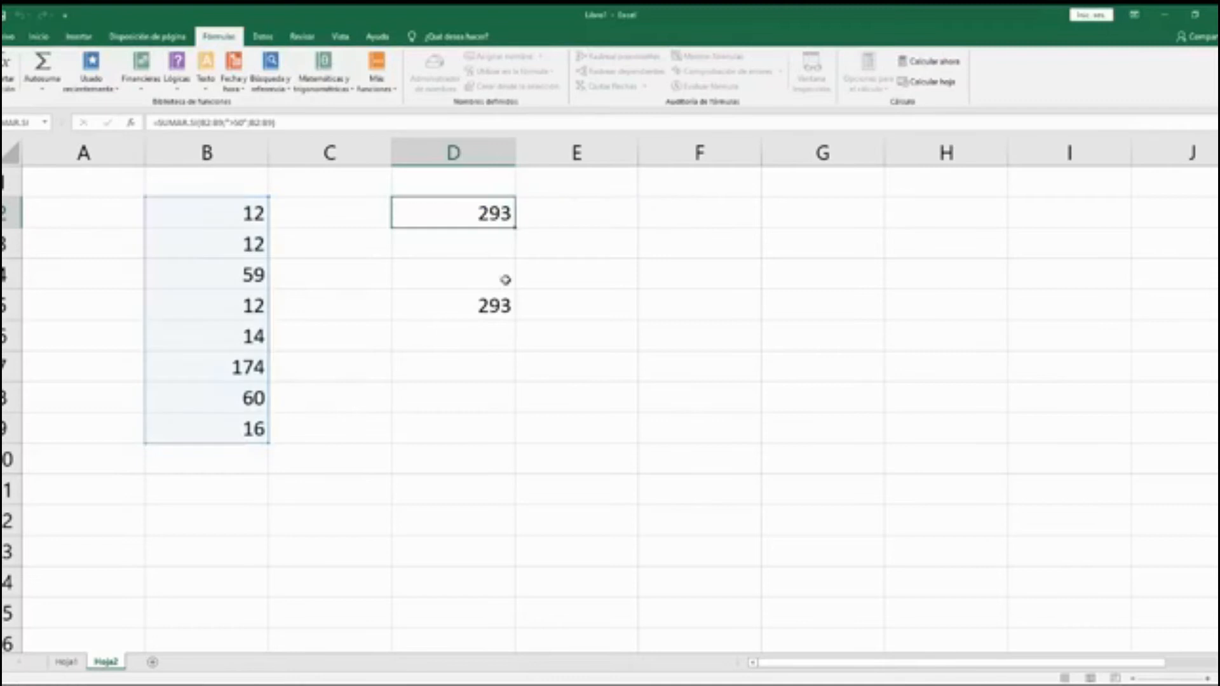
pyautogui.click(456, 449)
pyautogui.click(463, 430)
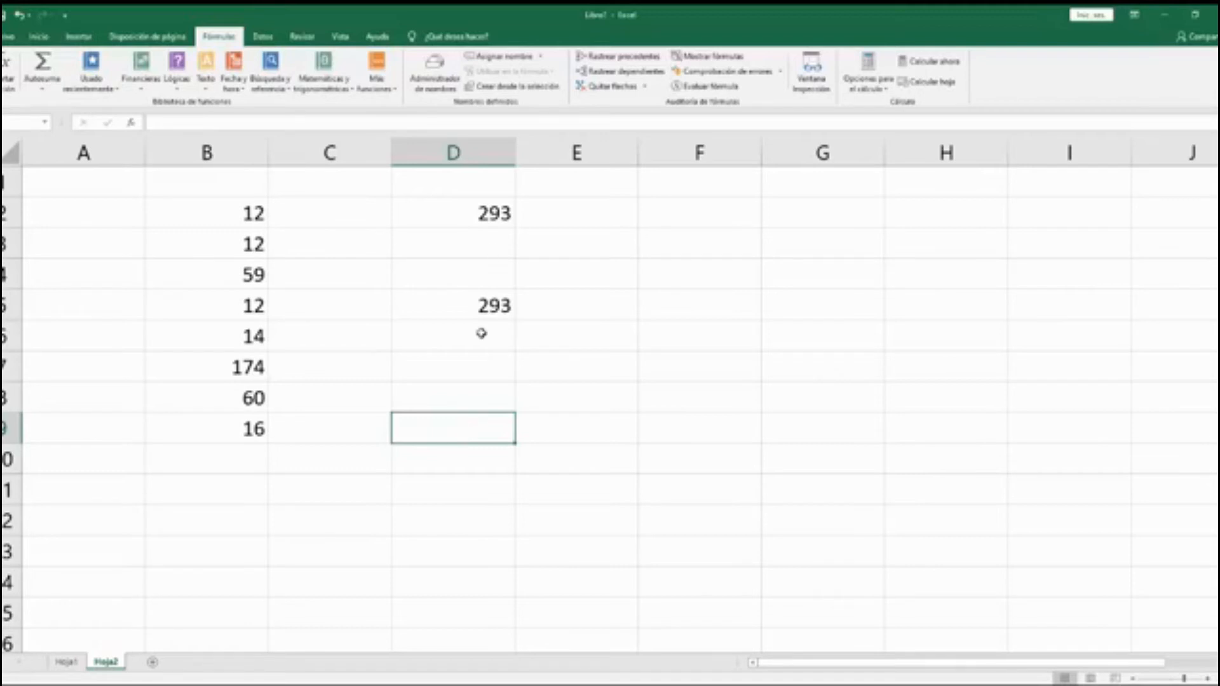
# Enter 50000 in cell B12 below the column of values.
pyautogui.moveTo(260, 216); pyautogui.dragTo(230, 432)
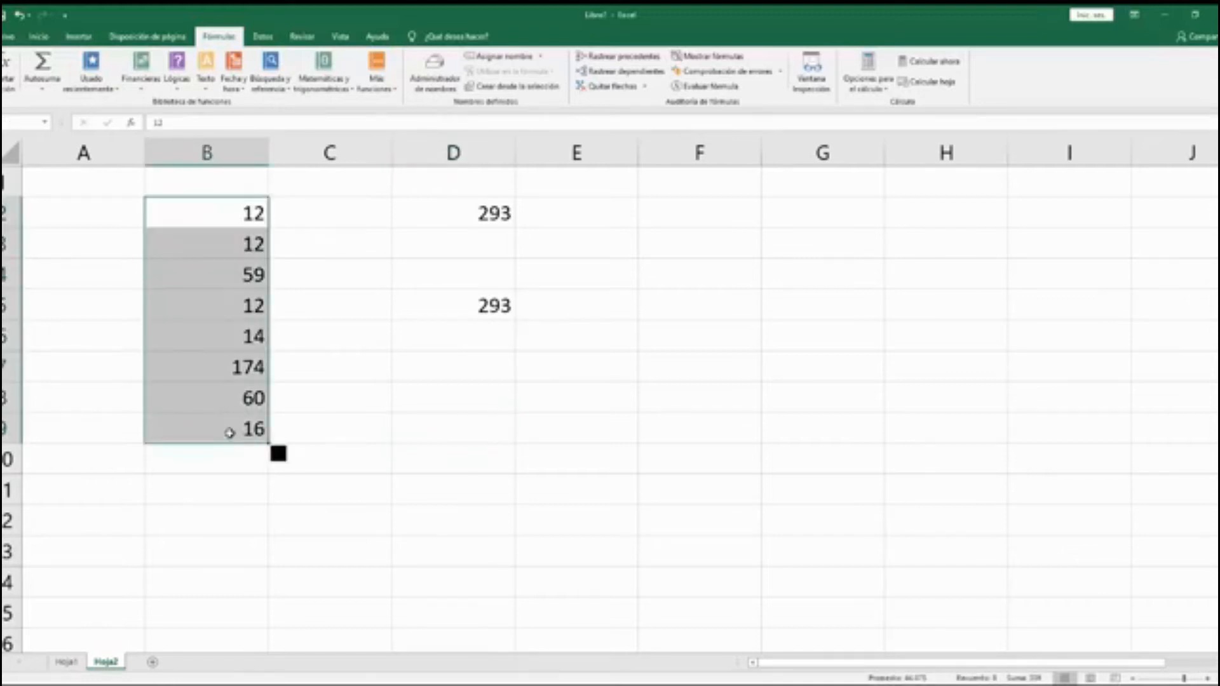
pyautogui.click(227, 518)
pyautogui.write('50000')
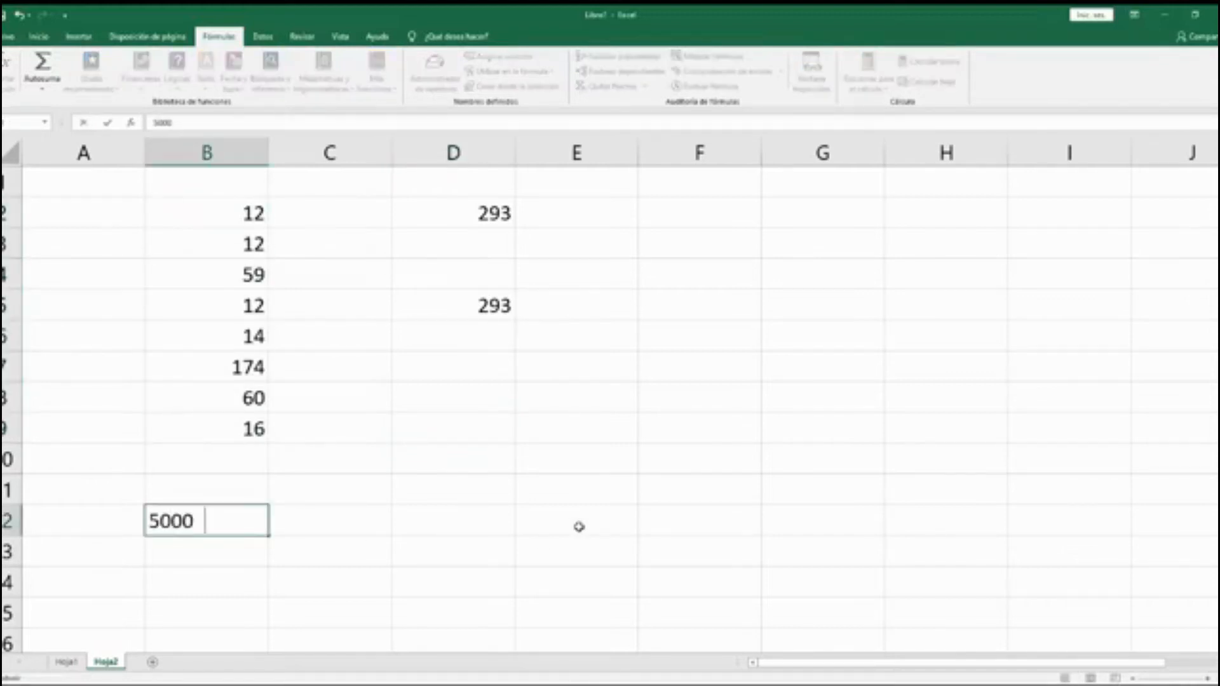
pyautogui.press('Return')
pyautogui.press('Up')
pyautogui.press('Right')
pyautogui.press('Right')
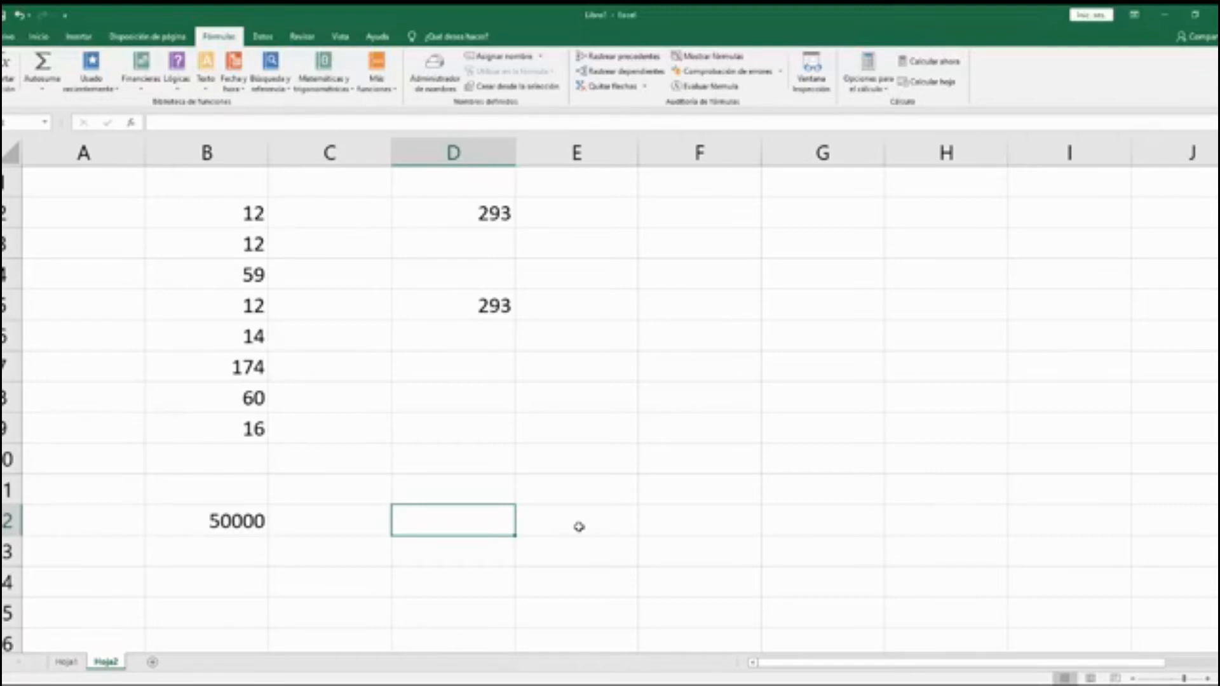
pyautogui.click(184, 521)
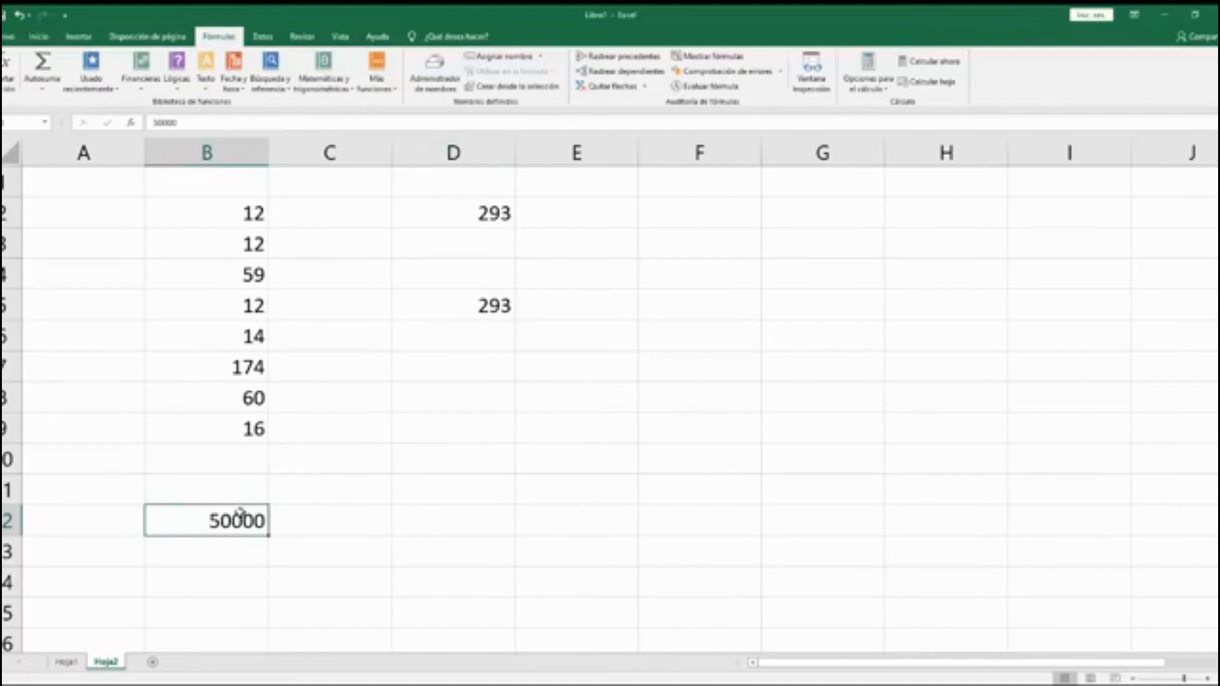
pyautogui.click(419, 513)
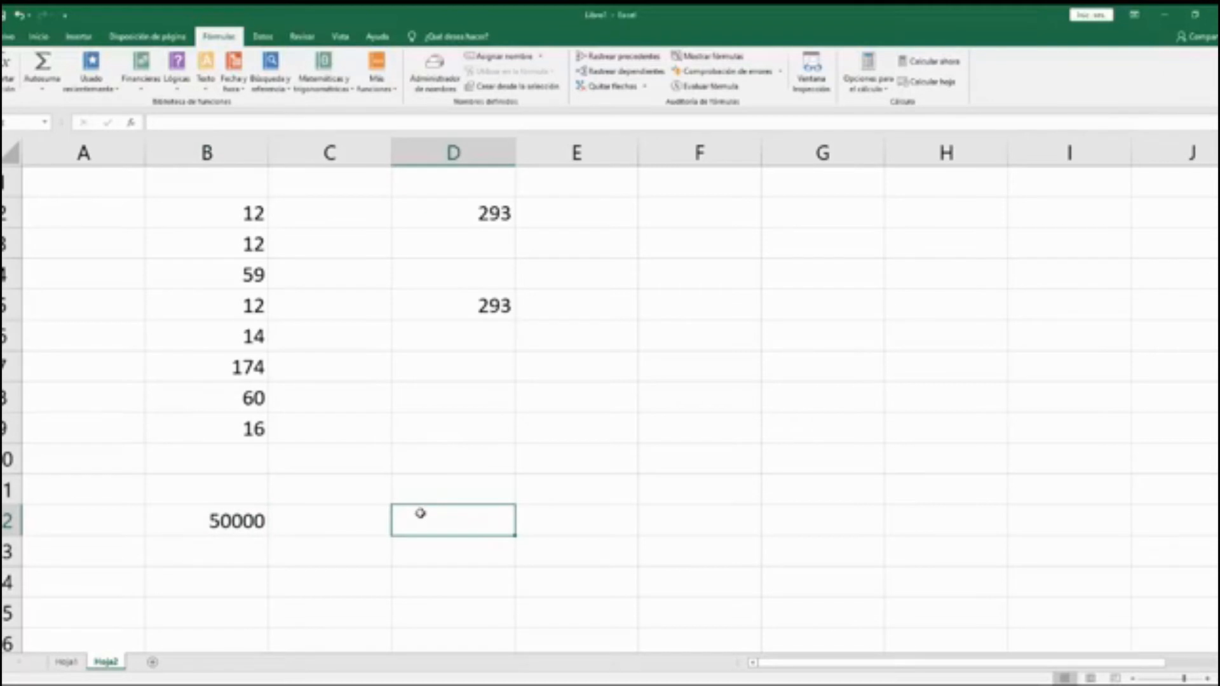
pyautogui.click(252, 521)
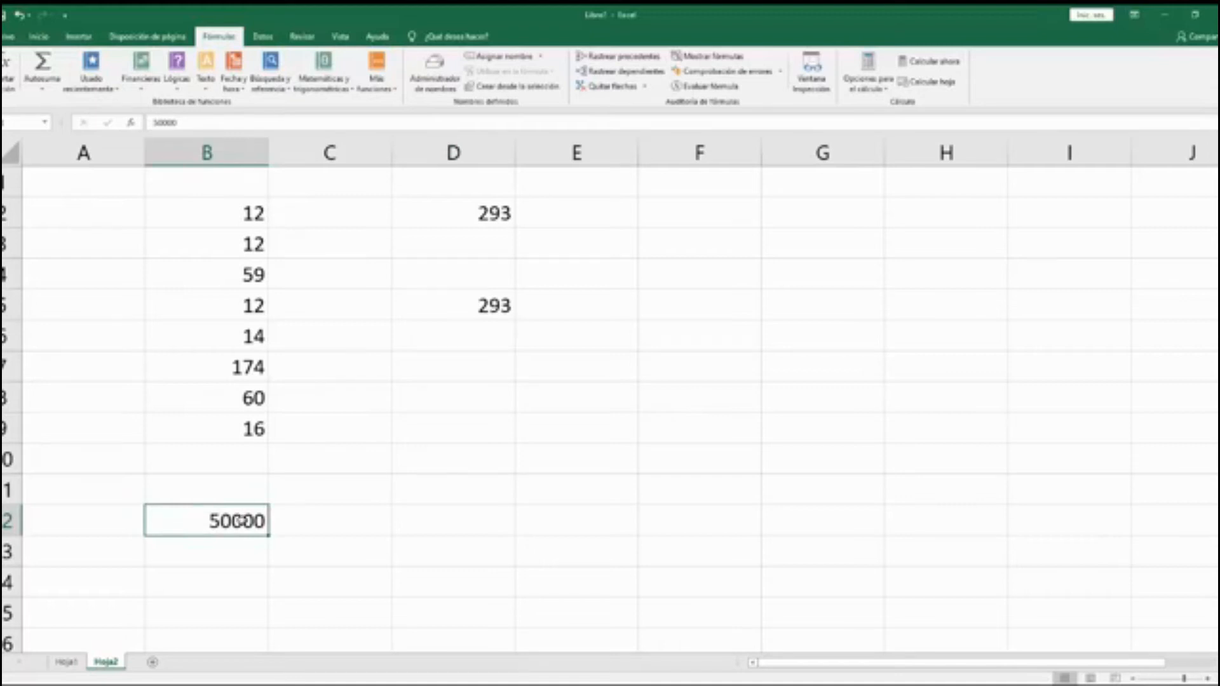
pyautogui.click(408, 515)
pyautogui.click(161, 517)
pyautogui.click(338, 488)
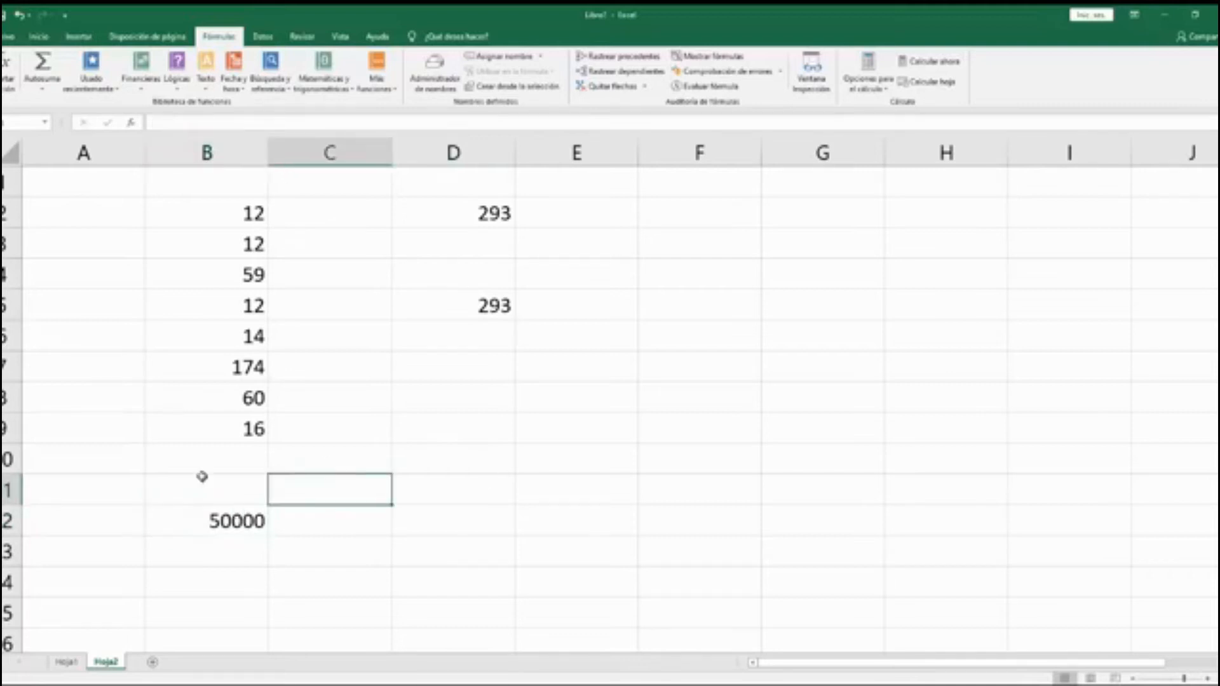
pyautogui.click(202, 476)
pyautogui.click(223, 524)
pyautogui.click(227, 496)
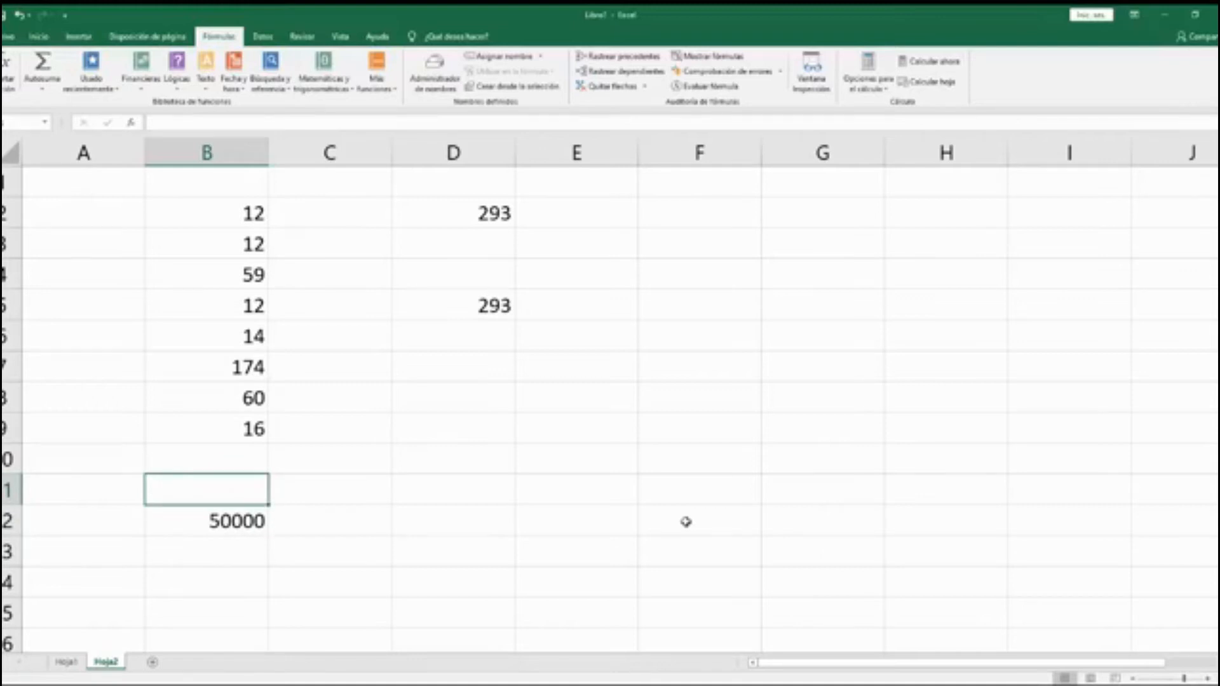
# Enter 20 in cell B11 above the 50000 amount and 13% in cell C10.
pyautogui.press('F2')
pyautogui.write('20')
pyautogui.hotkey('ctrl', 'Return')
pyautogui.click(287, 466)
pyautogui.write('13%')
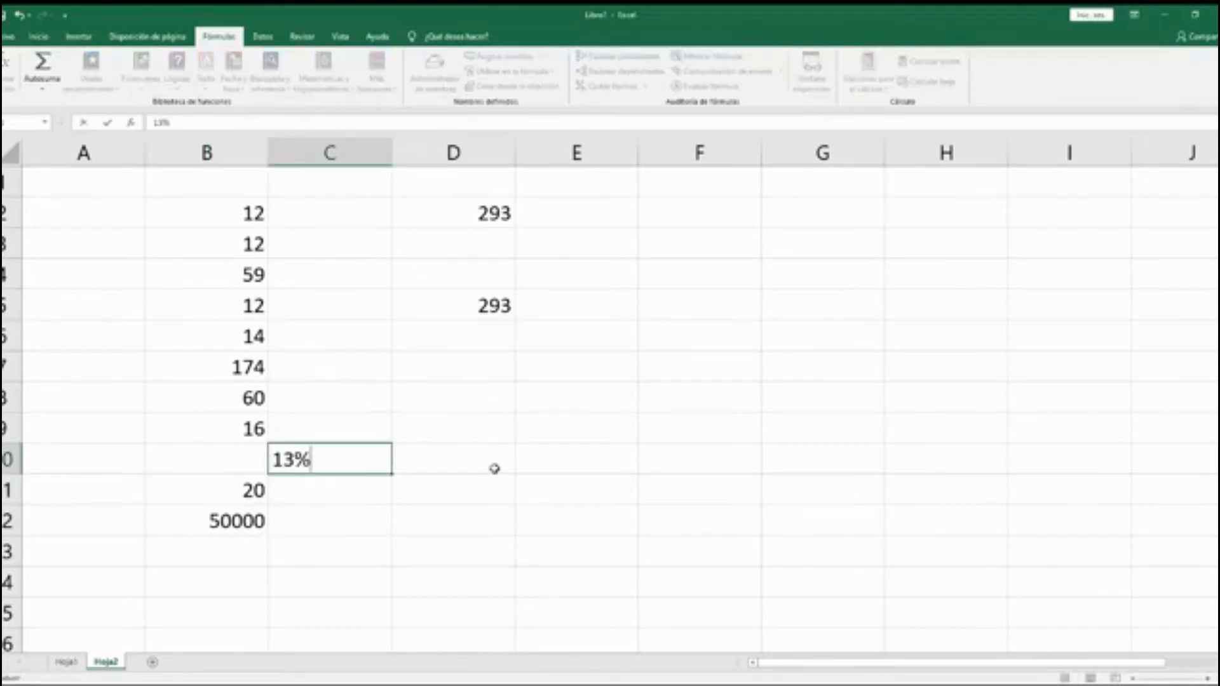
pyautogui.press('Return')
pyautogui.press('Up')
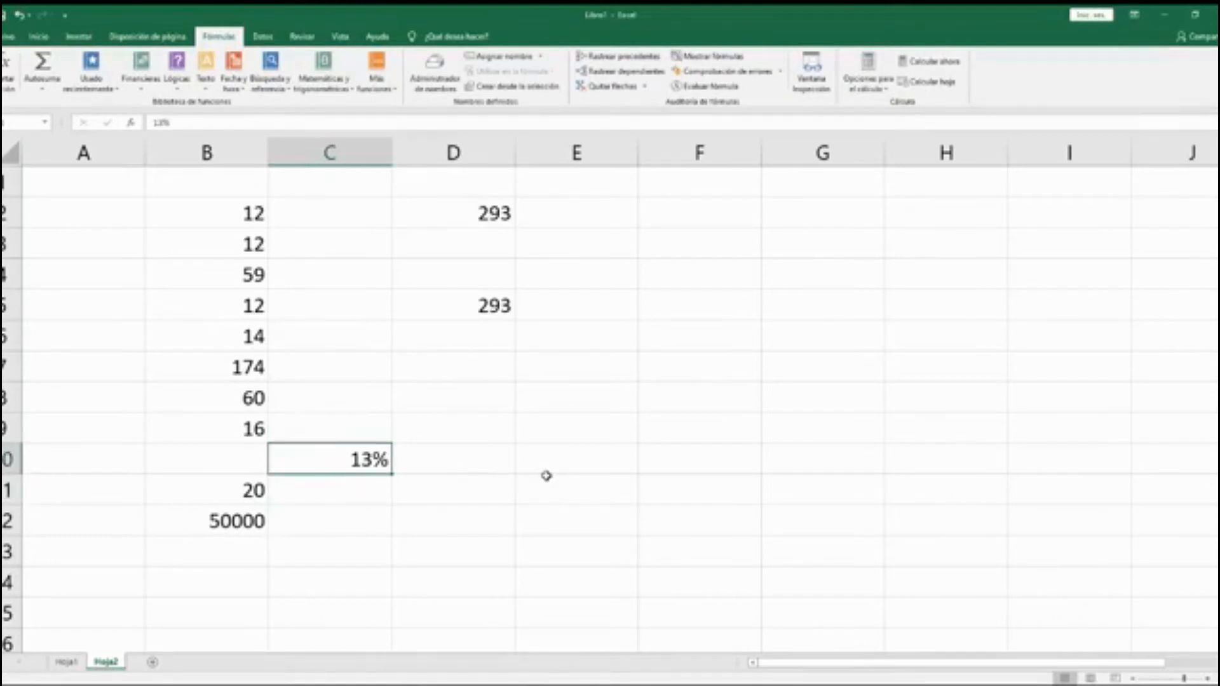
# Review the loan data: the rate in C10, the number of payments in B11 and the amount in B12.
pyautogui.click(238, 517)
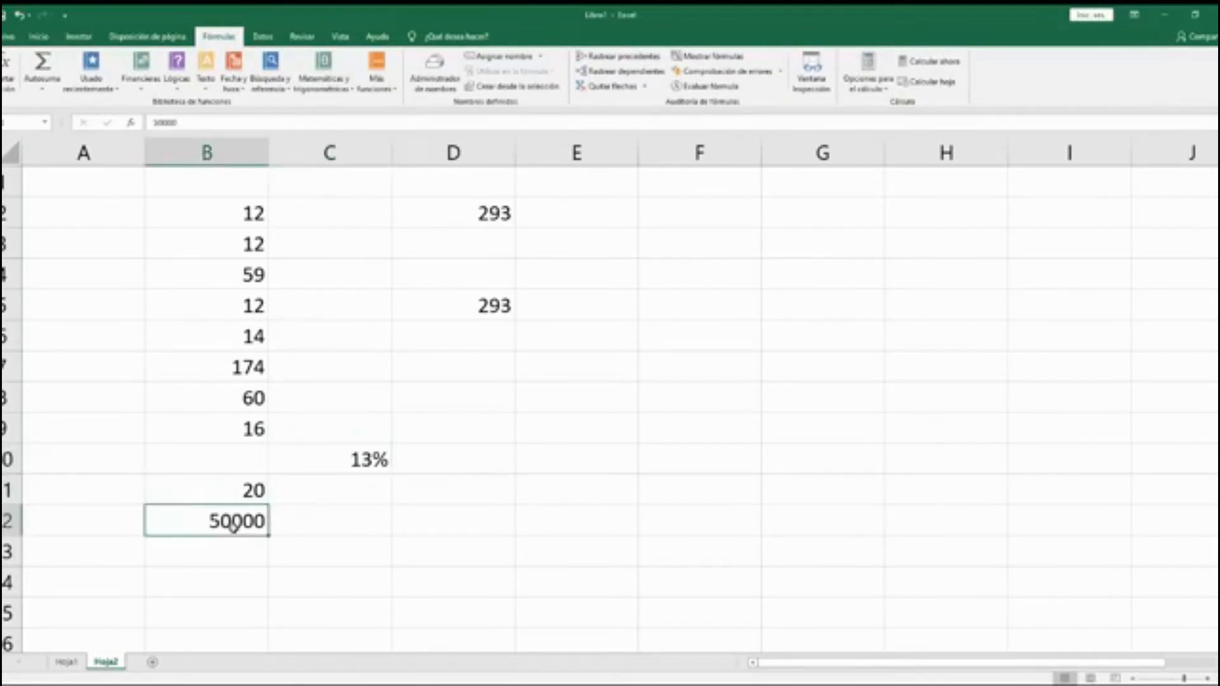
pyautogui.moveTo(331, 471); pyautogui.dragTo(210, 526)
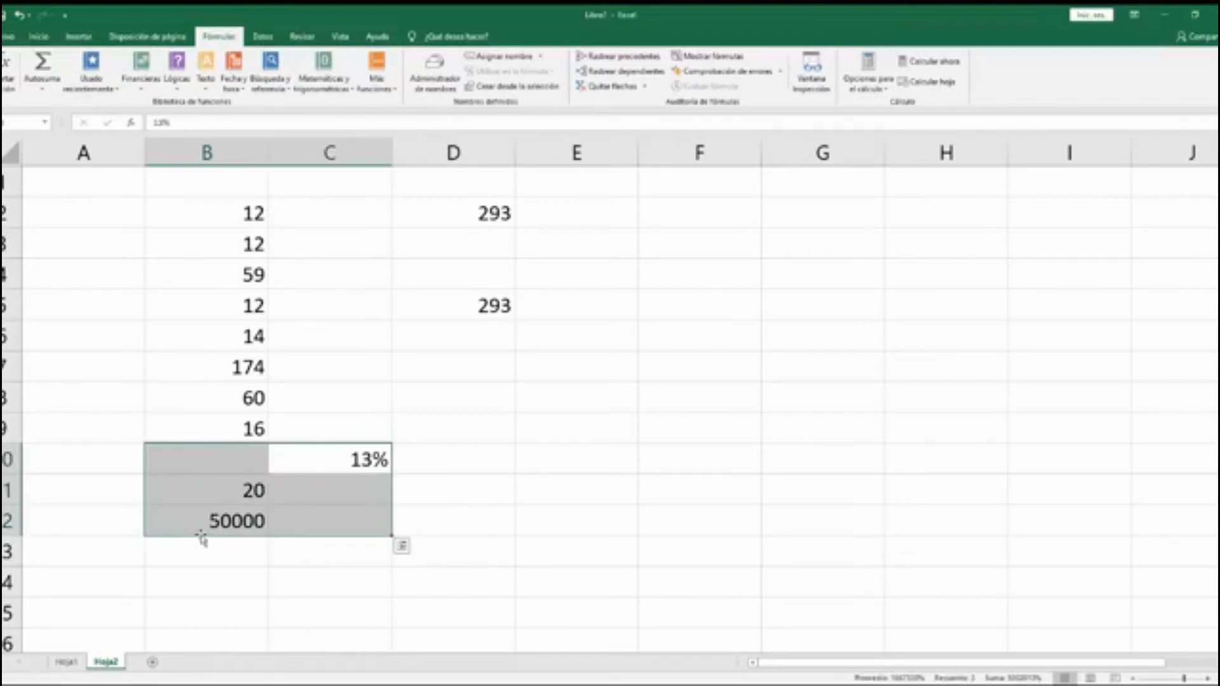
pyautogui.click(241, 520)
pyautogui.click(249, 489)
pyautogui.click(245, 524)
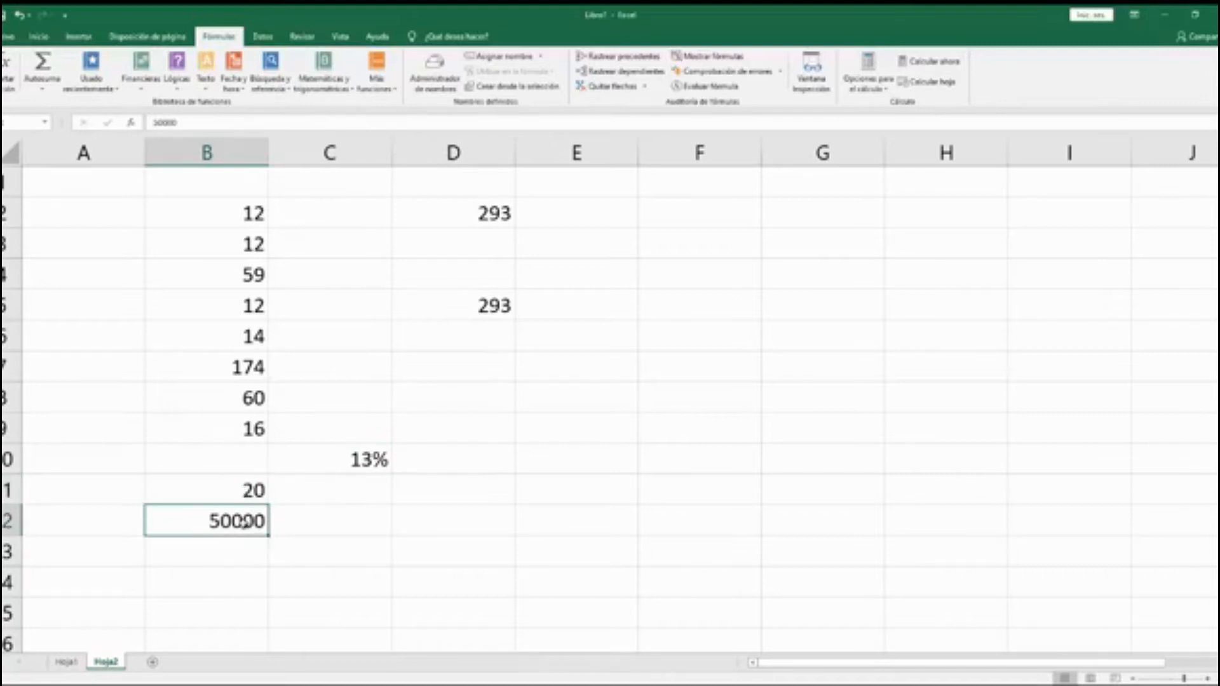
pyautogui.click(562, 520)
pyautogui.click(514, 520)
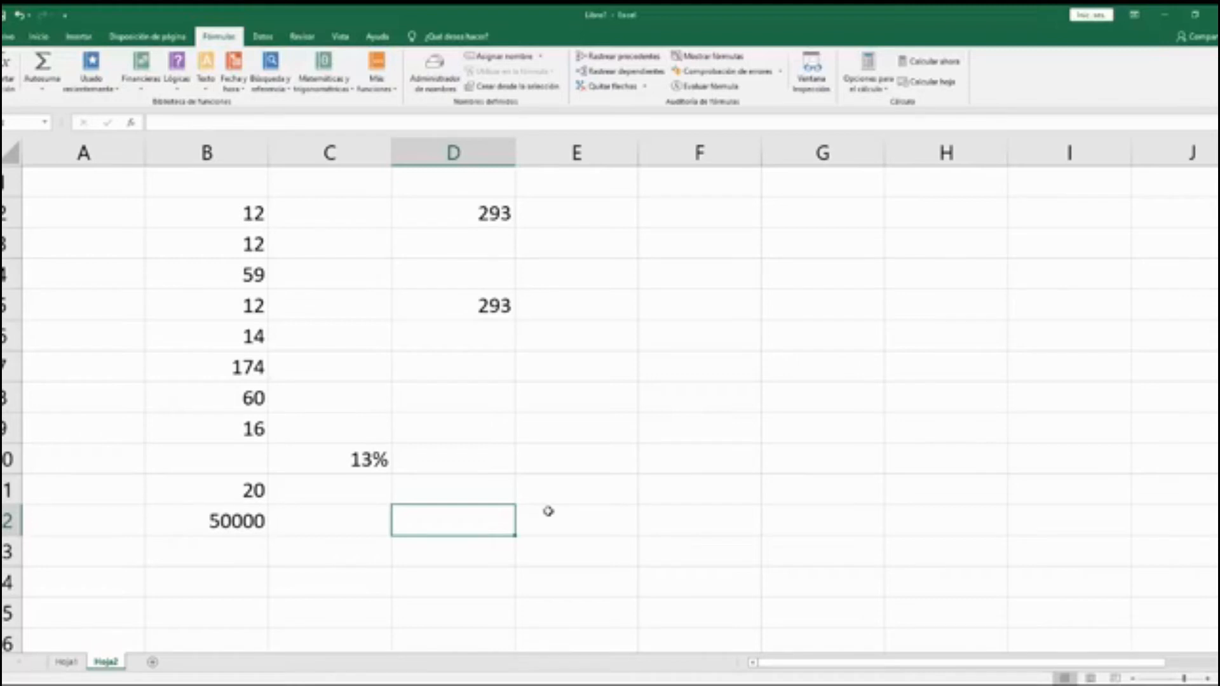
pyautogui.click(7, 71)
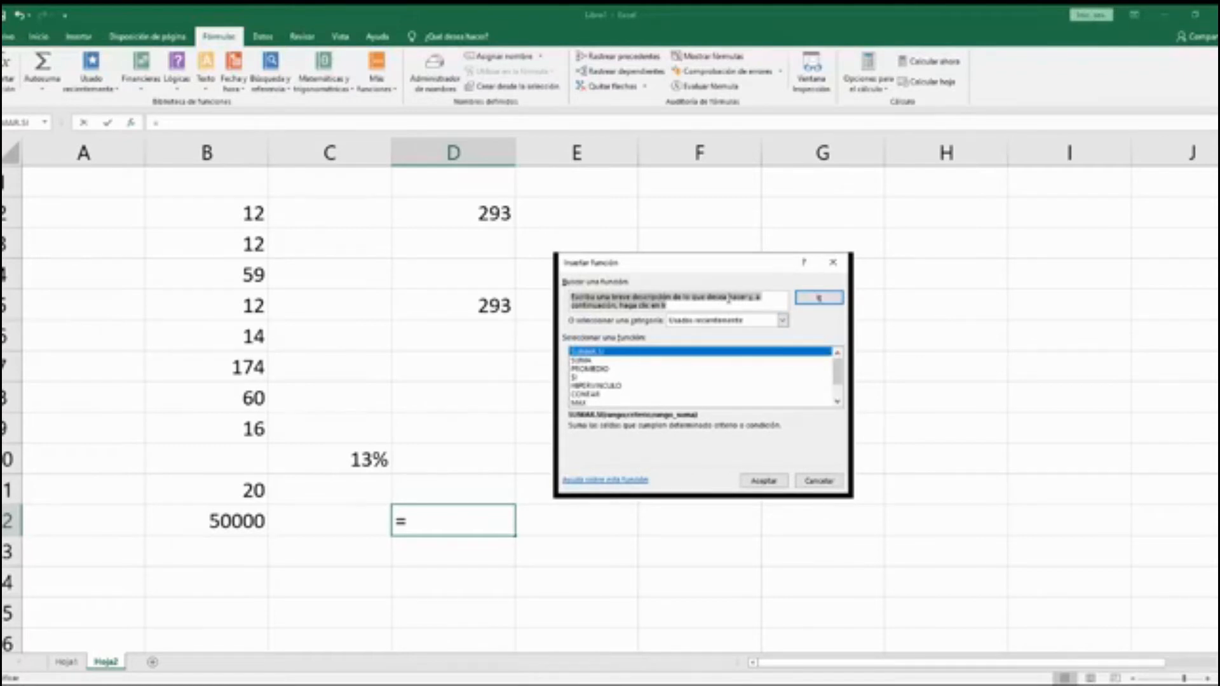
pyautogui.click(729, 300)
pyautogui.moveTo(675, 300); pyautogui.dragTo(572, 294)
pyautogui.moveTo(665, 304); pyautogui.dragTo(561, 296)
pyautogui.press('BackSpace')
pyautogui.write('pago')
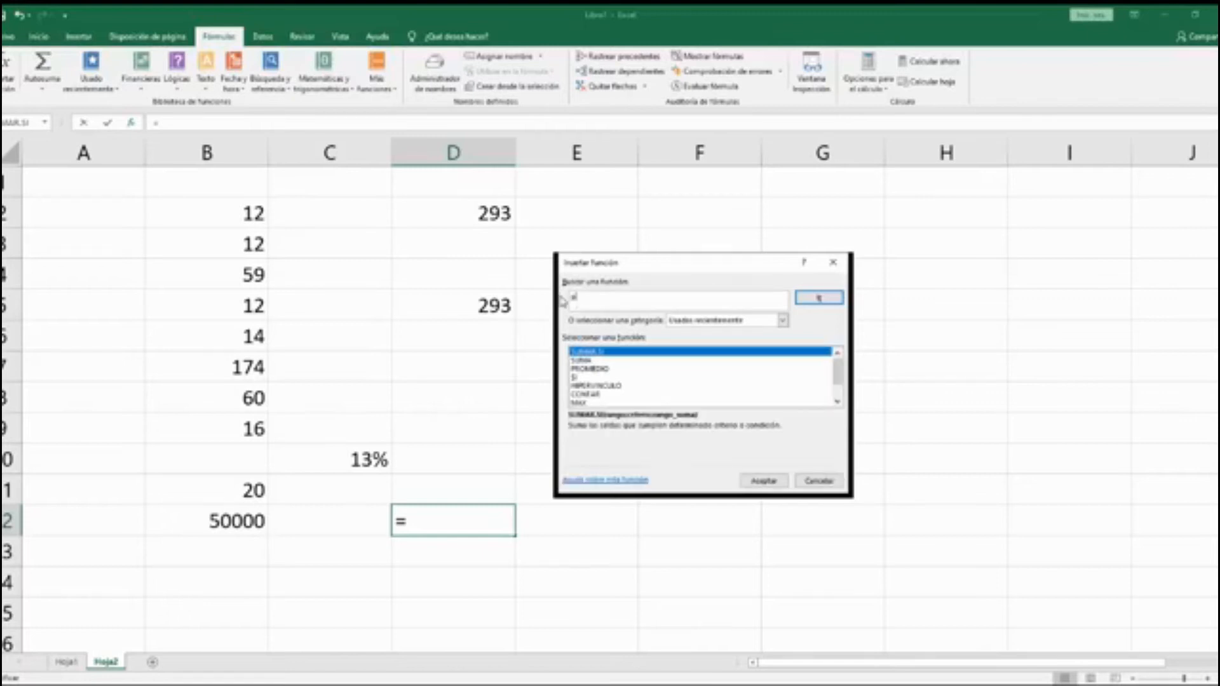
pyautogui.click(819, 298)
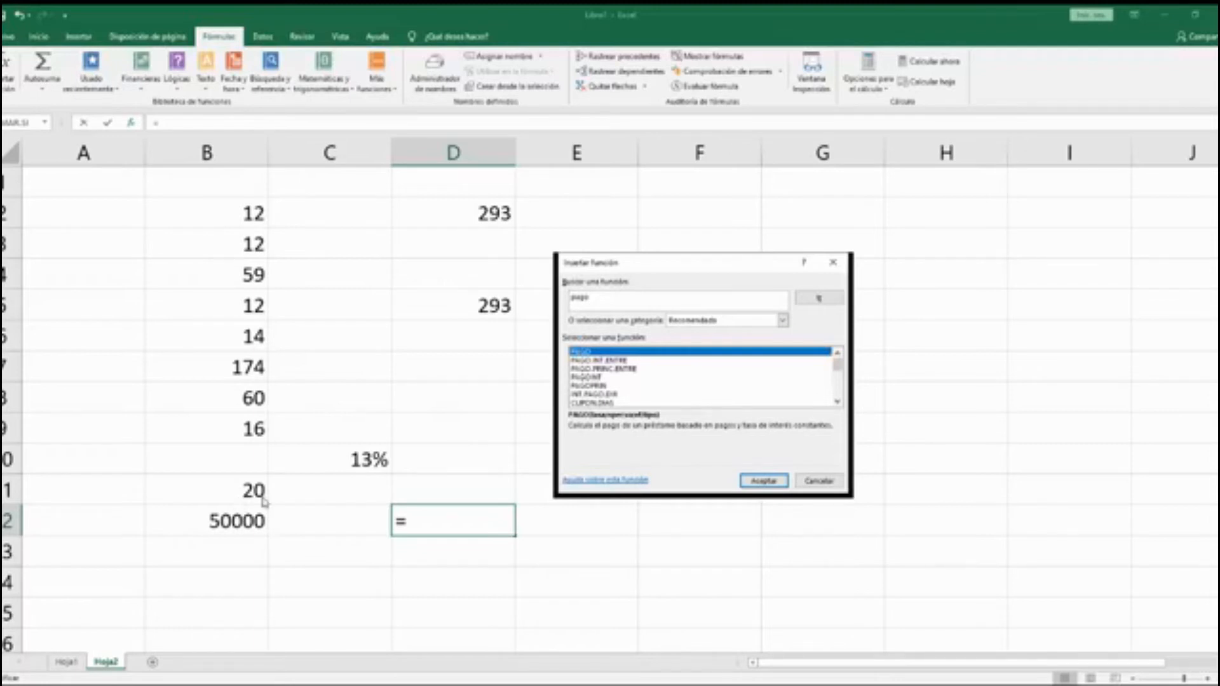
pyautogui.click(834, 487)
# Change the number of payments in cell B11 to 12.
pyautogui.click(242, 488)
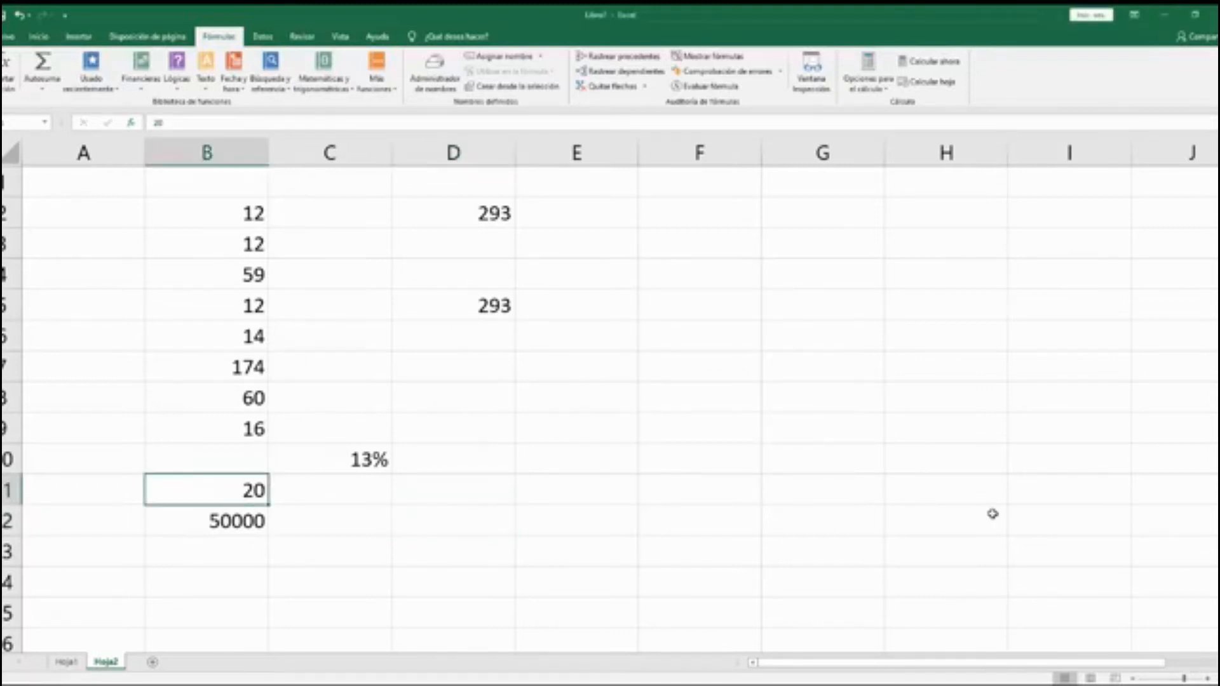
pyautogui.press('Right')
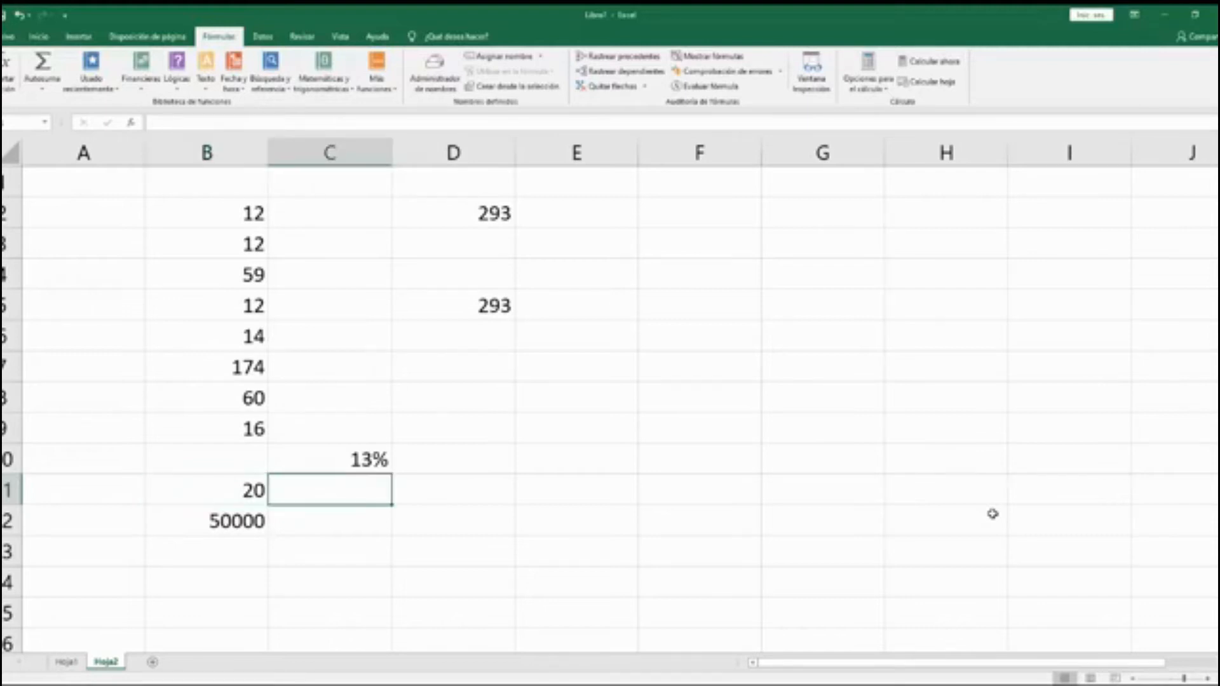
pyautogui.press('Left')
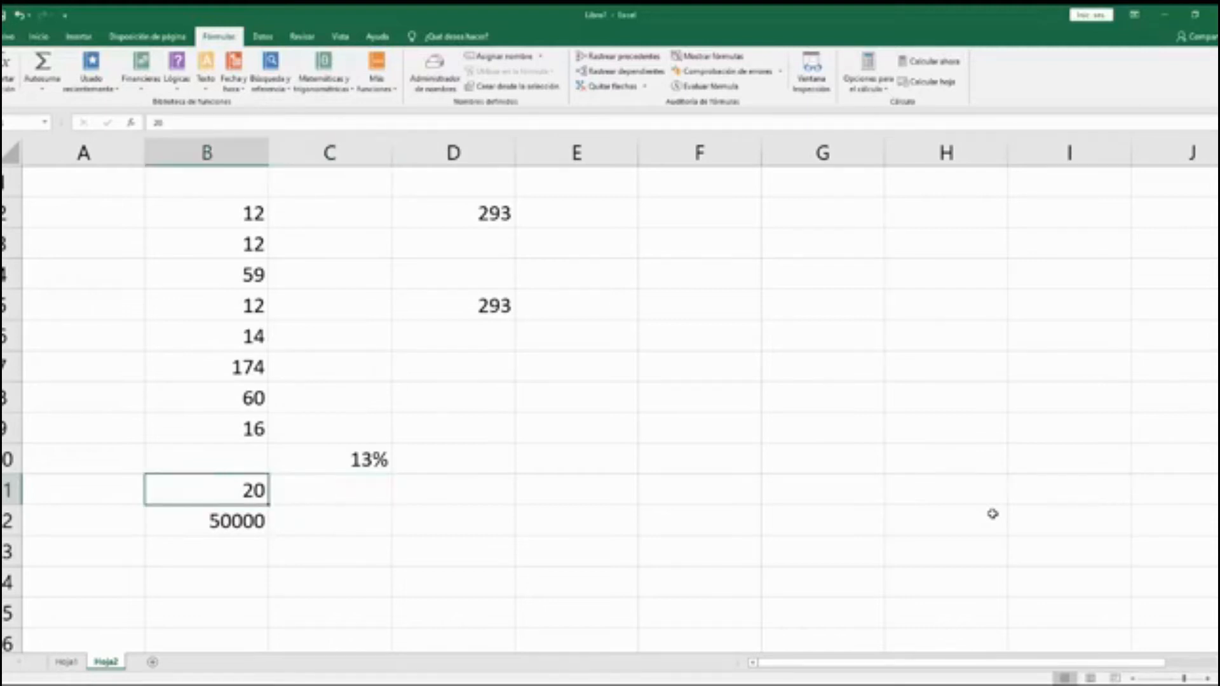
pyautogui.write('12')
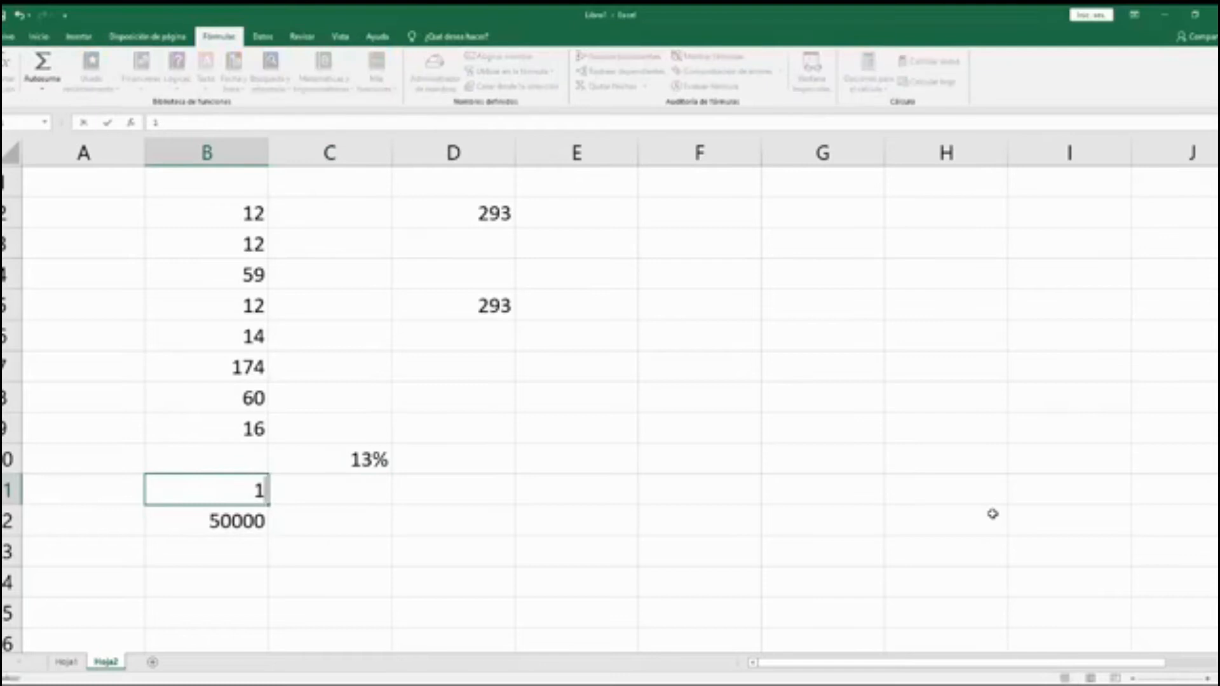
pyautogui.press('Right')
pyautogui.press('Right')
pyautogui.press('Down')
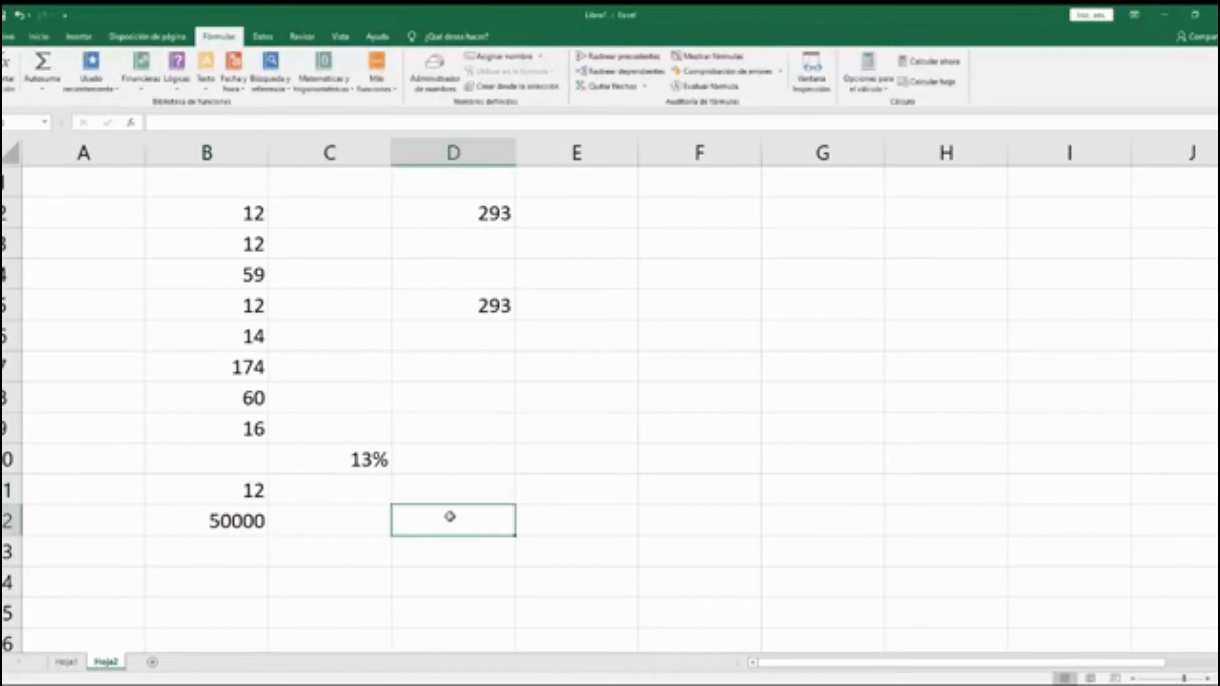
pyautogui.click(250, 489)
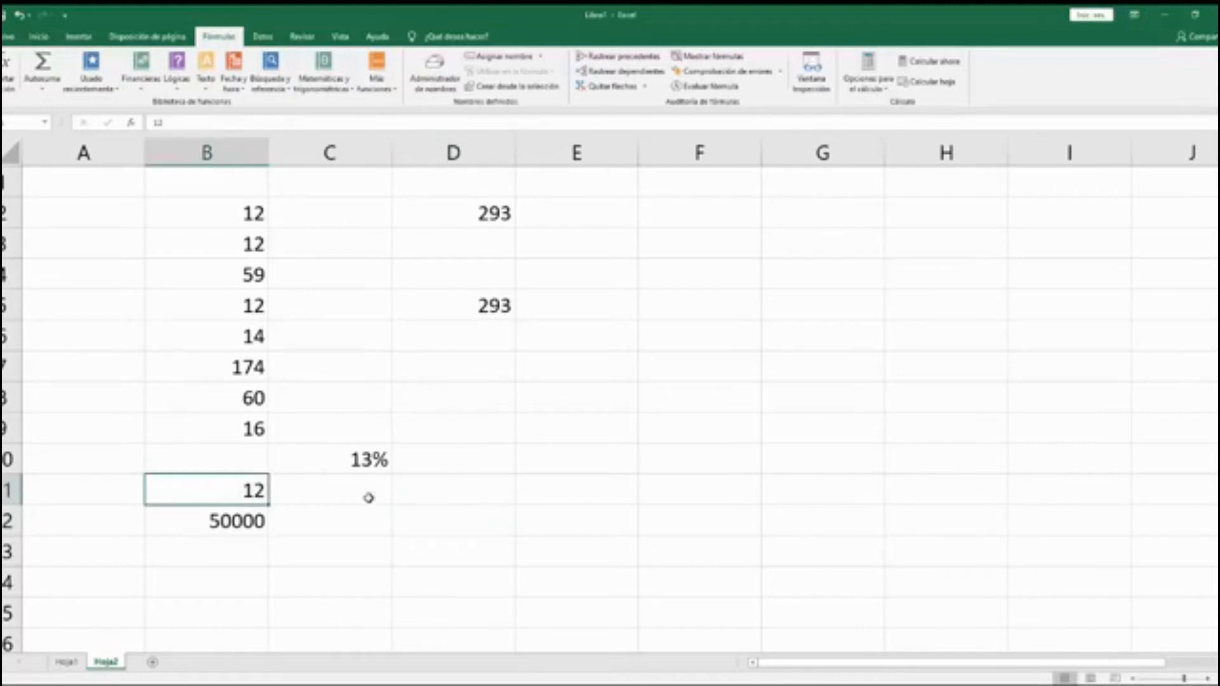
# Search for the function "pago" and insert PAGO in cell D12.
pyautogui.click(496, 517)
pyautogui.click(7, 69)
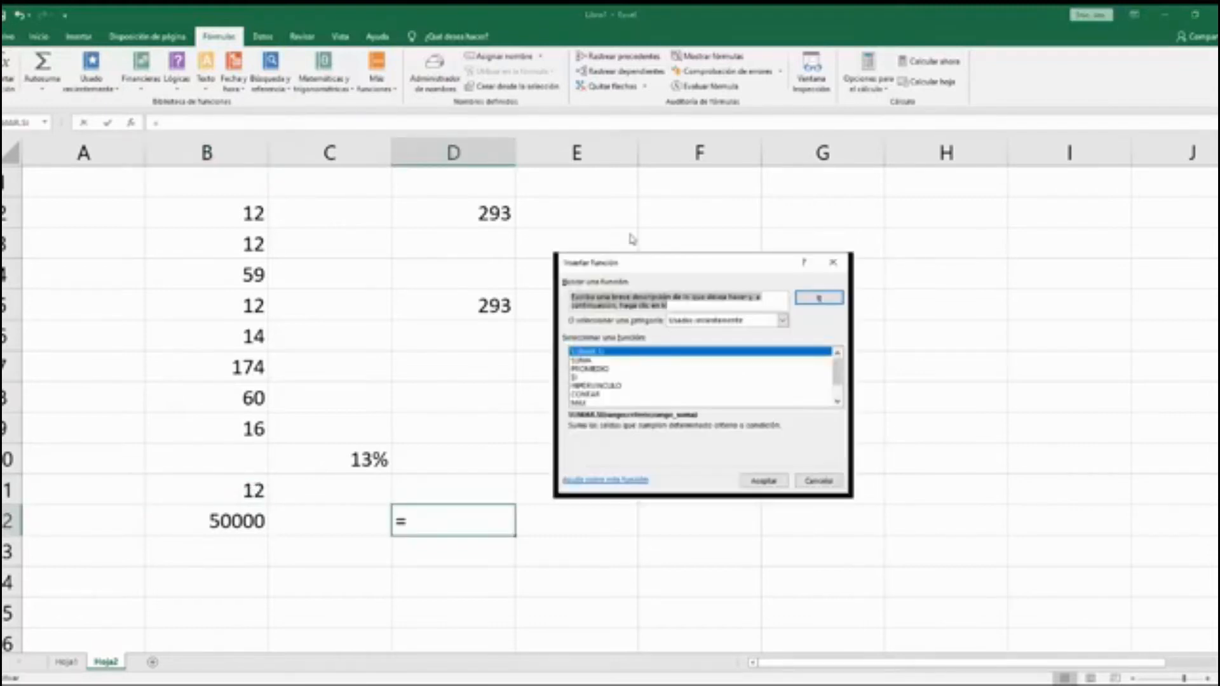
pyautogui.write('sum')
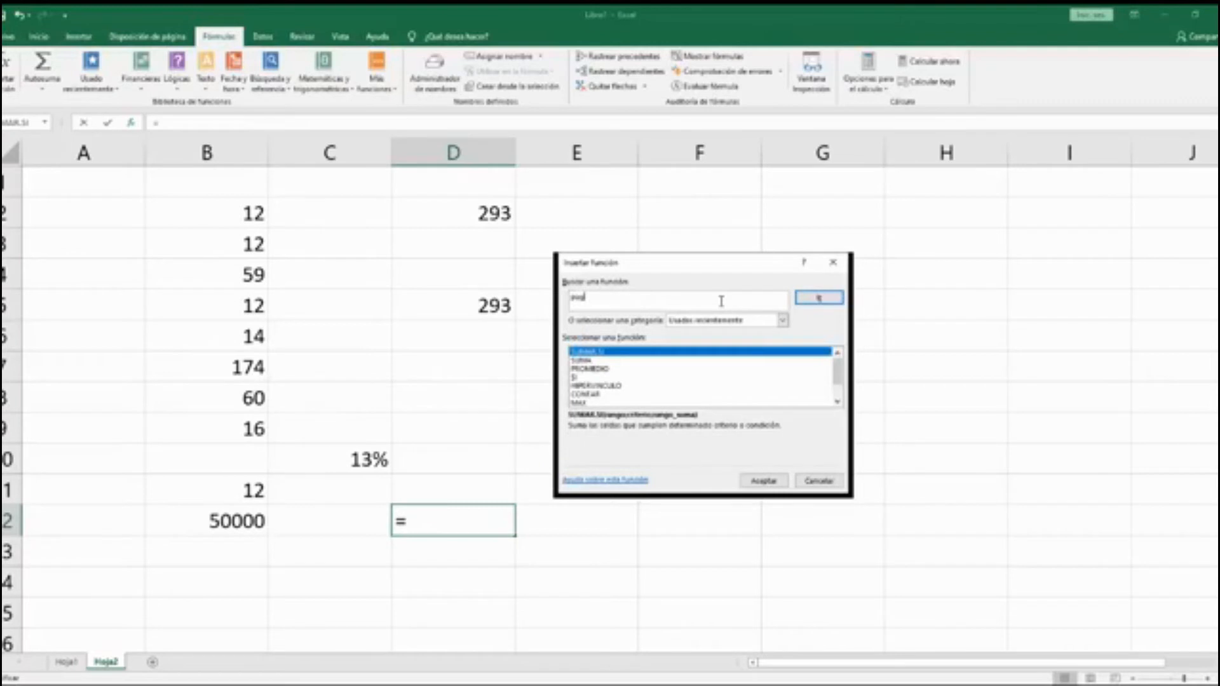
pyautogui.write('o')
pyautogui.press('Return')
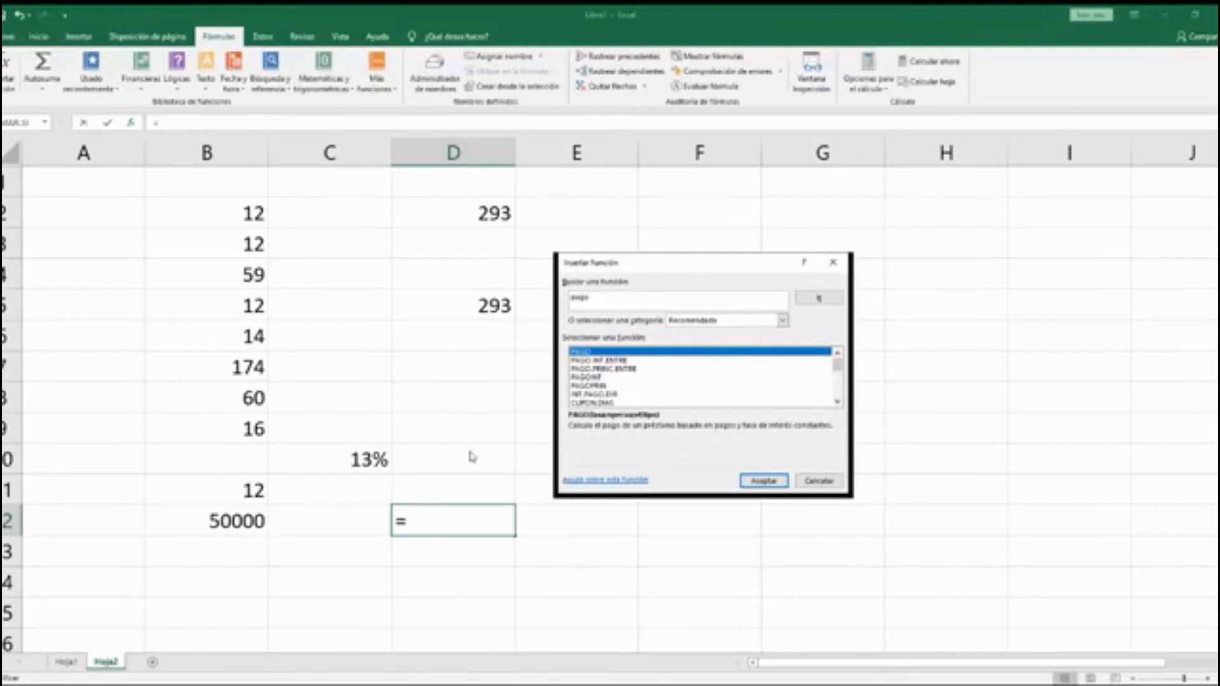
pyautogui.click(762, 482)
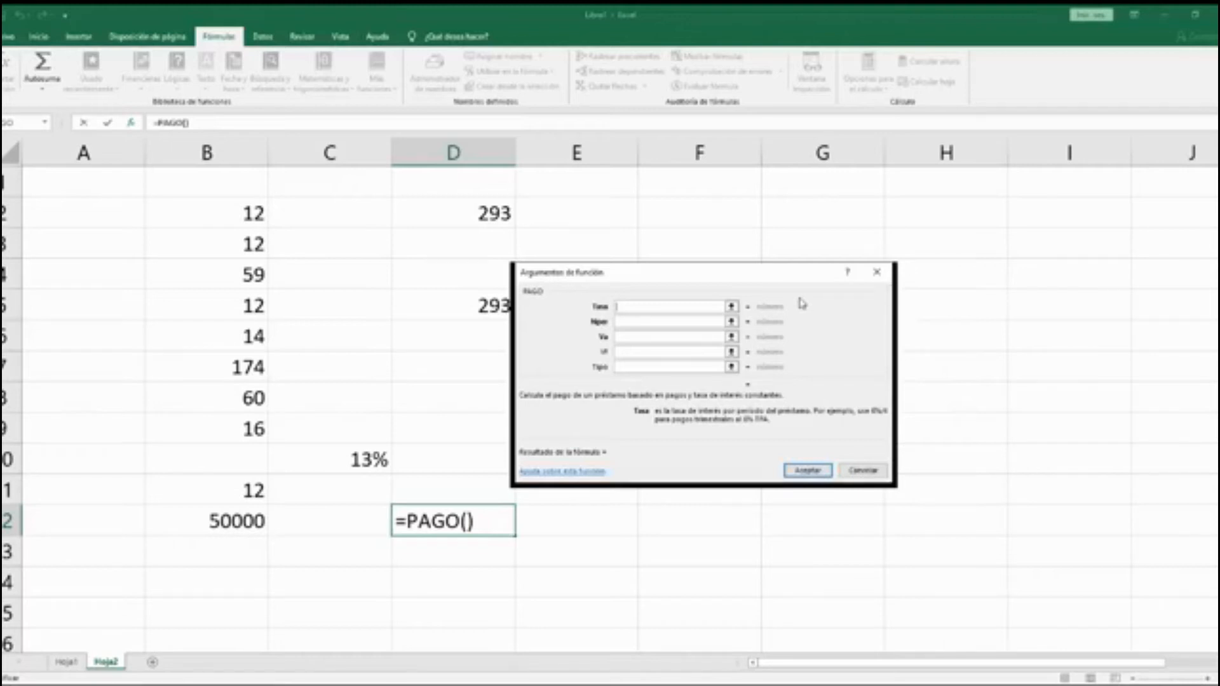
# Set PAGO's Tasa argument to the annual rate divided by twelve, C10/12.
pyautogui.click(732, 307)
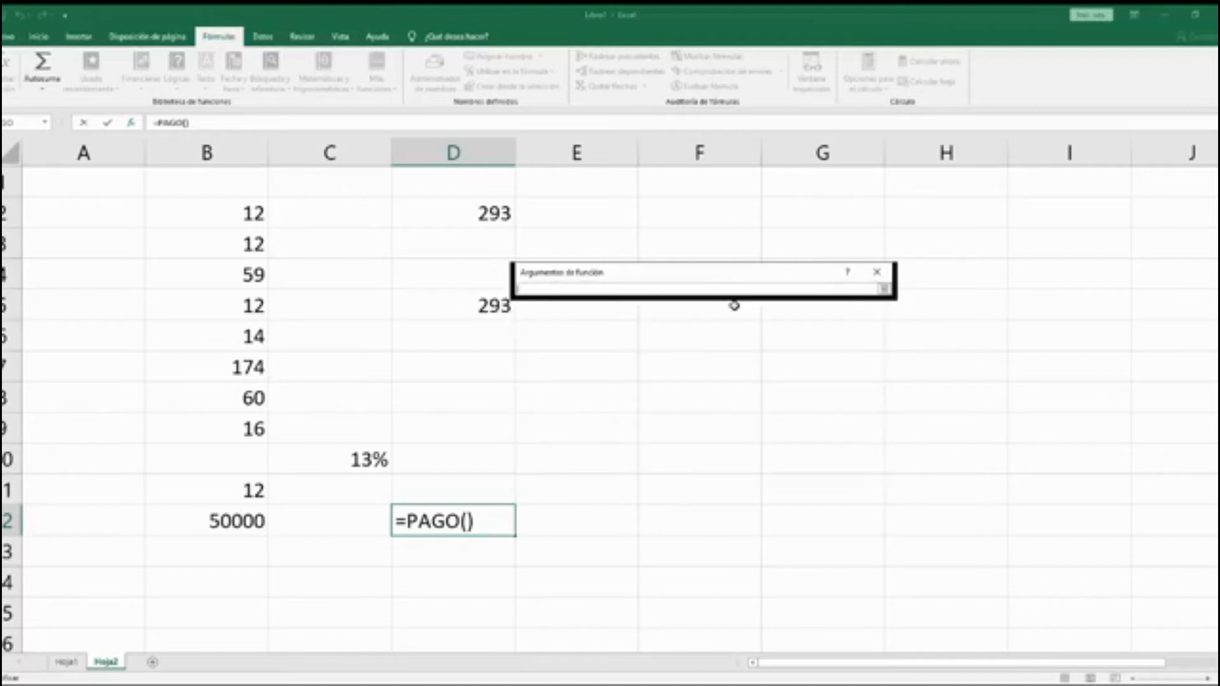
pyautogui.click(372, 456)
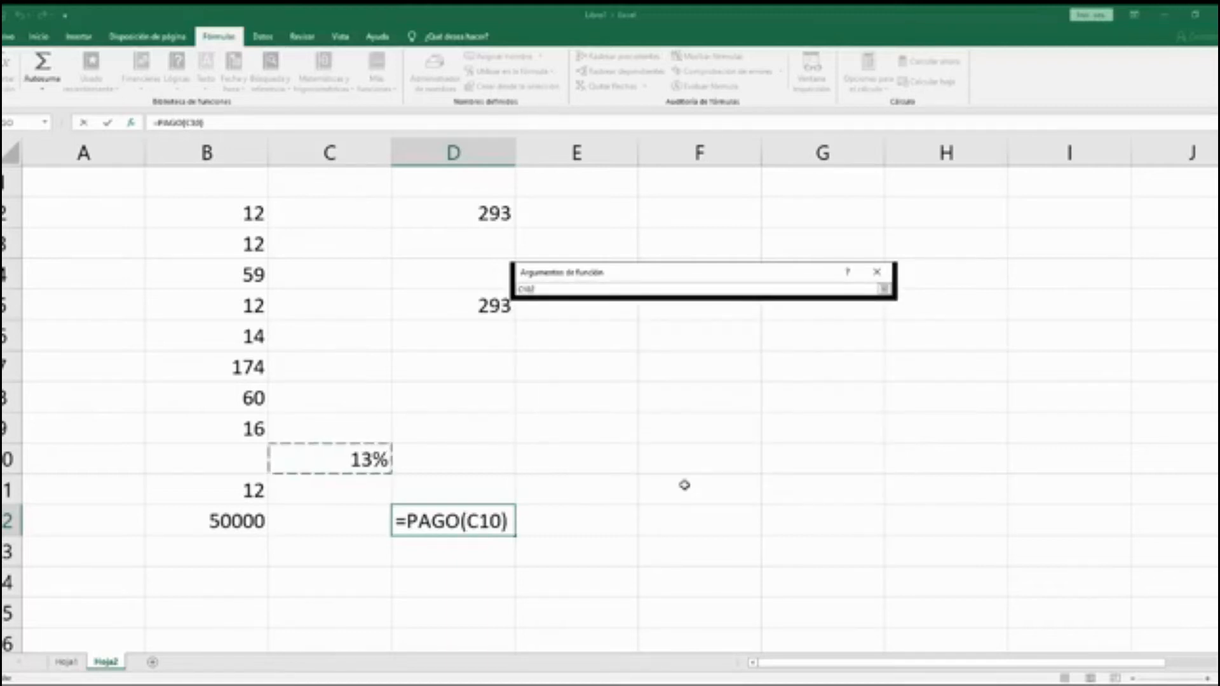
pyautogui.write('/12')
pyautogui.press('Return')
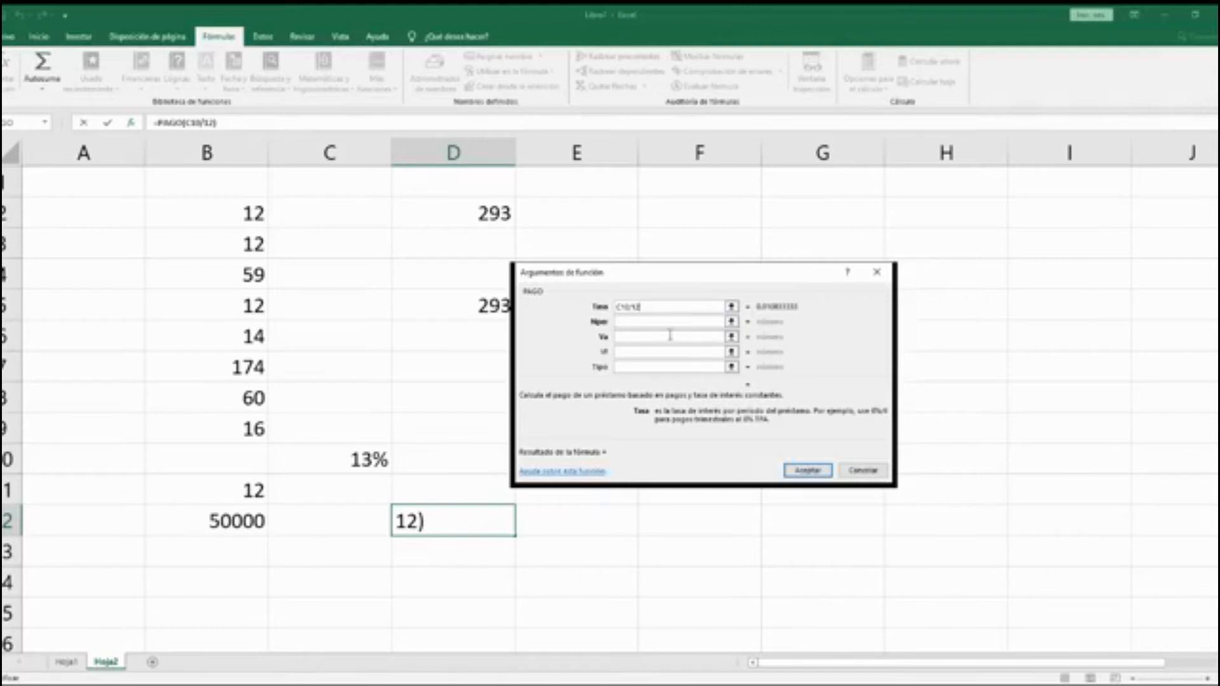
# Set PAGO's Nper argument to cell B11 and its Va argument to cell B12.
pyautogui.press('Tab')
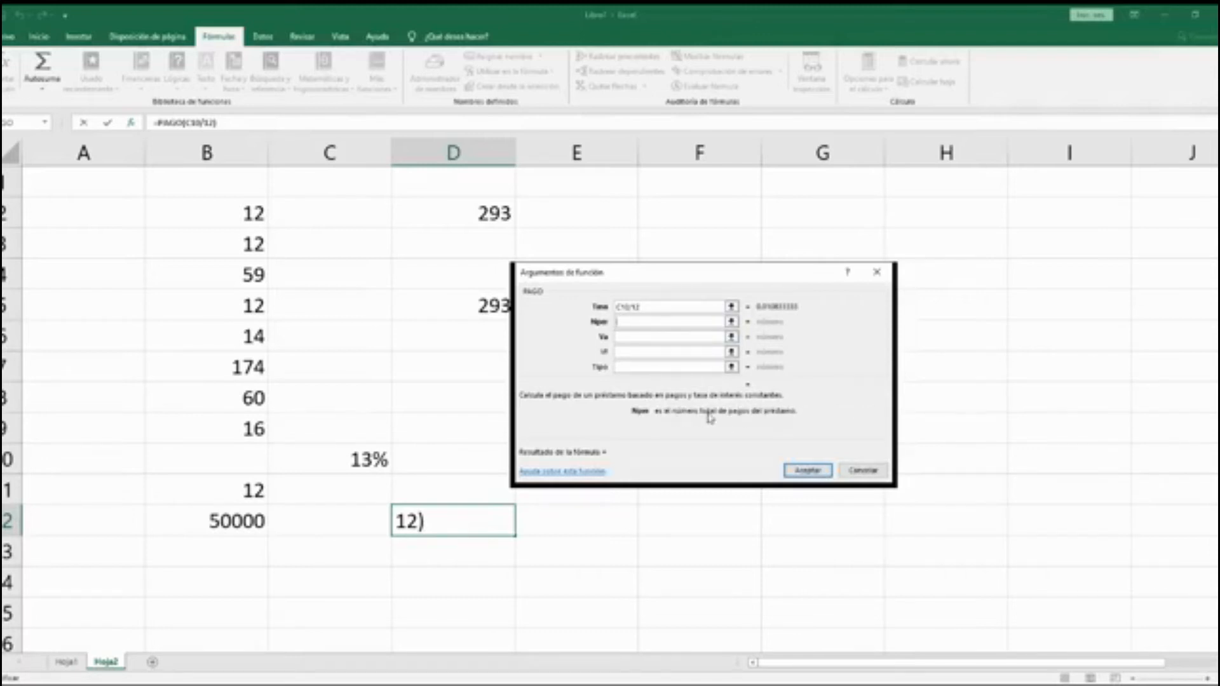
pyautogui.click(731, 322)
pyautogui.click(247, 490)
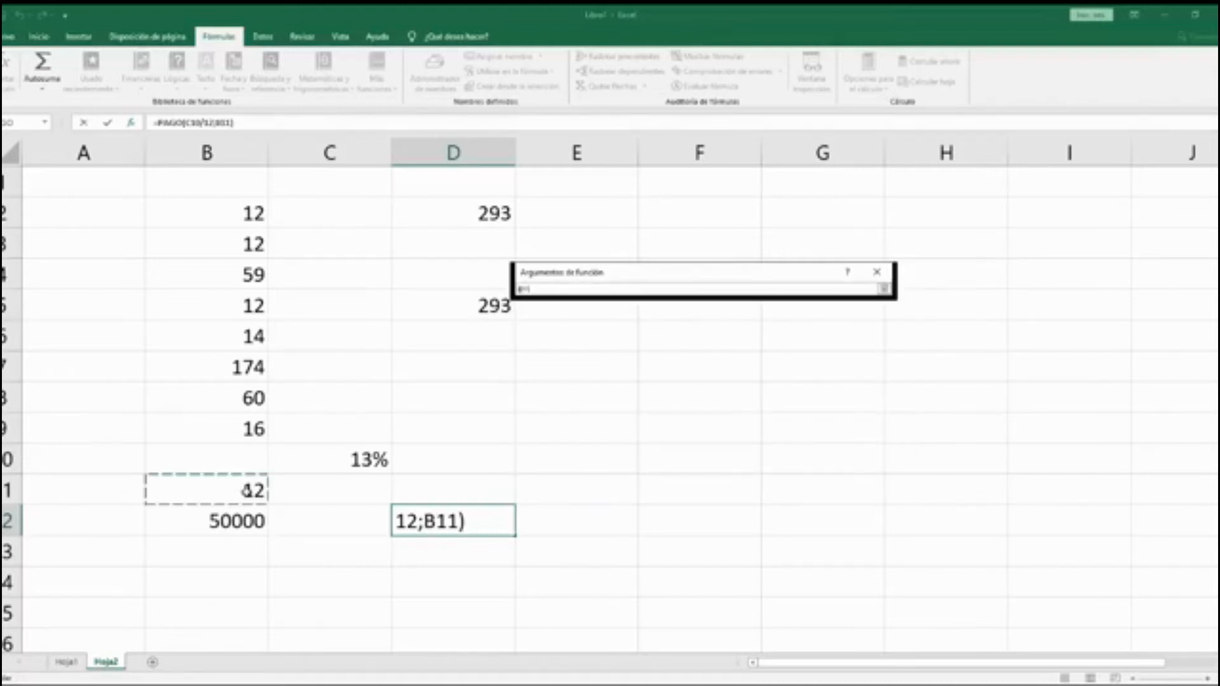
pyautogui.press('Return')
pyautogui.click(658, 337)
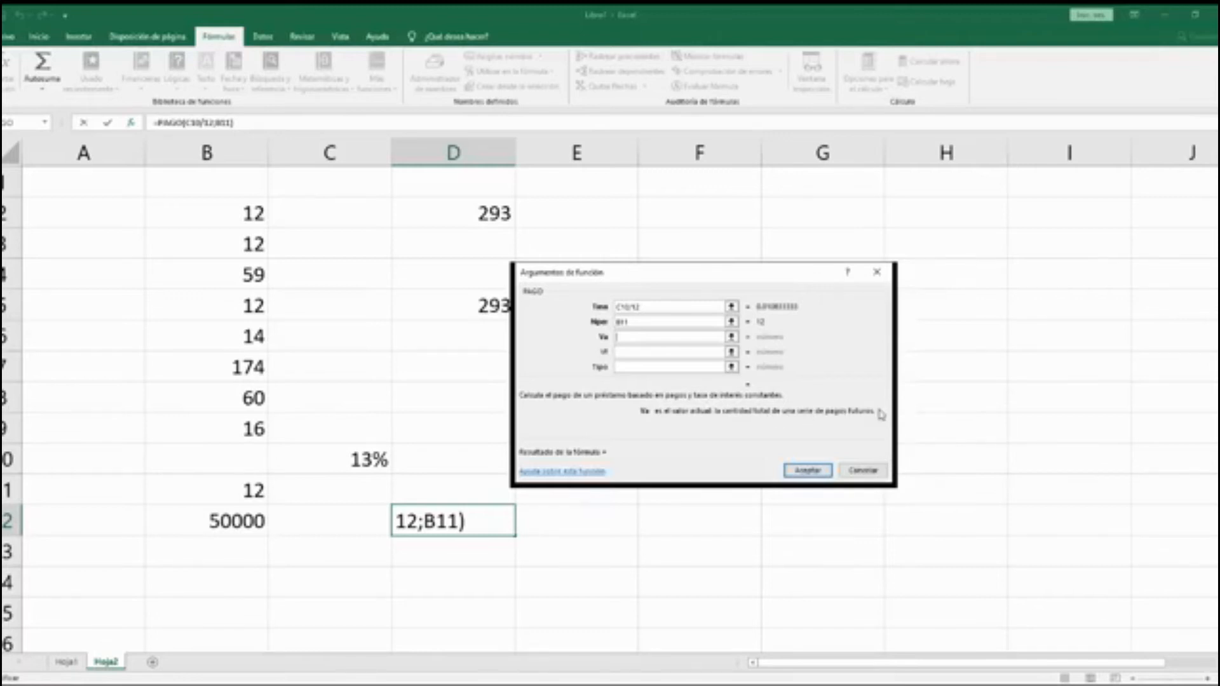
pyautogui.click(186, 523)
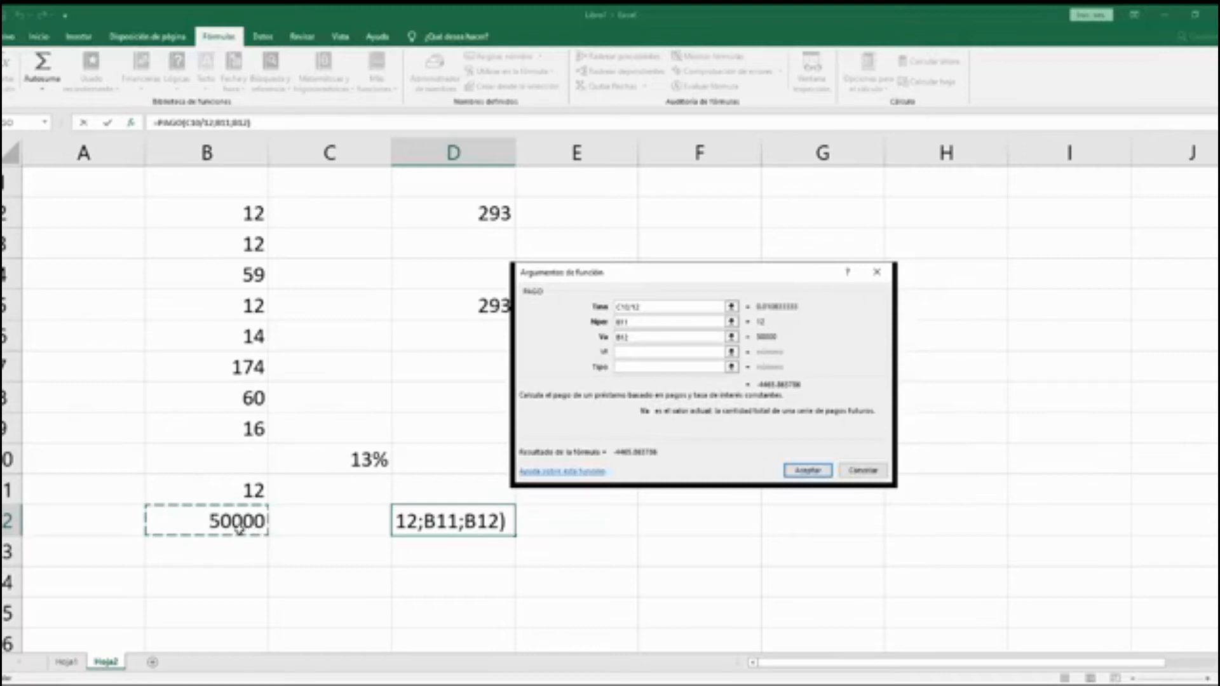
# Set PAGO's Vf and Tipo arguments to 0 and accept the function.
pyautogui.click(664, 352)
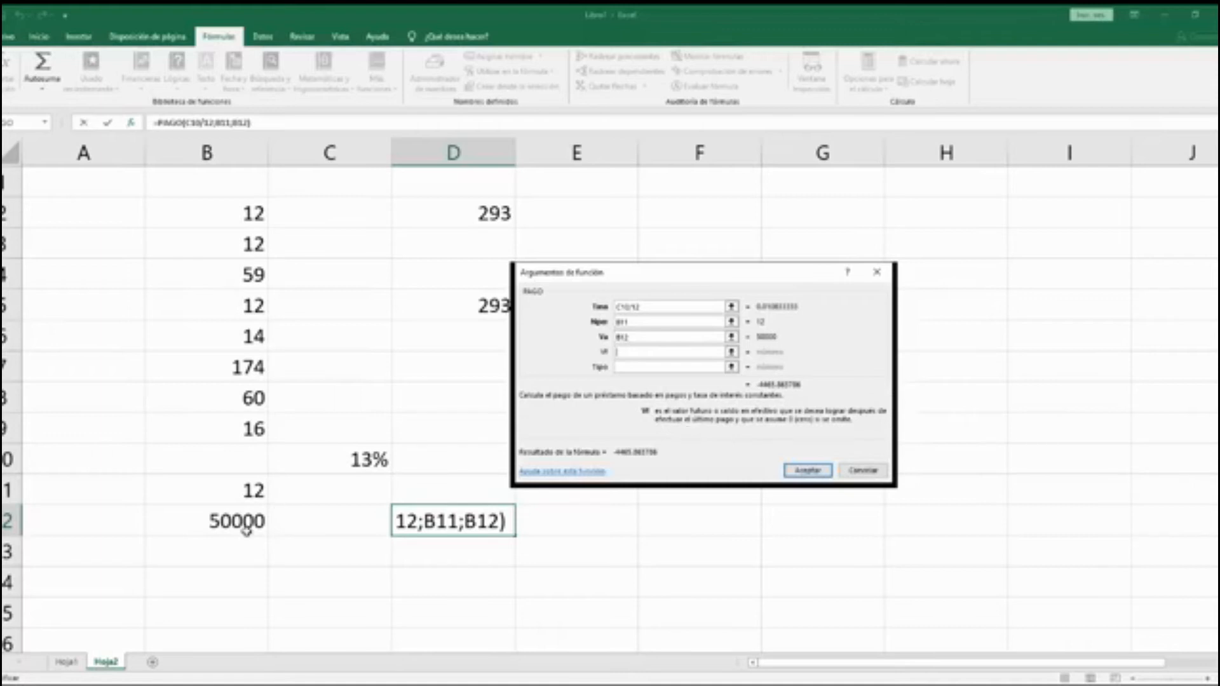
pyautogui.write('0')
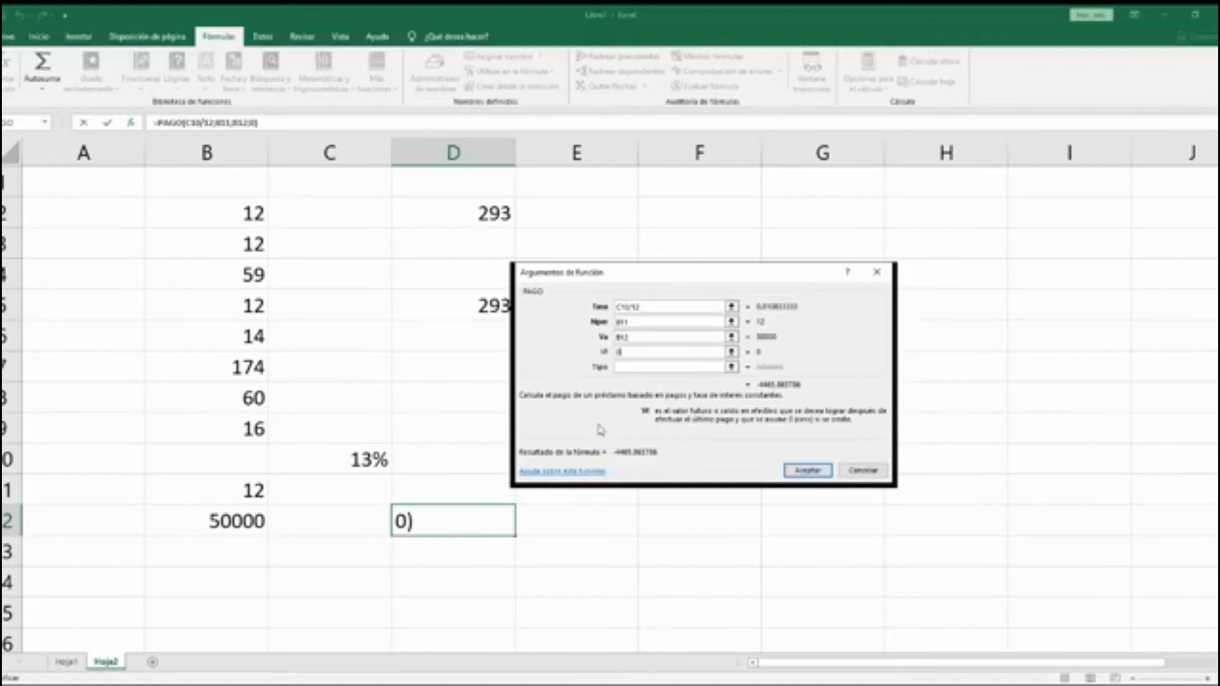
pyautogui.click(631, 367)
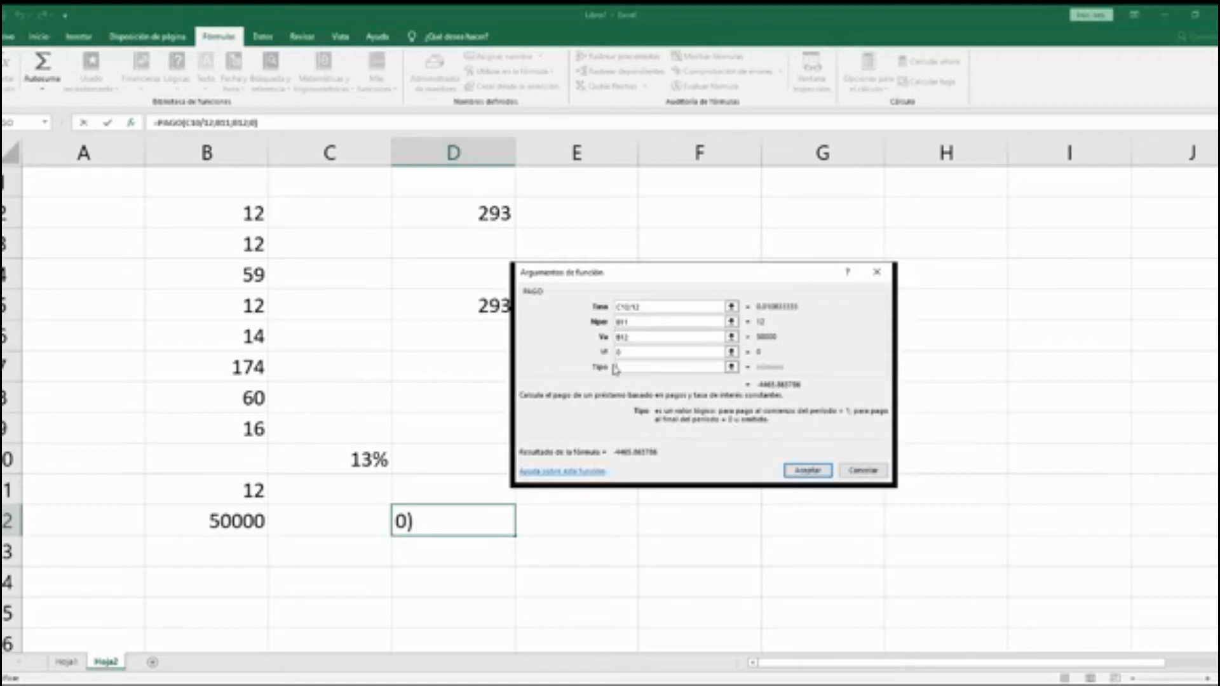
pyautogui.write('0')
pyautogui.click(809, 470)
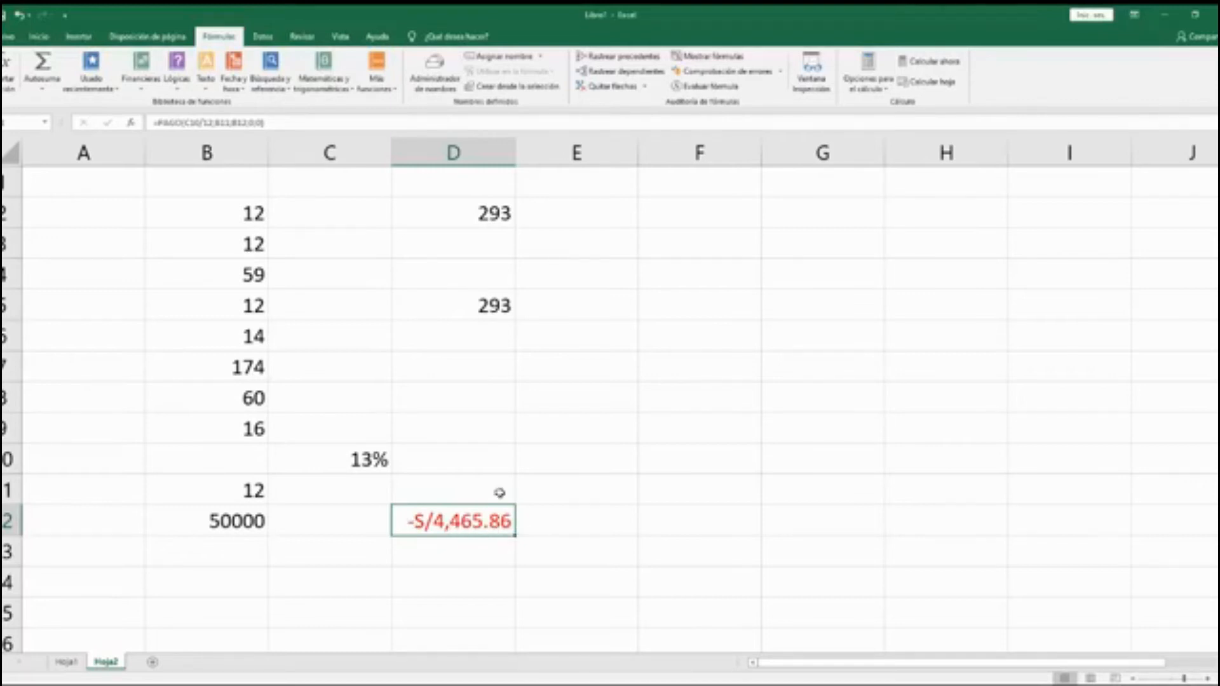
# Review the payment result in D12 against the term in B11, the rate in C10 and the loan amount in B12.
pyautogui.click(249, 495)
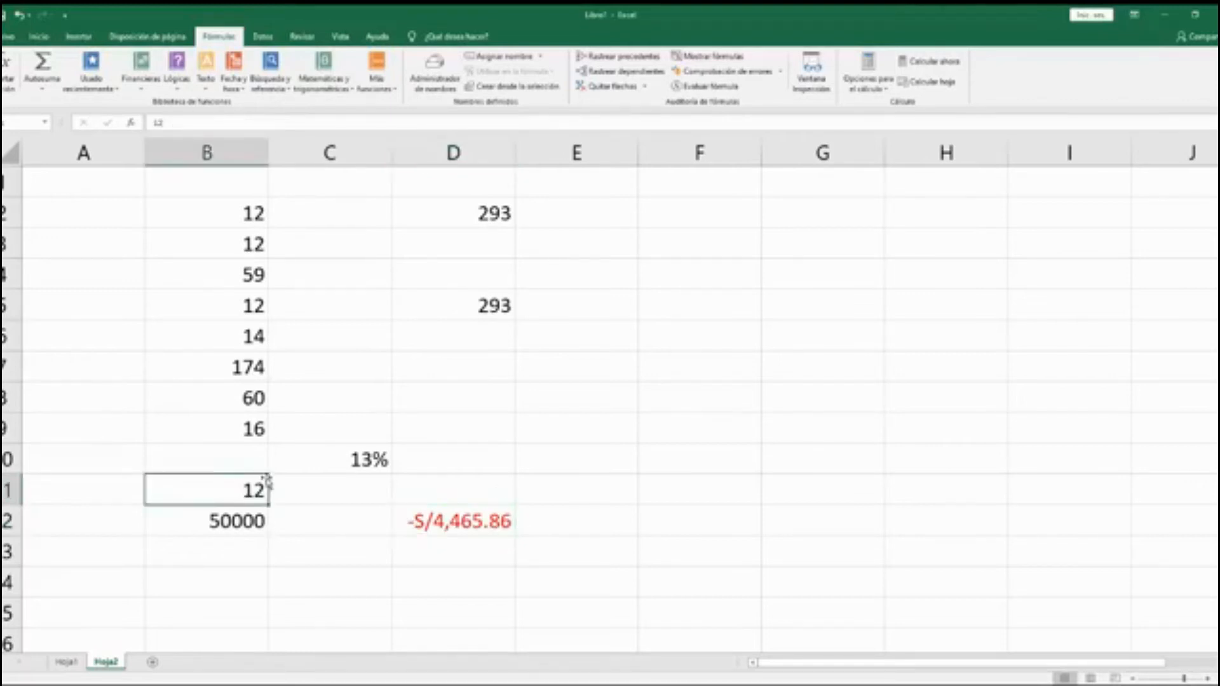
pyautogui.click(356, 455)
pyautogui.click(245, 518)
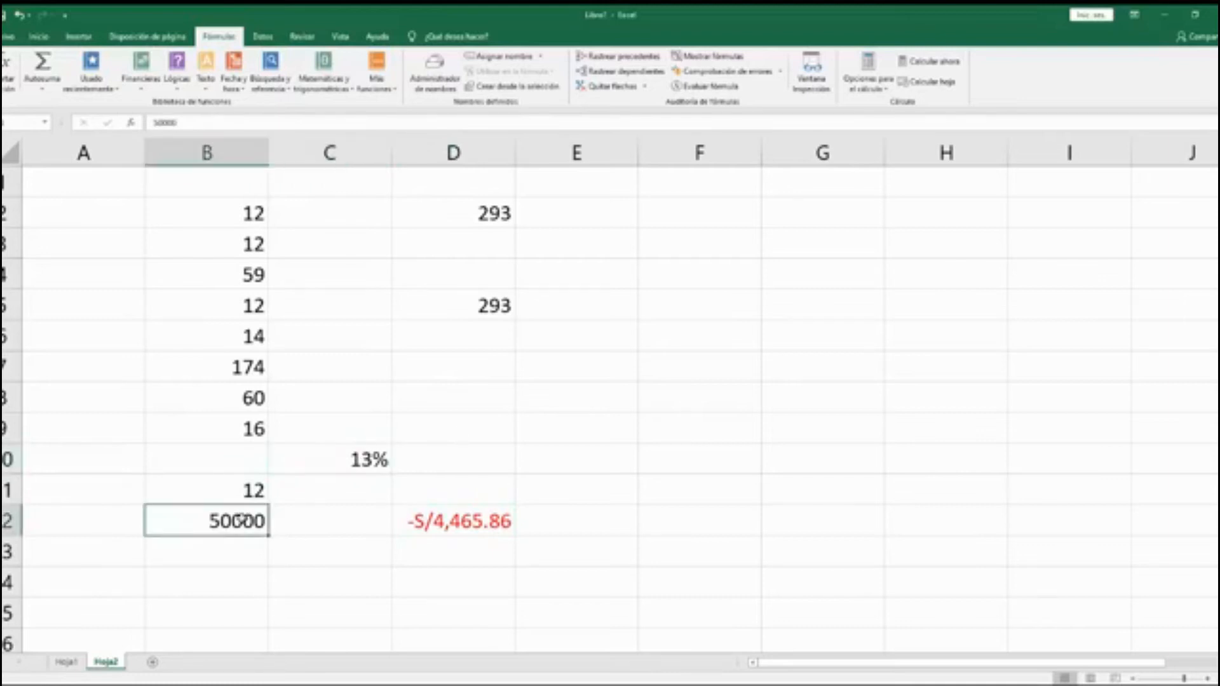
pyautogui.click(436, 527)
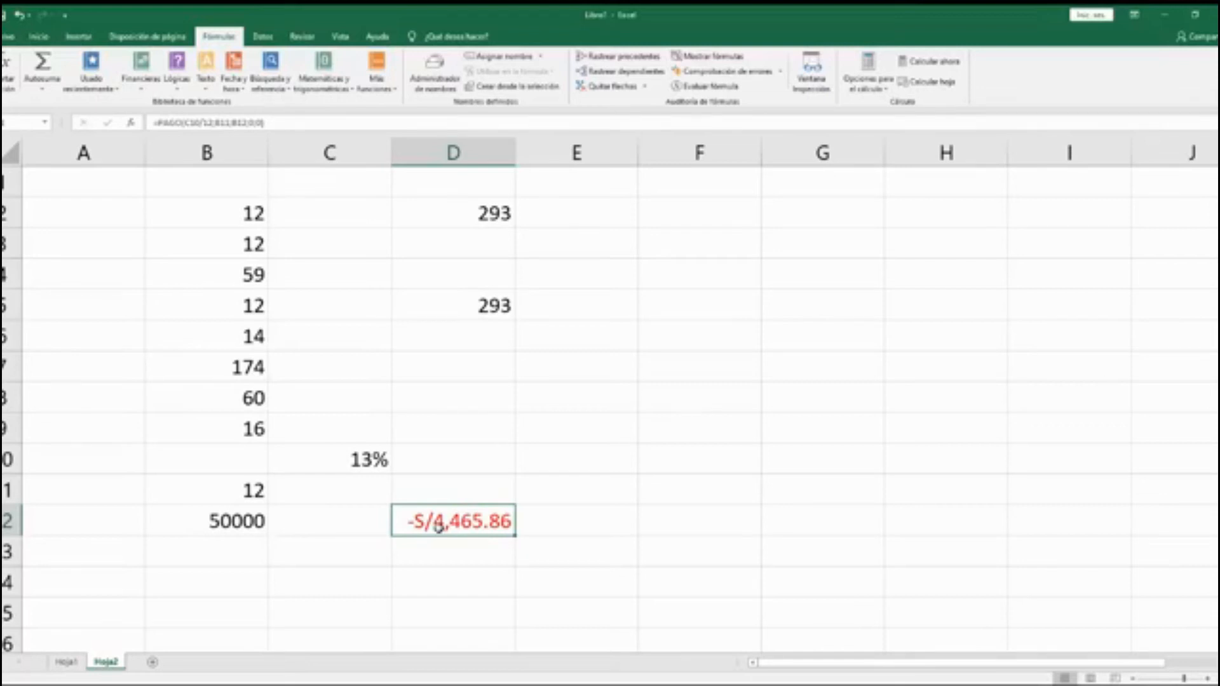
pyautogui.click(244, 520)
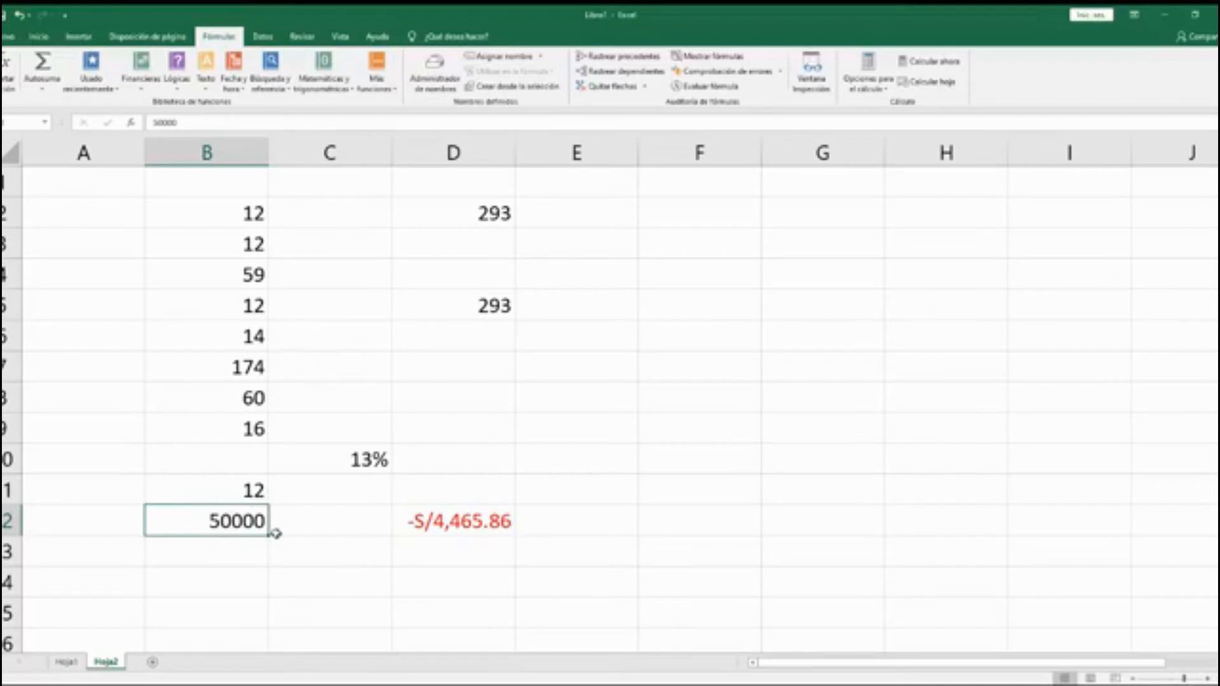
pyautogui.click(453, 525)
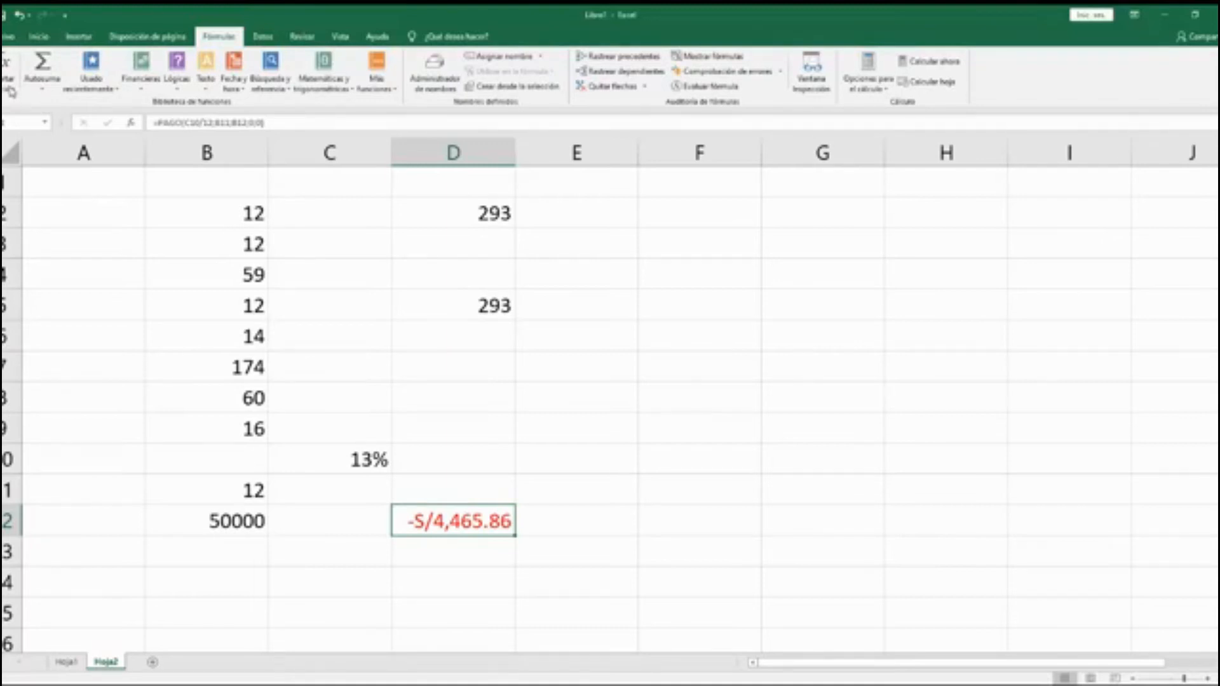
pyautogui.click(41, 89)
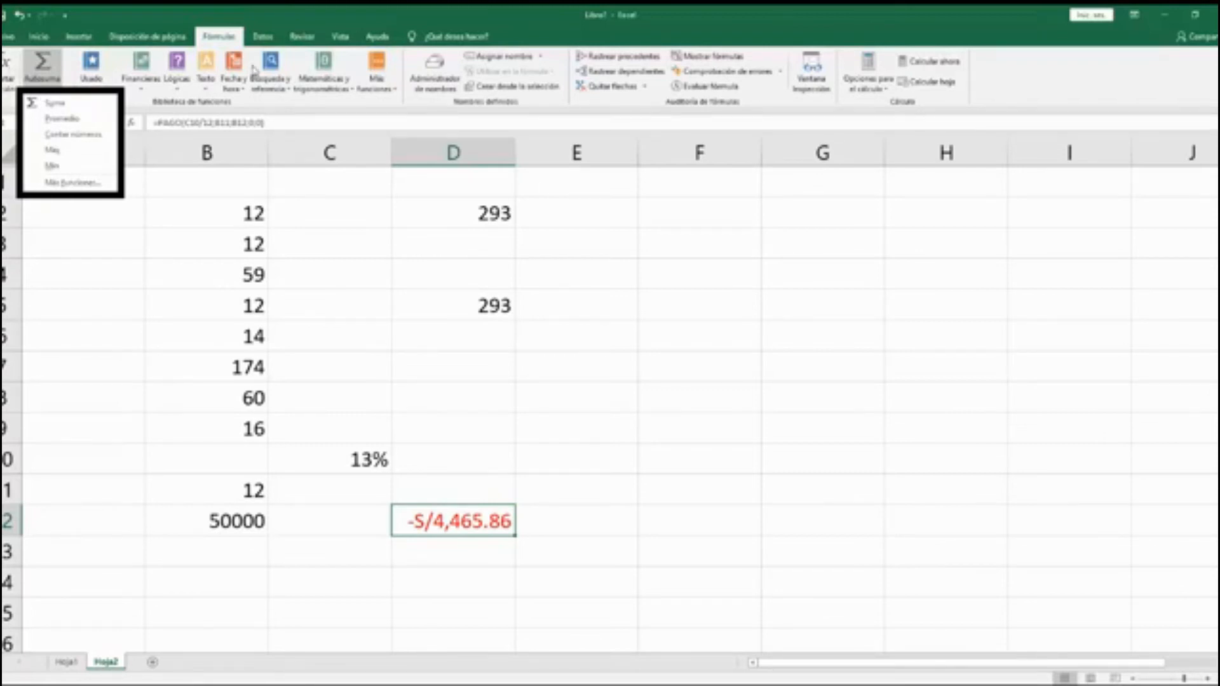
pyautogui.click(596, 393)
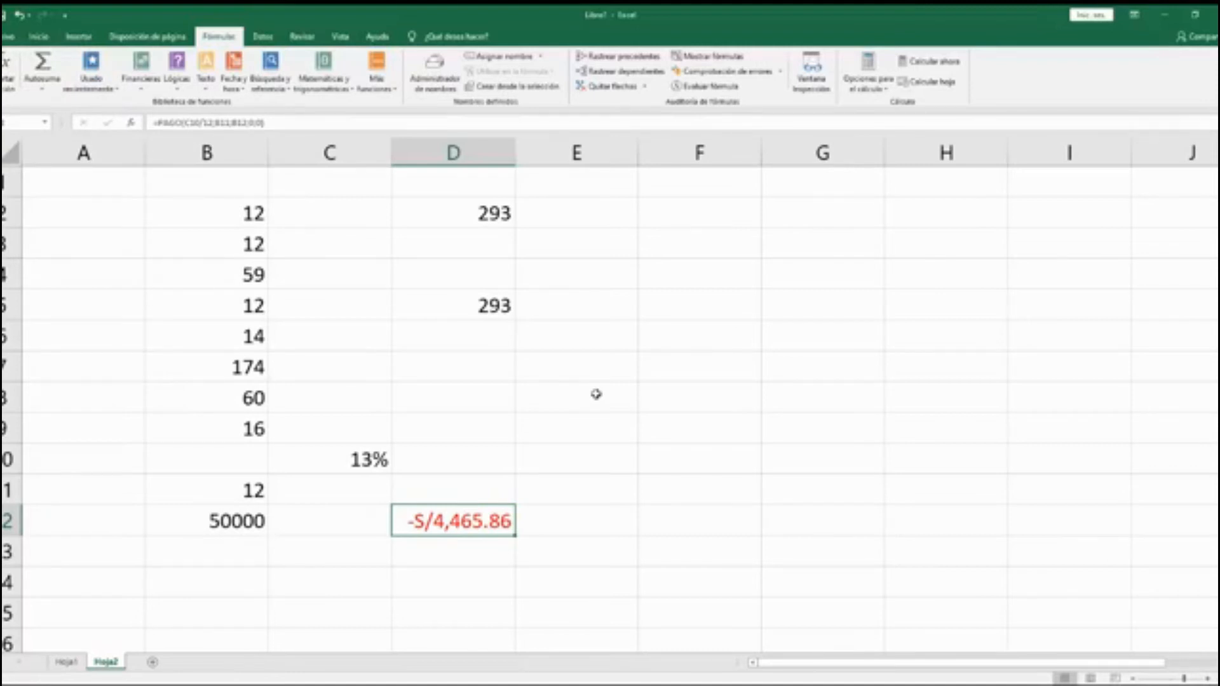
pyautogui.click(596, 394)
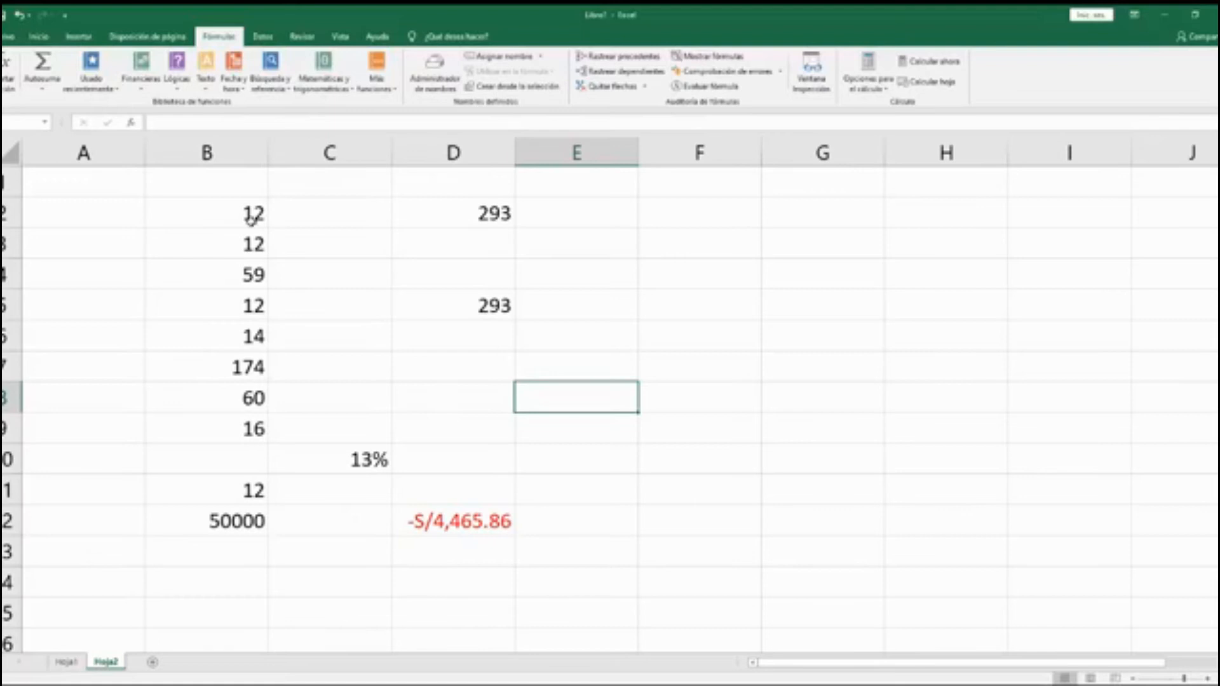
pyautogui.moveTo(199, 185)
pyautogui.mouseDown()
pyautogui.moveTo(523, 572)
pyautogui.moveTo(582, 572)
pyautogui.mouseUp()
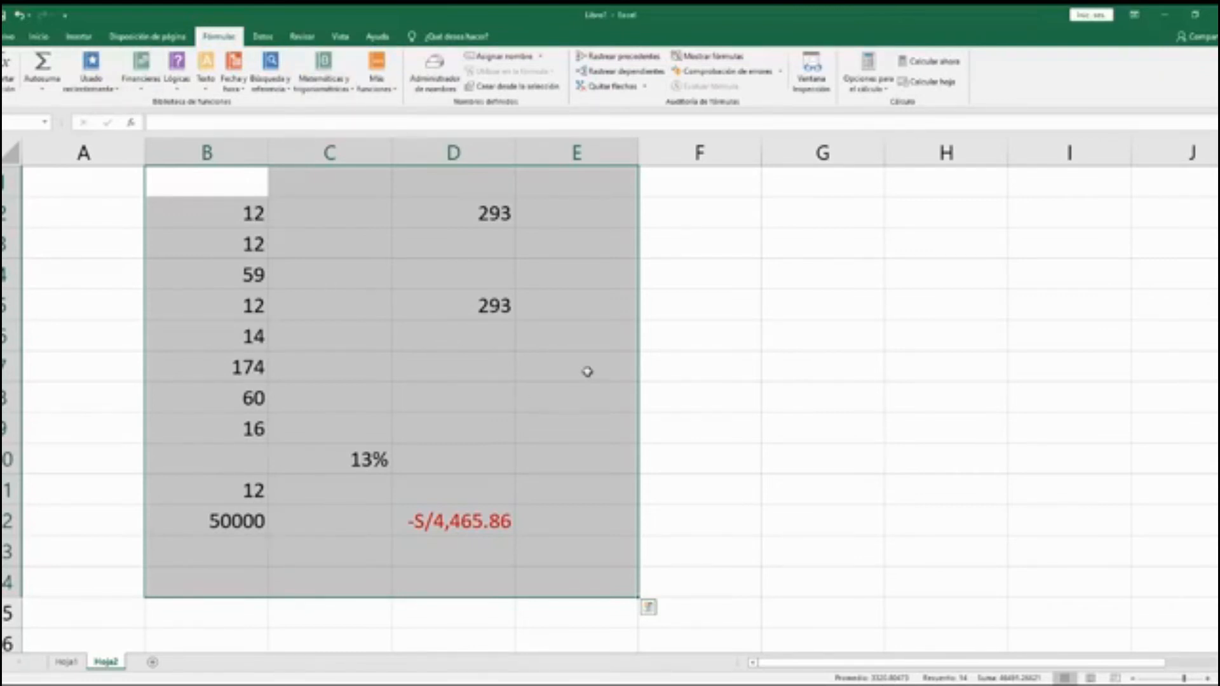
pyautogui.click(651, 356)
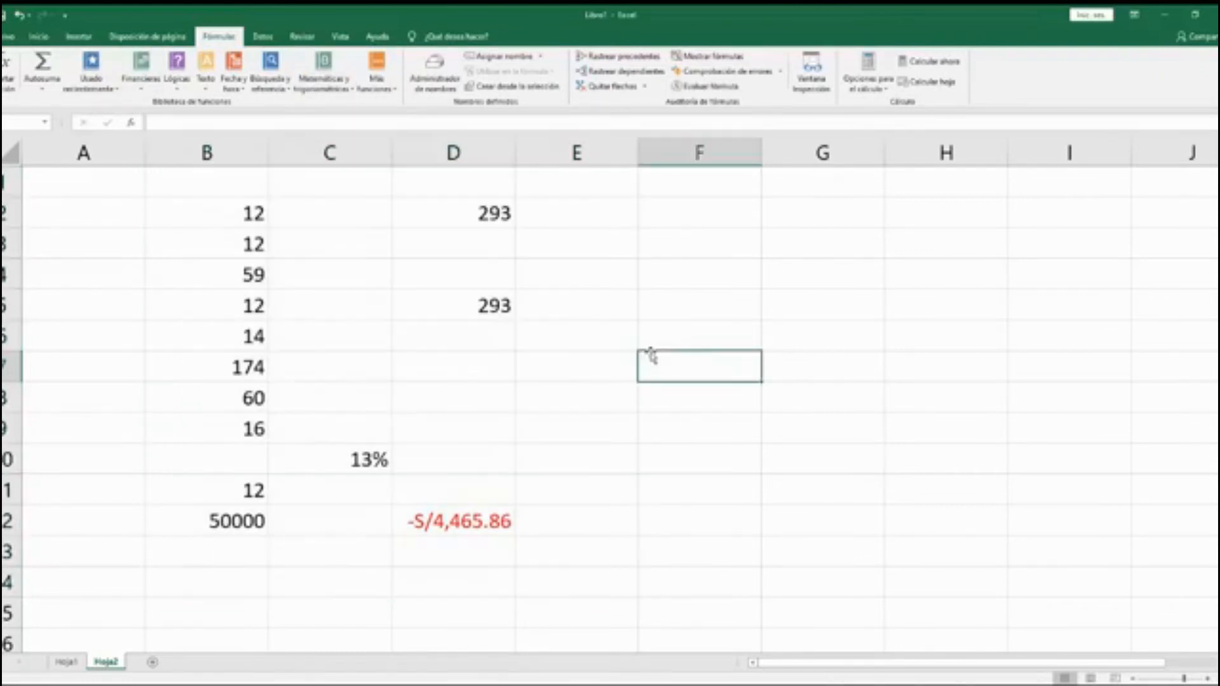
# Add a new worksheet and enter the date 12/01/2000 in cell B3.
pyautogui.click(154, 663)
pyautogui.keyDown('ctrl'); pyautogui.scroll(5, 367, 328); pyautogui.keyUp('ctrl')
pyautogui.click(299, 254)
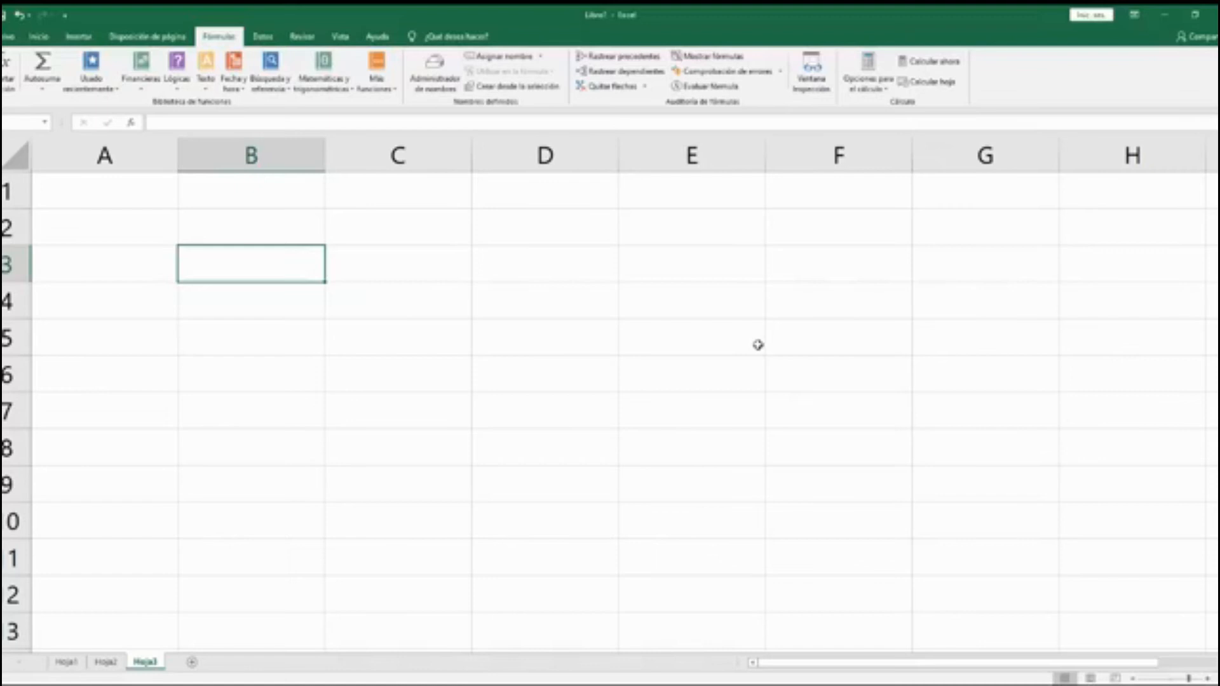
pyautogui.write('12/0')
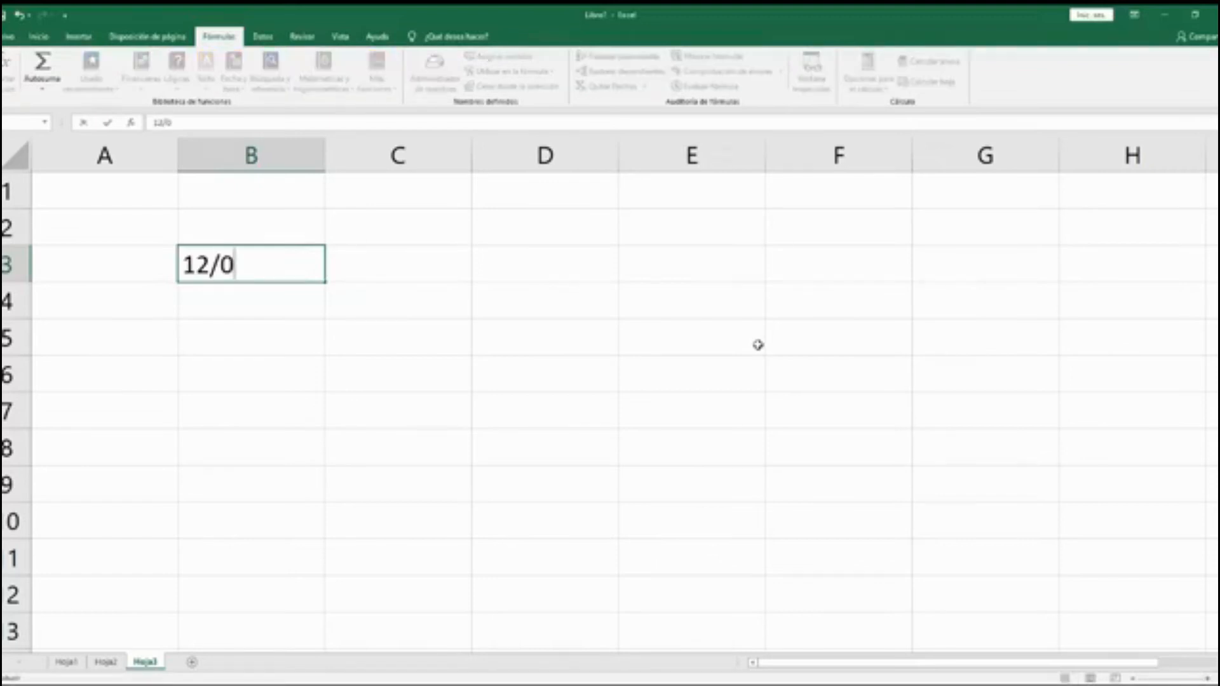
pyautogui.write('1/2000')
pyautogui.press('Return')
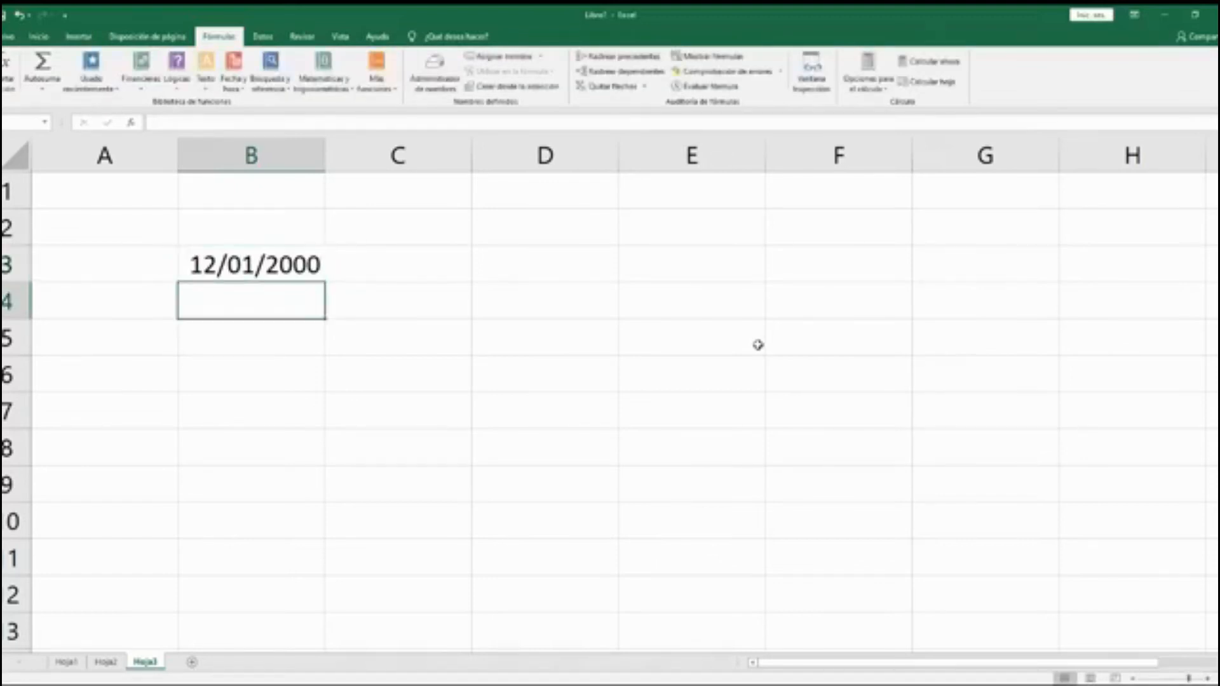
# Enter the dates 12/05/1986, 12/08/1987 and 4/05/1989 in cells B4, B5 and B6.
pyautogui.write('12/0')
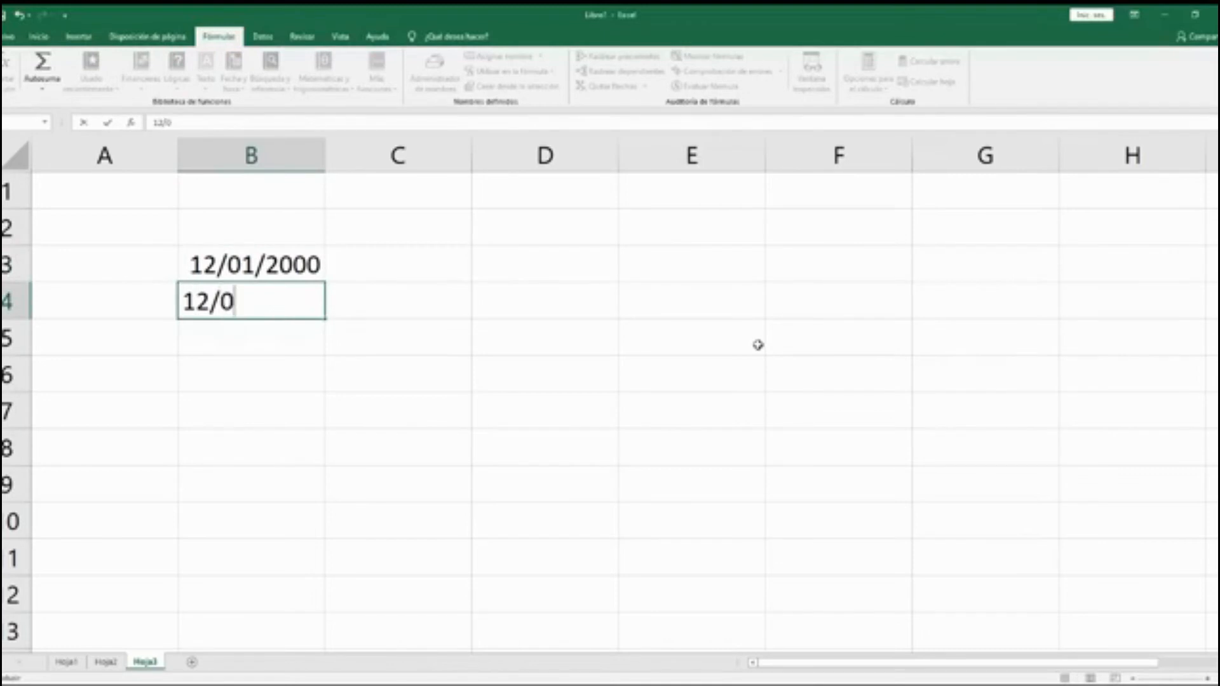
pyautogui.write('5/1986')
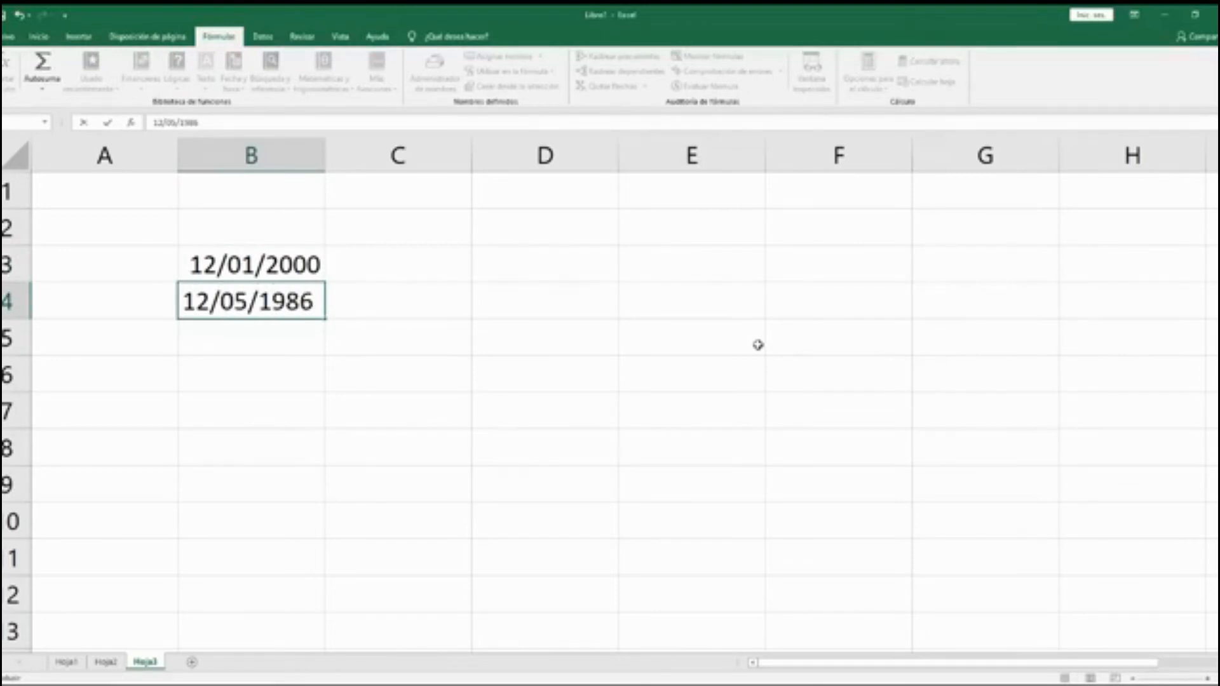
pyautogui.press('Return')
pyautogui.write('12/0')
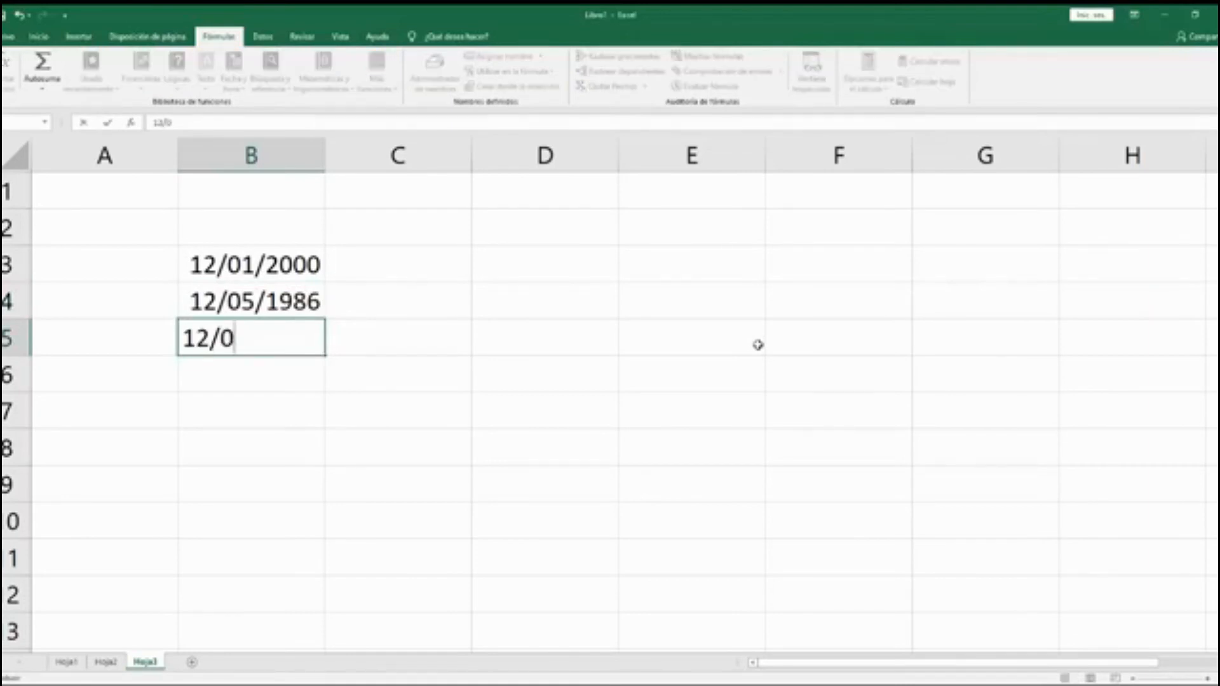
pyautogui.write('8/1987')
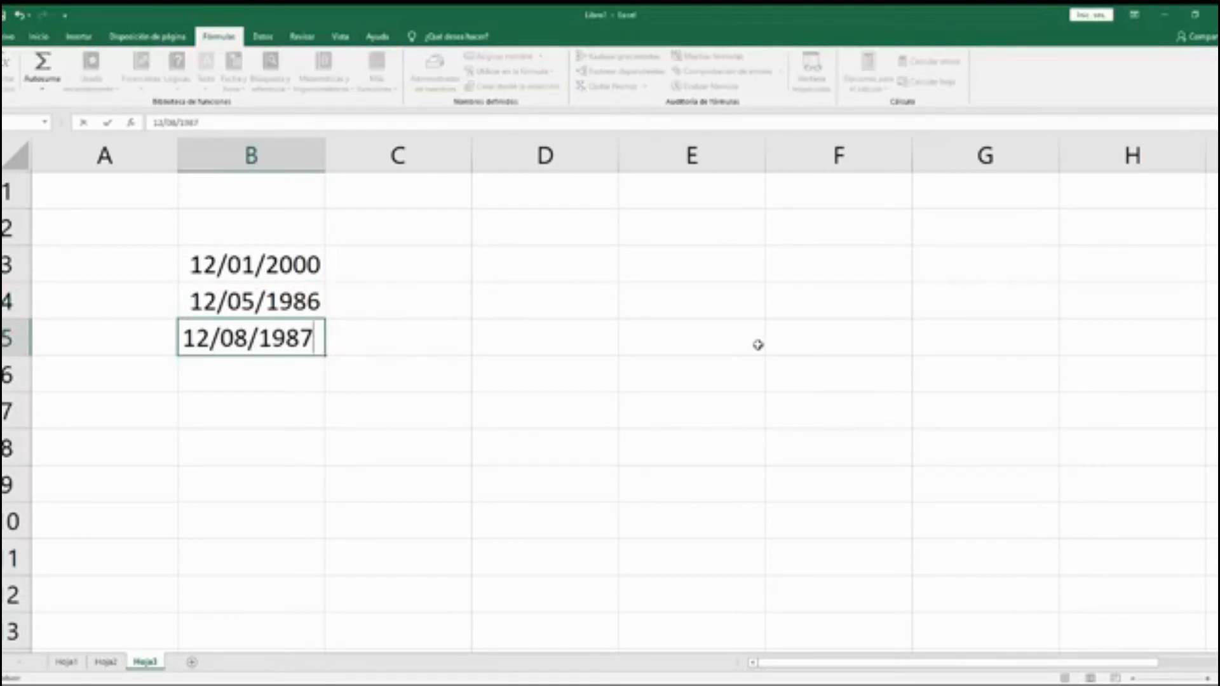
pyautogui.press('Return')
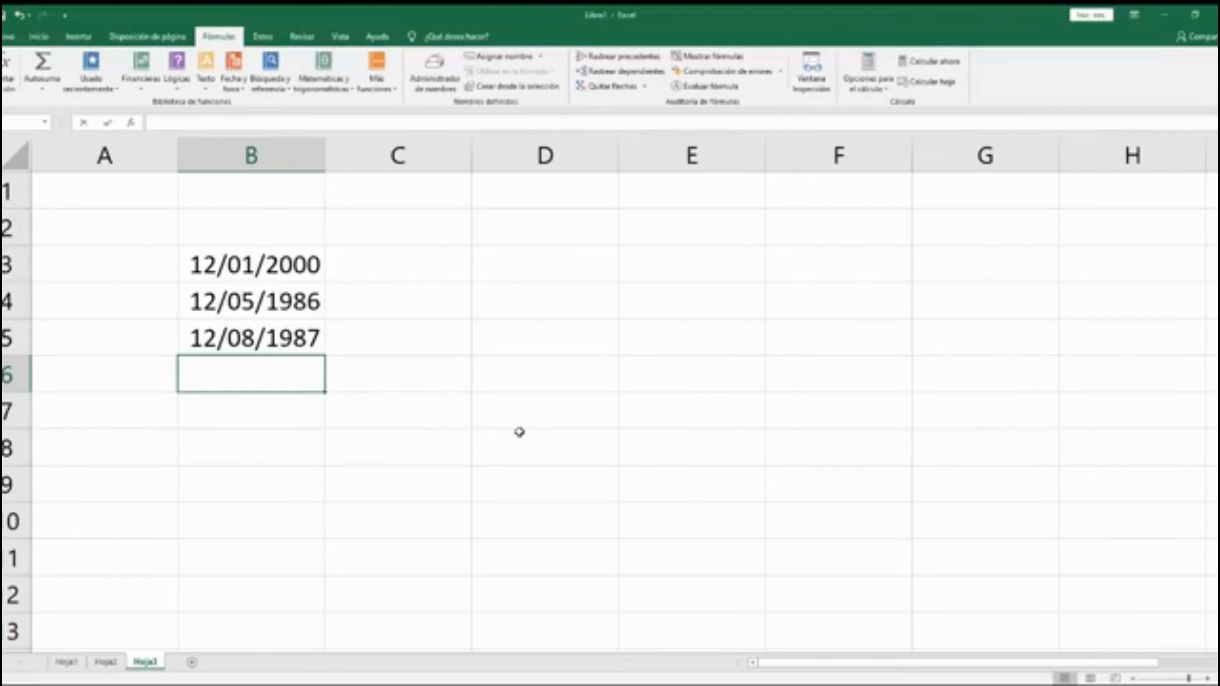
pyautogui.write('4/')
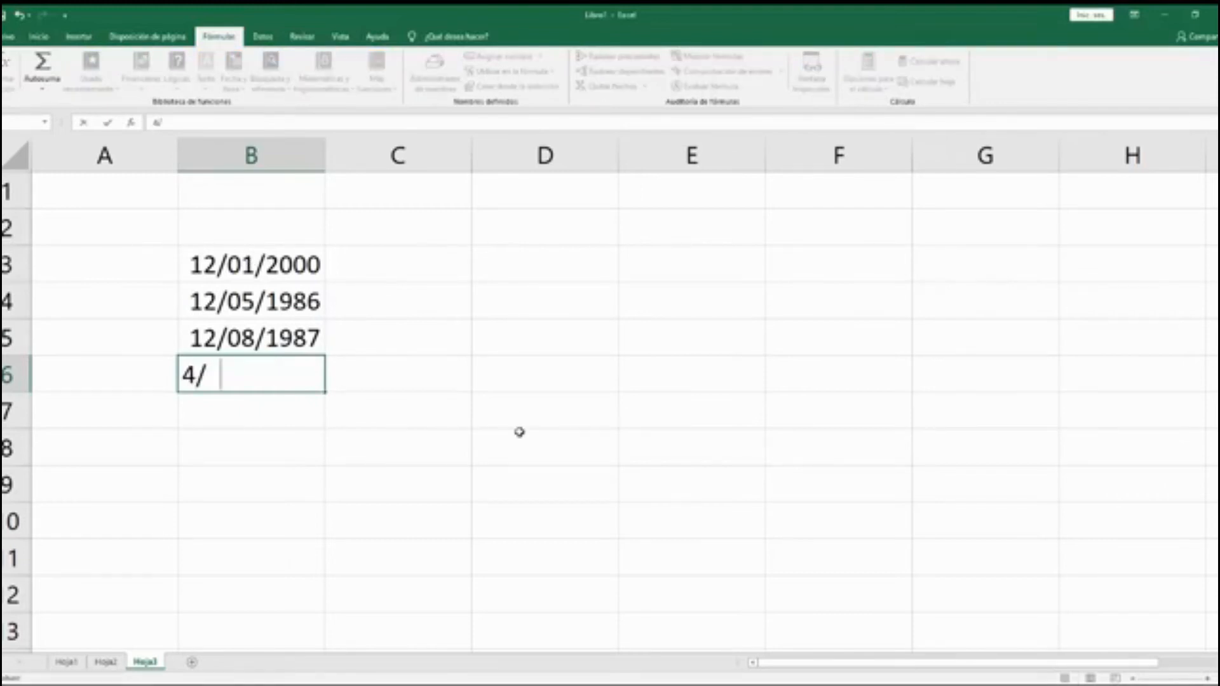
pyautogui.write('05/1989')
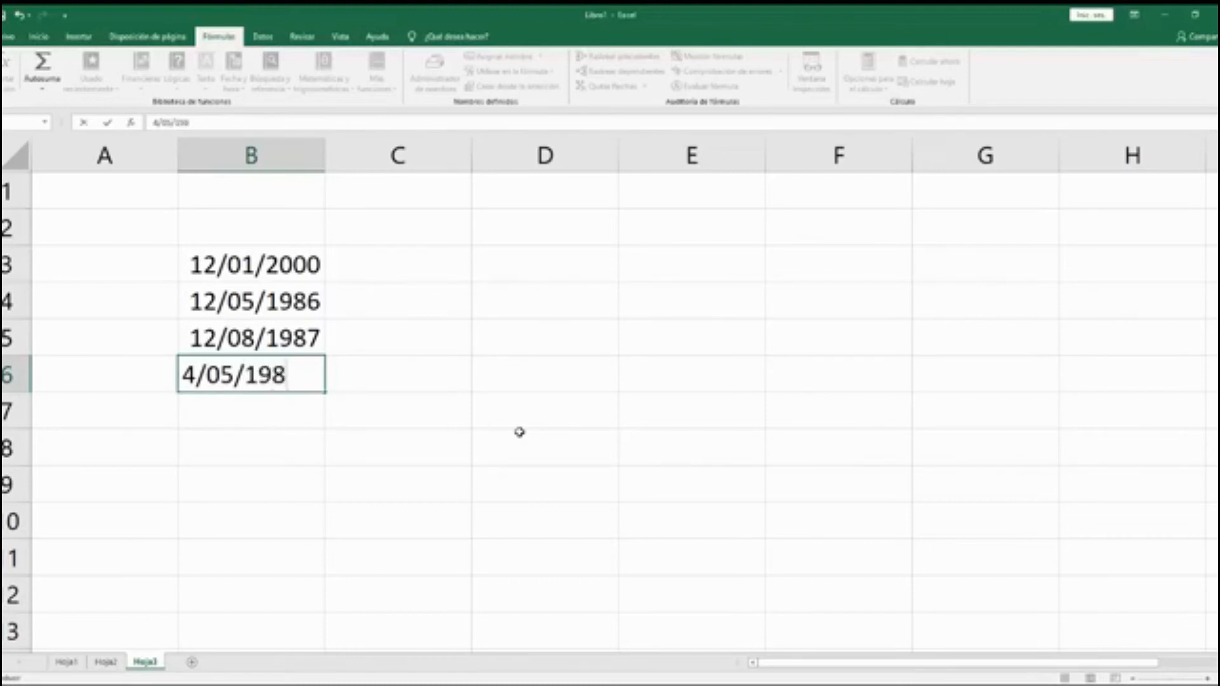
pyautogui.press('Return')
pyautogui.moveTo(292, 271); pyautogui.dragTo(290, 376)
pyautogui.click(433, 270)
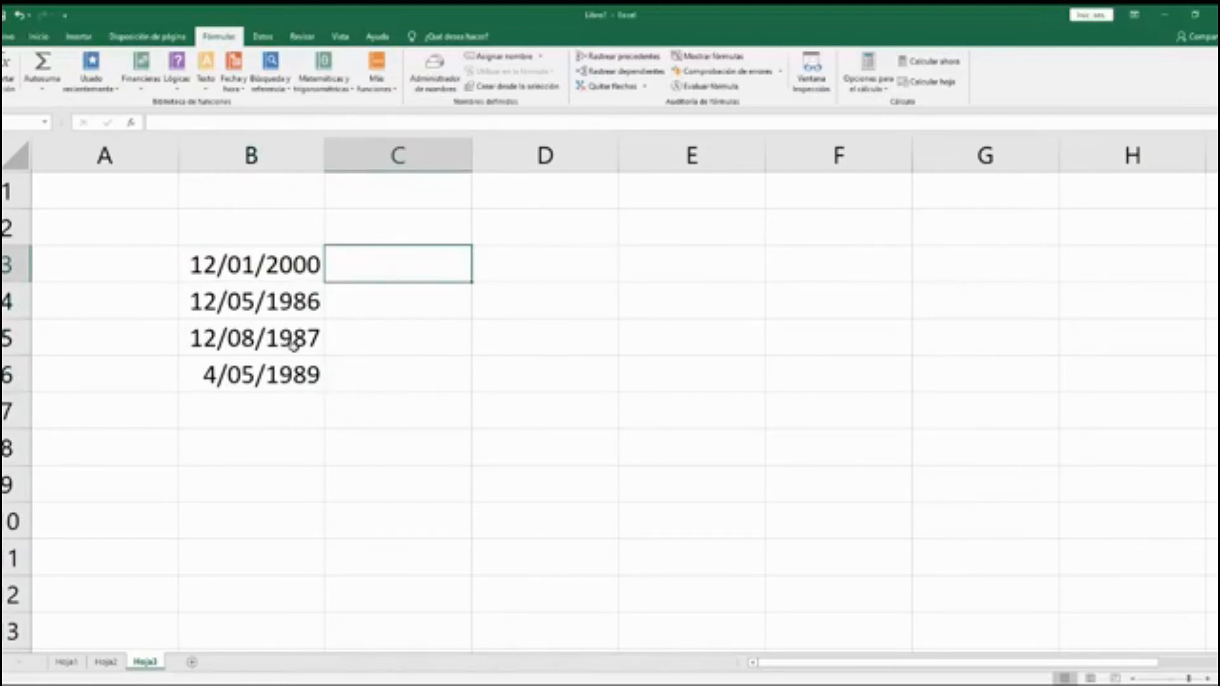
pyautogui.moveTo(296, 265); pyautogui.dragTo(298, 379)
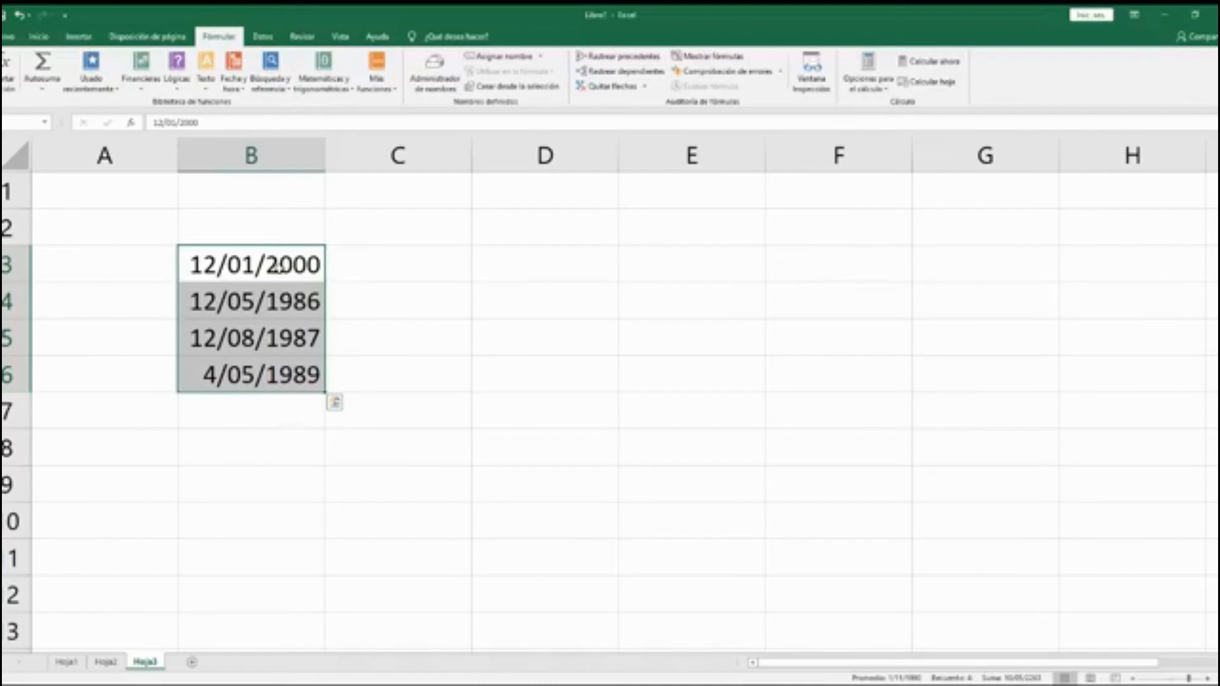
pyautogui.click(438, 259)
pyautogui.click(123, 262)
pyautogui.moveTo(123, 261); pyautogui.dragTo(321, 381)
# Label the four date rows x, y, z and a in cells A3 to A6.
pyautogui.click(125, 261)
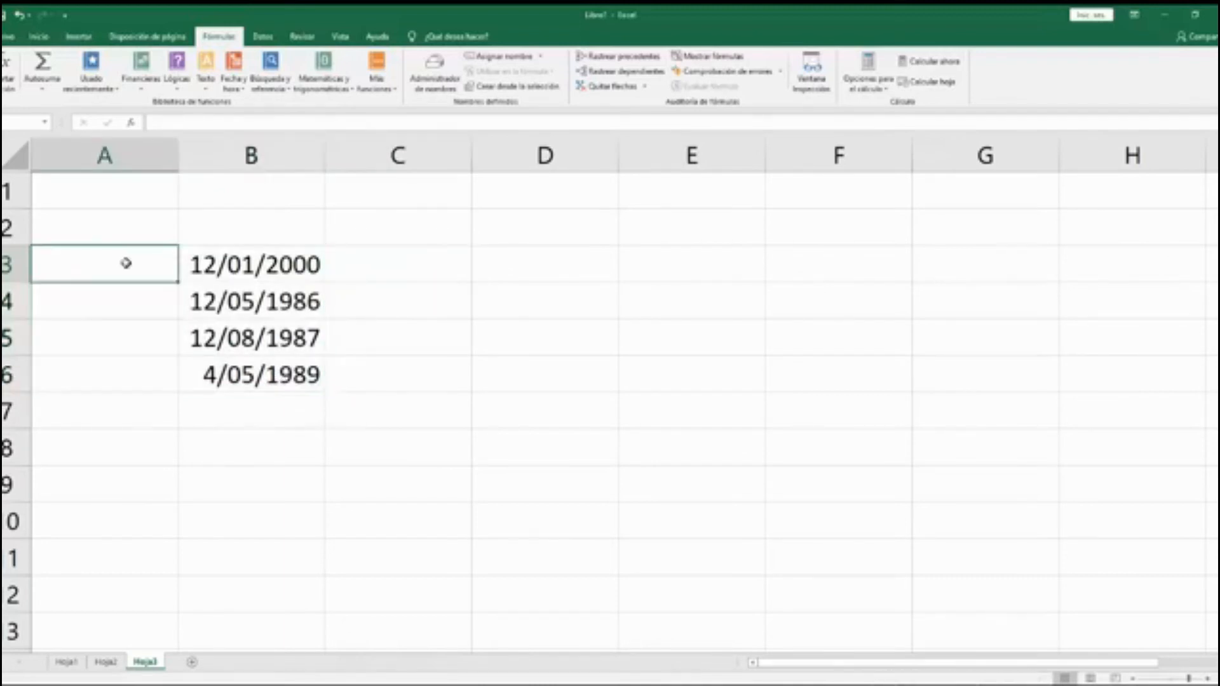
pyautogui.write('x')
pyautogui.press('Return')
pyautogui.write('y')
pyautogui.click(133, 373)
pyautogui.click(117, 341)
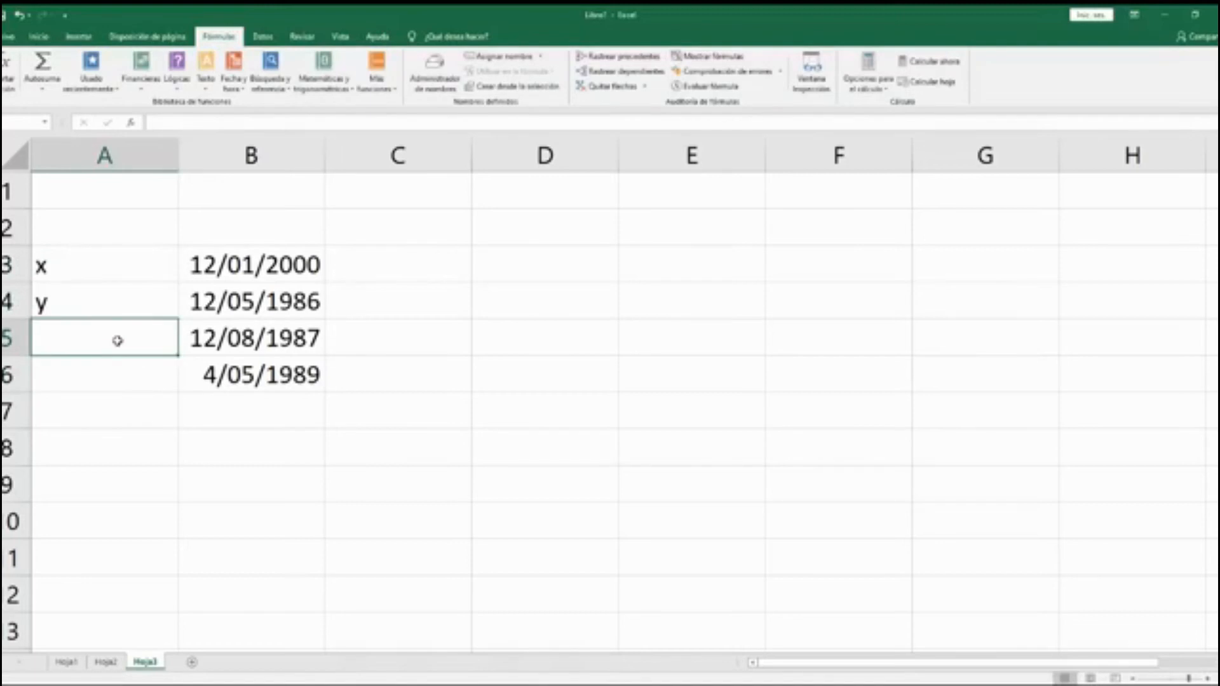
pyautogui.write('z')
pyautogui.click(130, 376)
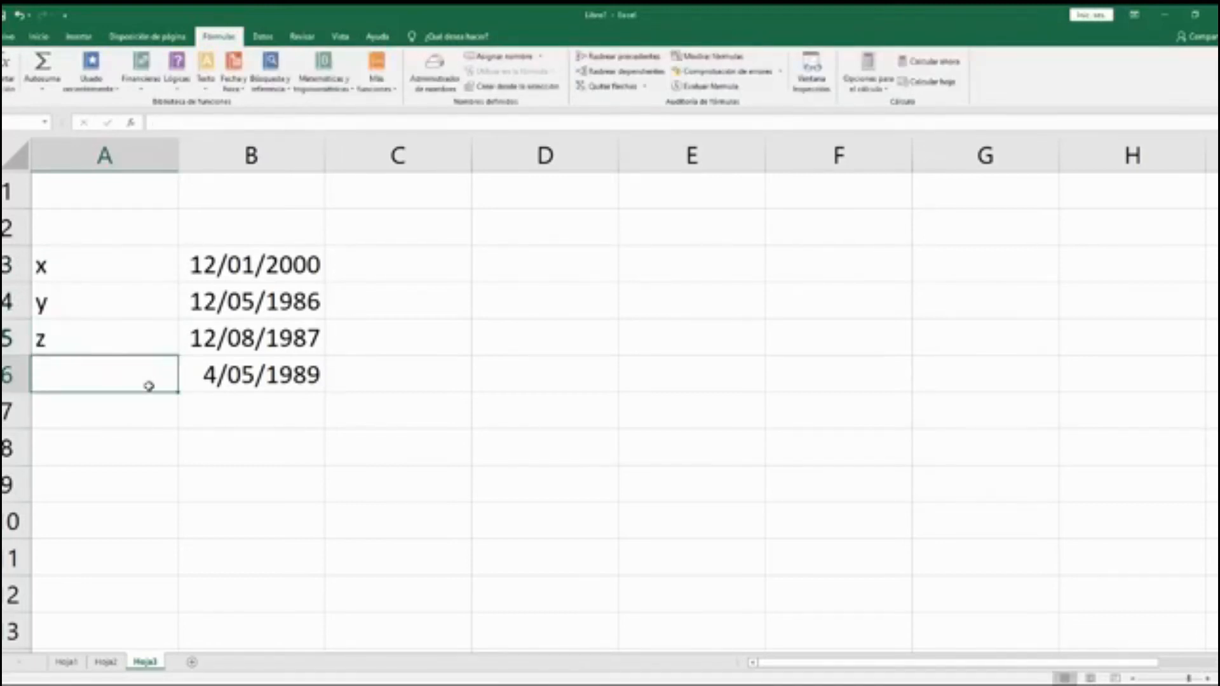
pyautogui.write('a')
pyautogui.click(479, 350)
# Review each of the four dates in cells B3 to B6.
pyautogui.moveTo(408, 259); pyautogui.dragTo(417, 375)
pyautogui.click(259, 264)
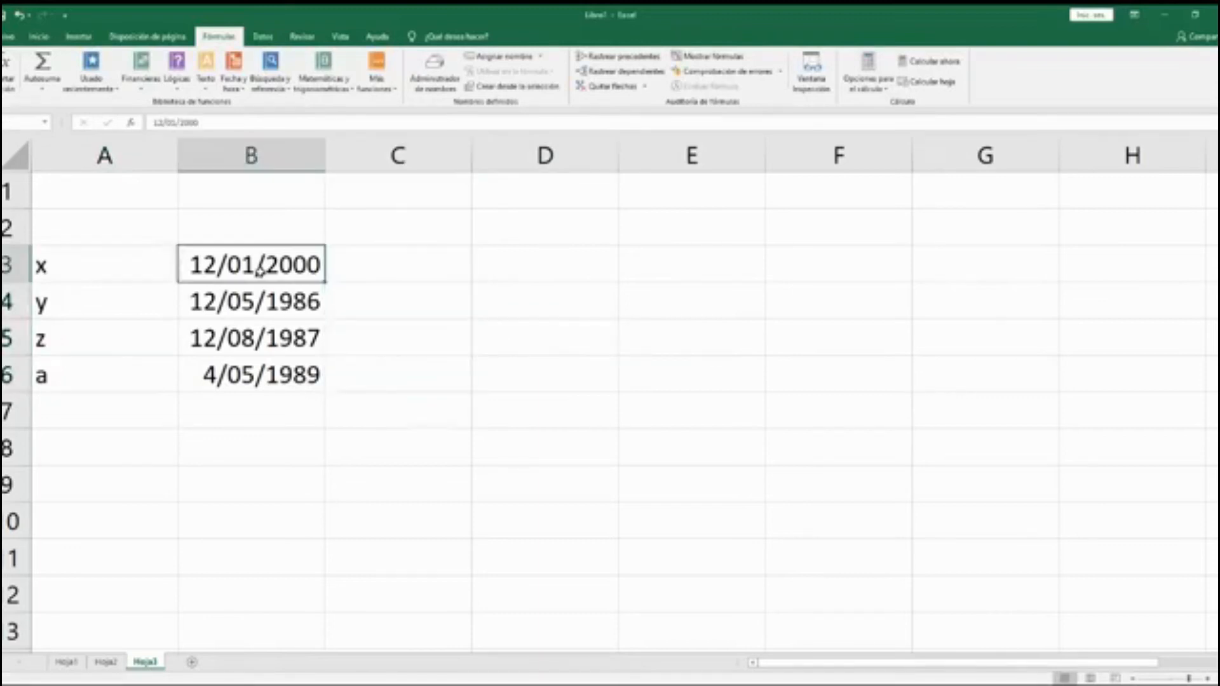
pyautogui.click(261, 301)
pyautogui.click(262, 338)
pyautogui.click(268, 371)
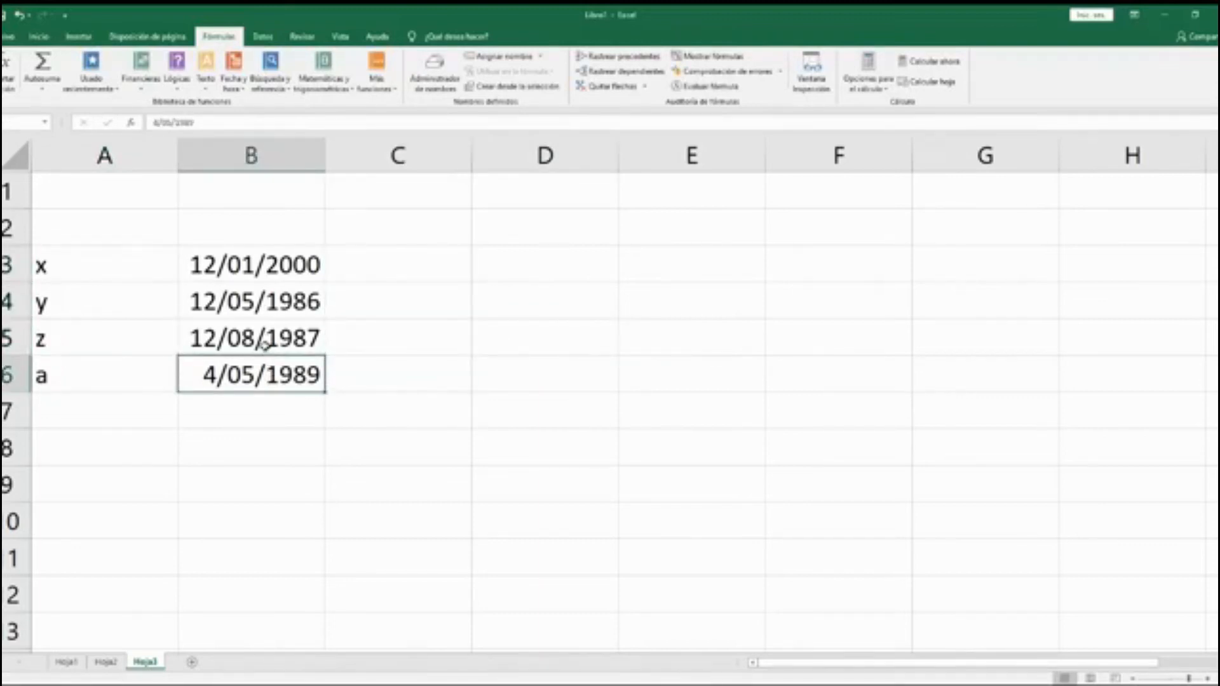
pyautogui.click(286, 267)
pyautogui.click(291, 305)
pyautogui.click(290, 340)
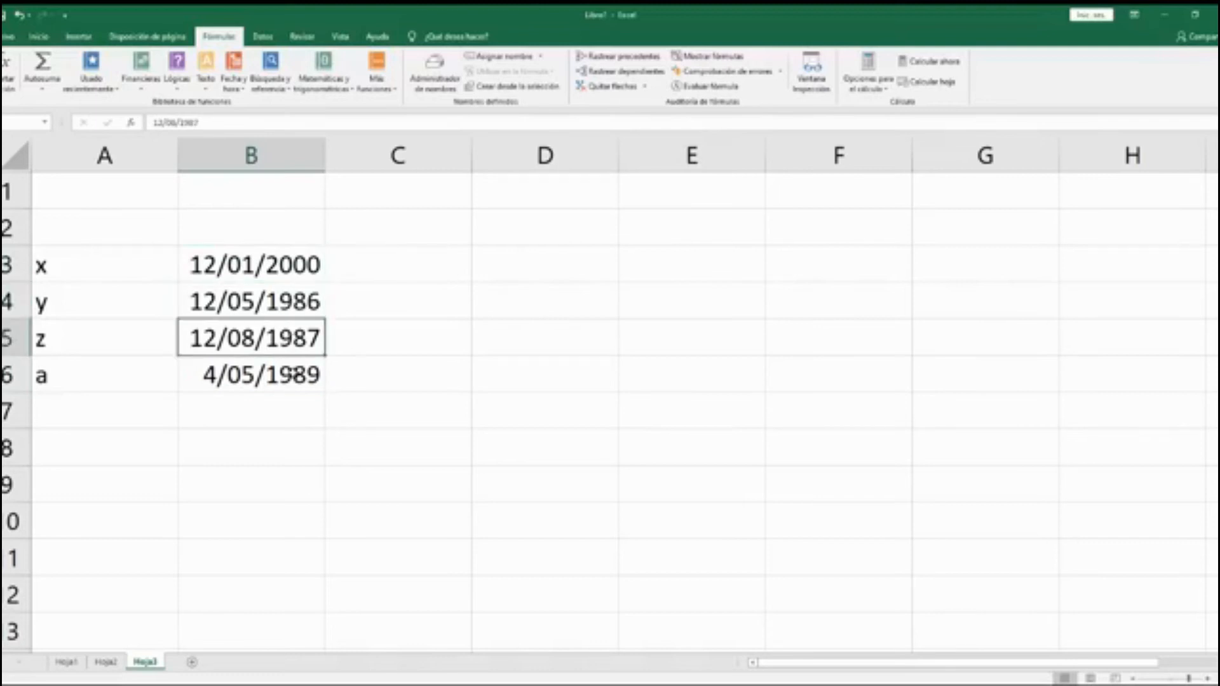
pyautogui.click(293, 373)
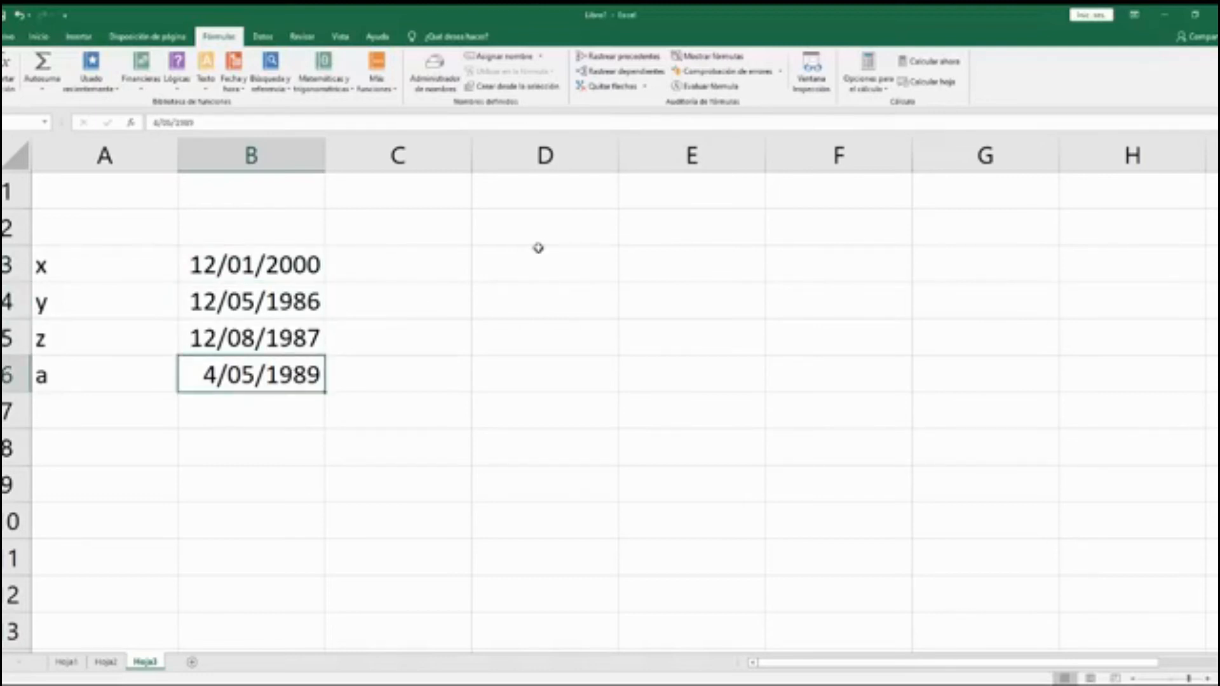
# Insert the HOY function in cell C3 and fill it down to C6.
pyautogui.click(466, 251)
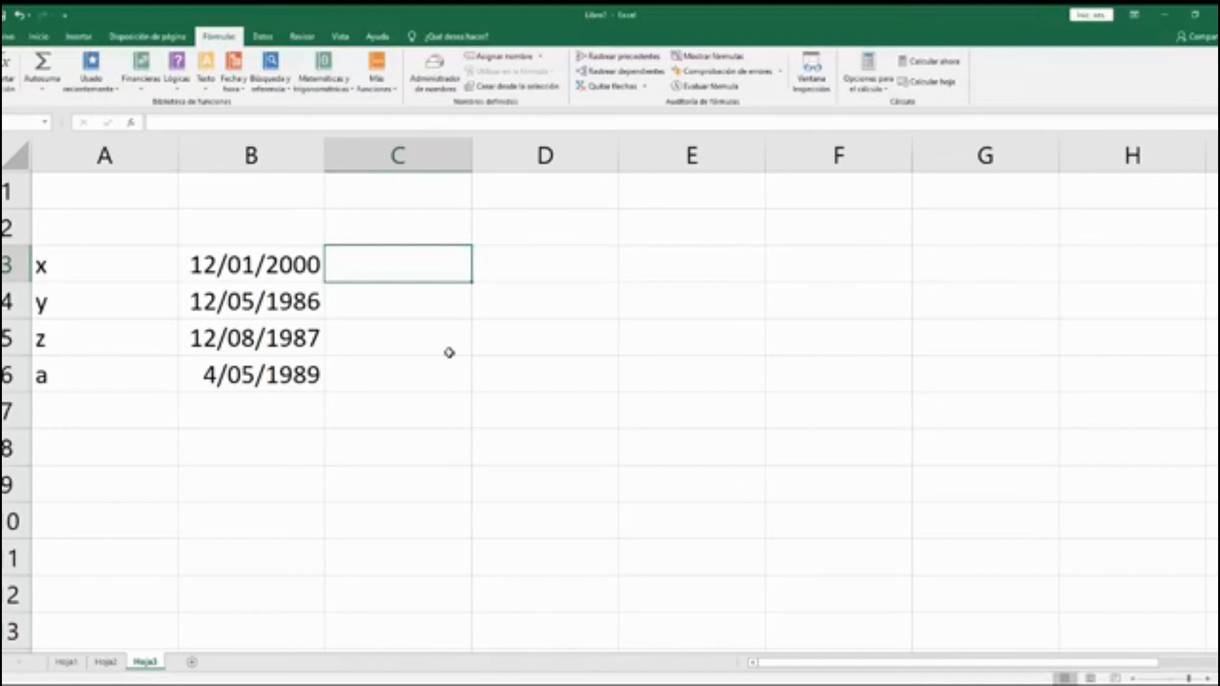
pyautogui.click(9, 70)
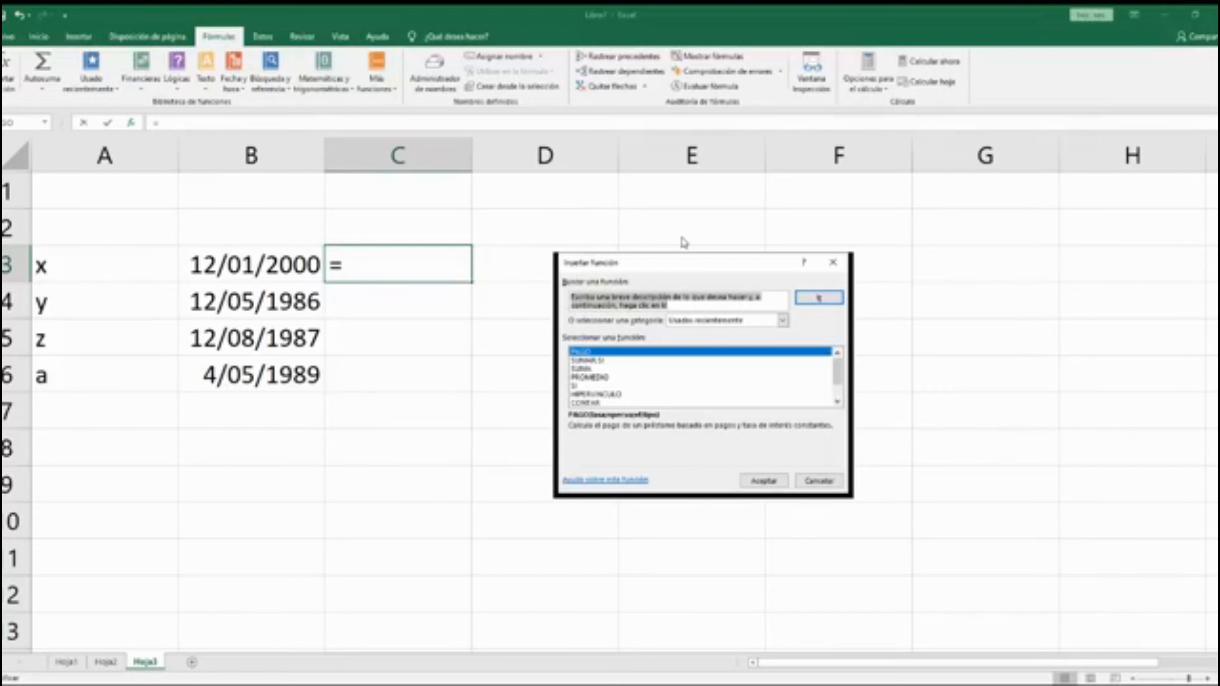
pyautogui.write('hoy')
pyautogui.click(838, 298)
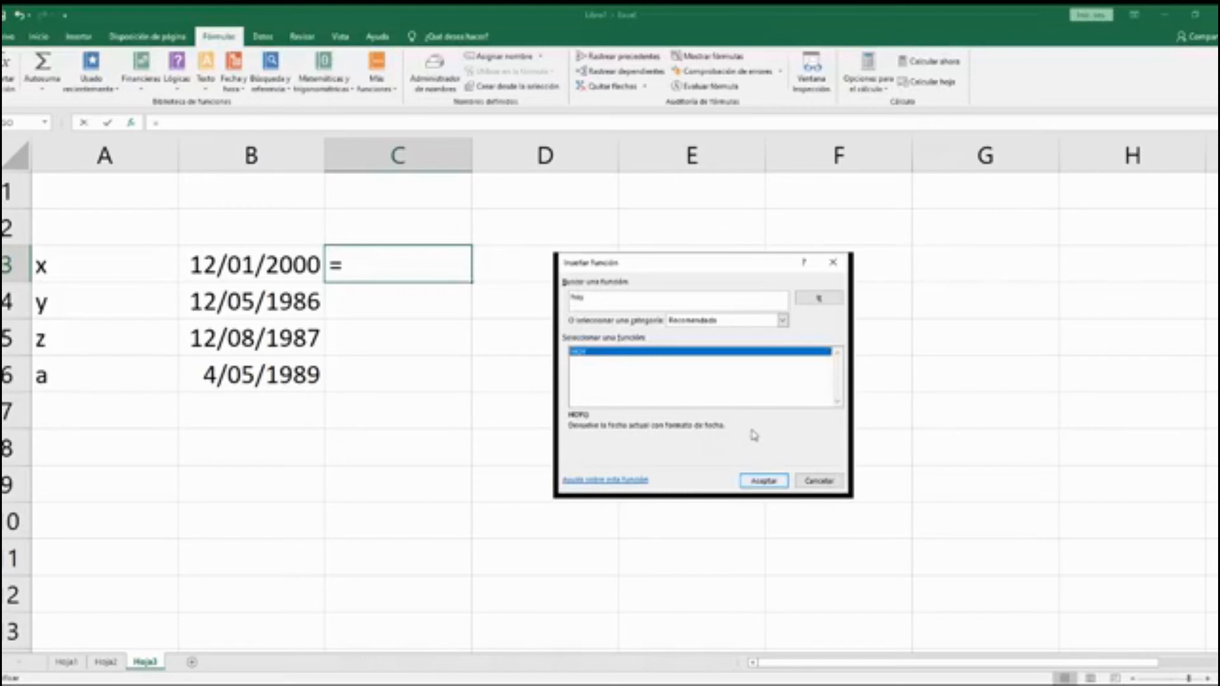
pyautogui.click(770, 482)
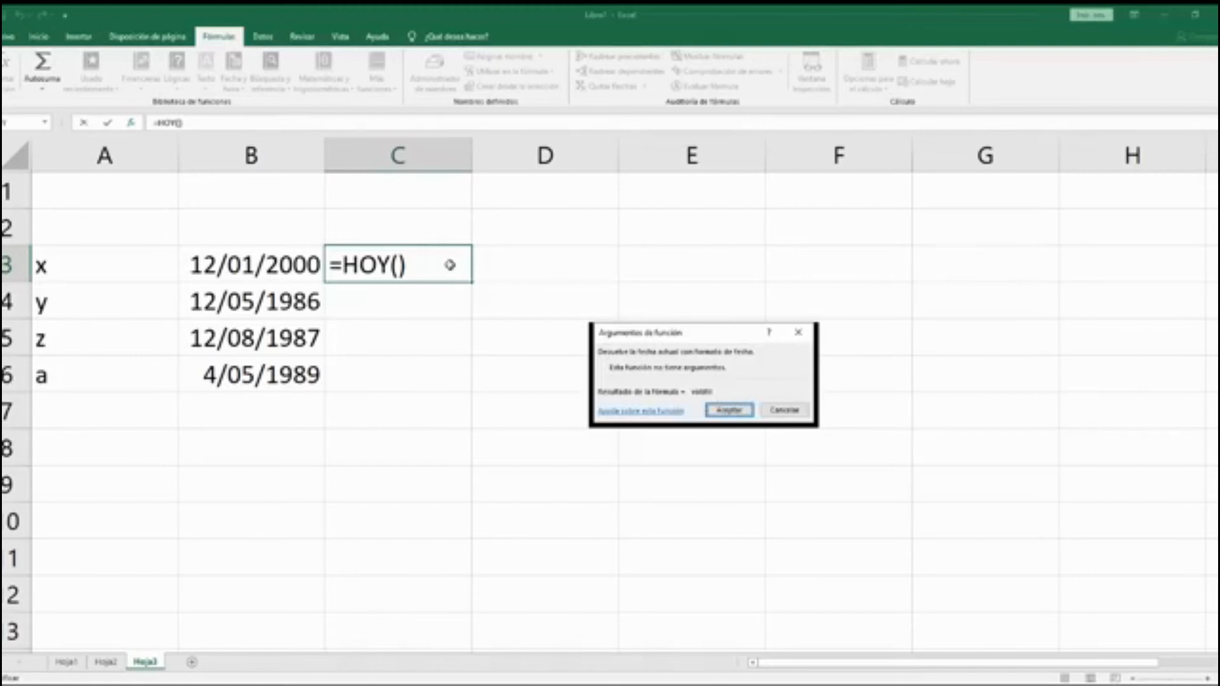
pyautogui.click(744, 411)
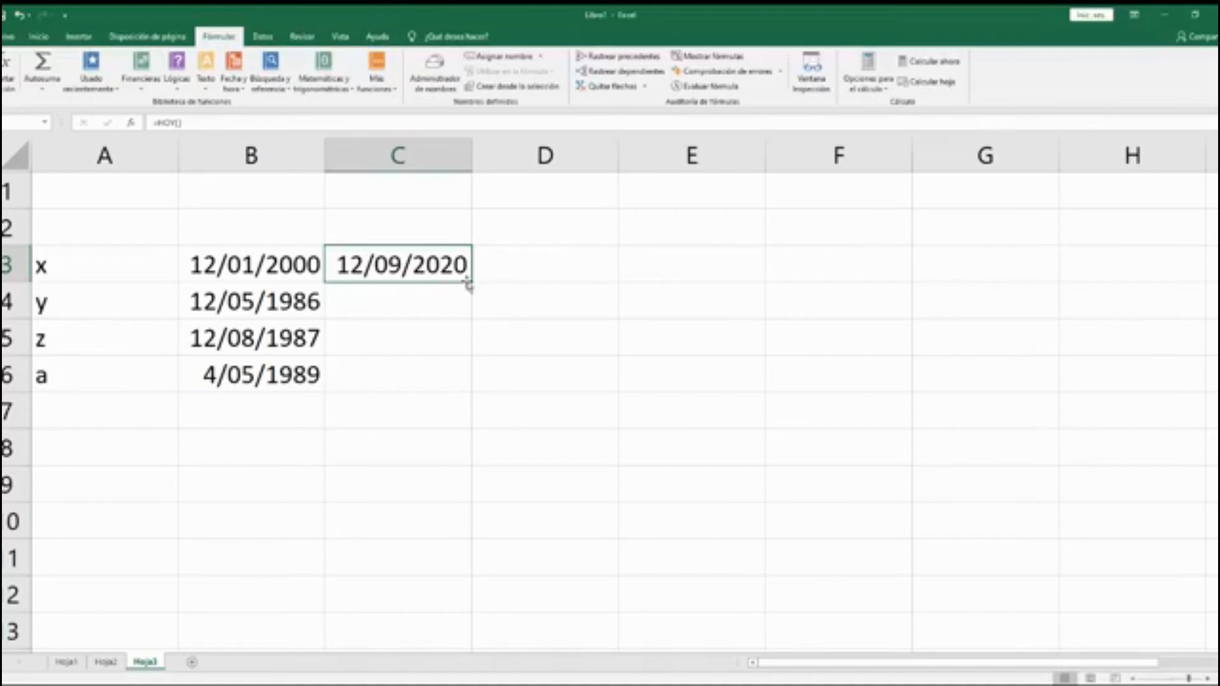
pyautogui.moveTo(471, 282); pyautogui.dragTo(470, 394)
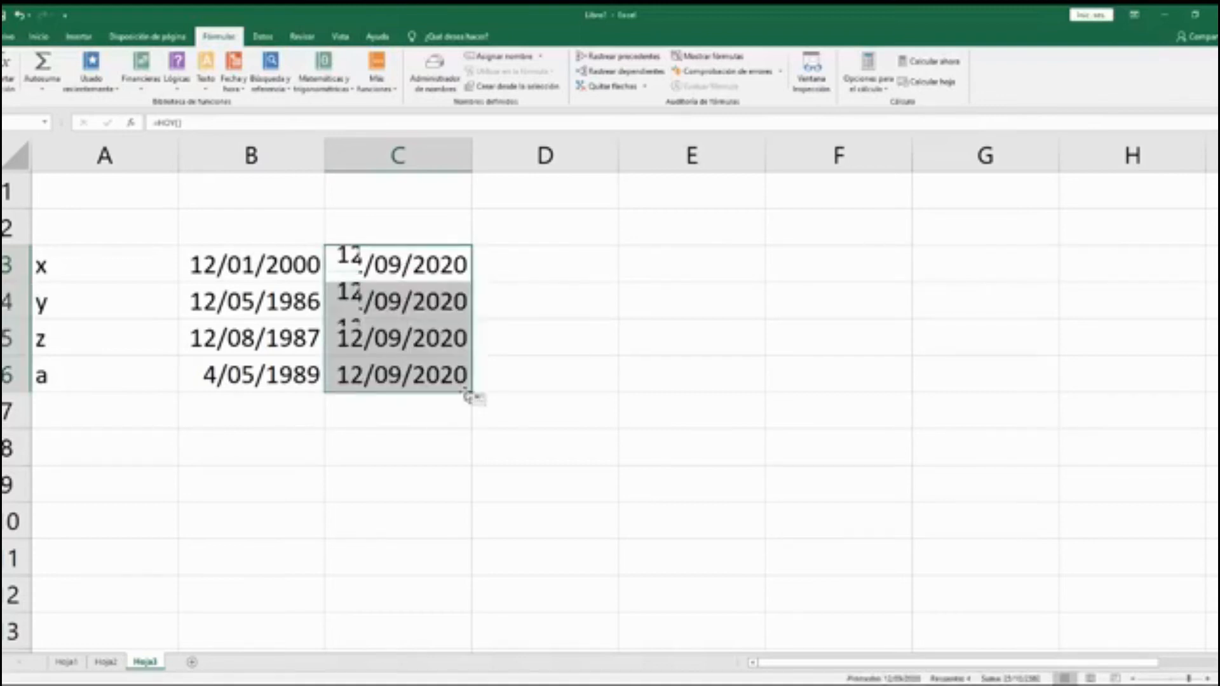
# Add the column headers "F. Ini." in B2 and "F. fin" in C2.
pyautogui.click(210, 223)
pyautogui.write('F. ')
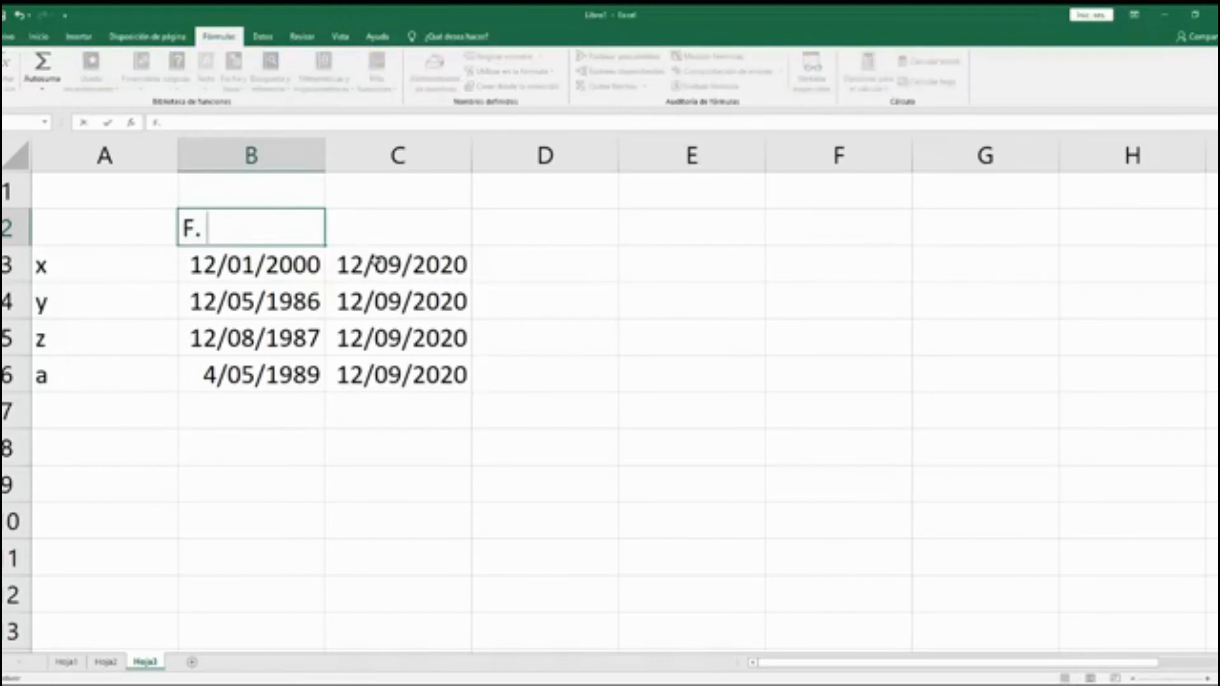
pyautogui.write('Ini.')
pyautogui.press('Tab')
pyautogui.write('F. fin')
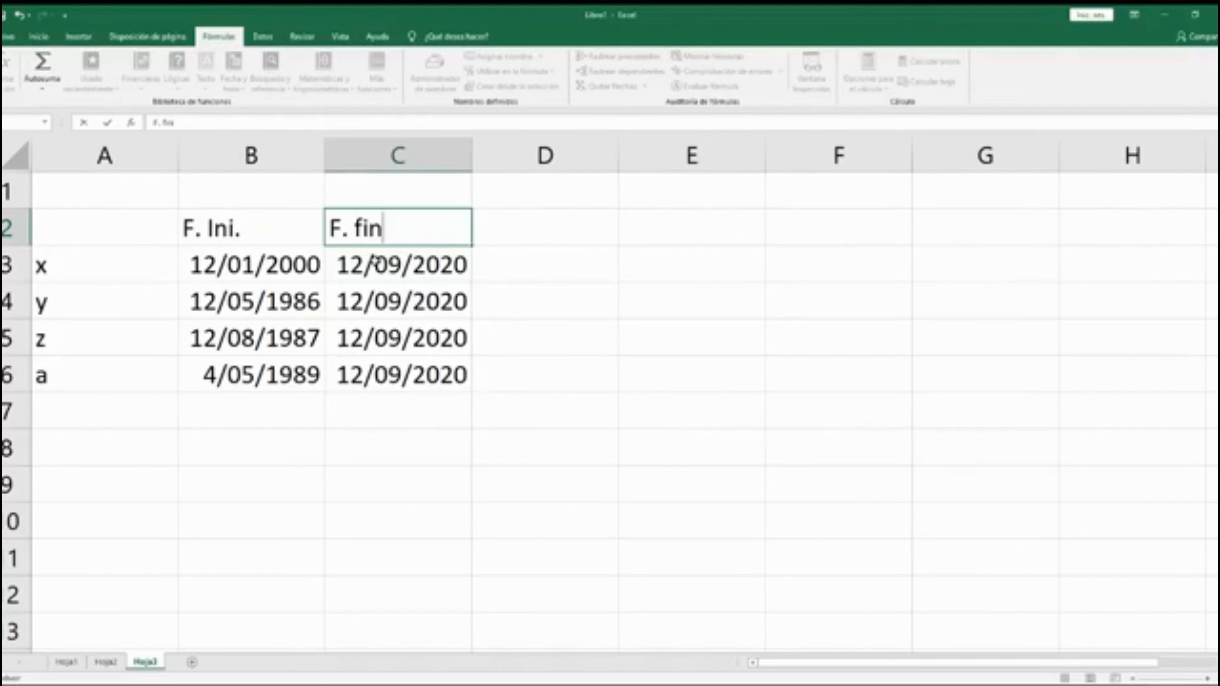
pyautogui.click(375, 261)
# Examine the start and end dates in columns B and C, and the empty column D beside them.
pyautogui.moveTo(272, 228); pyautogui.dragTo(377, 348)
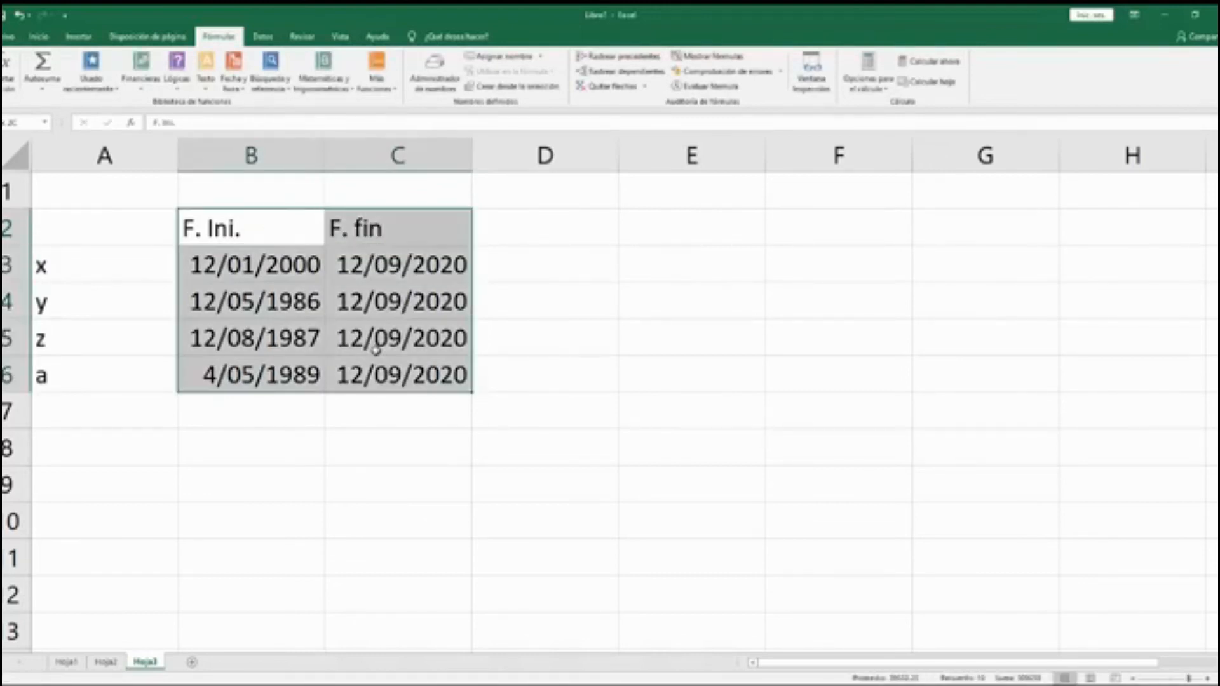
pyautogui.click(566, 297)
pyautogui.click(531, 225)
pyautogui.click(665, 235)
pyautogui.click(584, 249)
pyautogui.moveTo(585, 369); pyautogui.dragTo(586, 204)
pyautogui.click(714, 261)
pyautogui.click(564, 237)
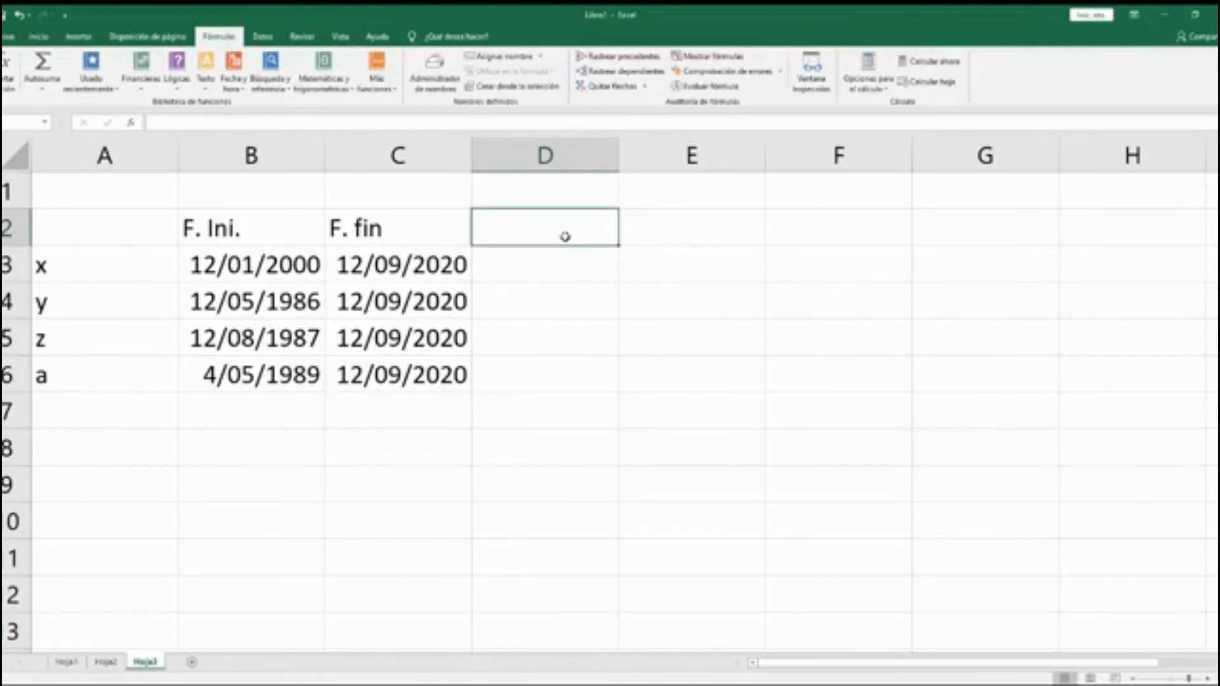
pyautogui.click(278, 286)
pyautogui.click(380, 277)
pyautogui.click(254, 269)
pyautogui.click(367, 273)
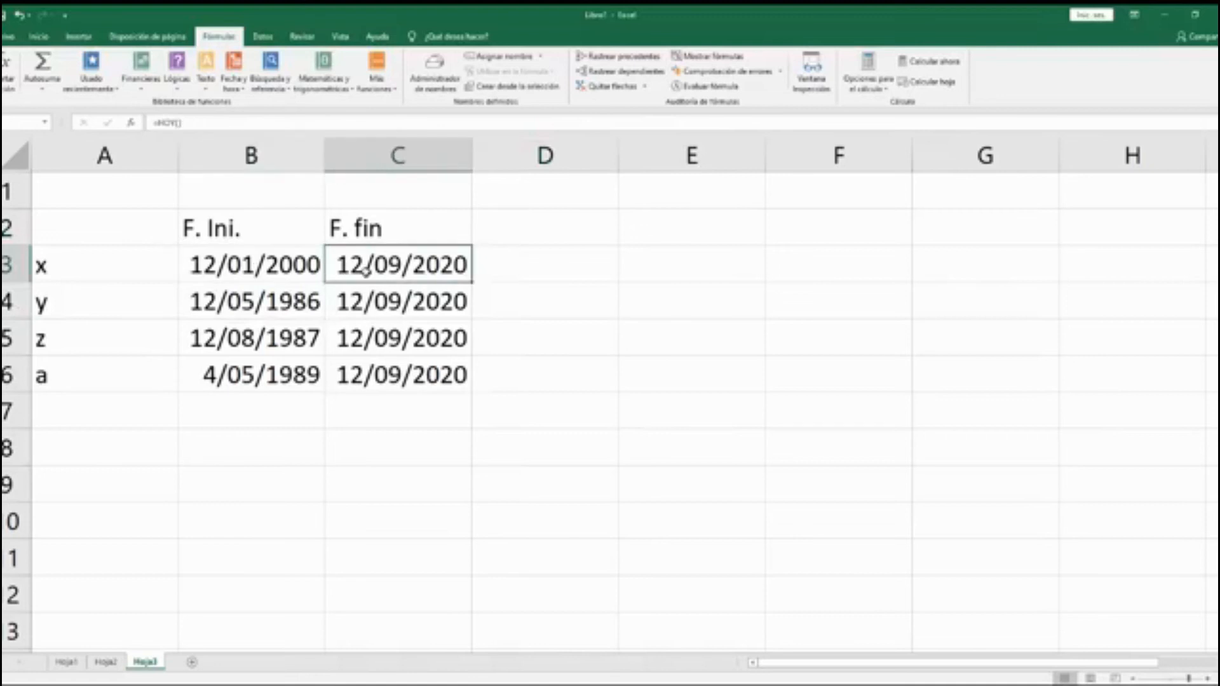
# Compare each row's start date with its end date in cells B3 to C6.
pyautogui.click(272, 272)
pyautogui.click(287, 300)
pyautogui.click(389, 310)
pyautogui.click(272, 337)
pyautogui.click(283, 361)
pyautogui.click(384, 362)
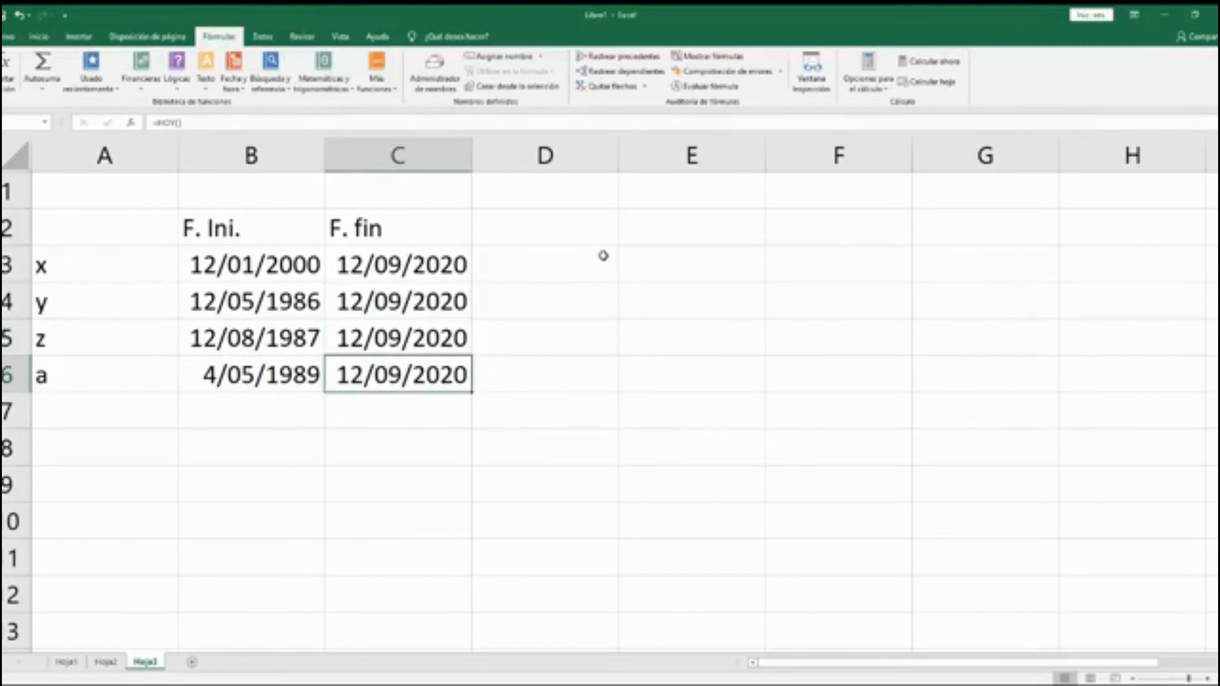
# Compare the start and end dates in row 3 and inspect the empty cells D3, E3 and F3 beside them.
pyautogui.click(214, 263)
pyautogui.click(409, 269)
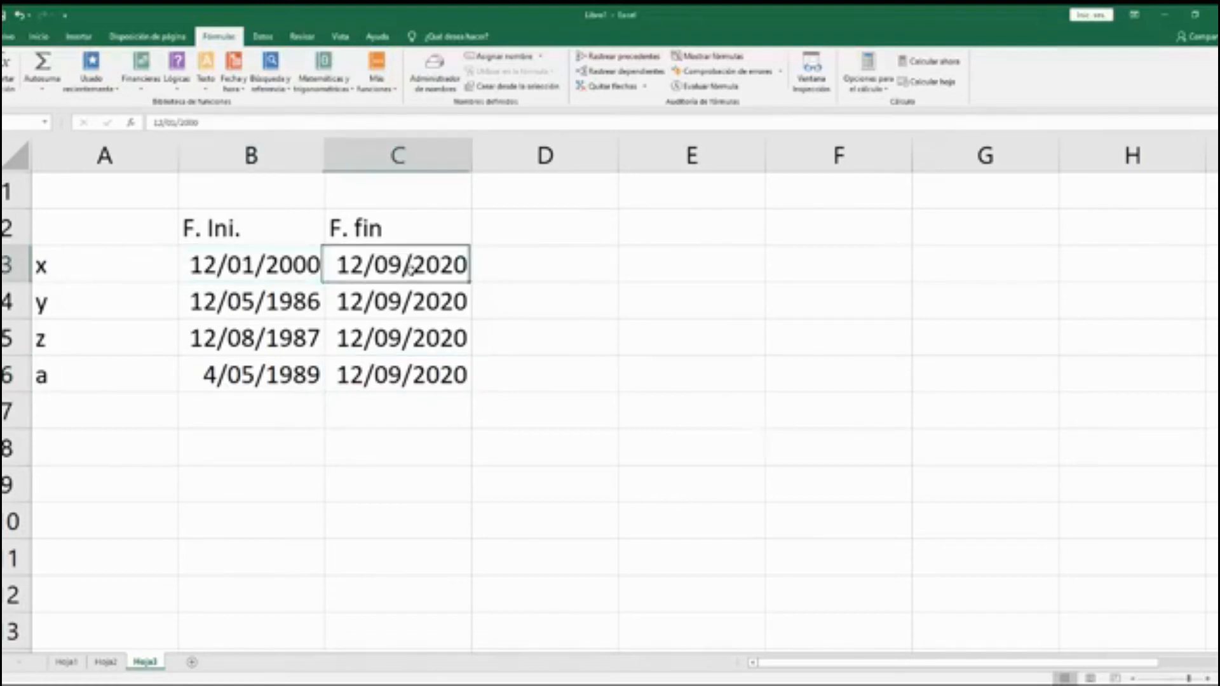
pyautogui.click(260, 272)
pyautogui.click(414, 274)
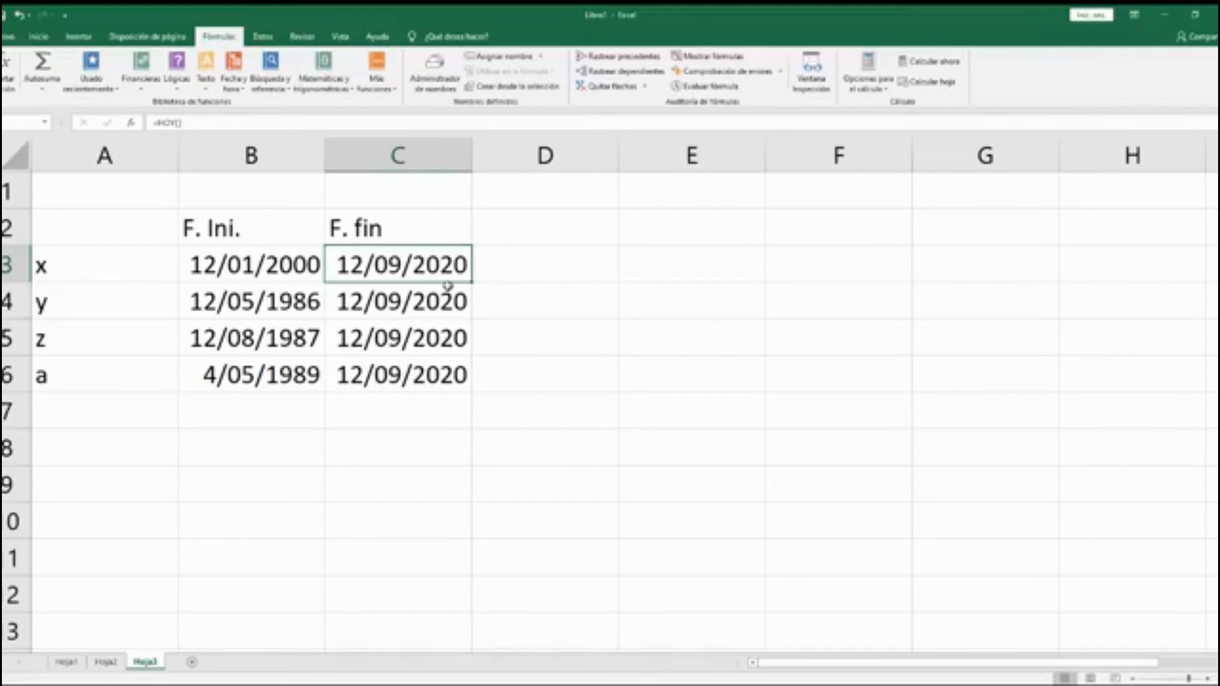
pyautogui.click(245, 266)
pyautogui.click(397, 263)
pyautogui.click(213, 261)
pyautogui.click(349, 264)
pyautogui.click(534, 259)
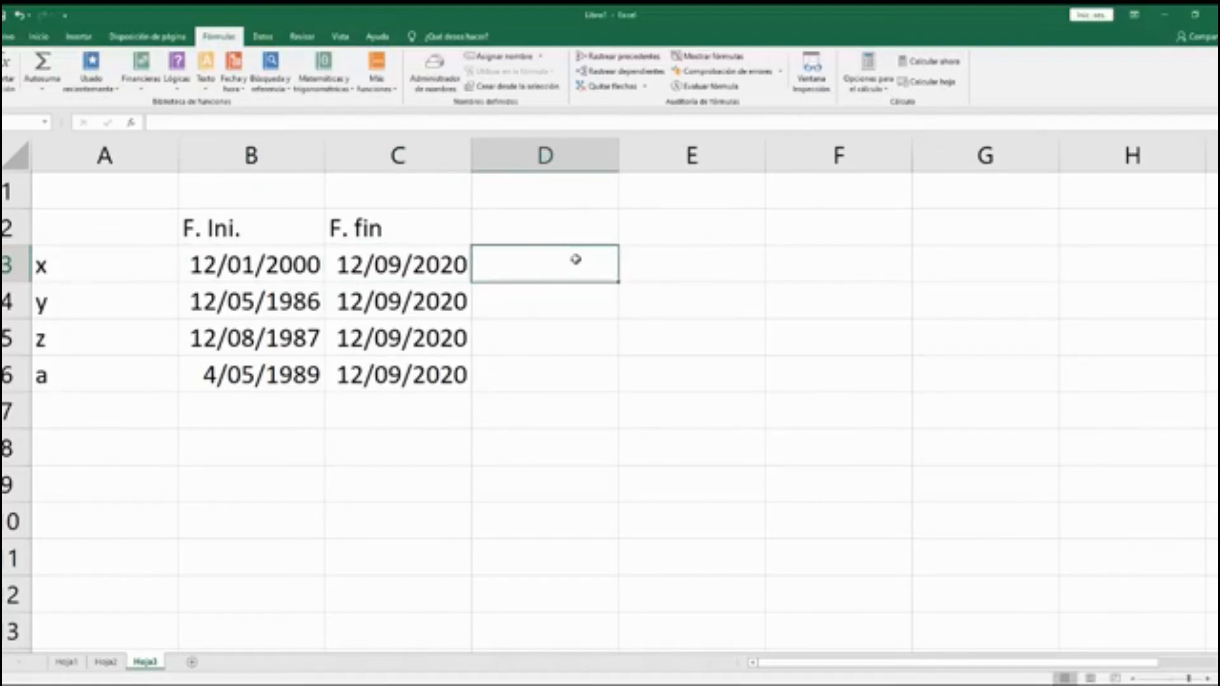
pyautogui.click(703, 261)
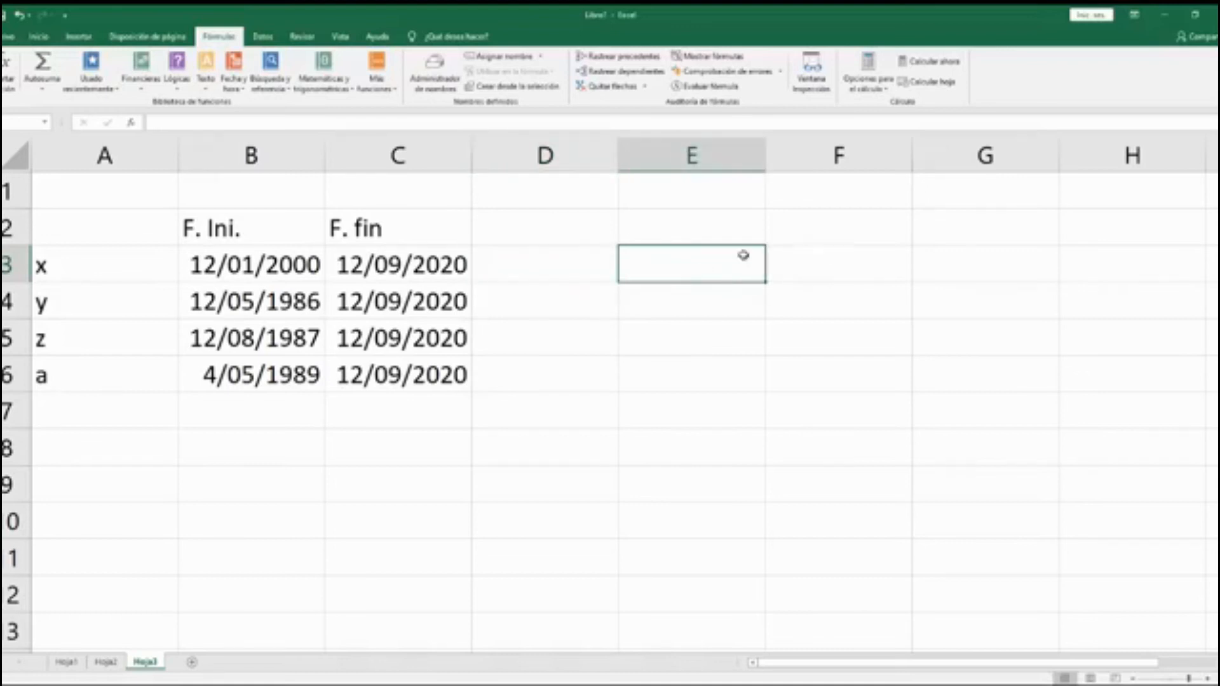
pyautogui.click(851, 262)
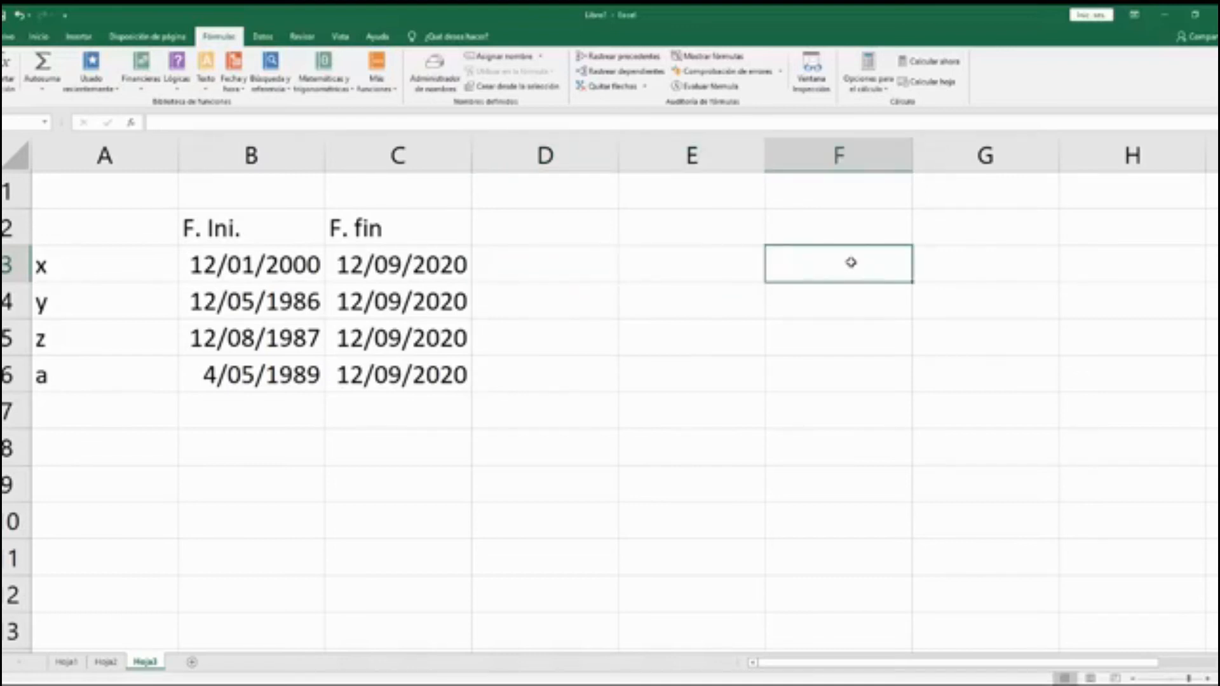
# Change the start date in cell B3 to 01/01/2000.
pyautogui.click(197, 264)
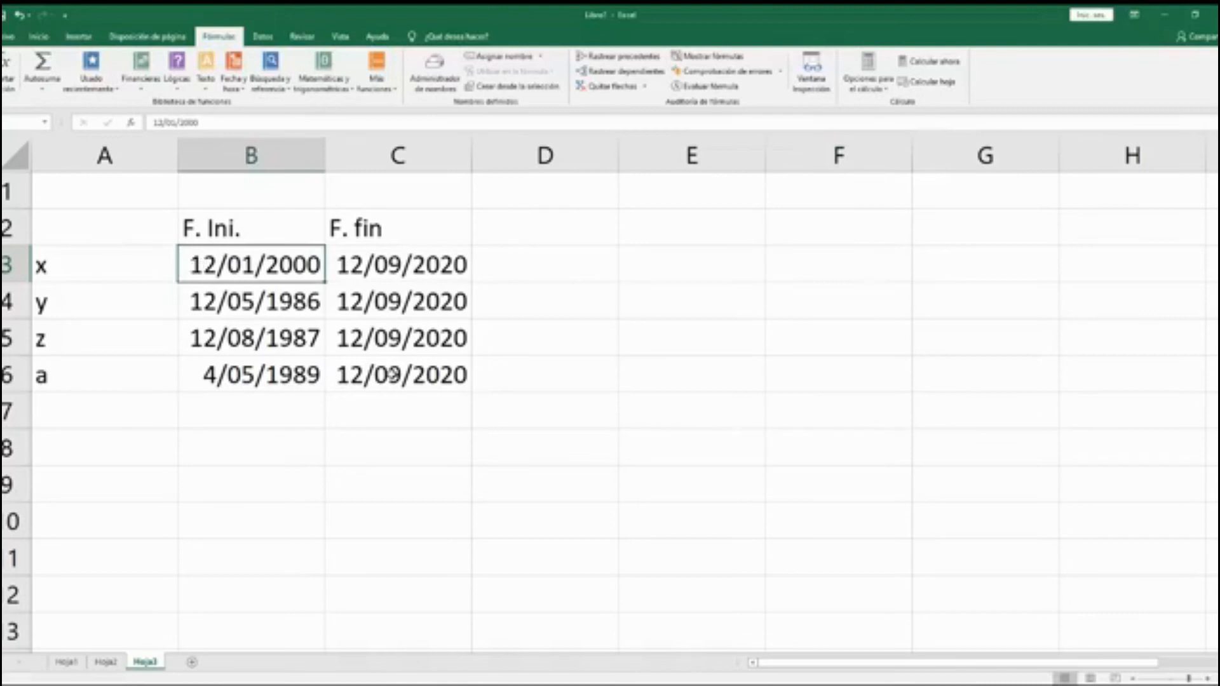
pyautogui.press('F2')
pyautogui.hotkey('shift', 'Right')
pyautogui.hotkey('shift', 'Right')
pyautogui.write('0')
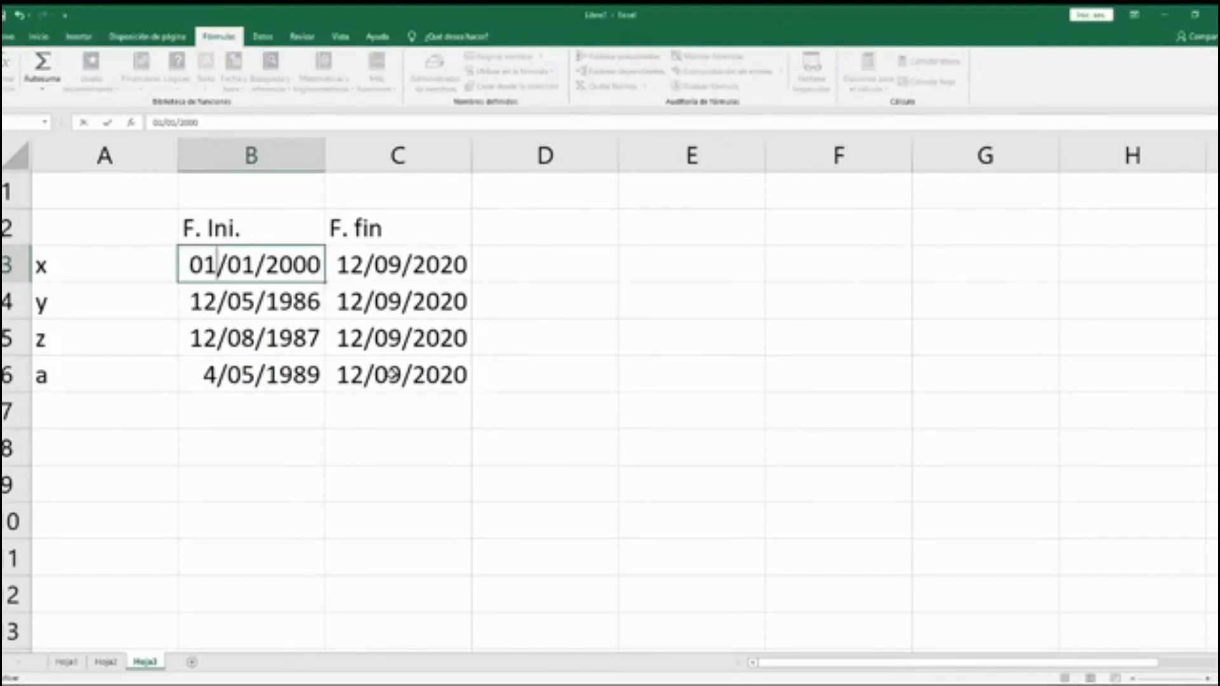
pyautogui.press('Return')
pyautogui.press('Up')
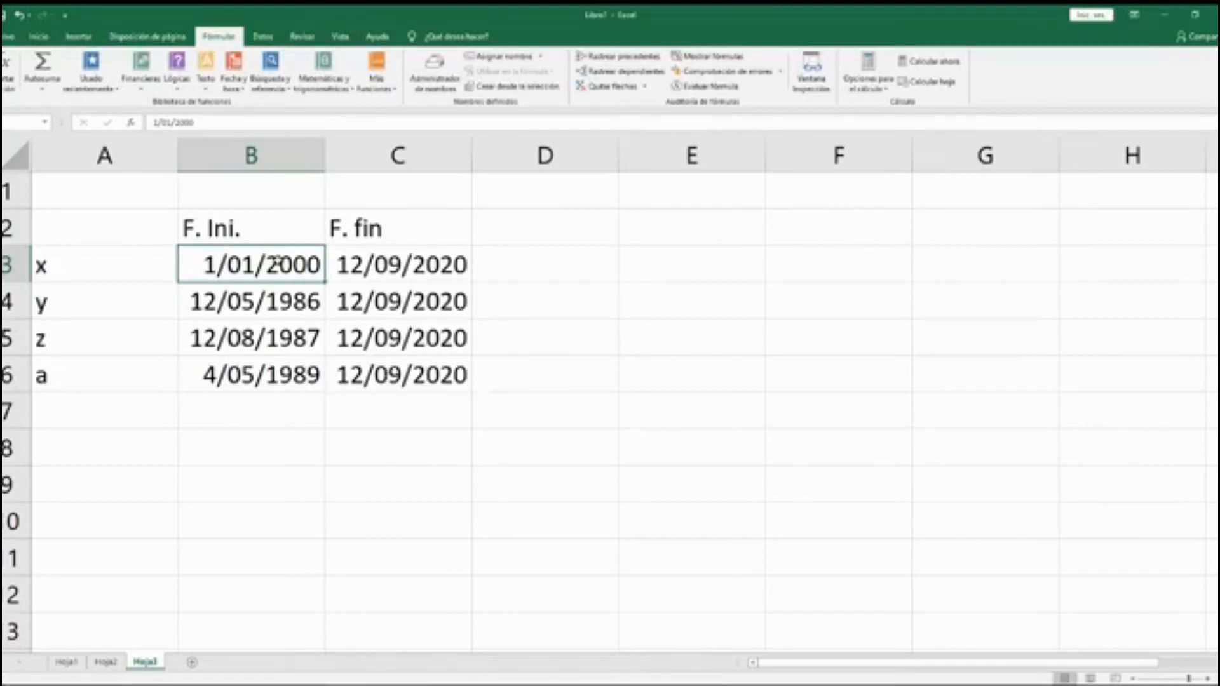
# Check the start date in B3 against the end date in C3 and the empty cells beside them.
pyautogui.click(352, 265)
pyautogui.click(523, 287)
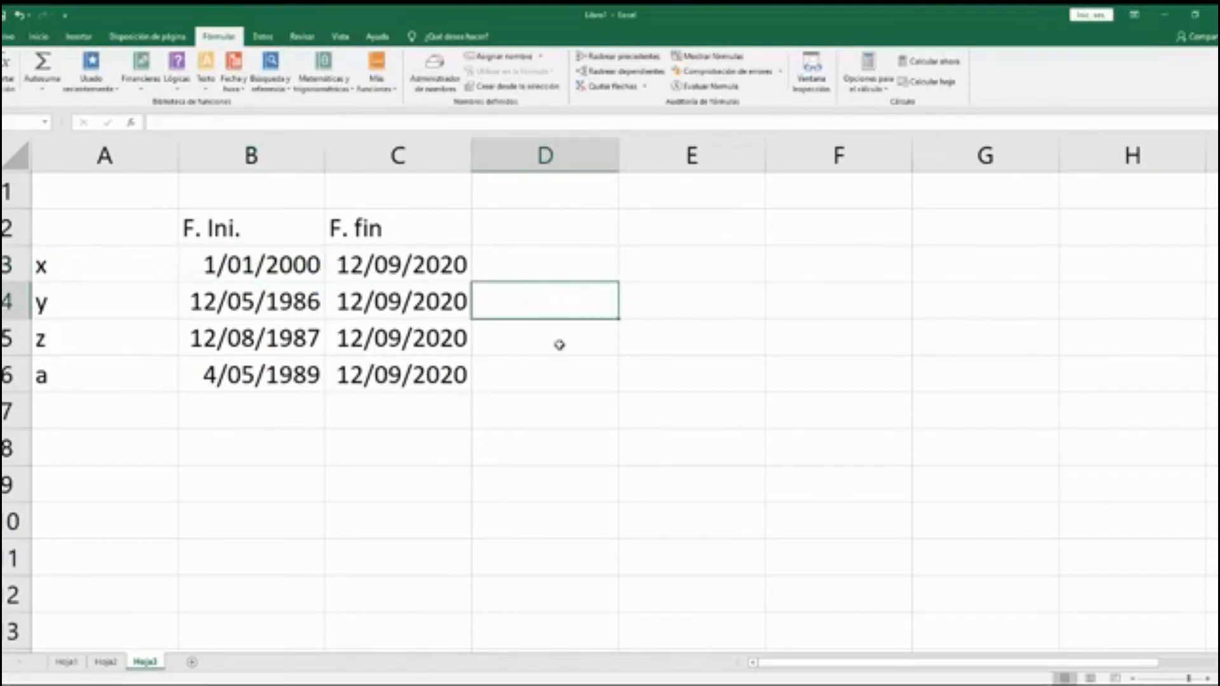
pyautogui.click(261, 254)
pyautogui.click(397, 265)
pyautogui.click(624, 286)
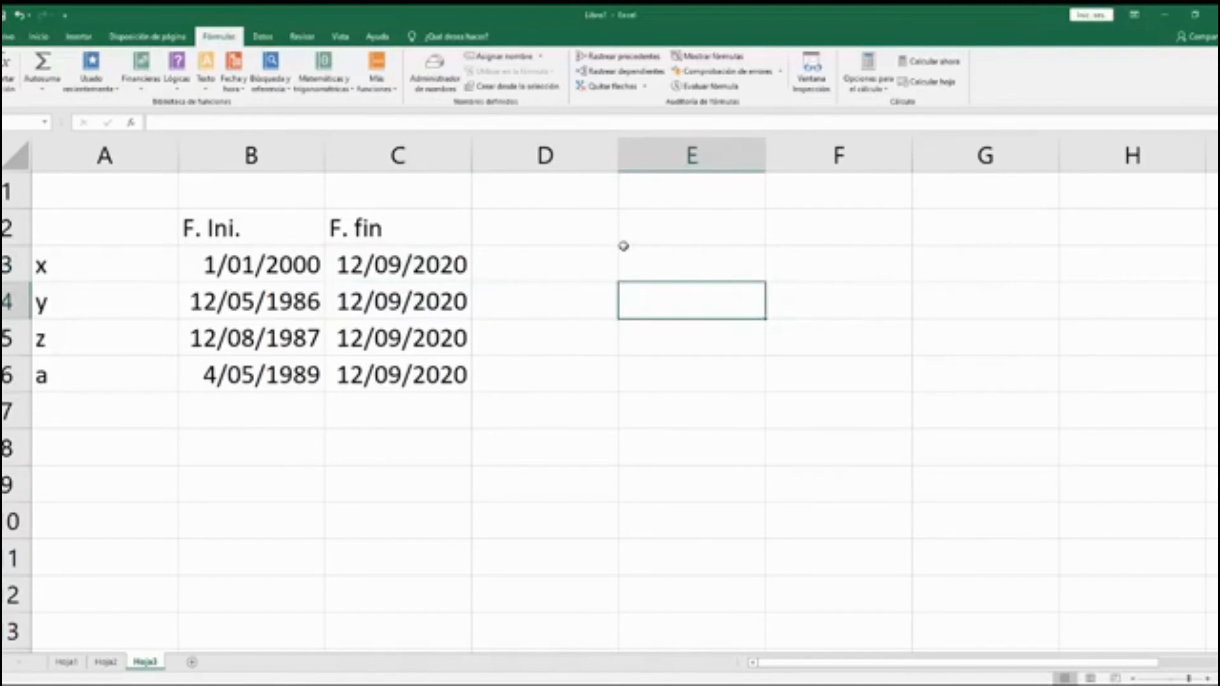
pyautogui.click(600, 262)
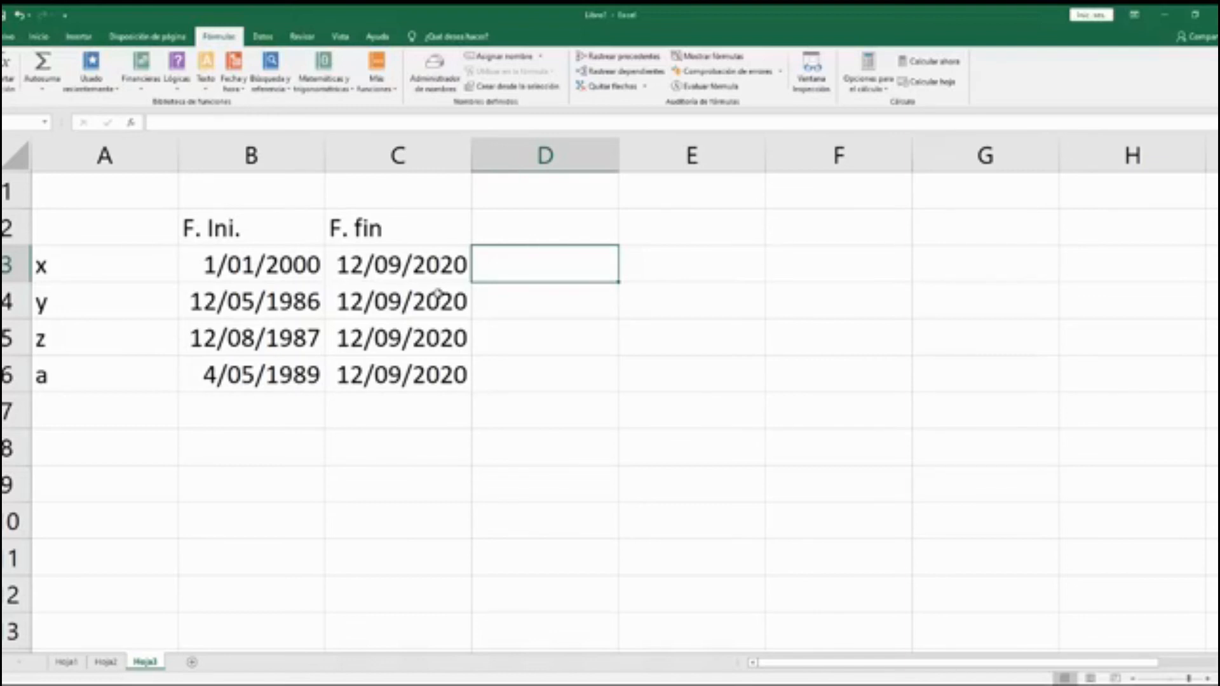
# Add the column headers "Años" in D2, "Meses" in E2 and "Dias" in F2.
pyautogui.click(580, 227)
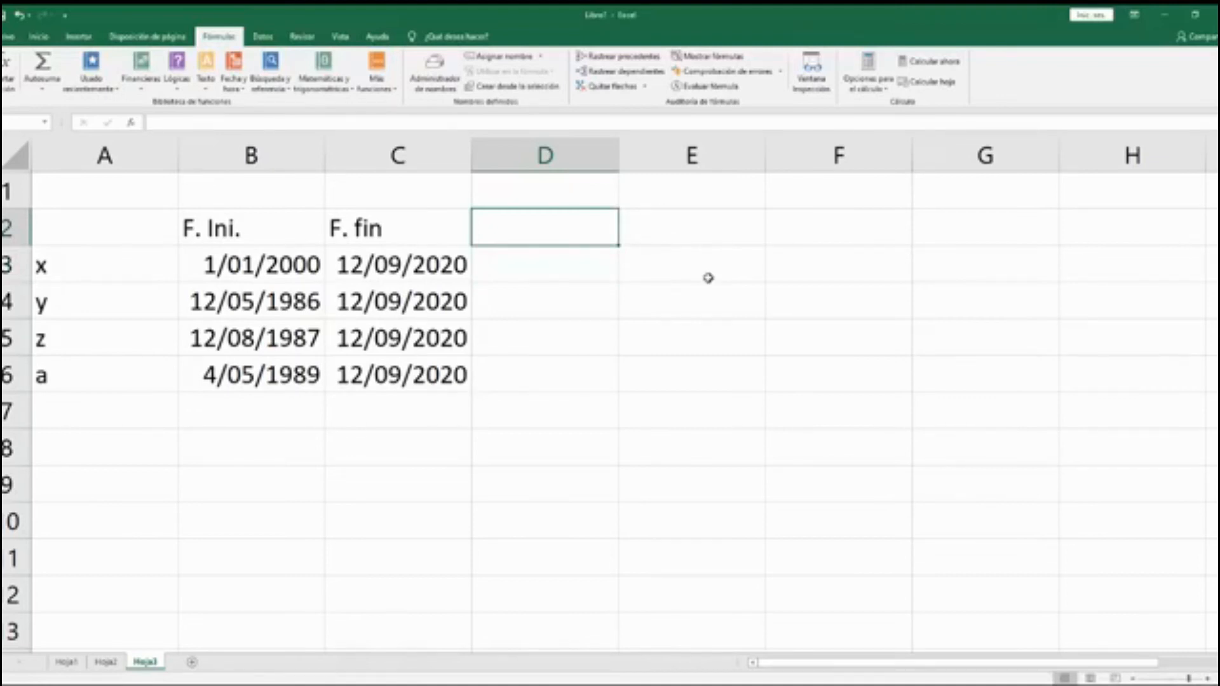
pyautogui.write('Años')
pyautogui.press('Tab')
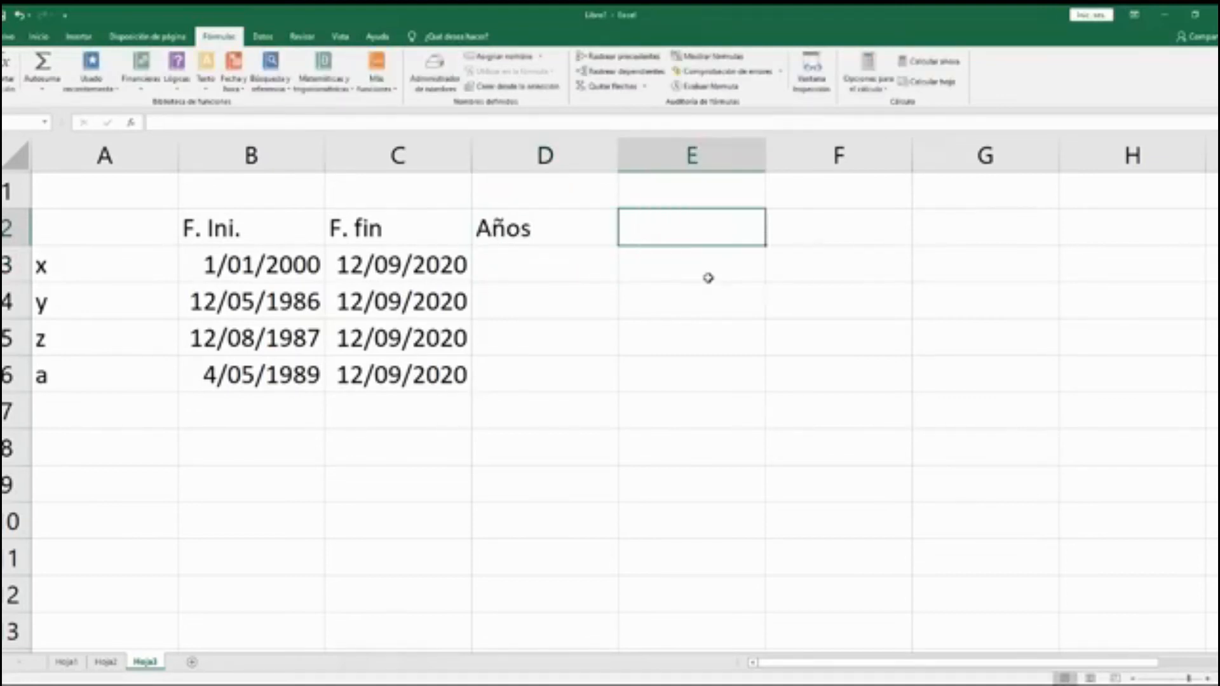
pyautogui.write('Meses')
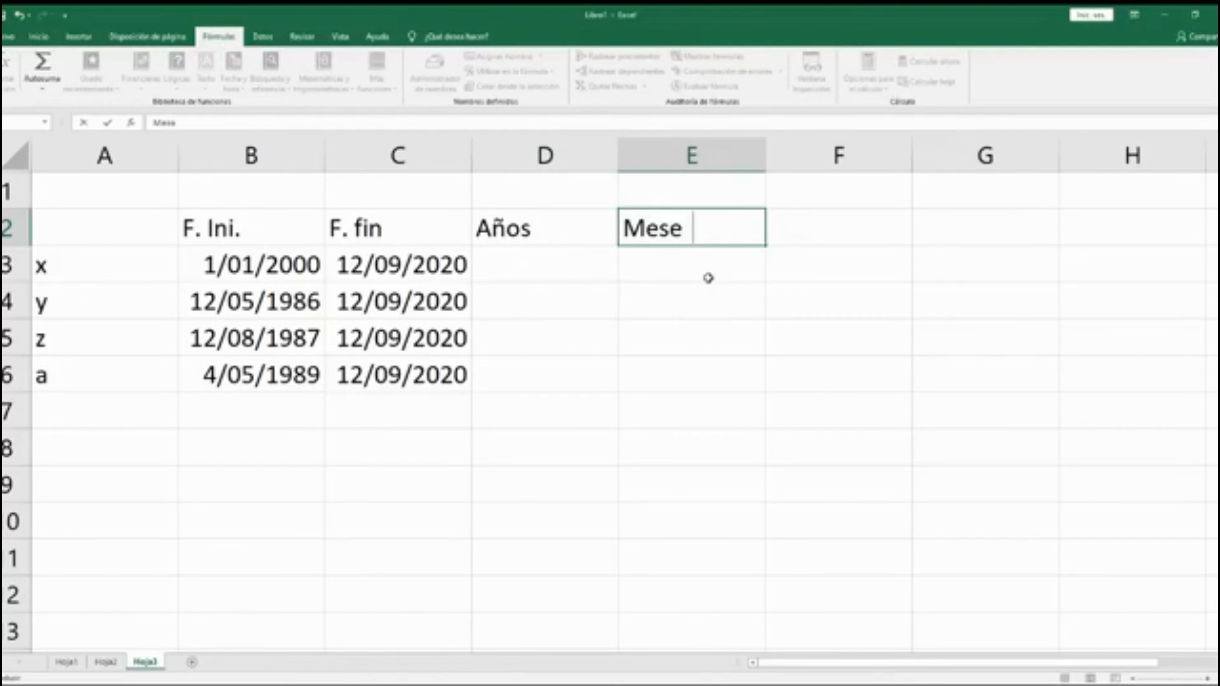
pyautogui.press('Tab')
pyautogui.write('Dias')
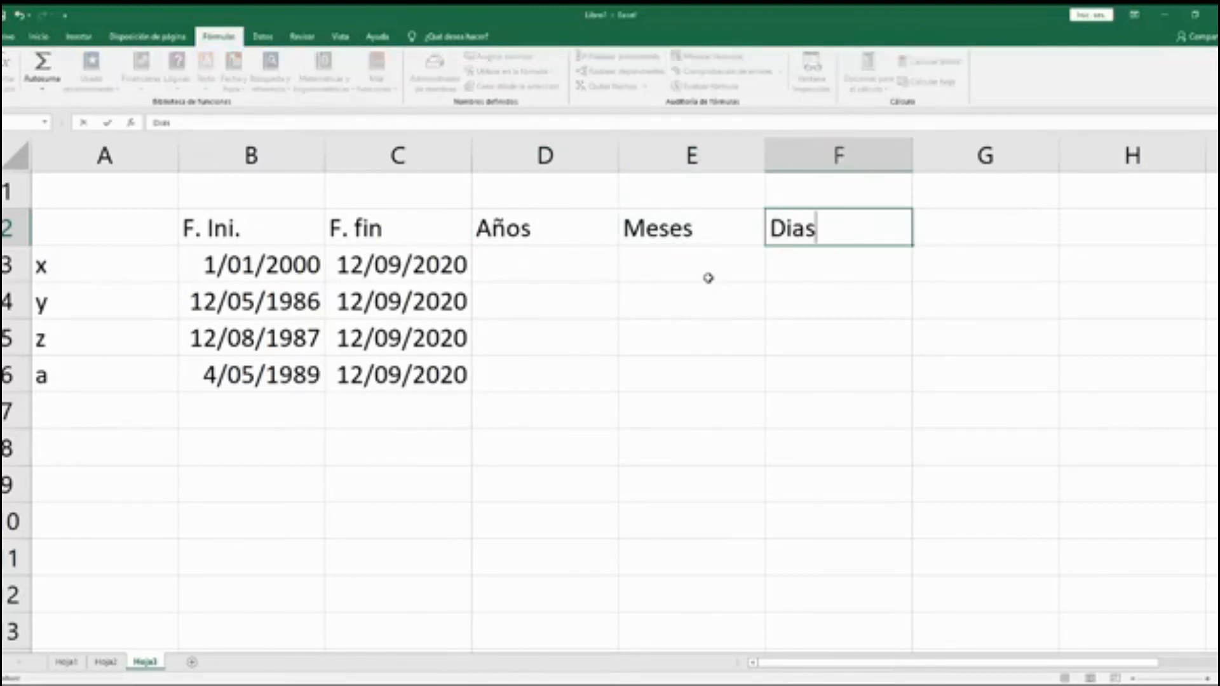
pyautogui.press('Return')
pyautogui.click(708, 278)
# Write the function name "sifecha" as a note in cell C8 and select the dates in B3 to C6.
pyautogui.click(292, 264)
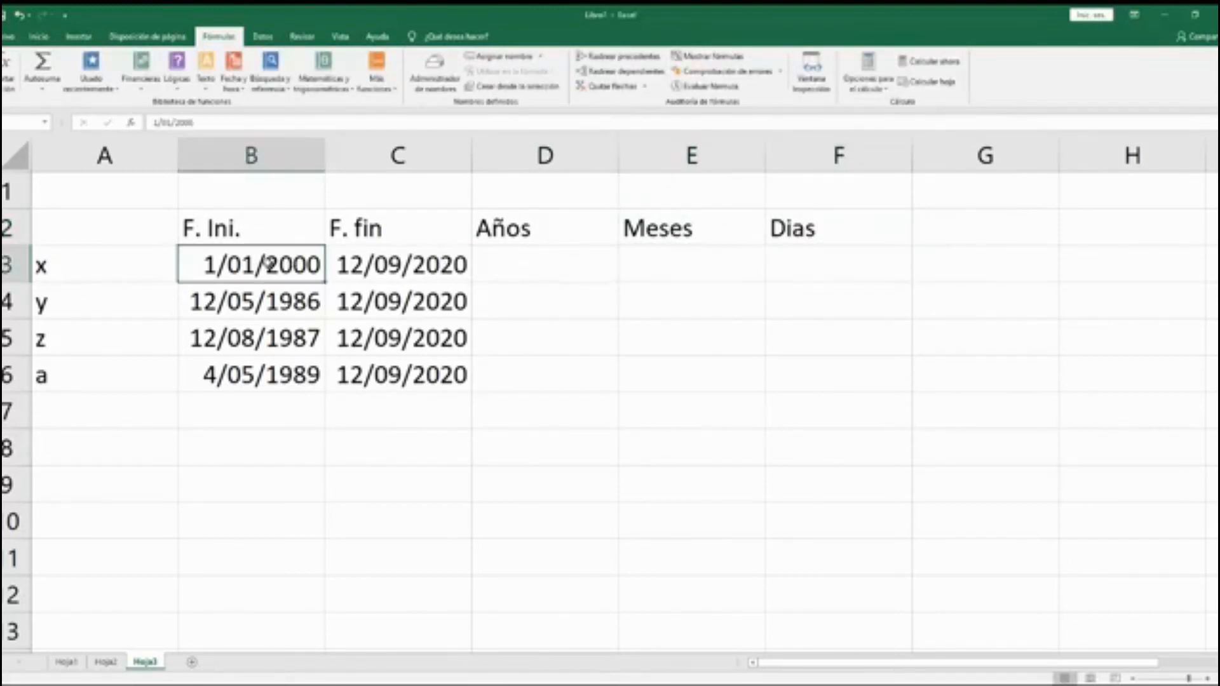
pyautogui.click(378, 267)
pyautogui.click(679, 350)
pyautogui.click(425, 452)
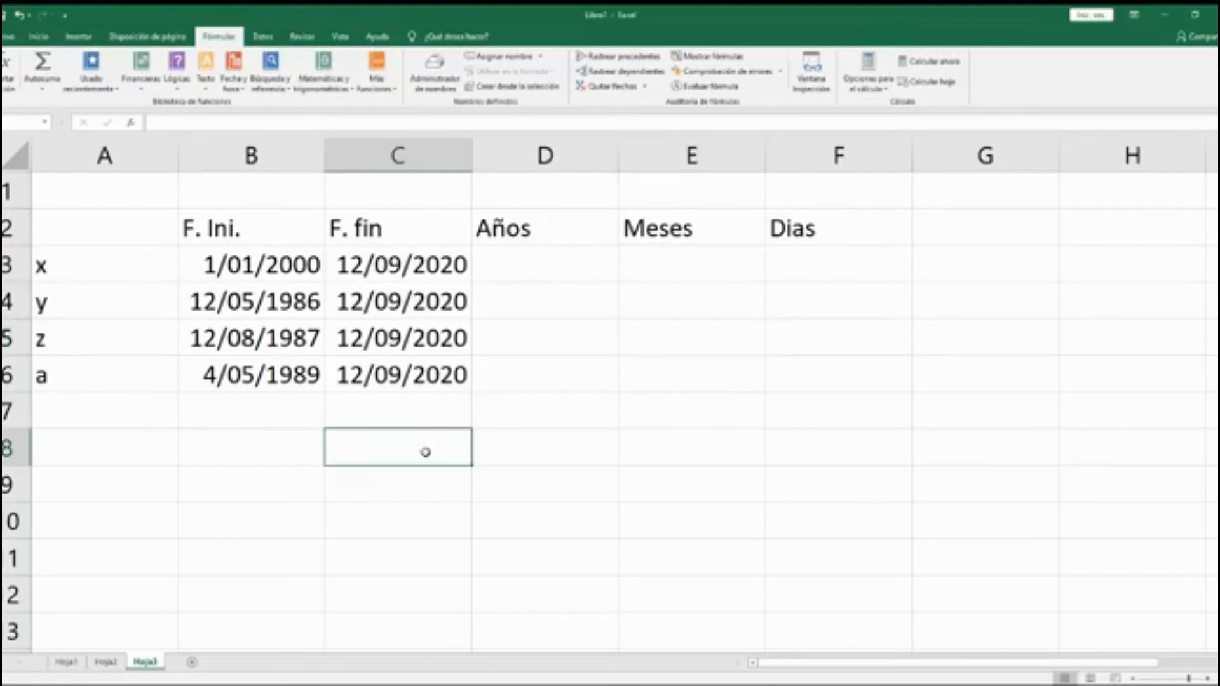
pyautogui.write('sifecha')
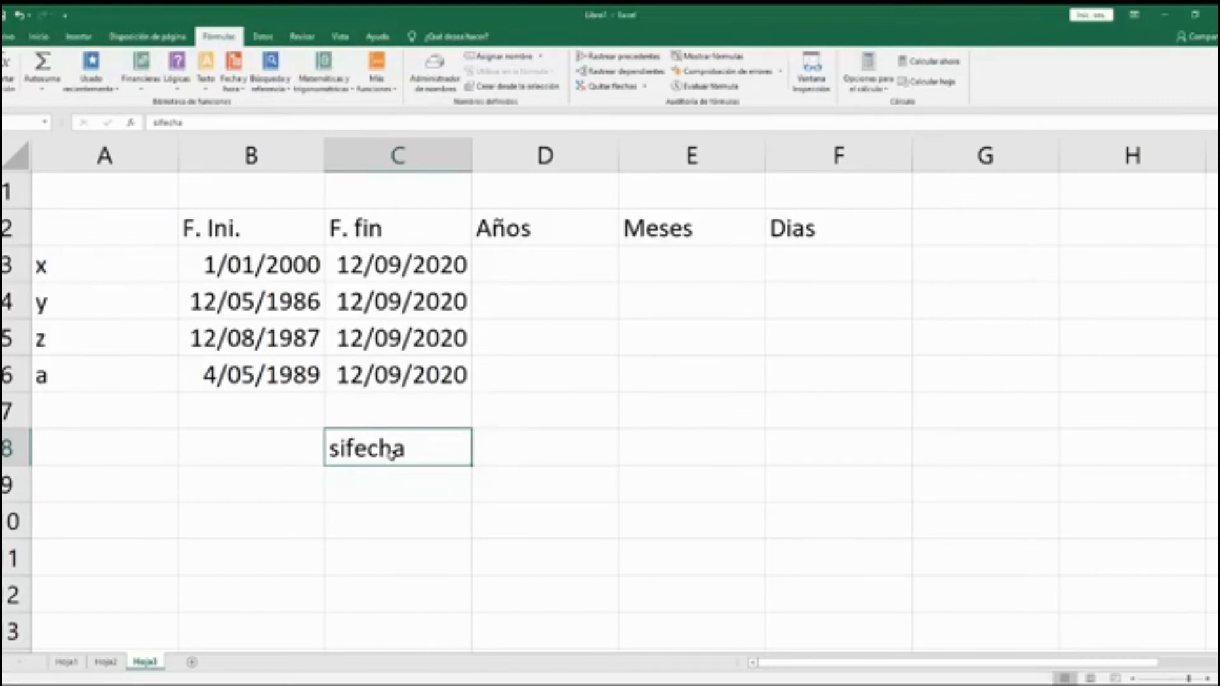
pyautogui.click(545, 455)
pyautogui.moveTo(317, 255); pyautogui.dragTo(465, 385)
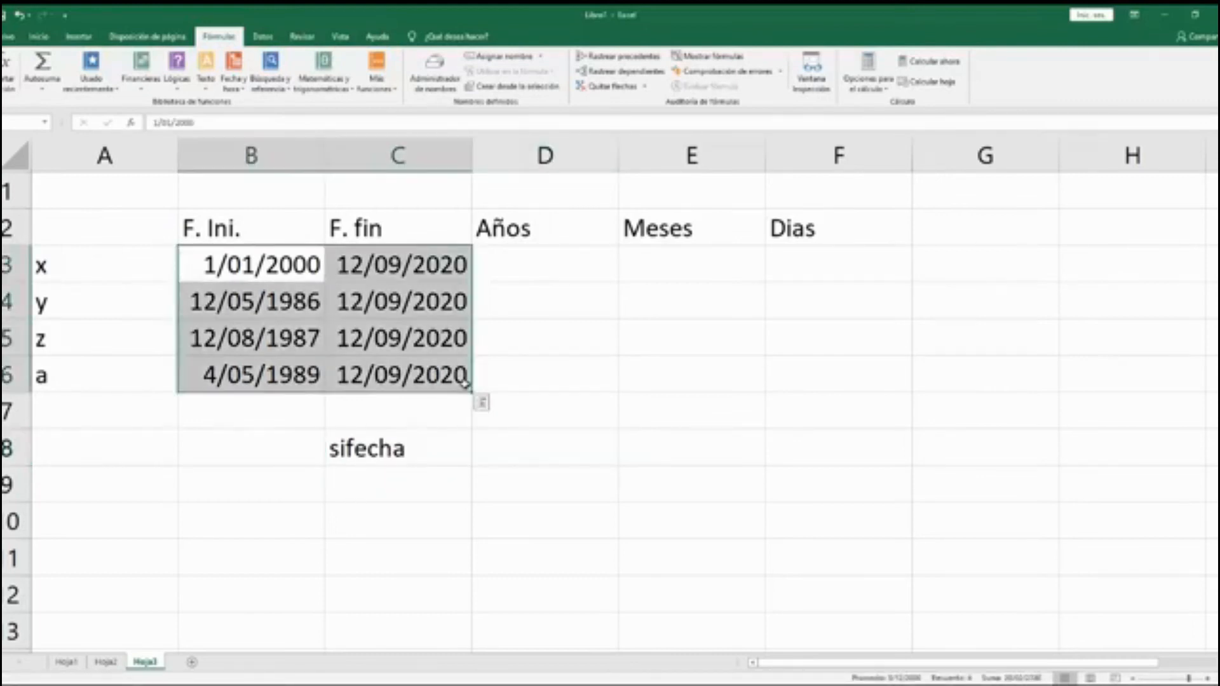
# Search for "sifecha" in the Insert Function dialog from cell C8, and close the dialog without inserting anything.
pyautogui.click(415, 445)
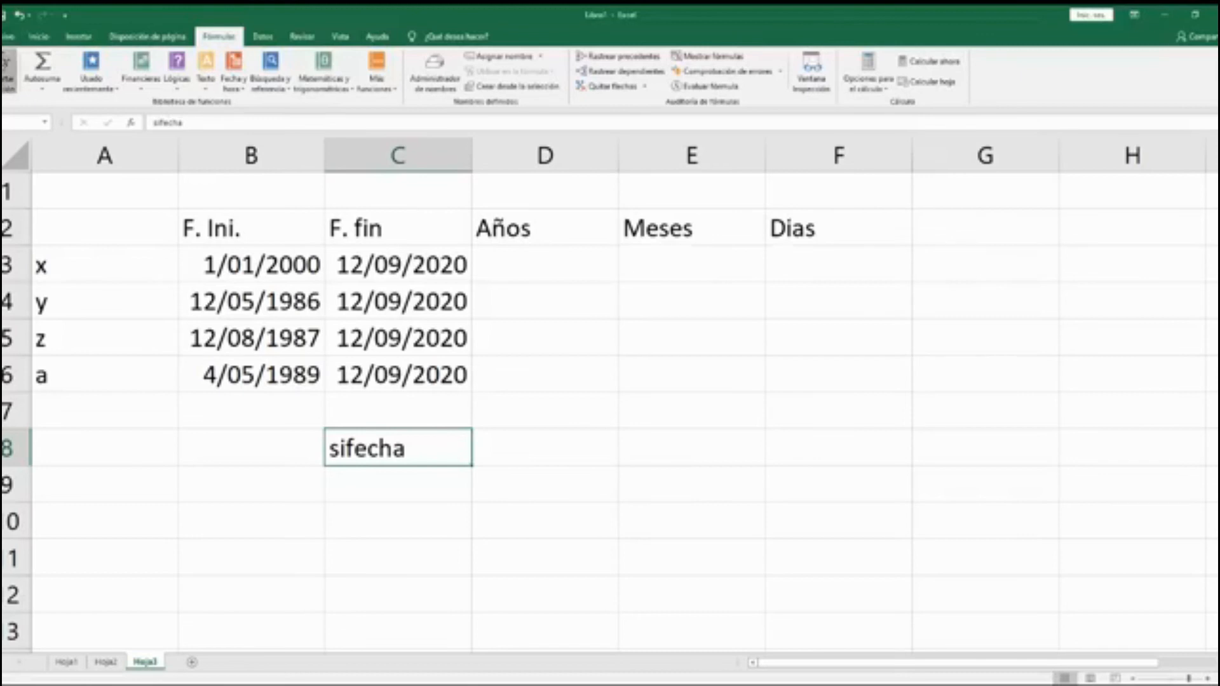
pyautogui.click(10, 70)
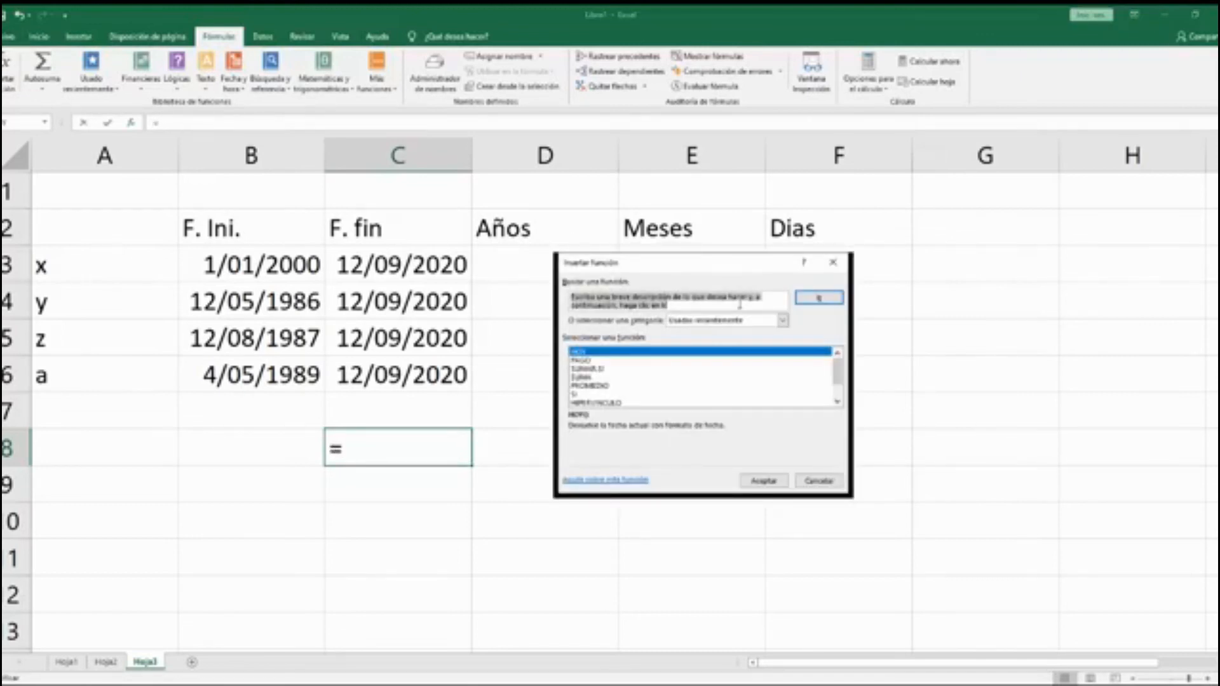
pyautogui.write('sifecha')
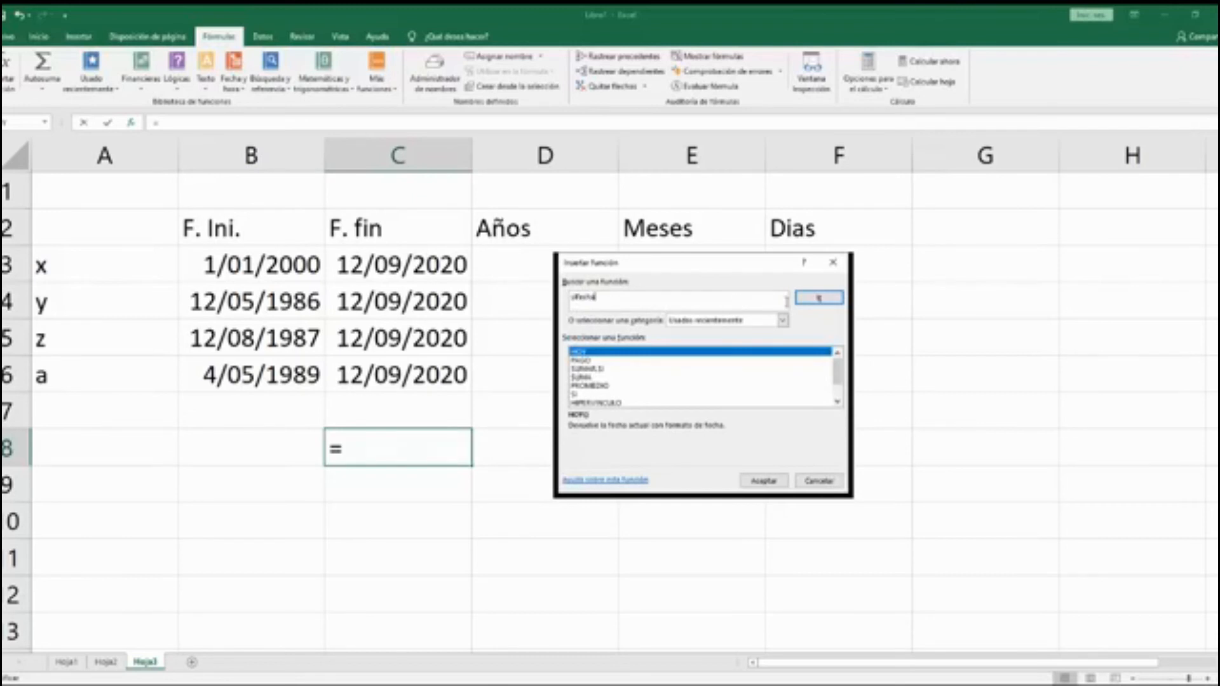
pyautogui.press('Return')
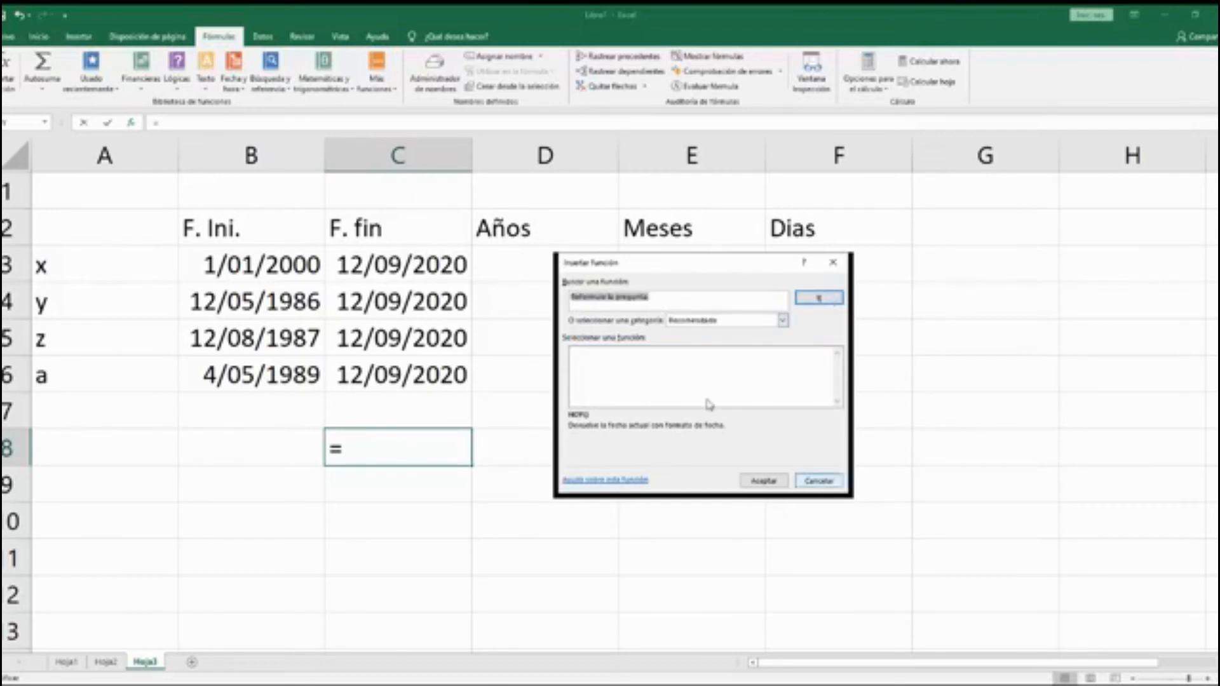
pyautogui.press('Escape')
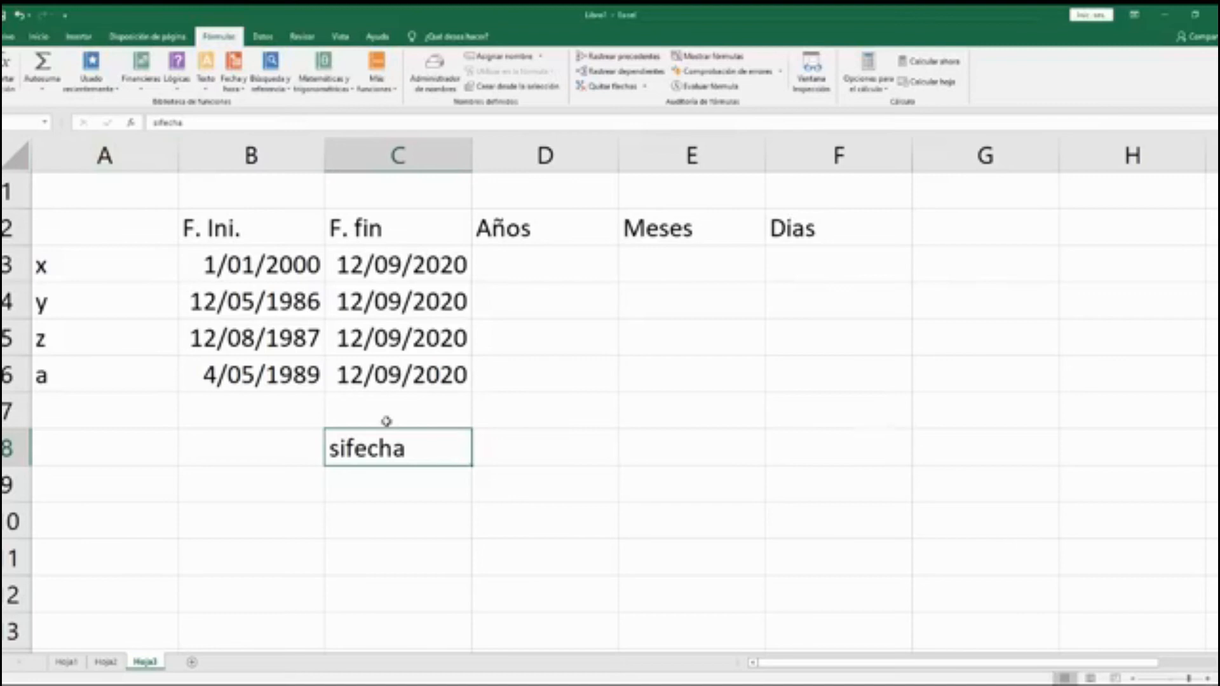
# Start a SUMAR.SI formula in cell D9 to view its argument hint, and discard the entry.
pyautogui.click(512, 266)
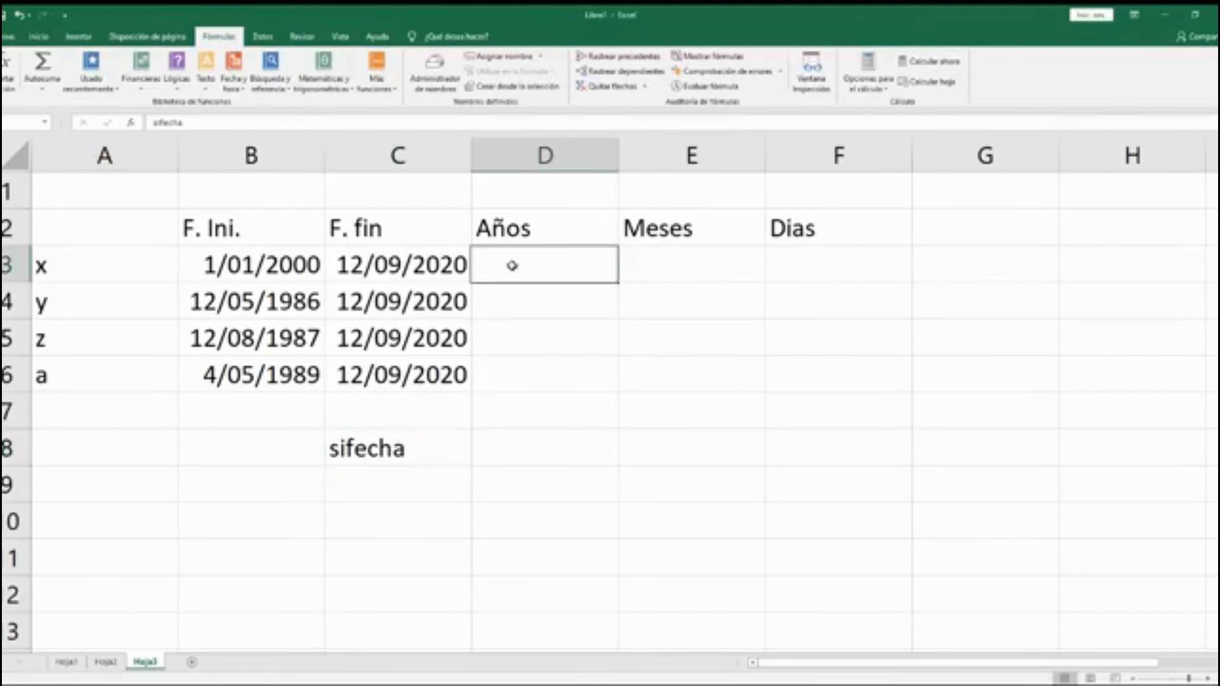
pyautogui.click(561, 487)
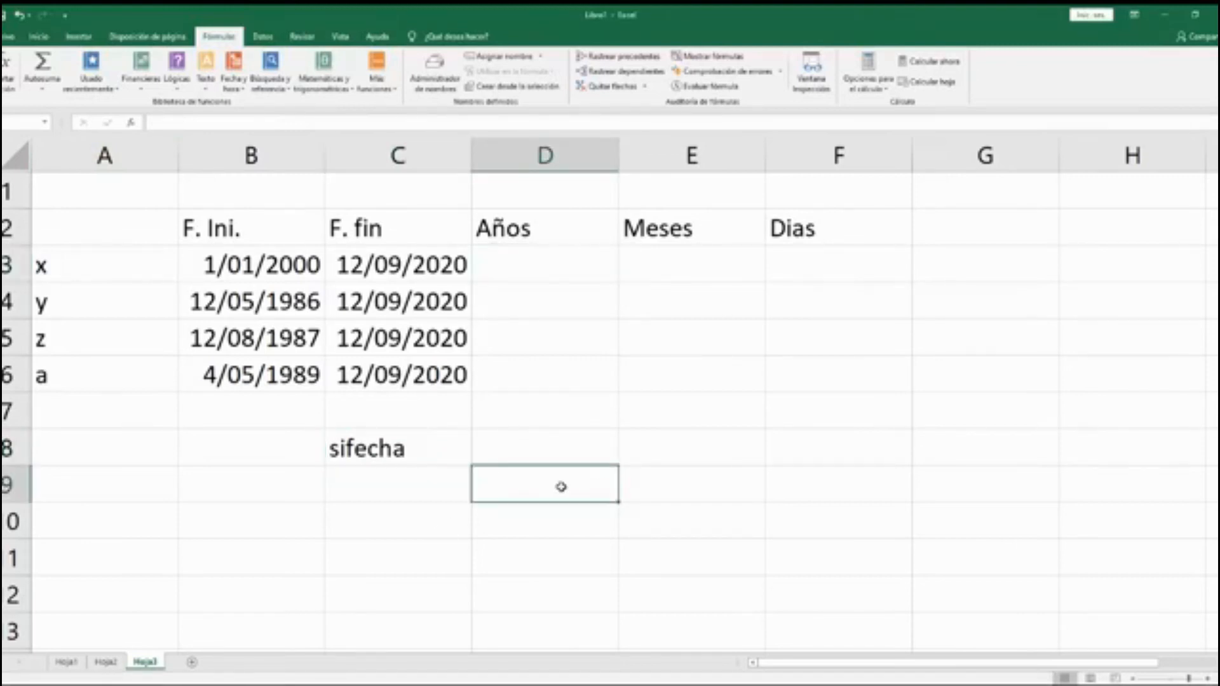
pyautogui.write('=suma')
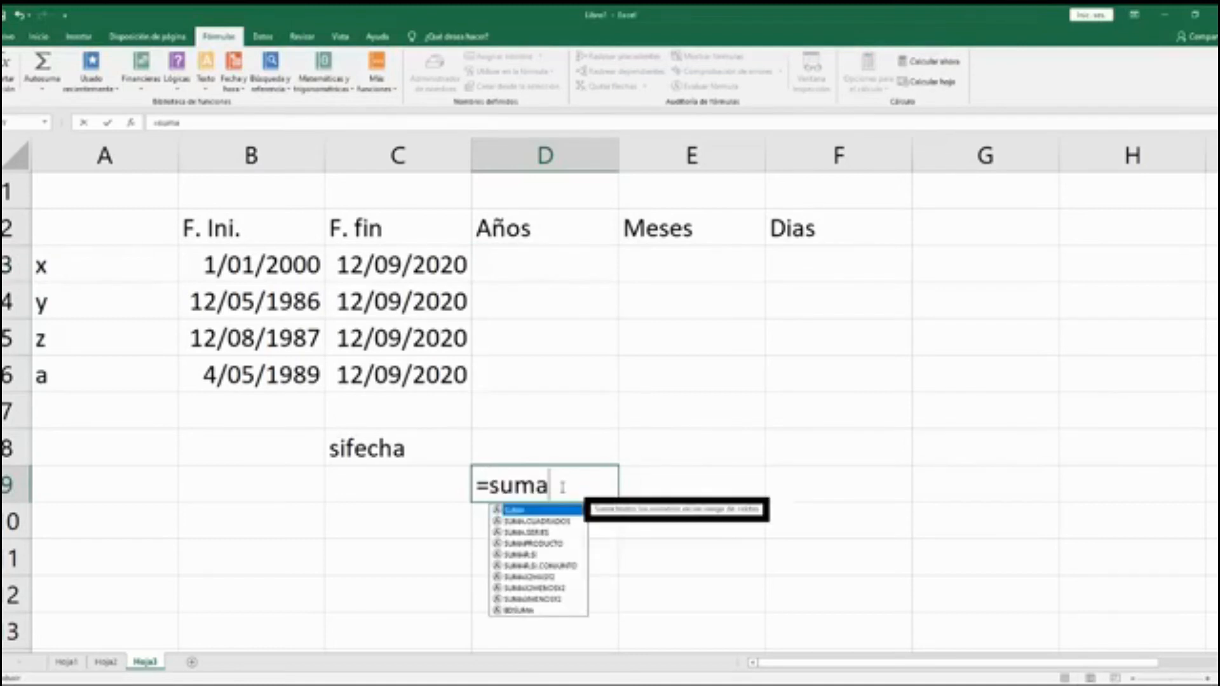
pyautogui.write('.si(')
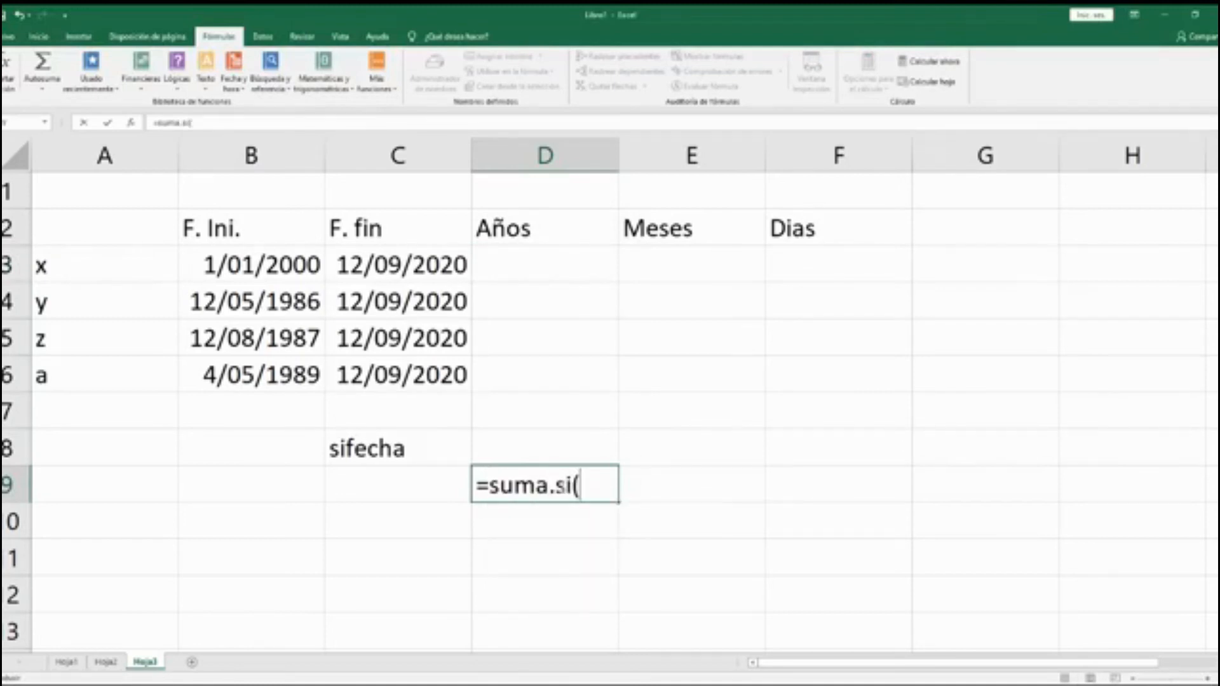
pyautogui.press('BackSpace')
pyautogui.press('BackSpace')
pyautogui.press('BackSpace')
pyautogui.press('BackSpace')
pyautogui.write('r.si')
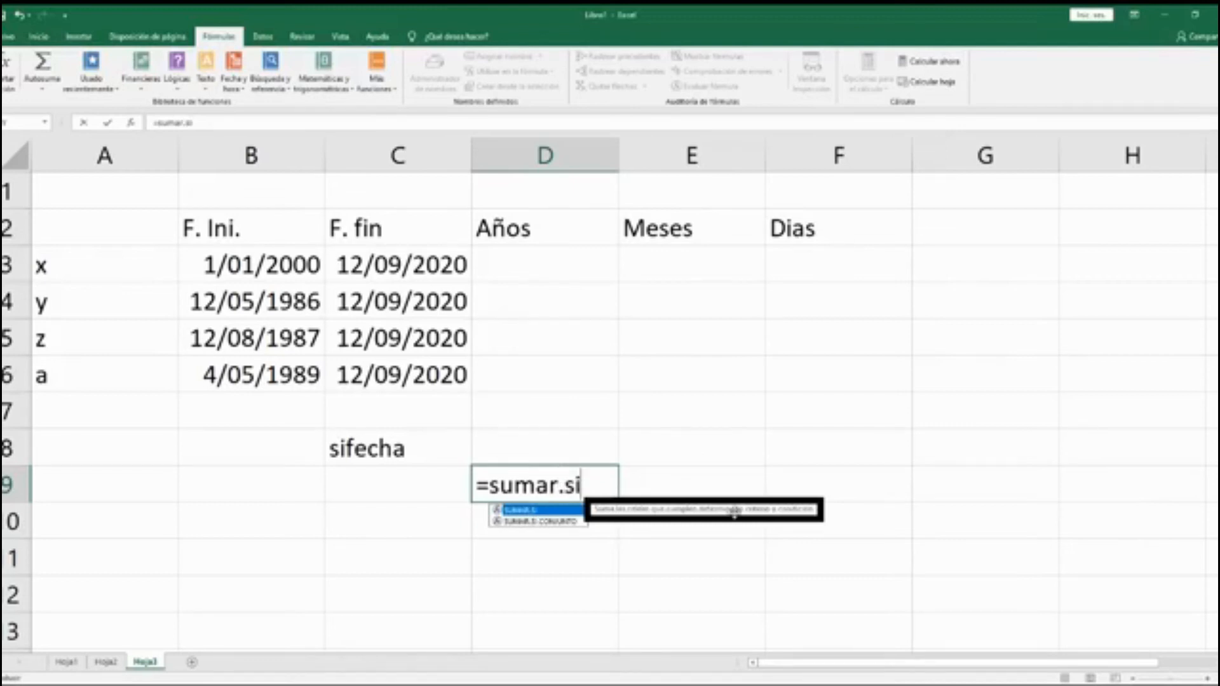
pyautogui.write('(')
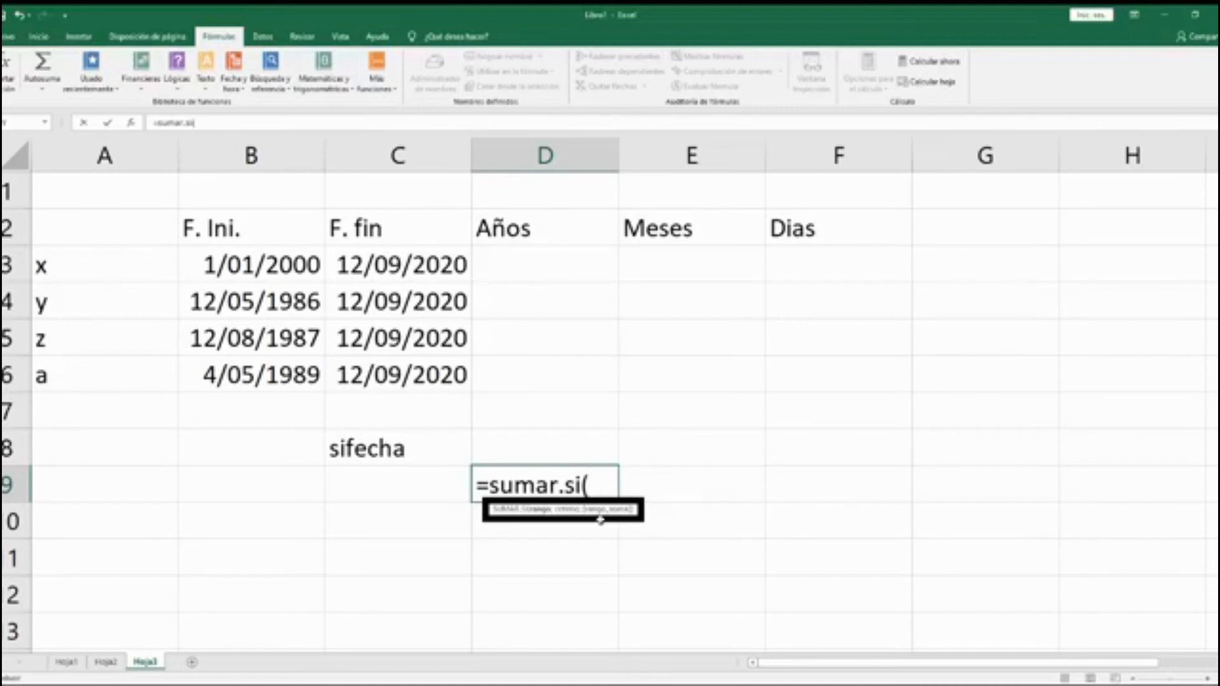
pyautogui.press('Escape')
# Start a SIFECHA formula in cell D3 to check its argument hint, and discard the entry.
pyautogui.click(385, 450)
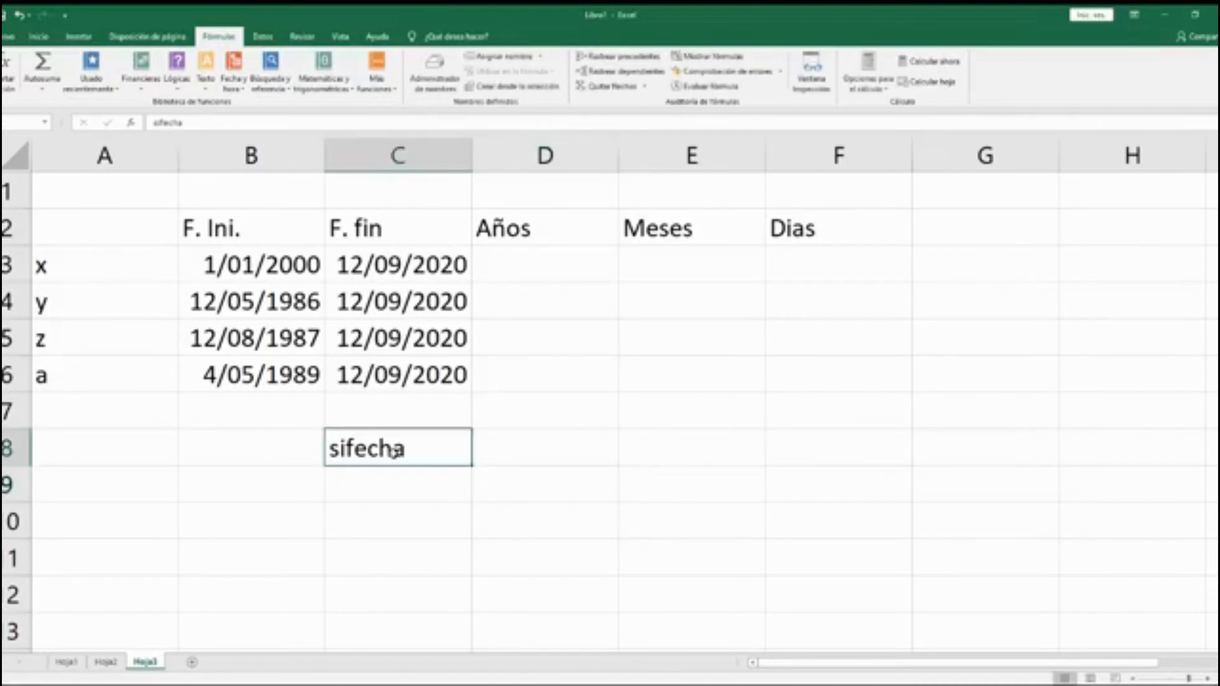
pyautogui.click(565, 272)
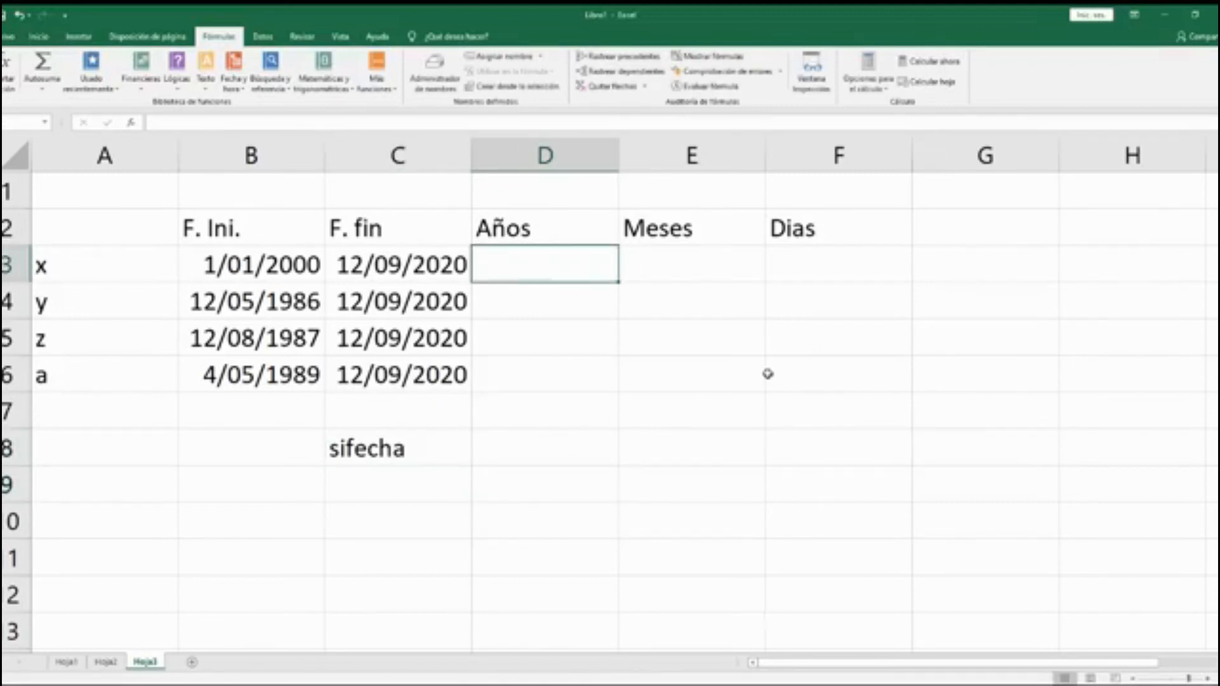
pyautogui.write('=s')
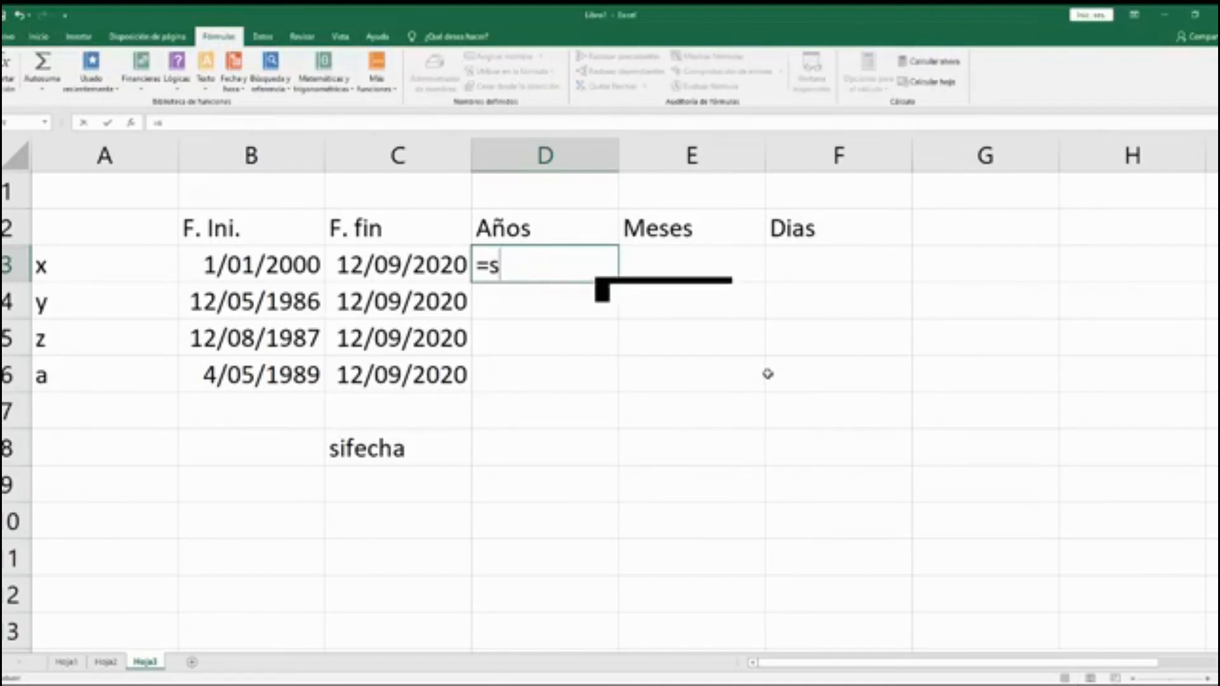
pyautogui.write('ifecha(')
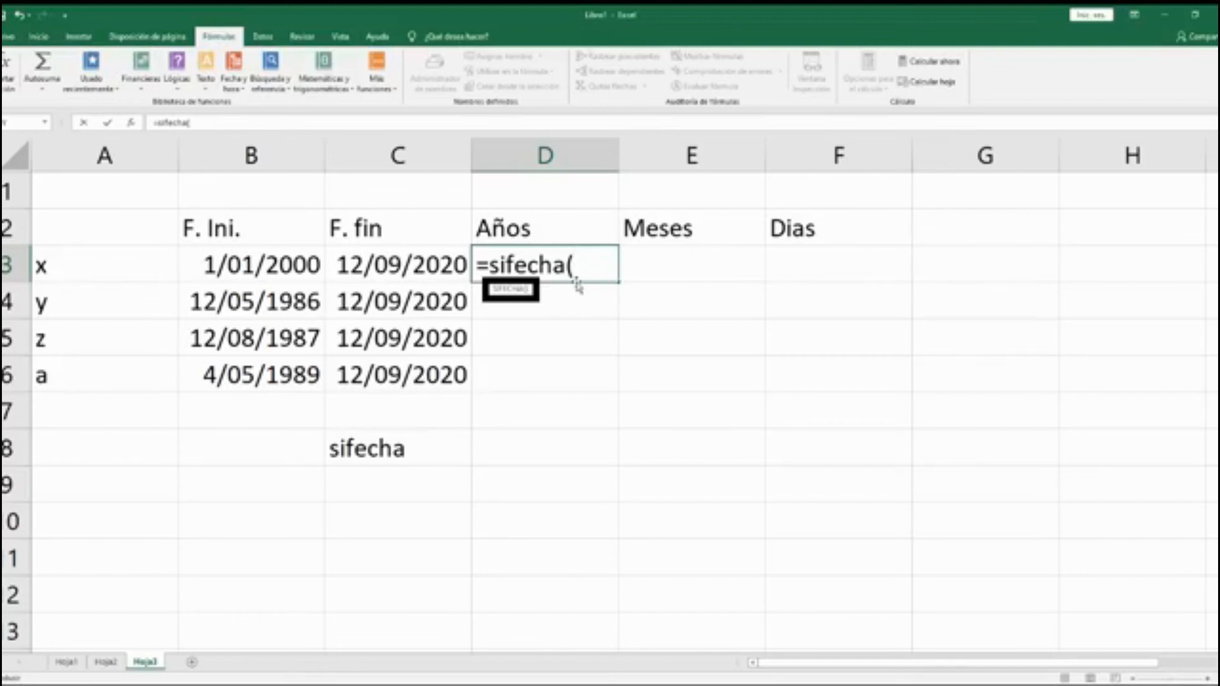
pyautogui.click(476, 440)
pyautogui.press('Escape')
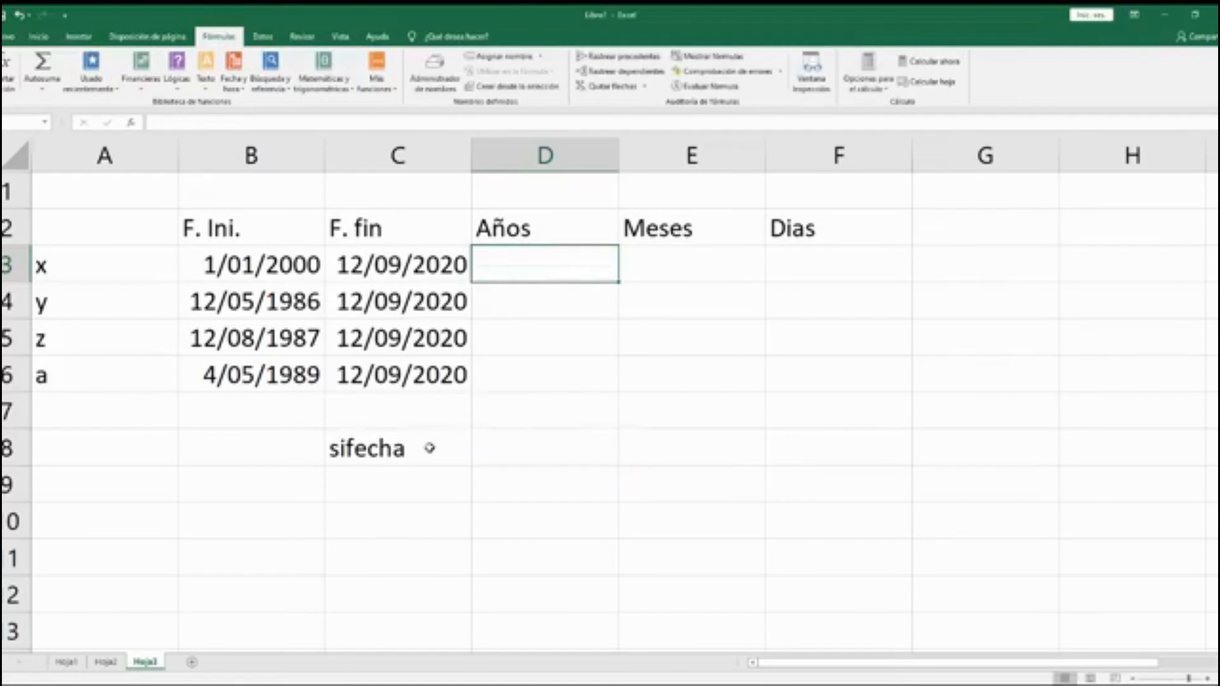
pyautogui.click(533, 447)
pyautogui.click(410, 468)
pyautogui.click(400, 455)
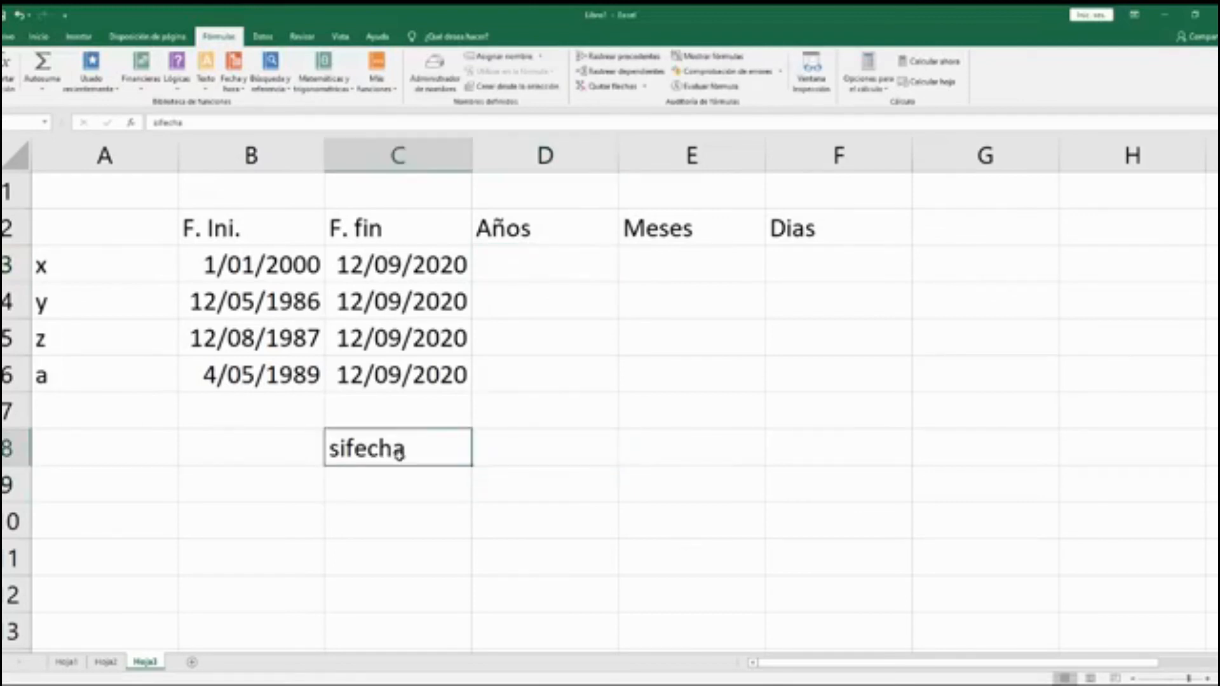
pyautogui.click(541, 451)
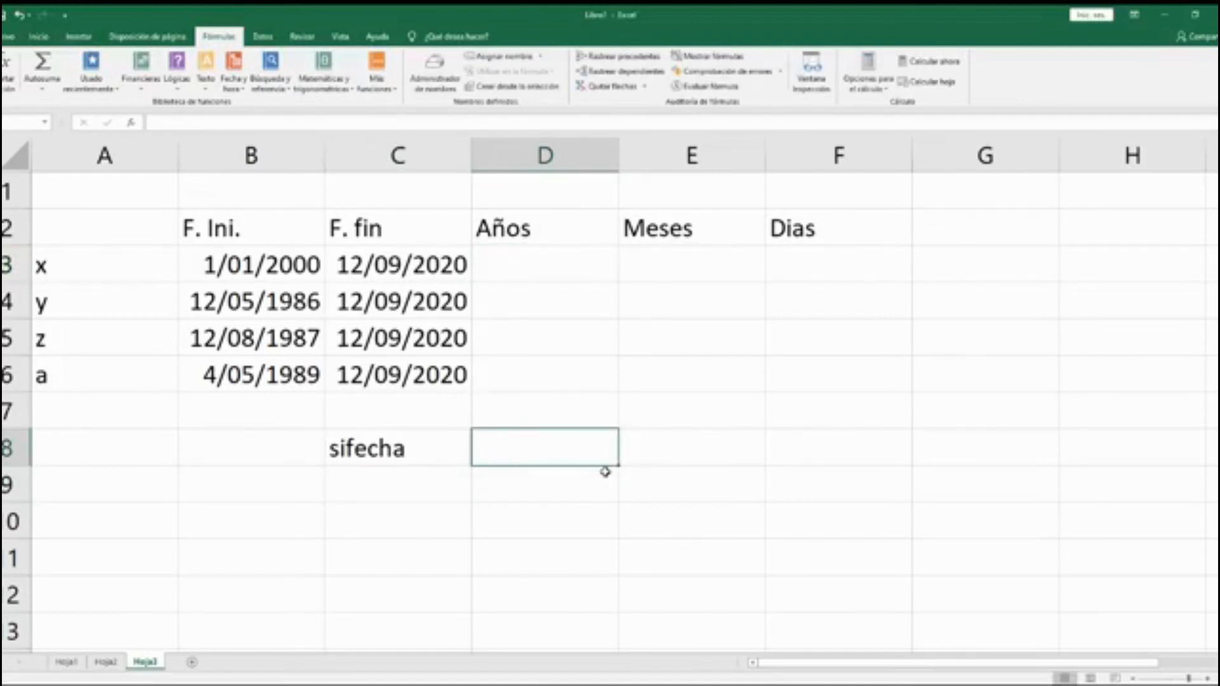
pyautogui.click(711, 455)
pyautogui.click(800, 452)
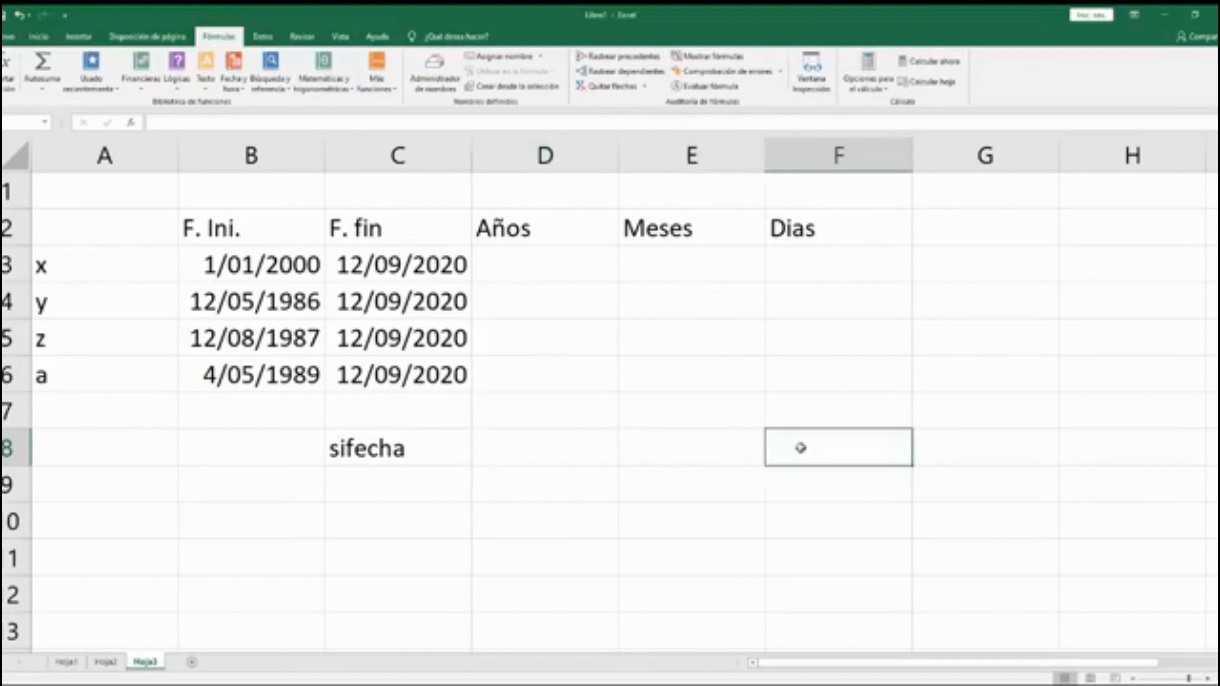
pyautogui.click(543, 444)
# Add an opening parenthesis after "sifecha" in the note in cell C8.
pyautogui.click(427, 449)
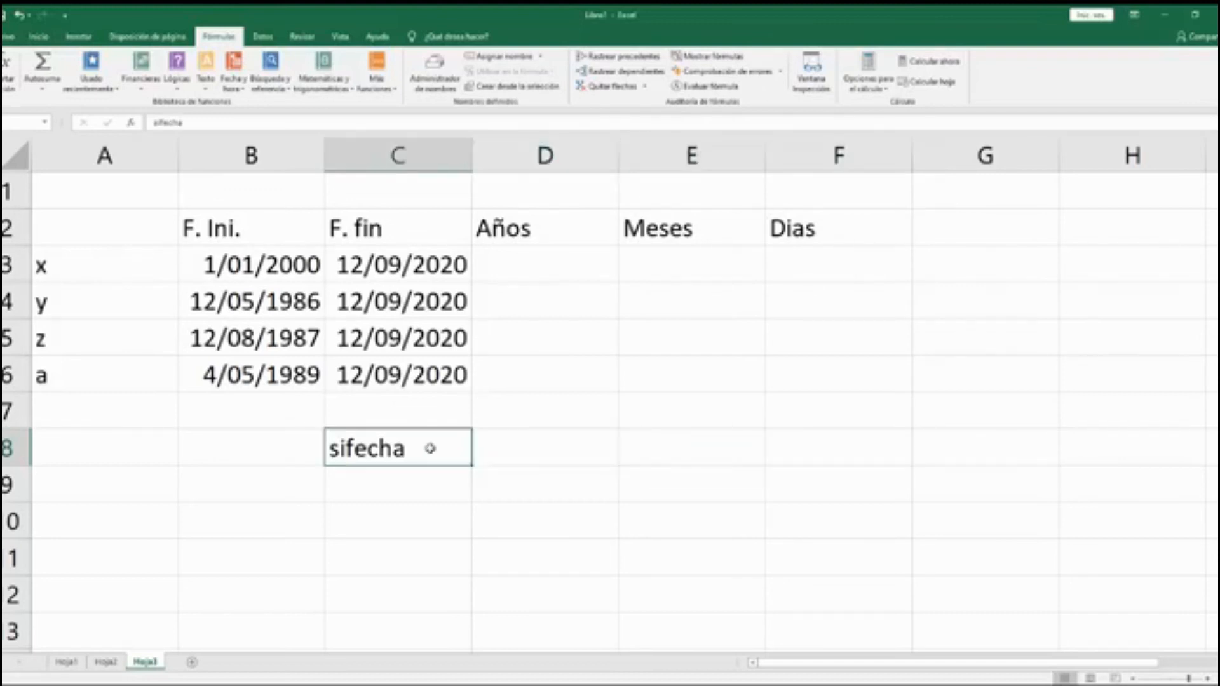
pyautogui.doubleClick(430, 449)
pyautogui.write('(')
pyautogui.press('Return')
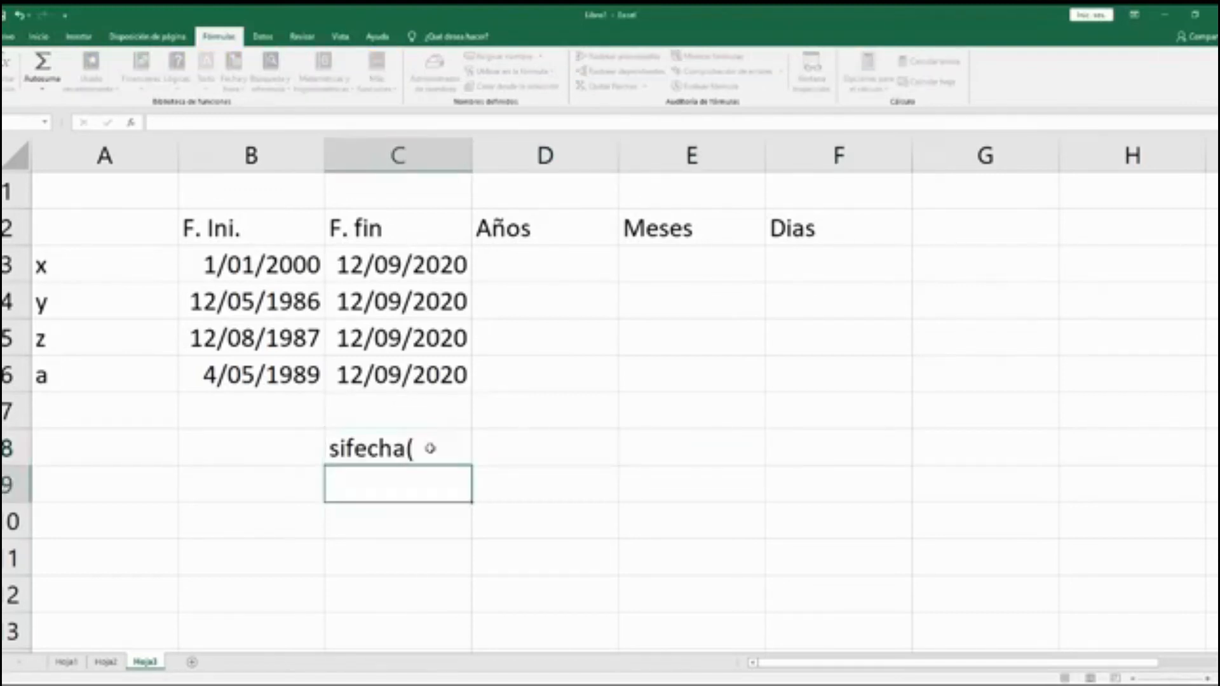
# Write the argument labels "fecha inicio" in D8 and "fecha fin" in E8 beside the sifecha note.
pyautogui.click(518, 448)
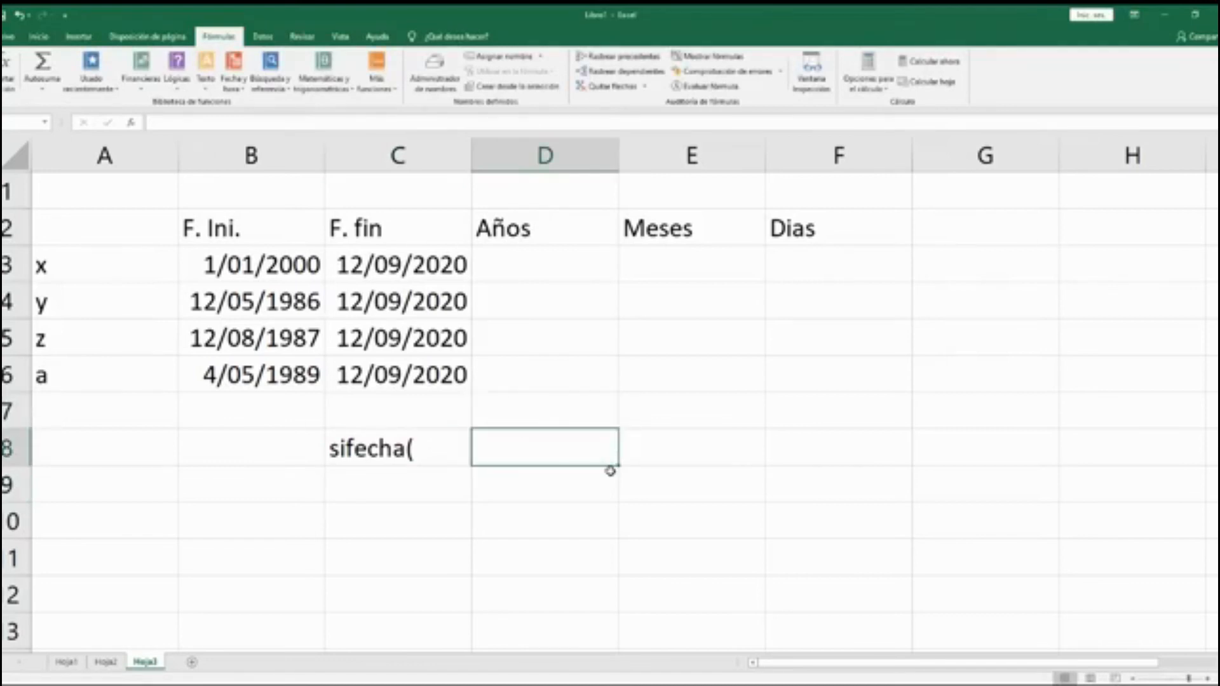
pyautogui.write('fecha ')
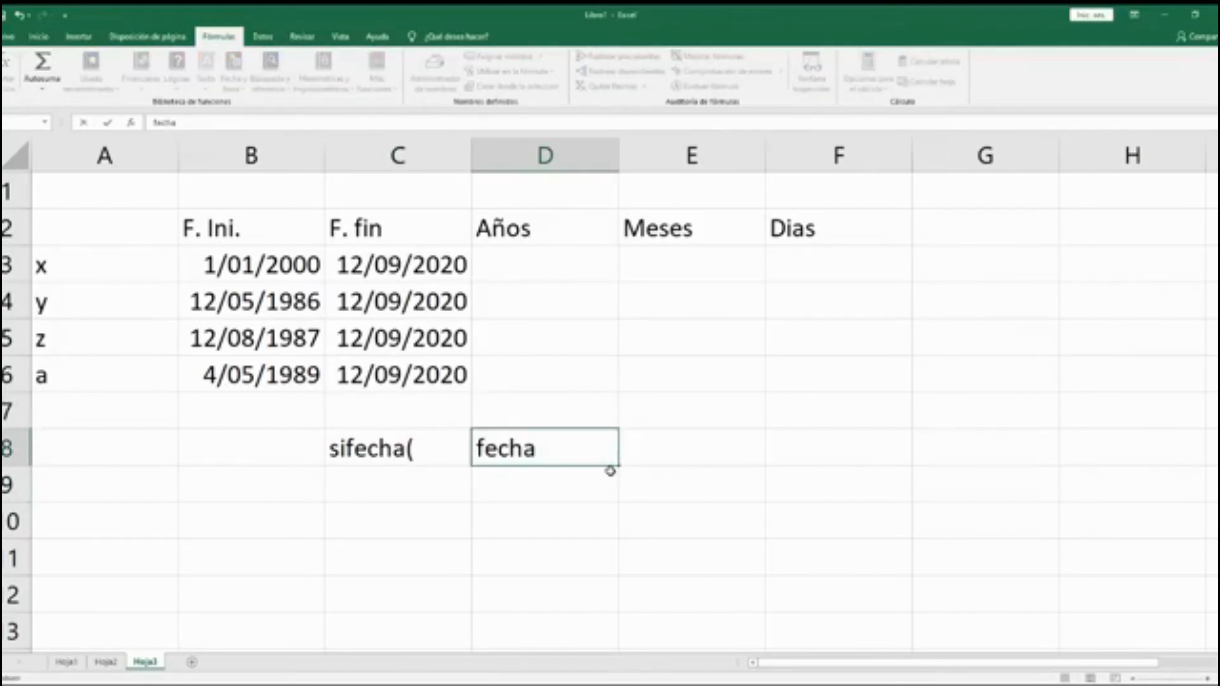
pyautogui.write('inicio')
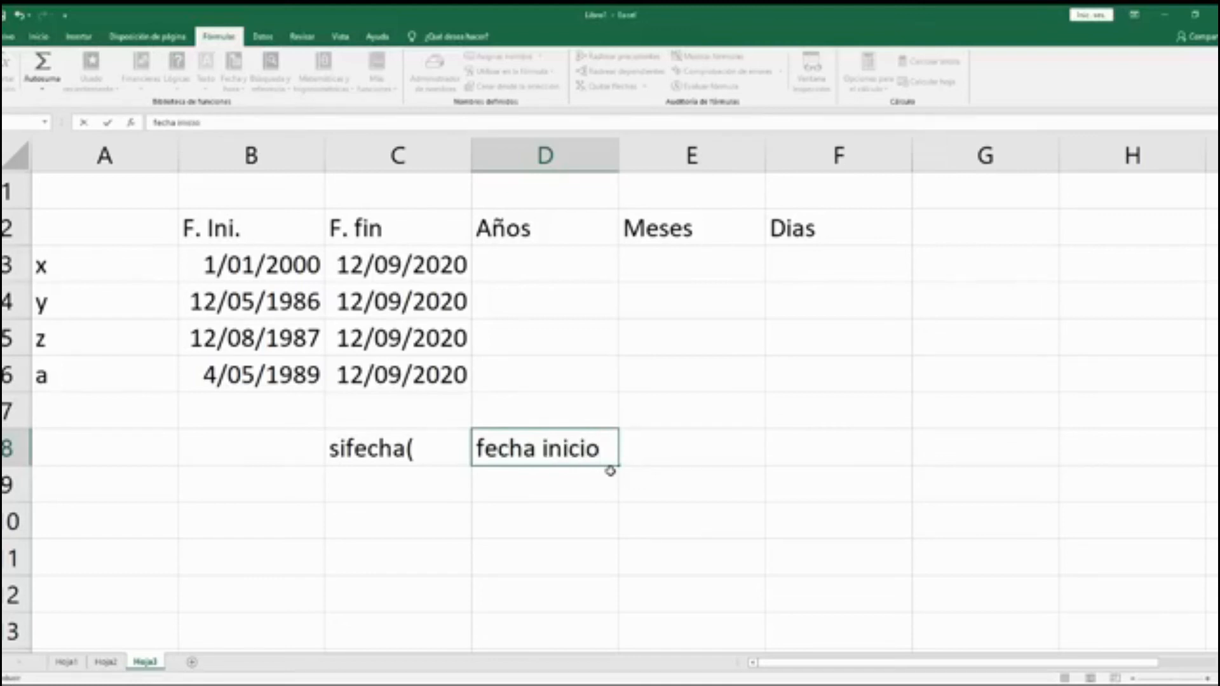
pyautogui.press('Tab')
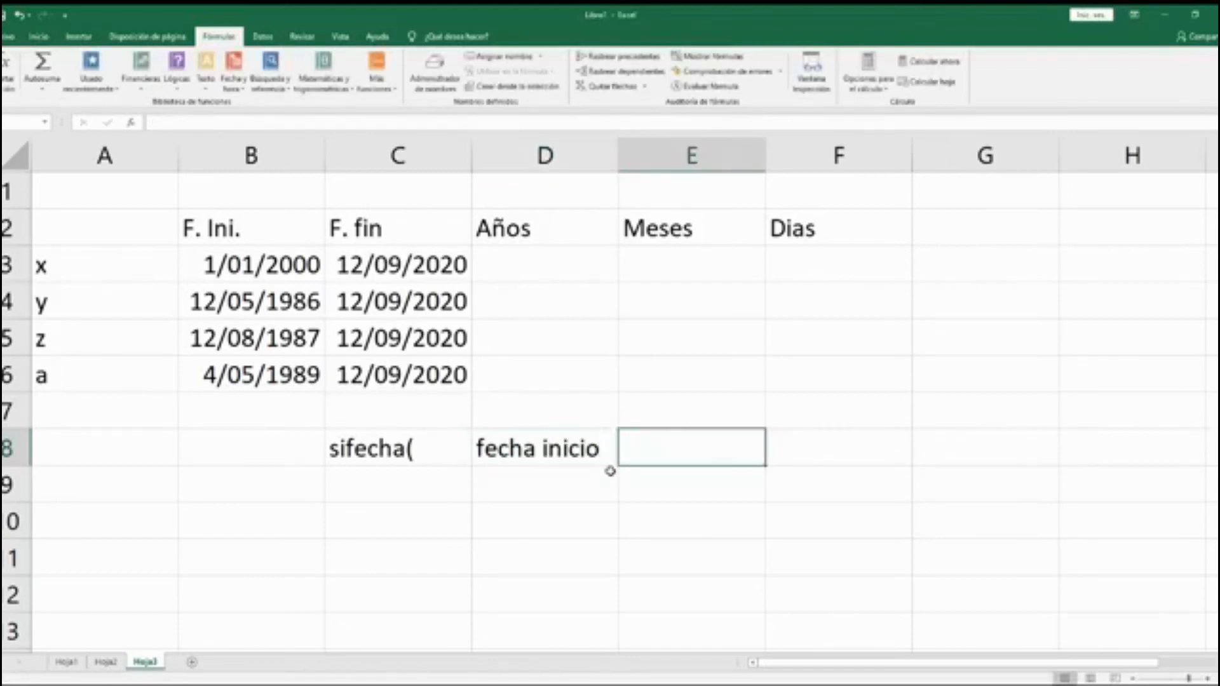
pyautogui.write('fe')
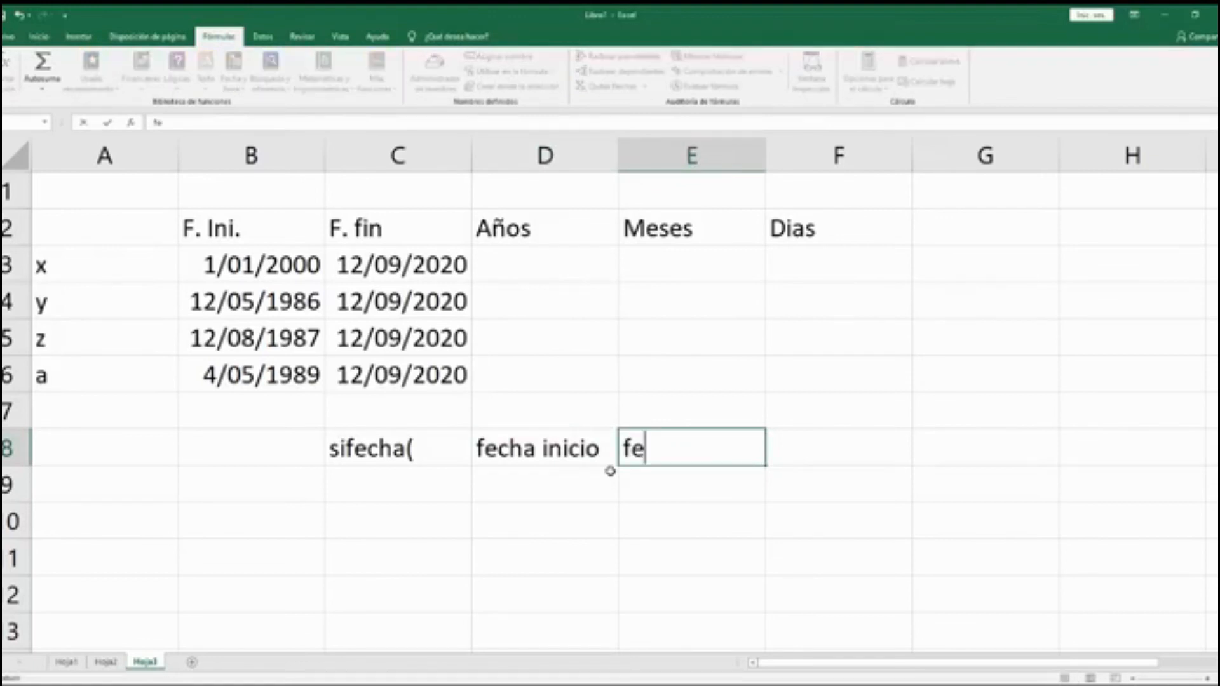
pyautogui.write('cha fin')
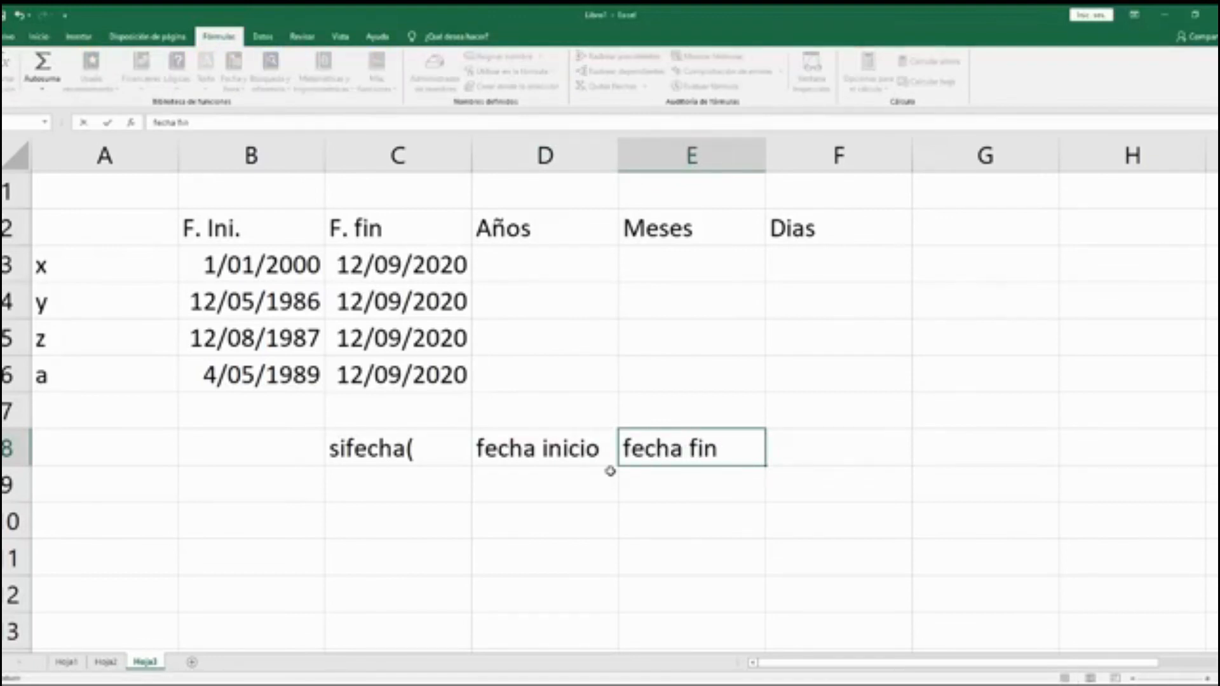
pyautogui.press('Tab')
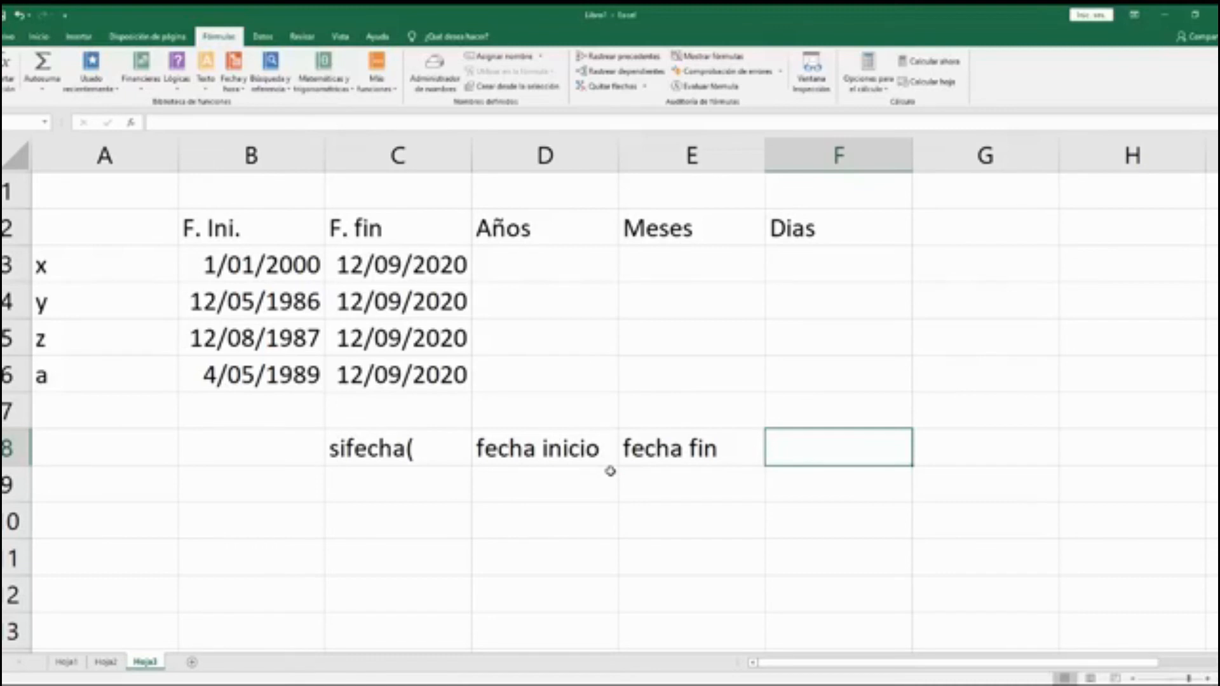
# Write the third argument label "tipo" in cell F8.
pyautogui.write('tipo')
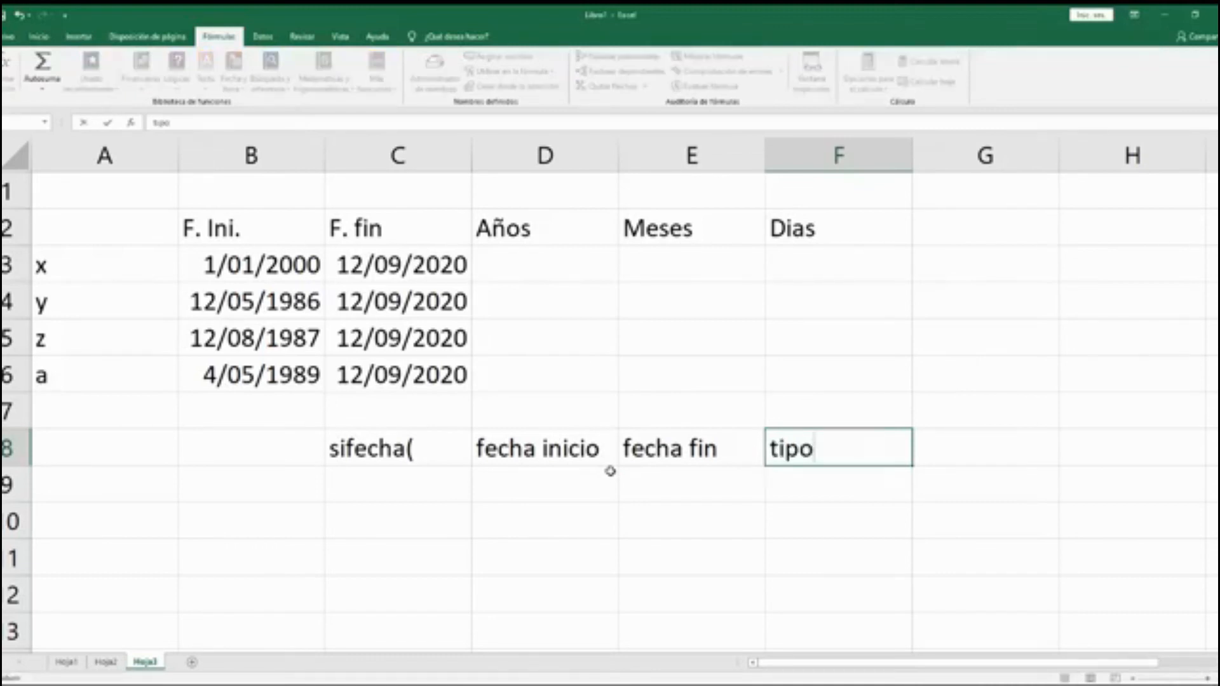
pyautogui.write(' de calculo')
pyautogui.press('BackSpace')
pyautogui.press('BackSpace')
pyautogui.press('BackSpace')
pyautogui.press('BackSpace')
pyautogui.press('BackSpace')
pyautogui.press('BackSpace')
pyautogui.press('BackSpace')
pyautogui.press('BackSpace')
pyautogui.press('BackSpace')
pyautogui.press('BackSpace')
pyautogui.press('BackSpace')
pyautogui.press('Return')
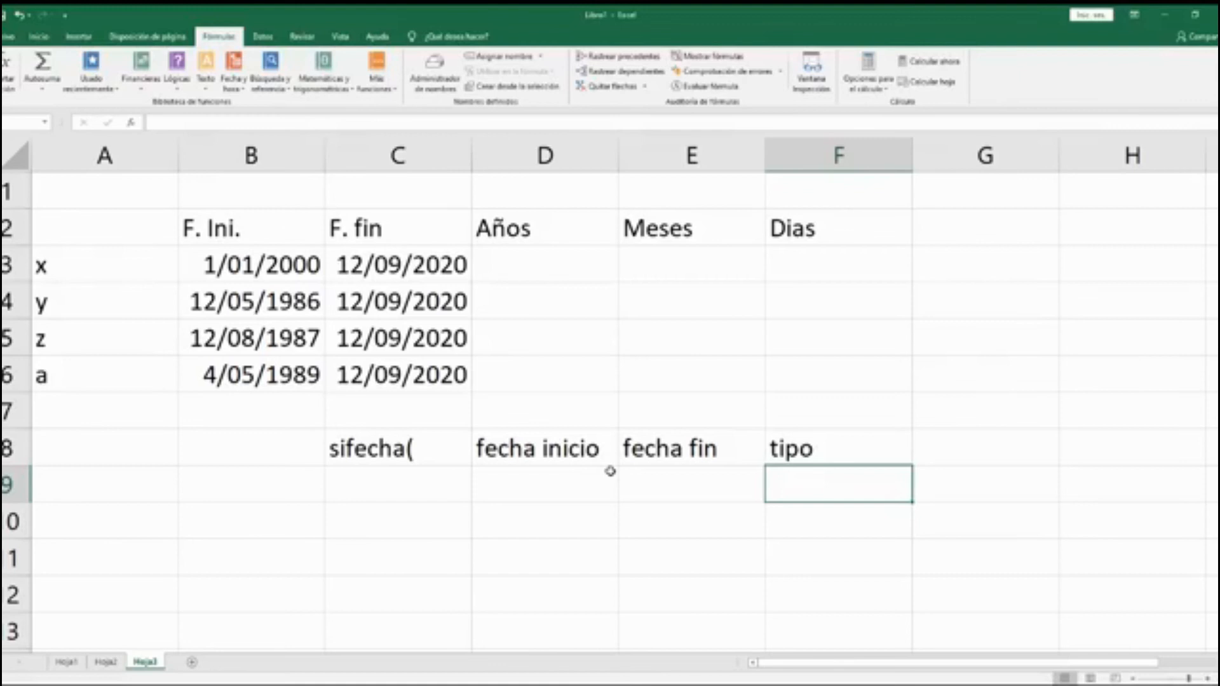
# List the type codes "Y", "M" and "D", each in quotation marks, in F9, F10 and F11 under tipo.
pyautogui.moveTo(830, 446); pyautogui.dragTo(828, 512)
pyautogui.click(821, 483)
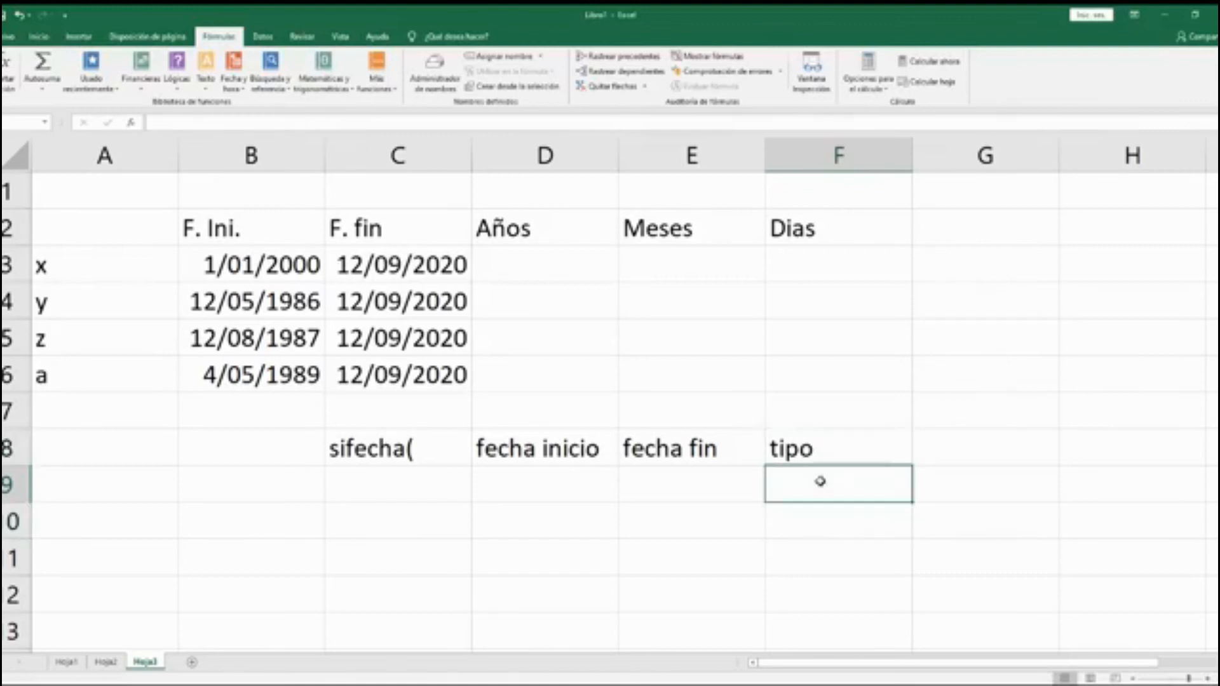
pyautogui.scroll(-1, 876, 533)
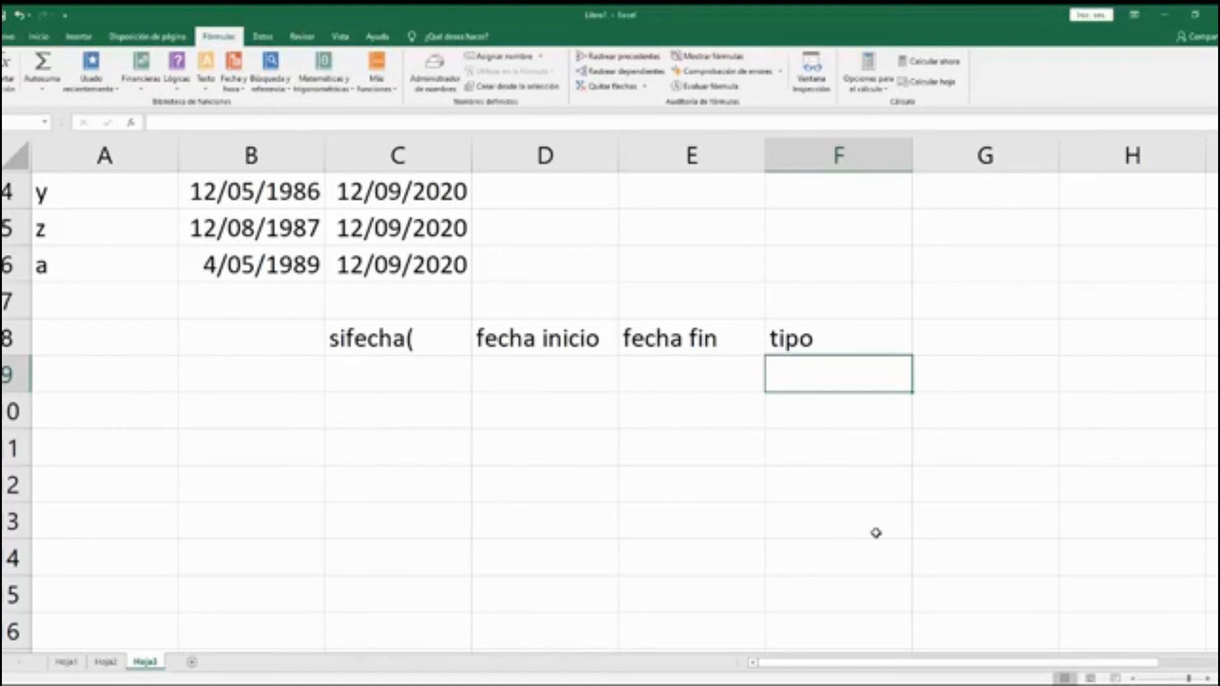
pyautogui.write('"M"')
pyautogui.press('BackSpace')
pyautogui.press('BackSpace')
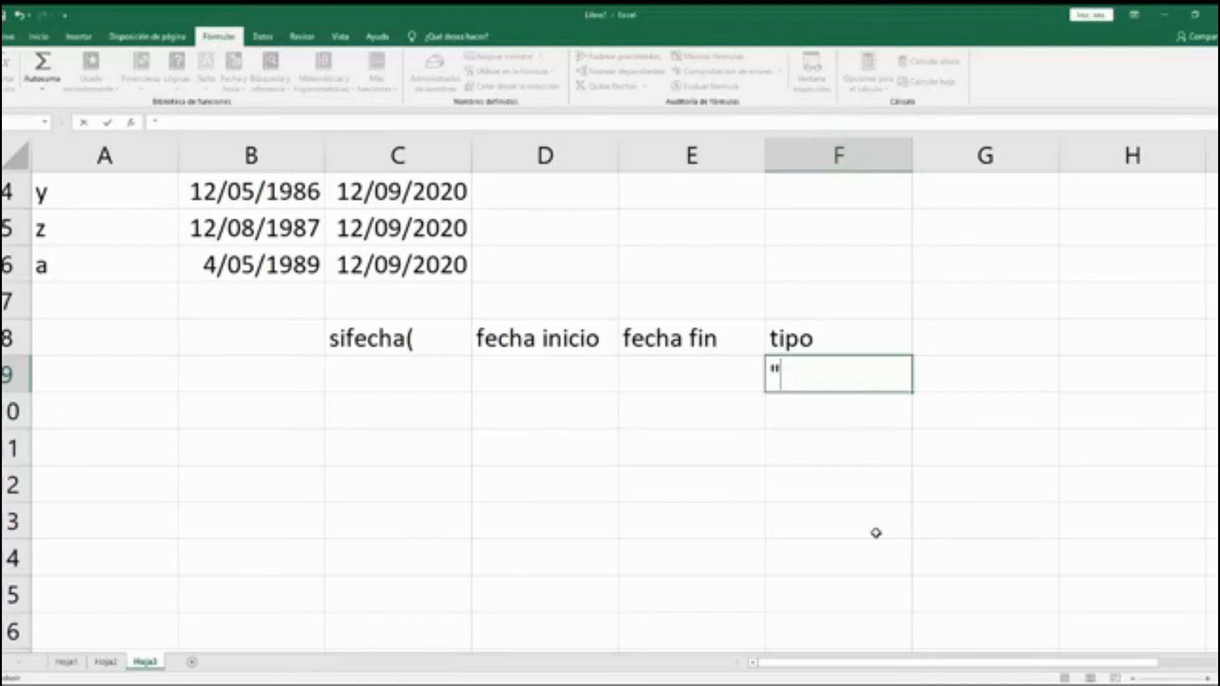
pyautogui.write('Y"')
pyautogui.press('Return')
pyautogui.write('"M"')
pyautogui.press('Return')
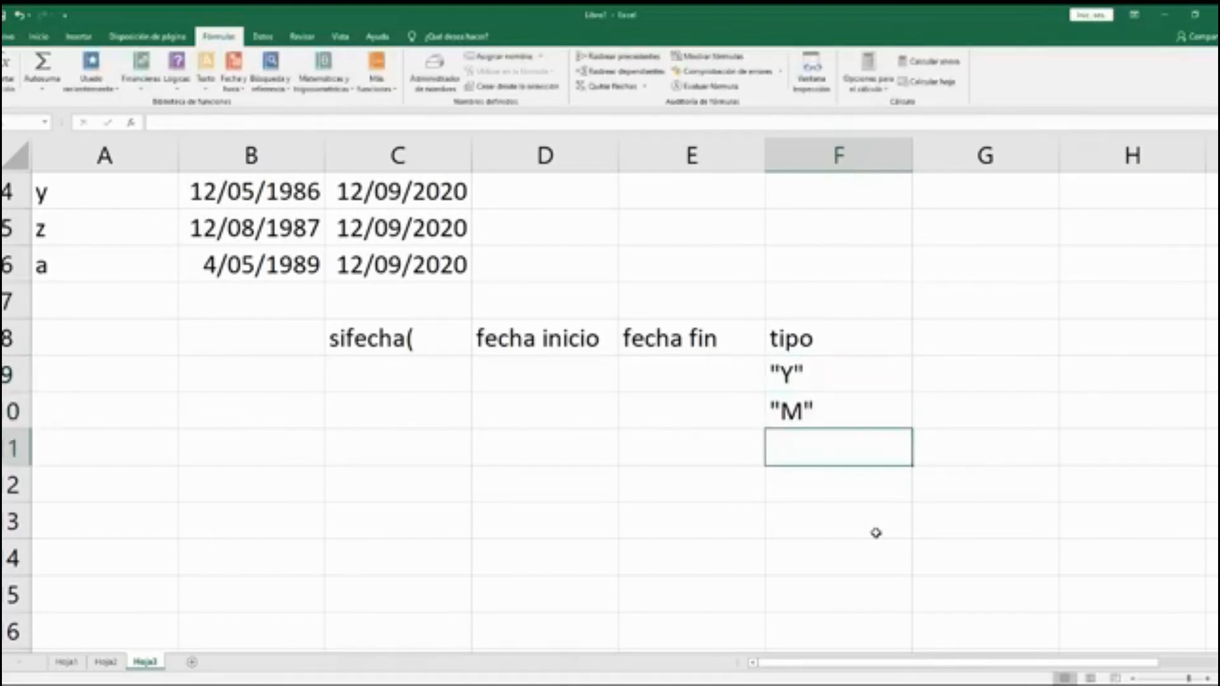
pyautogui.write('"D"')
pyautogui.press('Return')
# Select the three type codes in F9 to F11 to review them.
pyautogui.press('Up')
pyautogui.click(822, 414)
pyautogui.click(825, 433)
pyautogui.click(830, 370)
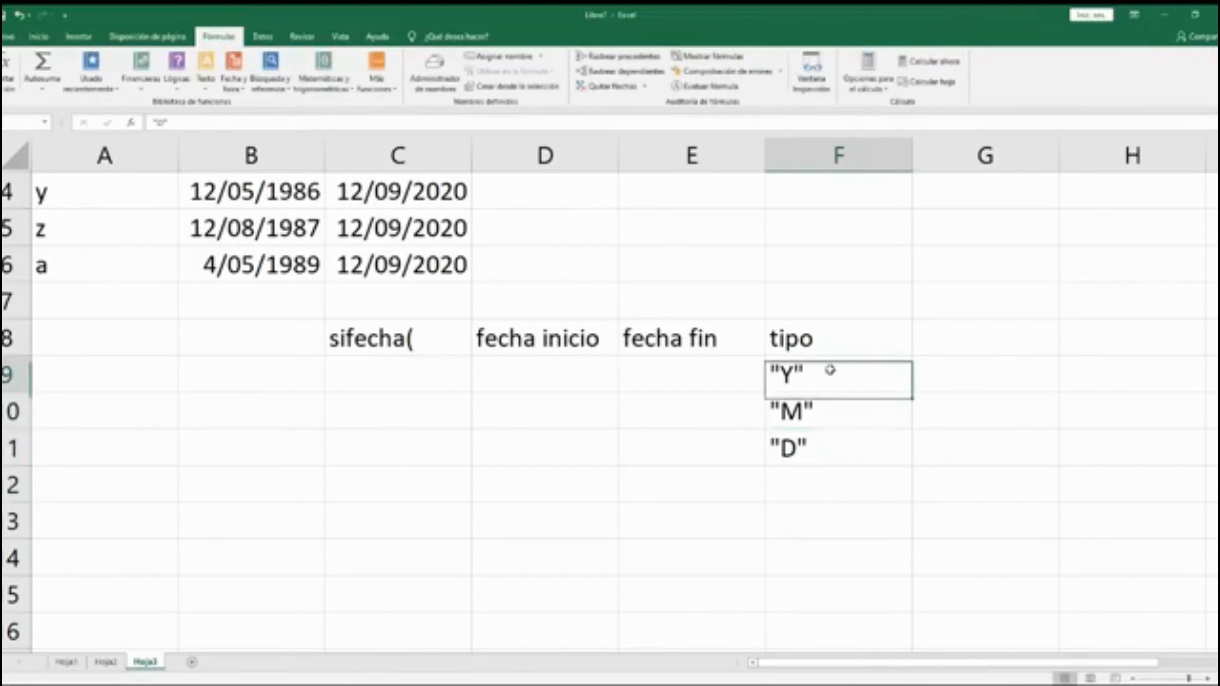
pyautogui.moveTo(830, 369); pyautogui.dragTo(837, 443)
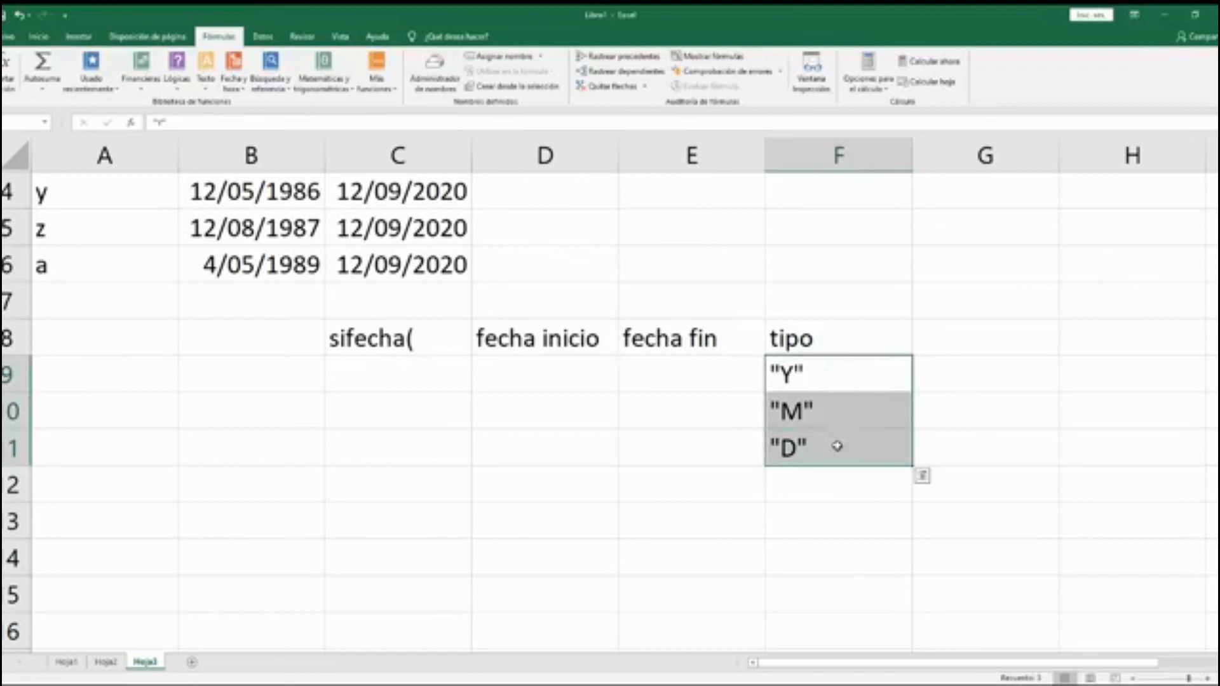
# Add the combined type codes "YM" in F12 and "MD" in F13, including their quotation marks.
pyautogui.click(826, 491)
pyautogui.write('"')
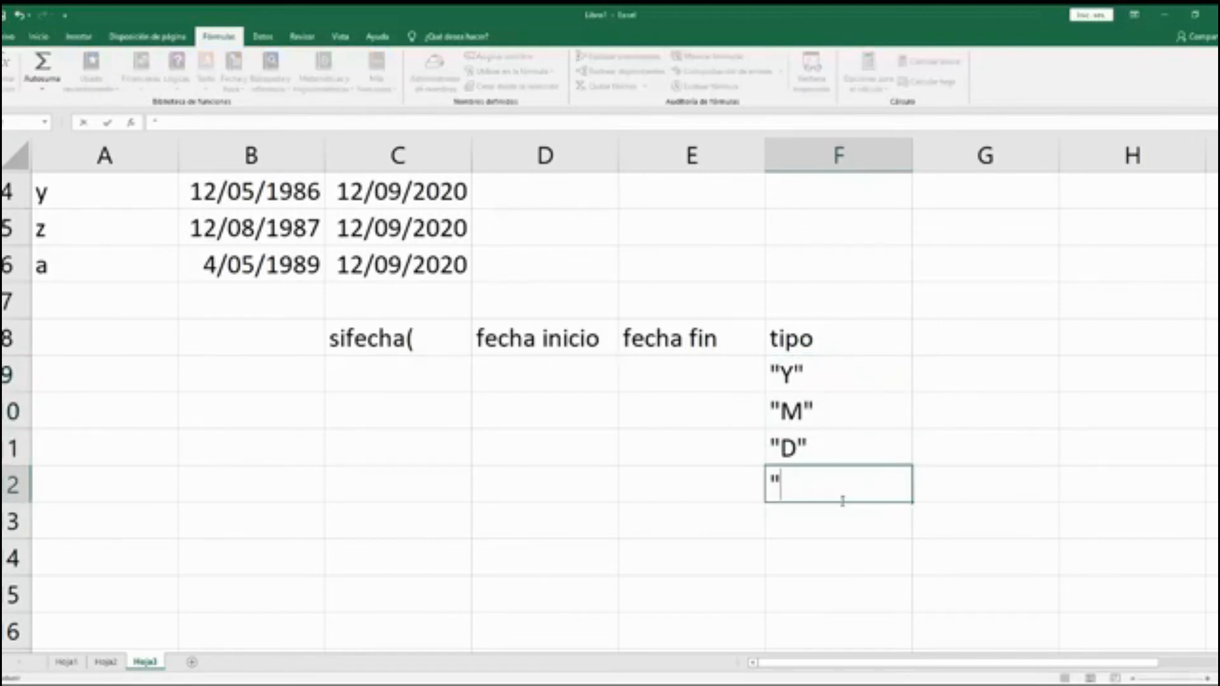
pyautogui.write('YM"')
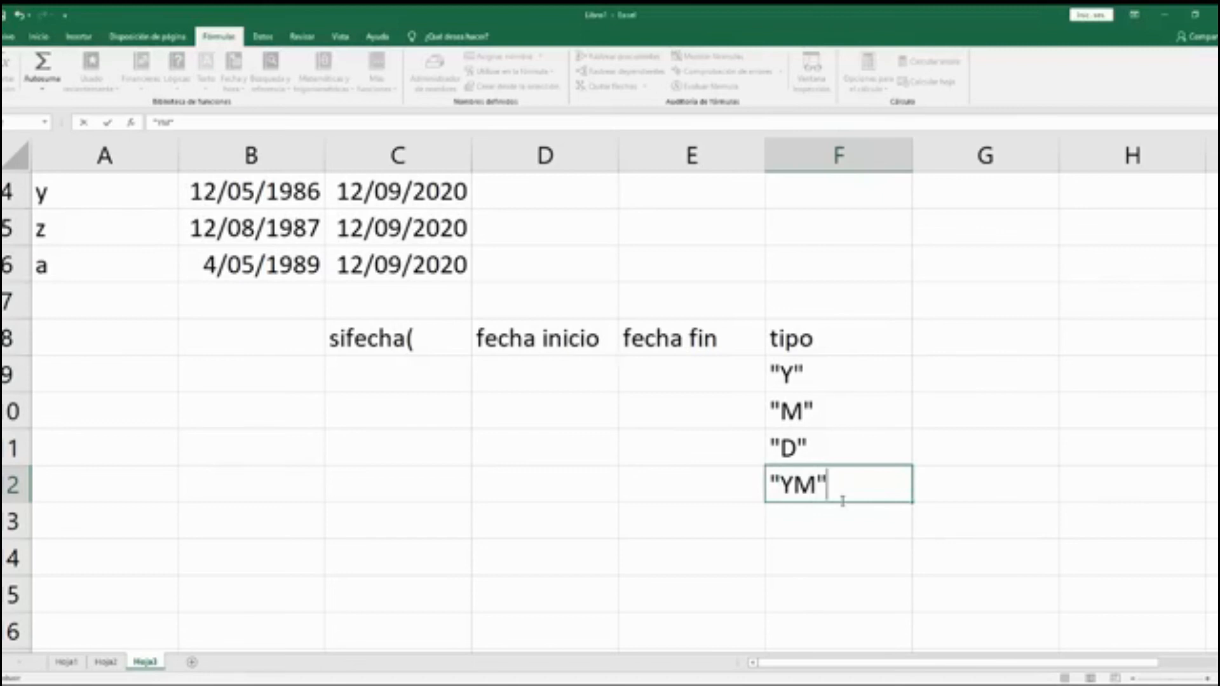
pyautogui.click(828, 520)
pyautogui.write('"')
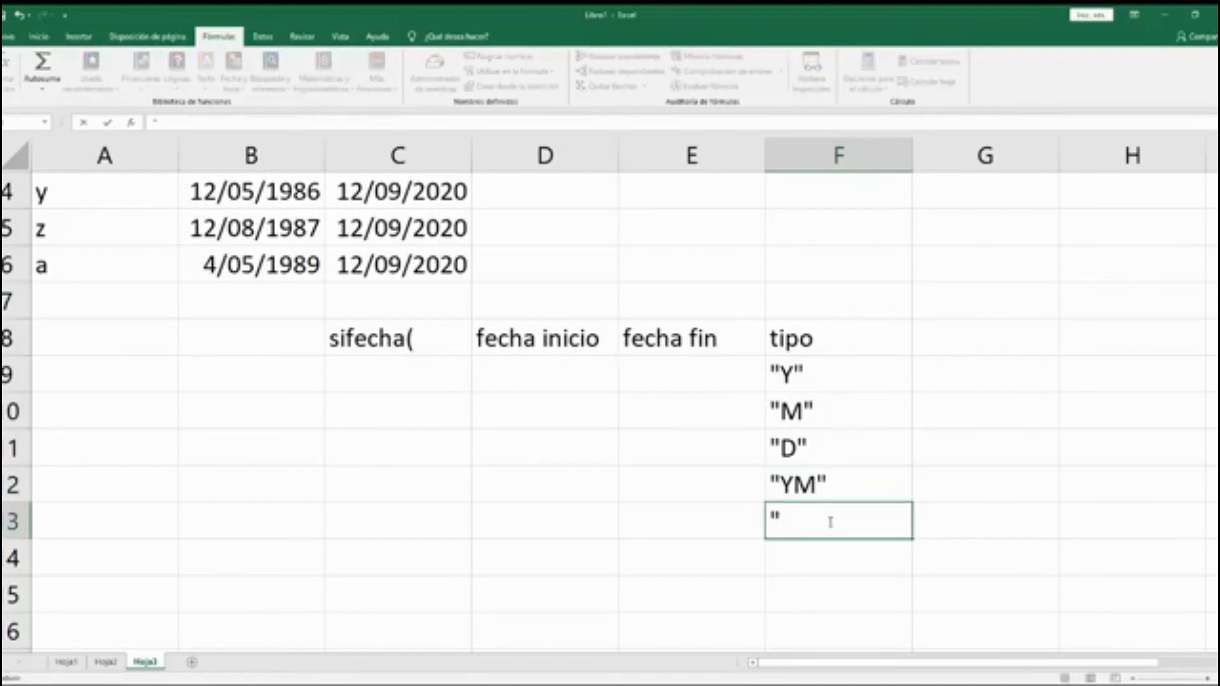
pyautogui.write('MD"')
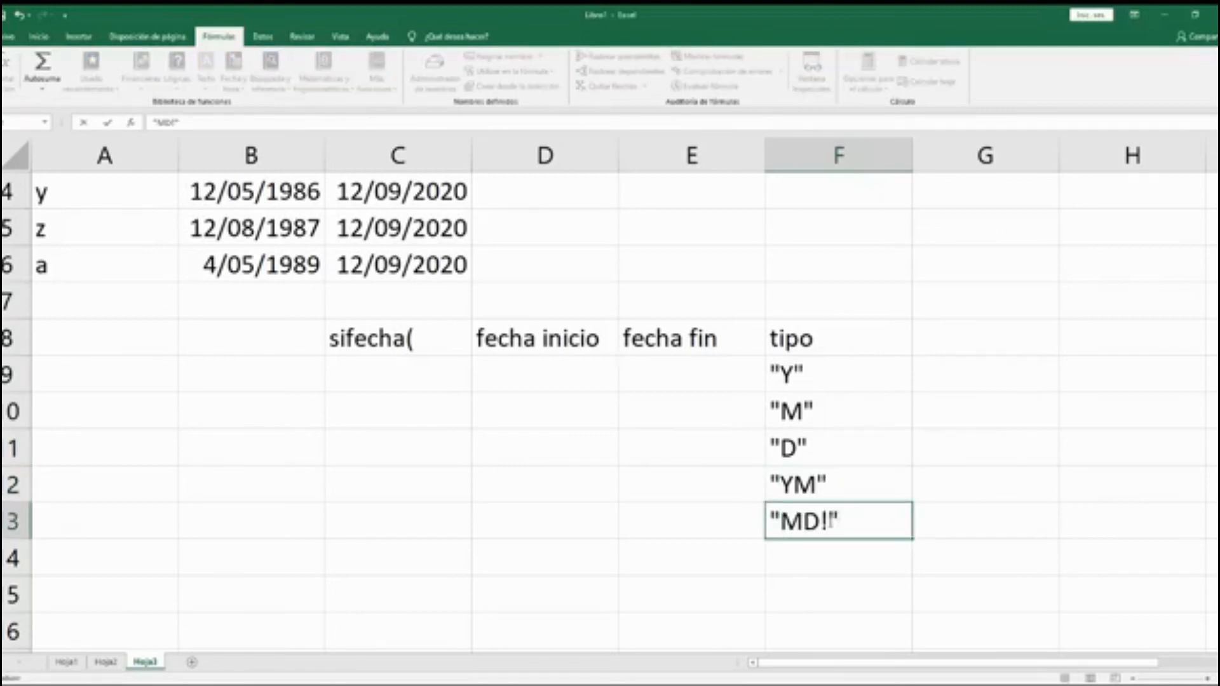
pyautogui.press('BackSpace')
pyautogui.write('"')
pyautogui.click(880, 476)
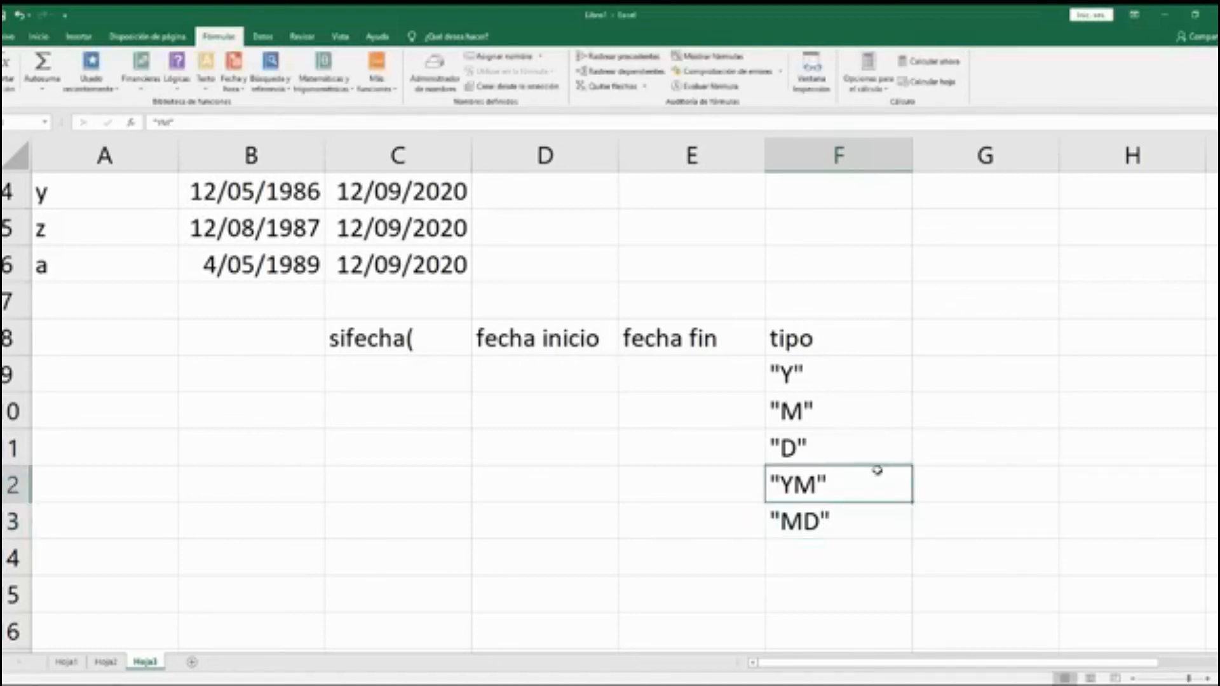
# Select the full list of type codes in F9 to F13 to review it.
pyautogui.moveTo(813, 378); pyautogui.dragTo(797, 448)
pyautogui.moveTo(796, 405); pyautogui.dragTo(802, 554)
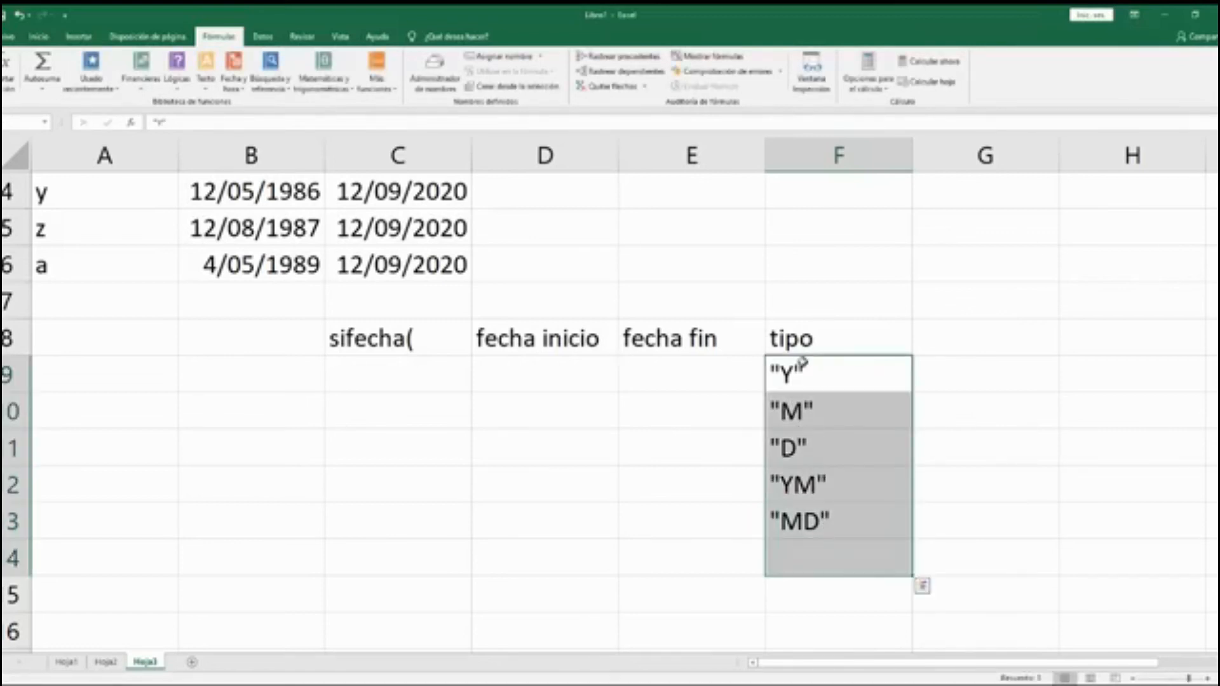
pyautogui.moveTo(807, 380); pyautogui.dragTo(816, 509)
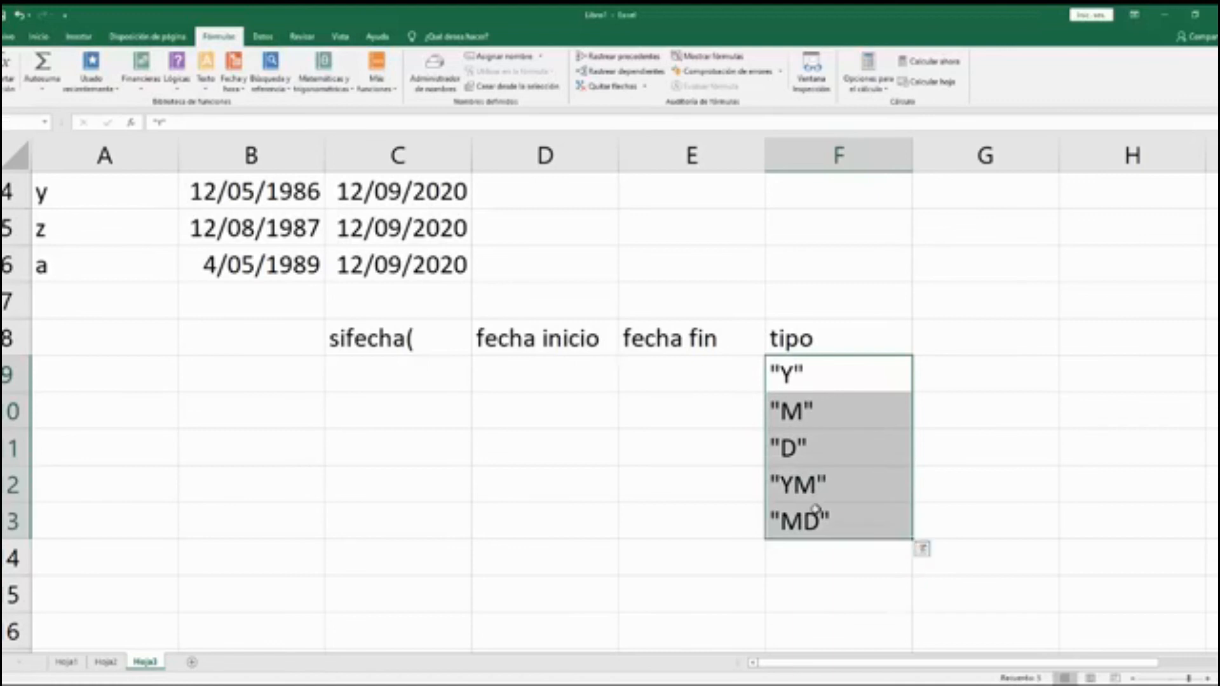
pyautogui.click(889, 384)
pyautogui.click(955, 374)
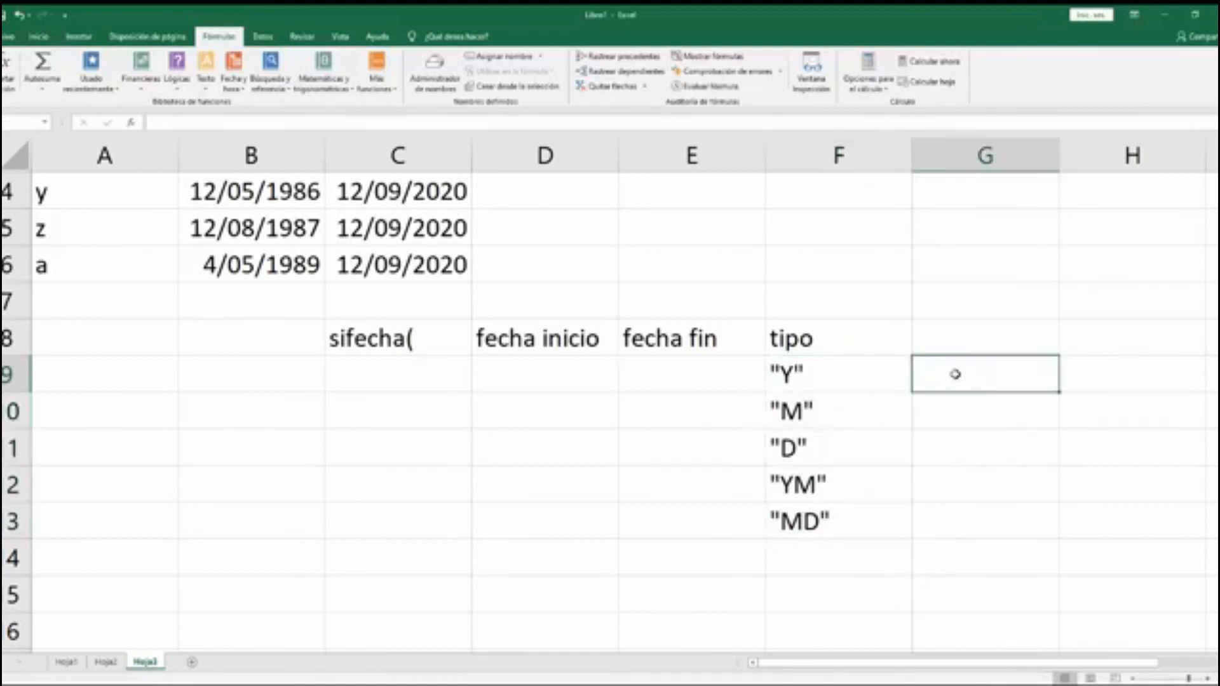
pyautogui.click(964, 414)
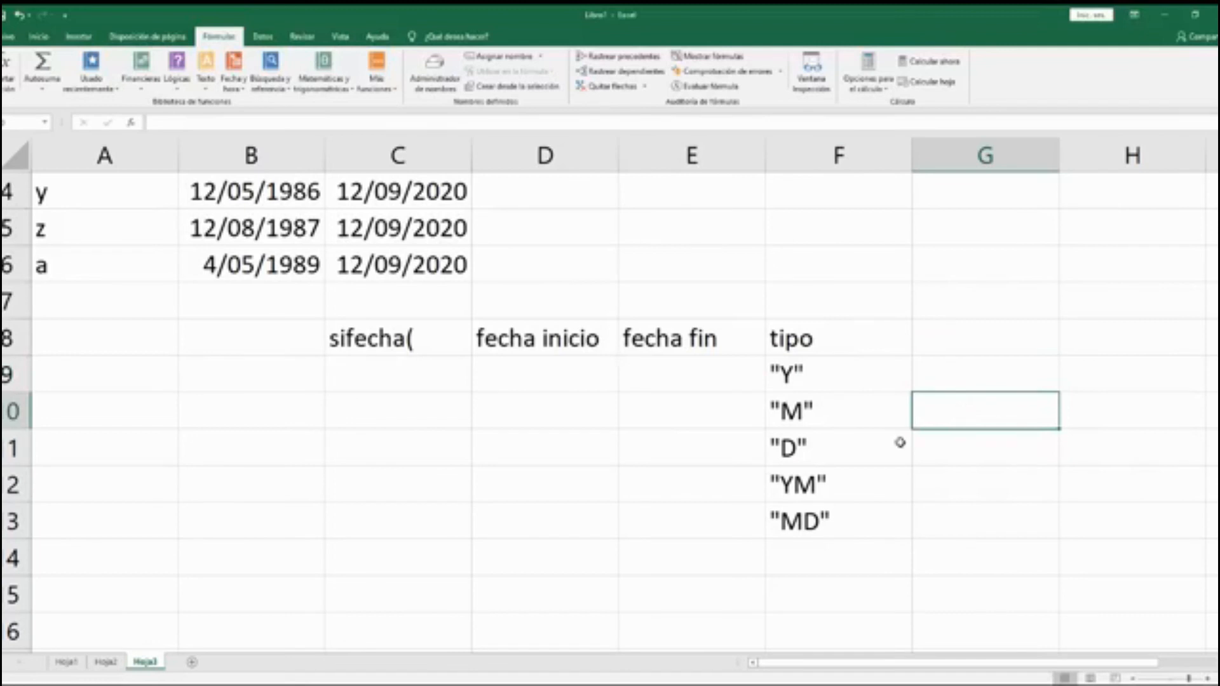
pyautogui.click(972, 449)
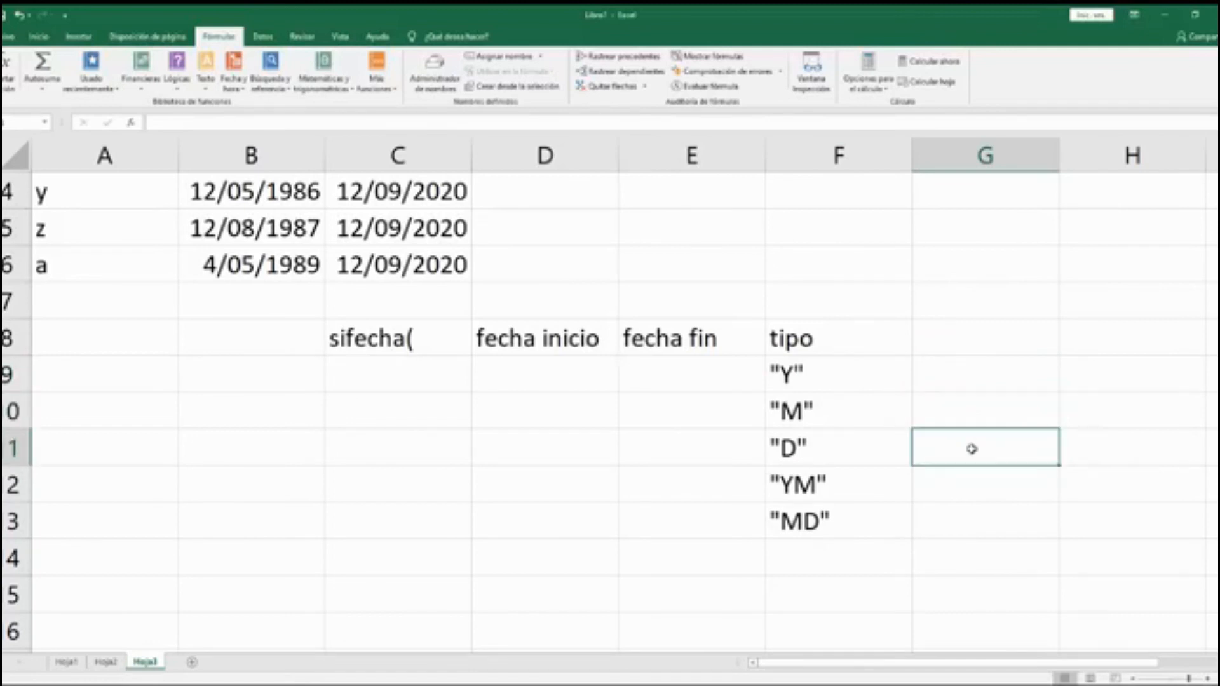
# Review the basic type codes in F9 to F11 against the empty Años cell for row x.
pyautogui.click(965, 485)
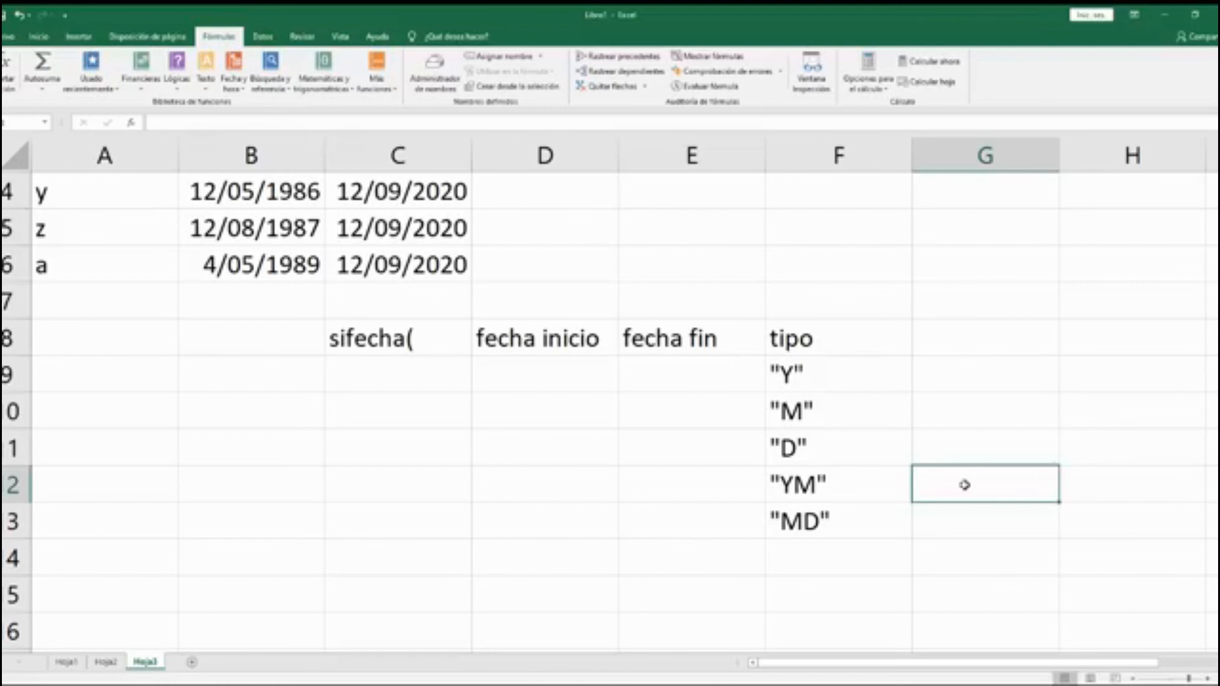
pyautogui.click(965, 522)
pyautogui.scroll(1, 965, 522)
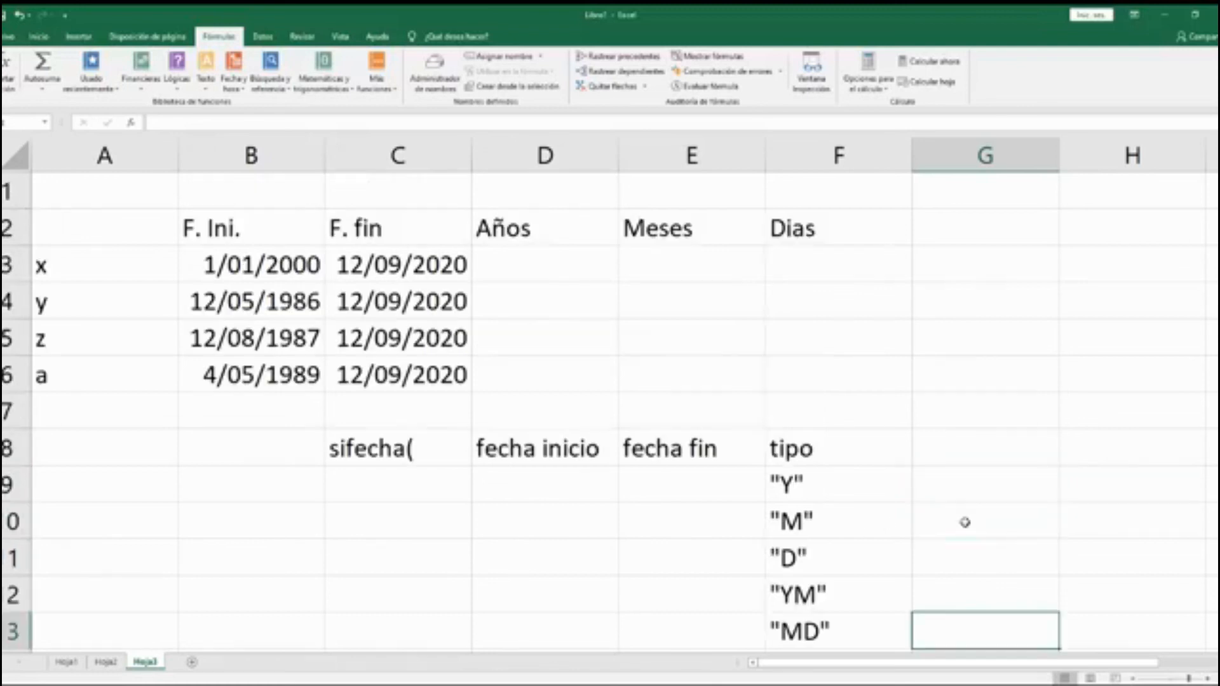
pyautogui.click(554, 267)
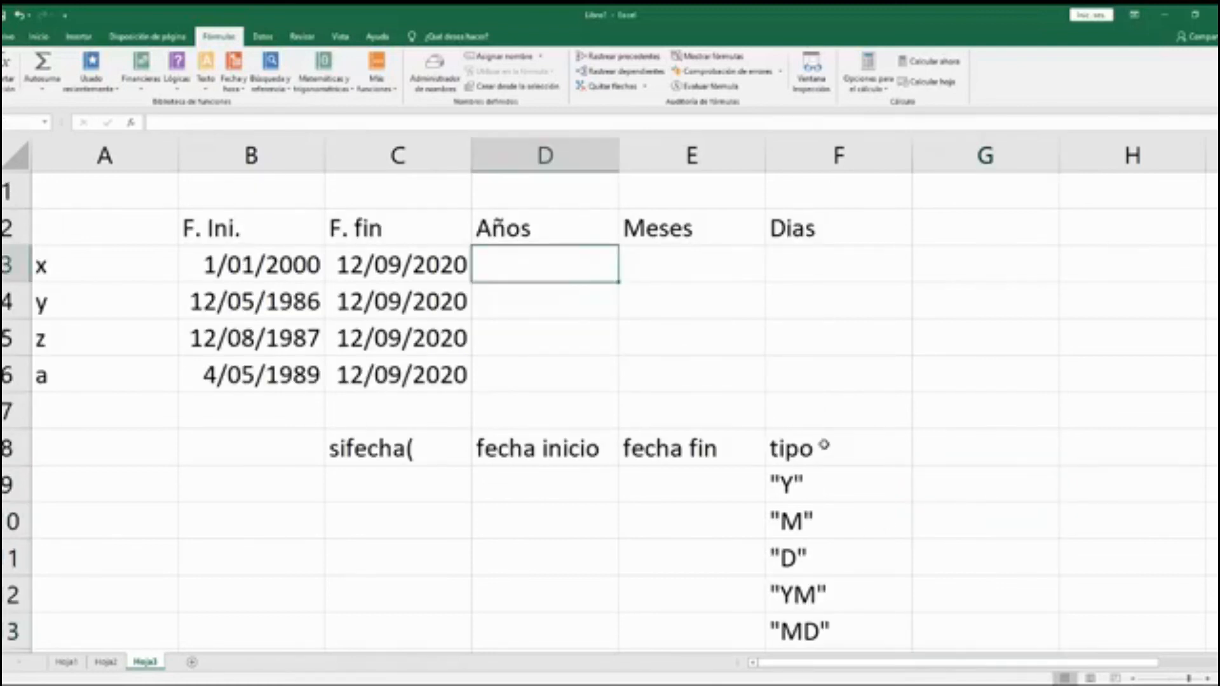
pyautogui.moveTo(822, 483); pyautogui.dragTo(821, 558)
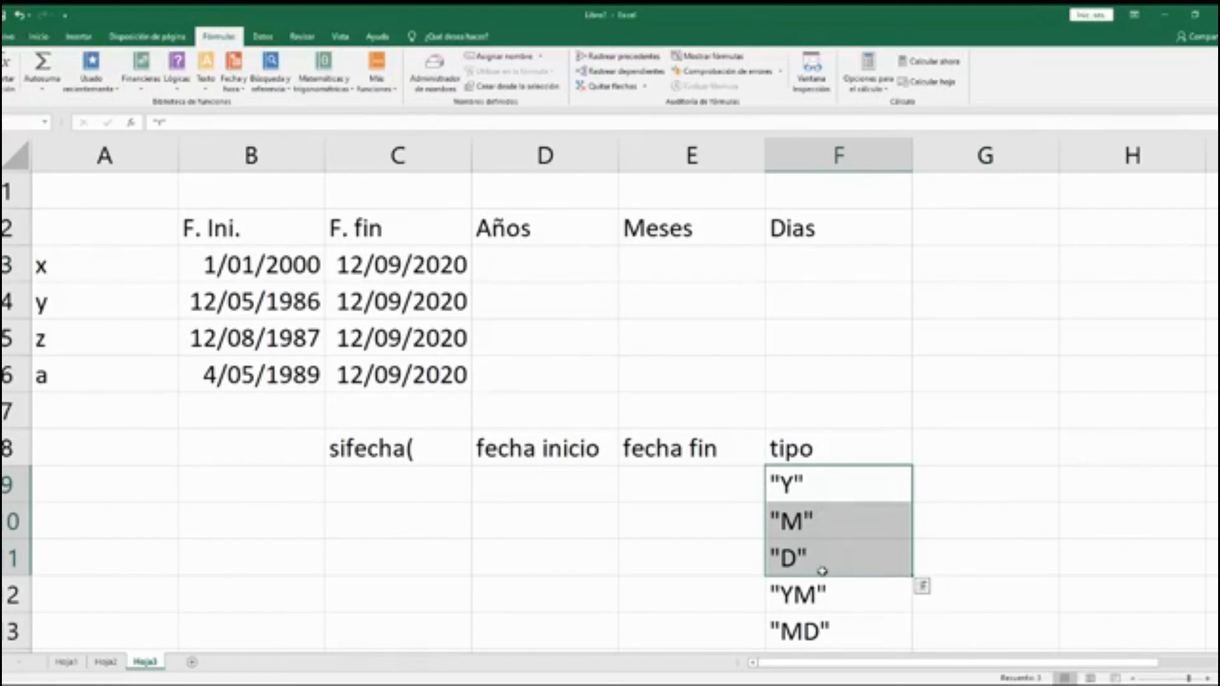
# Enter =SIFECHA(B3;C3;"Y") in D3 to calculate the years between the start and end dates of row x.
pyautogui.click(539, 240)
pyautogui.click(534, 262)
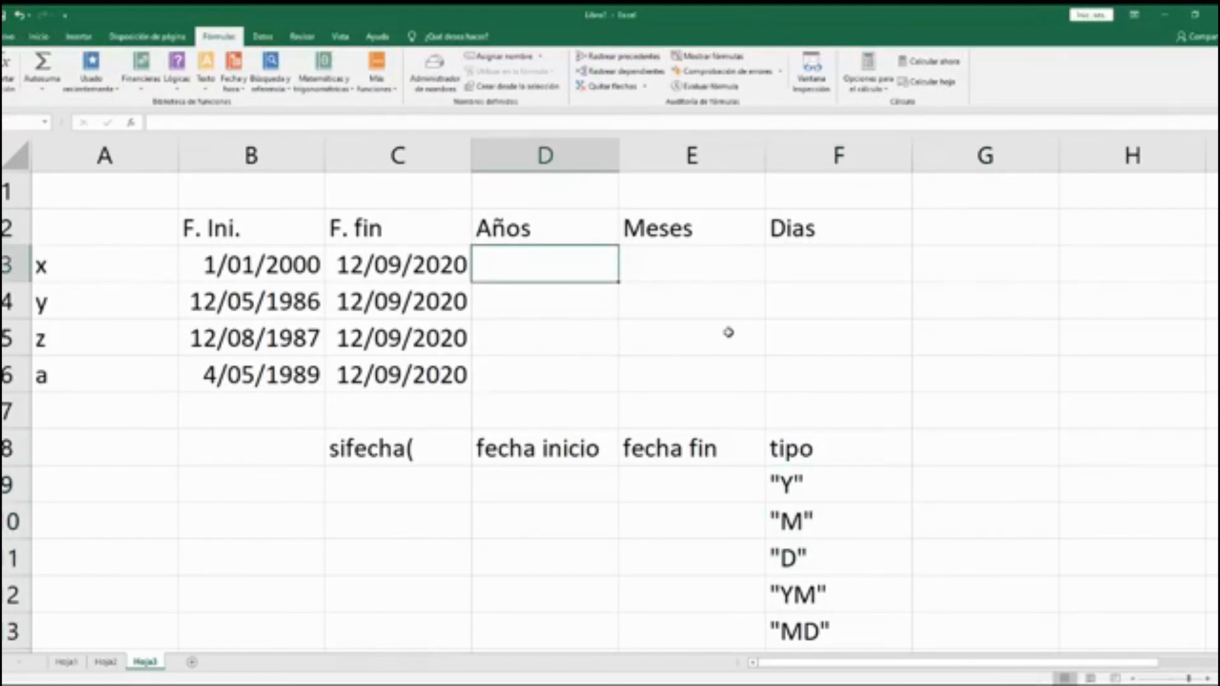
pyautogui.write('=si')
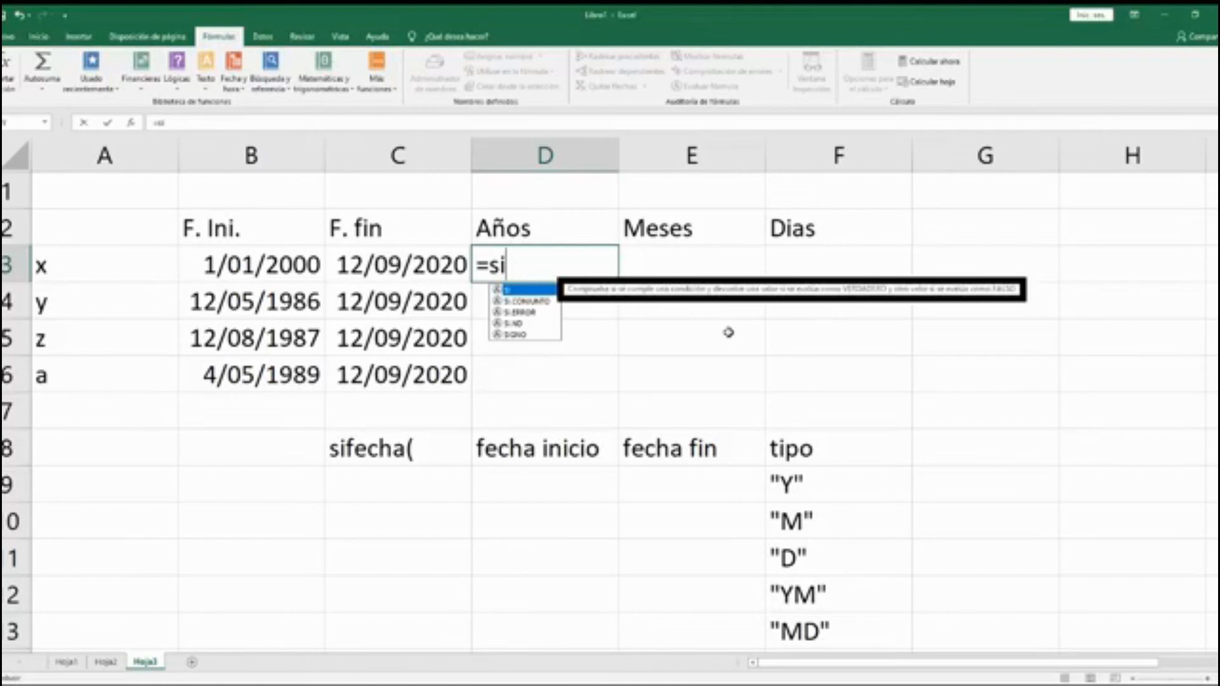
pyautogui.write('fecha(')
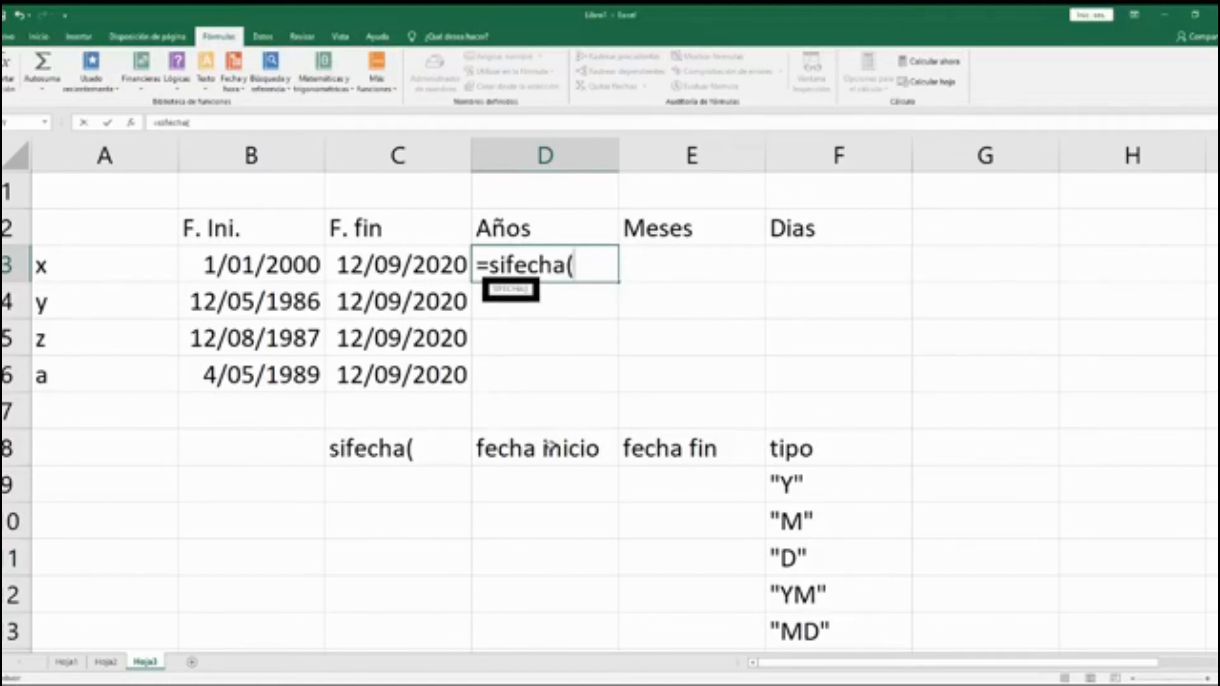
pyautogui.click(242, 257)
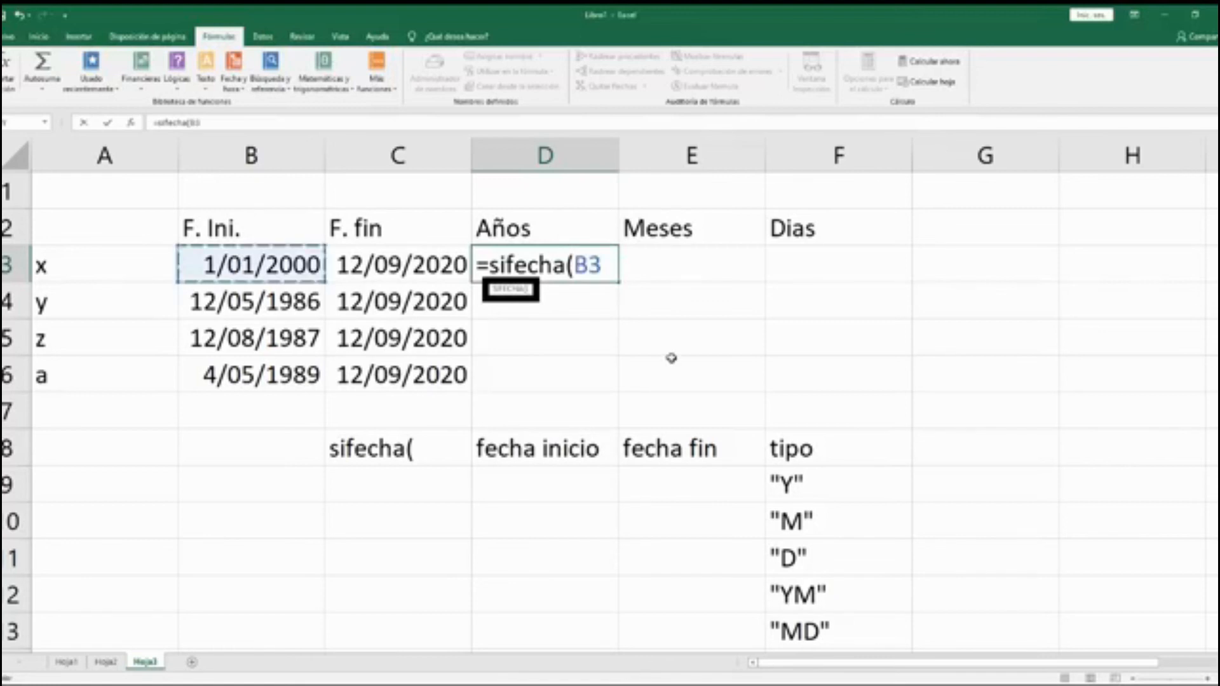
pyautogui.write(';')
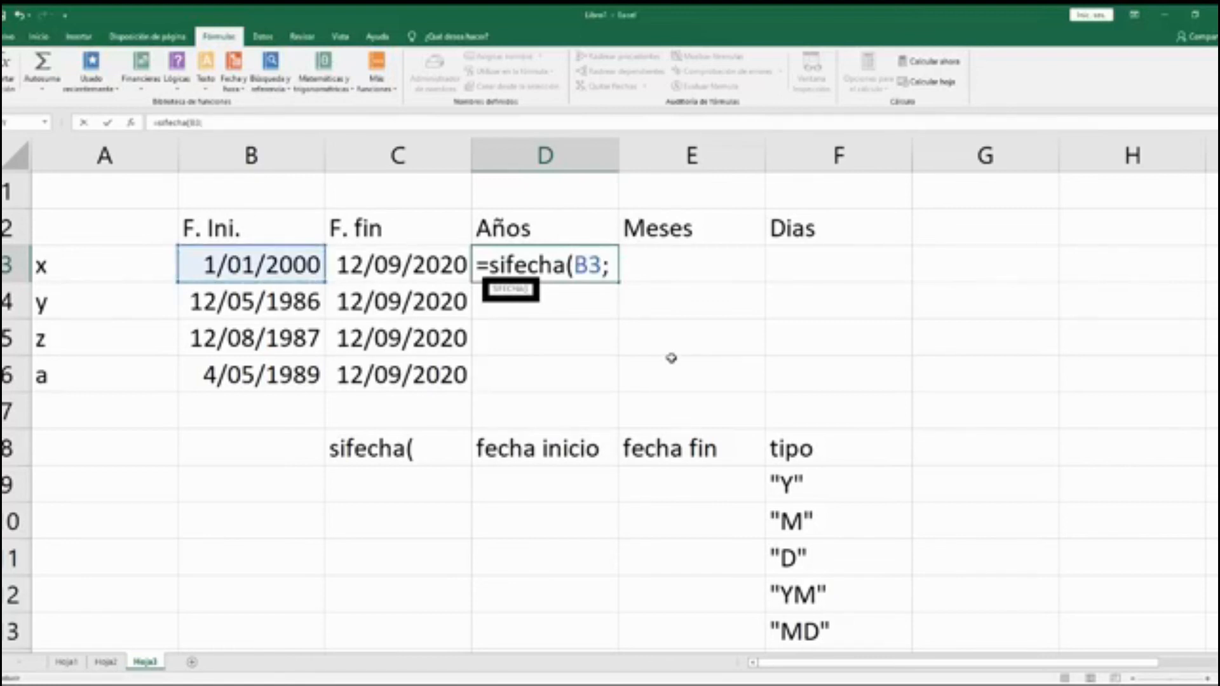
pyautogui.click(443, 269)
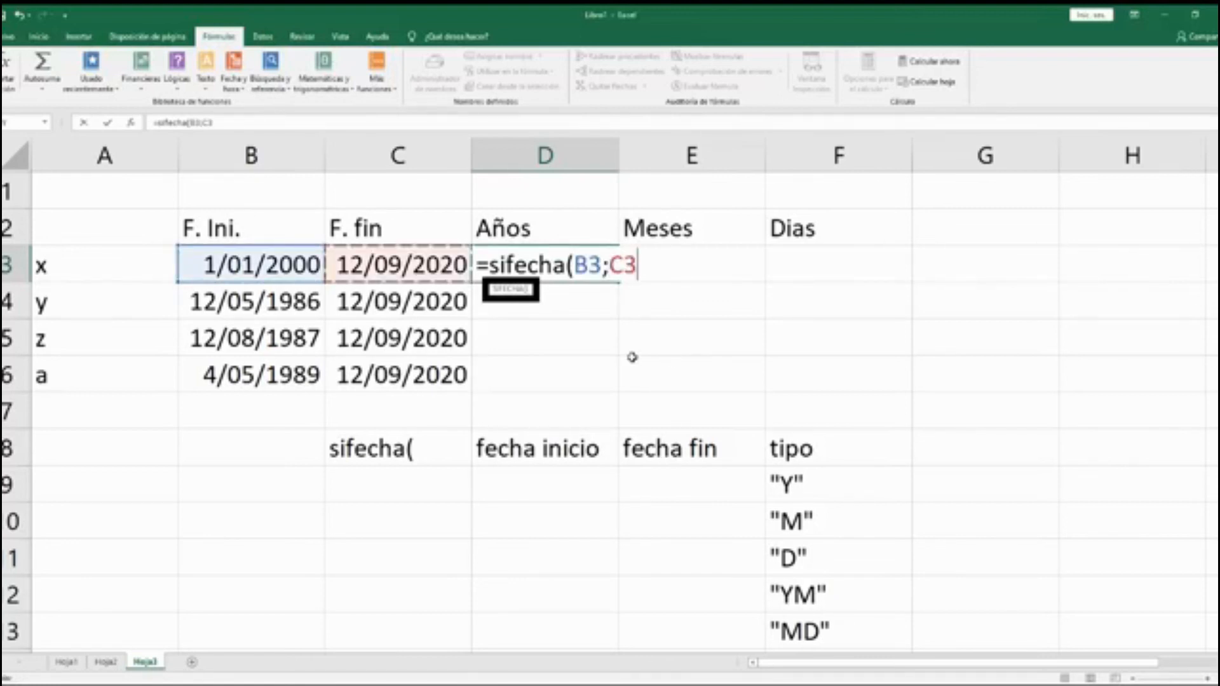
pyautogui.write(';')
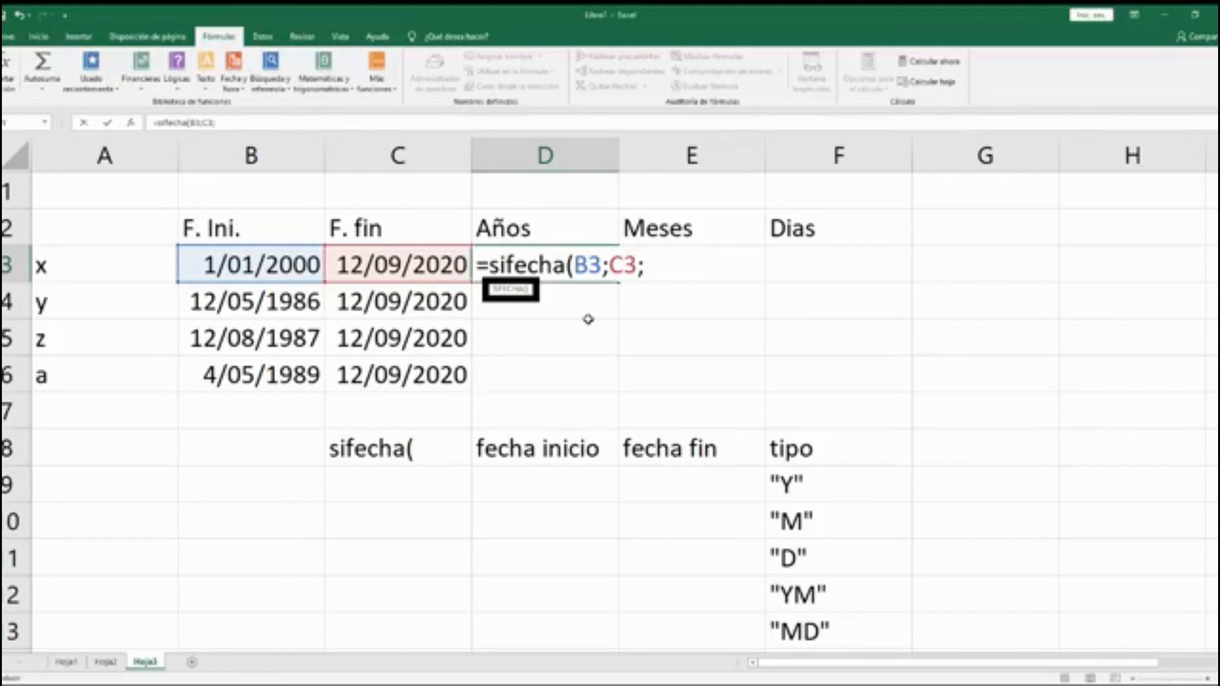
pyautogui.write('"Y")')
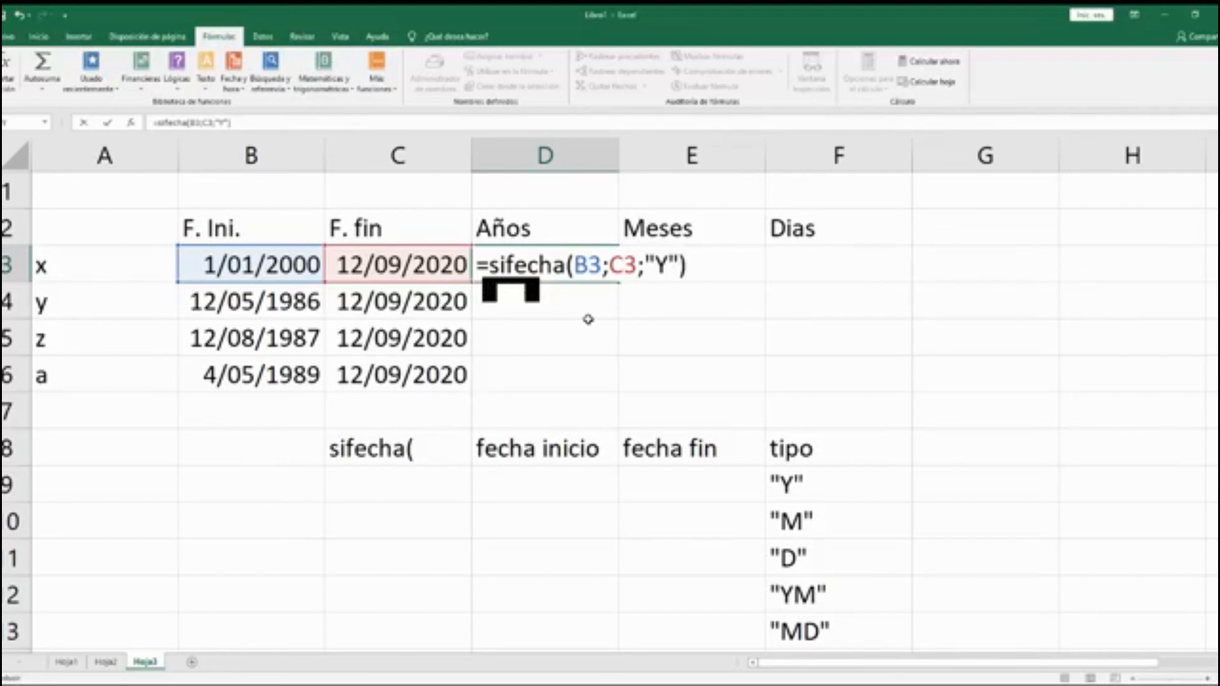
pyautogui.press('Return')
pyautogui.press('Up')
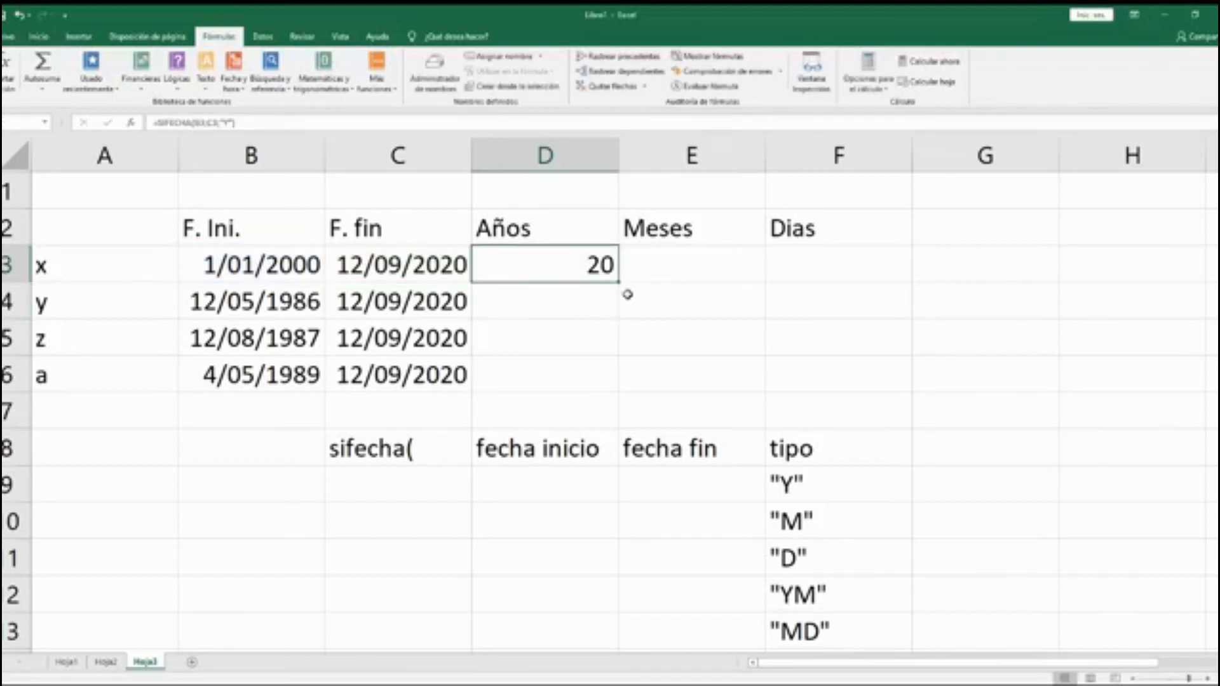
pyautogui.click(675, 260)
pyautogui.click(547, 259)
pyautogui.press('F2')
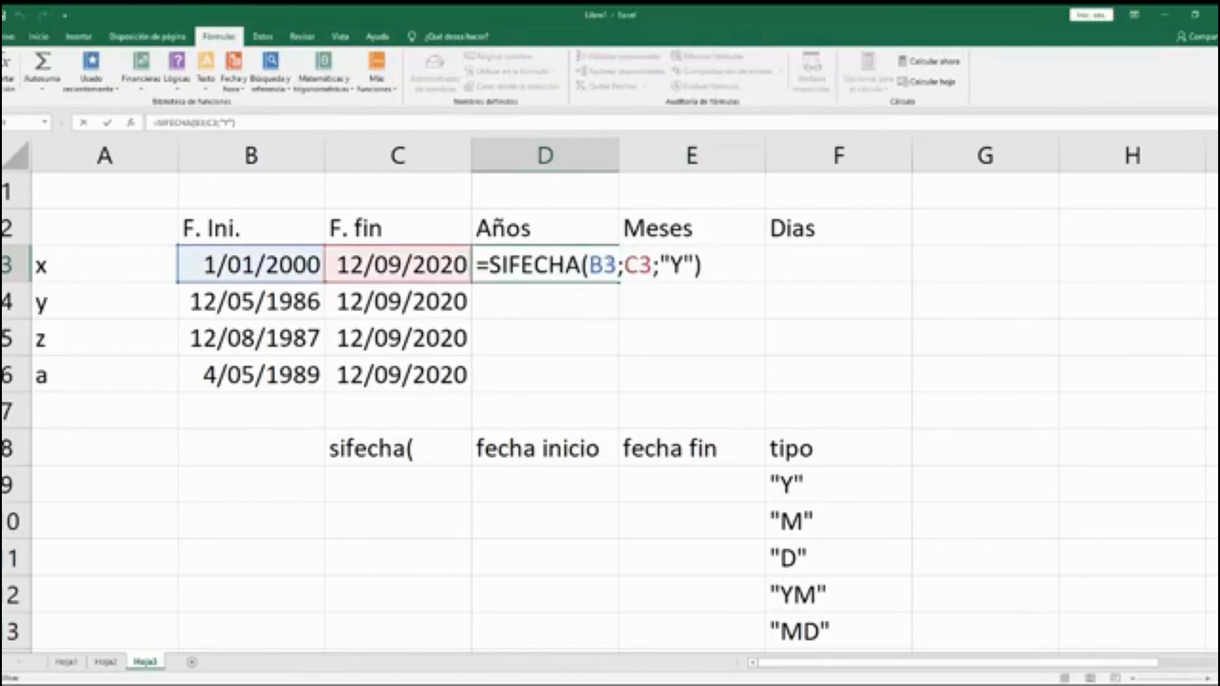
pyautogui.doubleClick(603, 265)
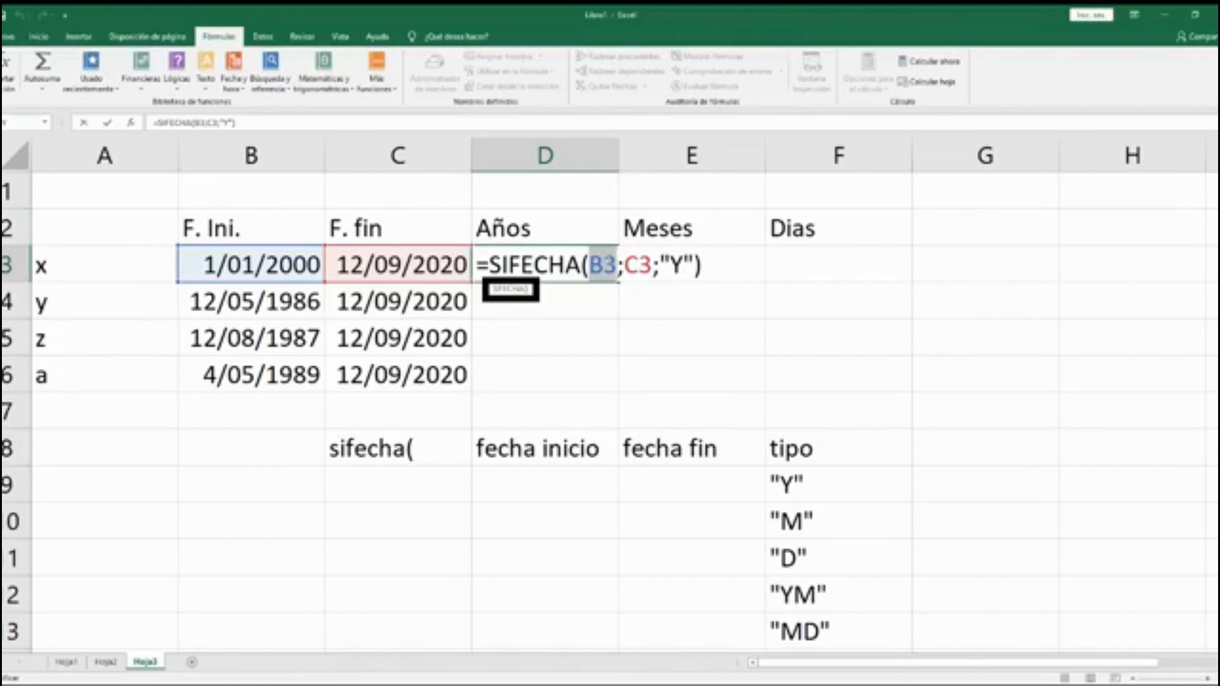
pyautogui.write('4')
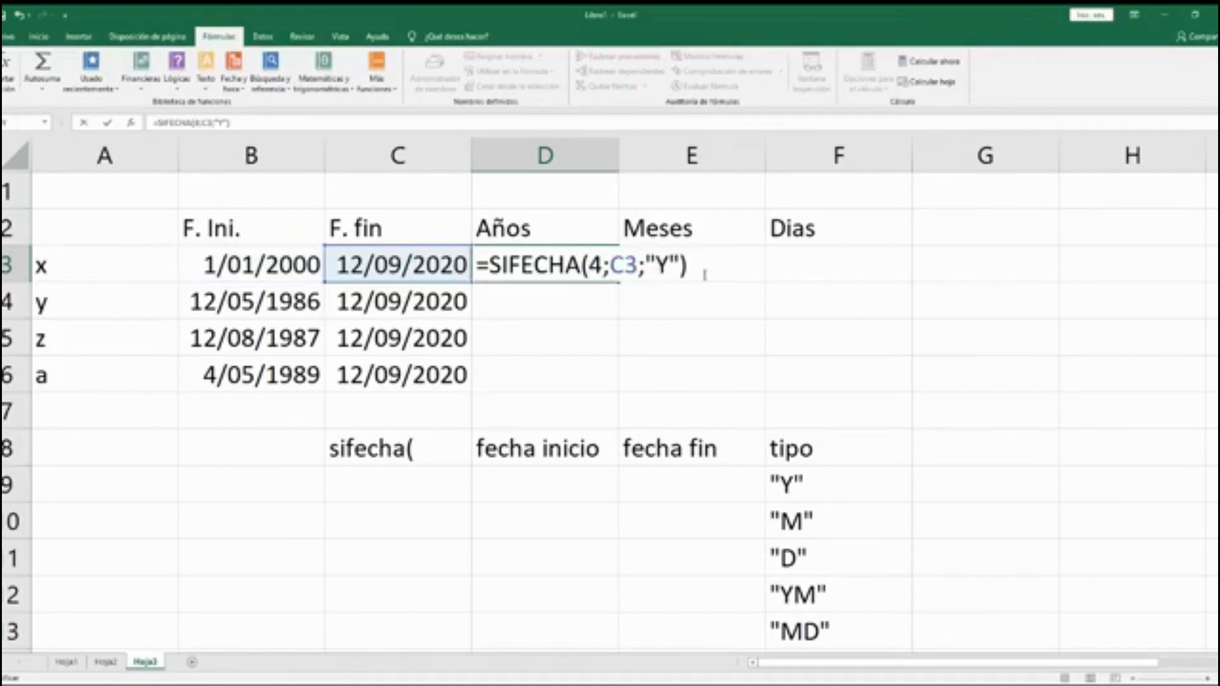
pyautogui.press('Escape')
# Lock only the column of the start date reference in the D3 formula, making it $B3.
pyautogui.press('F2')
pyautogui.moveTo(590, 266); pyautogui.dragTo(616, 269)
pyautogui.press('F4')
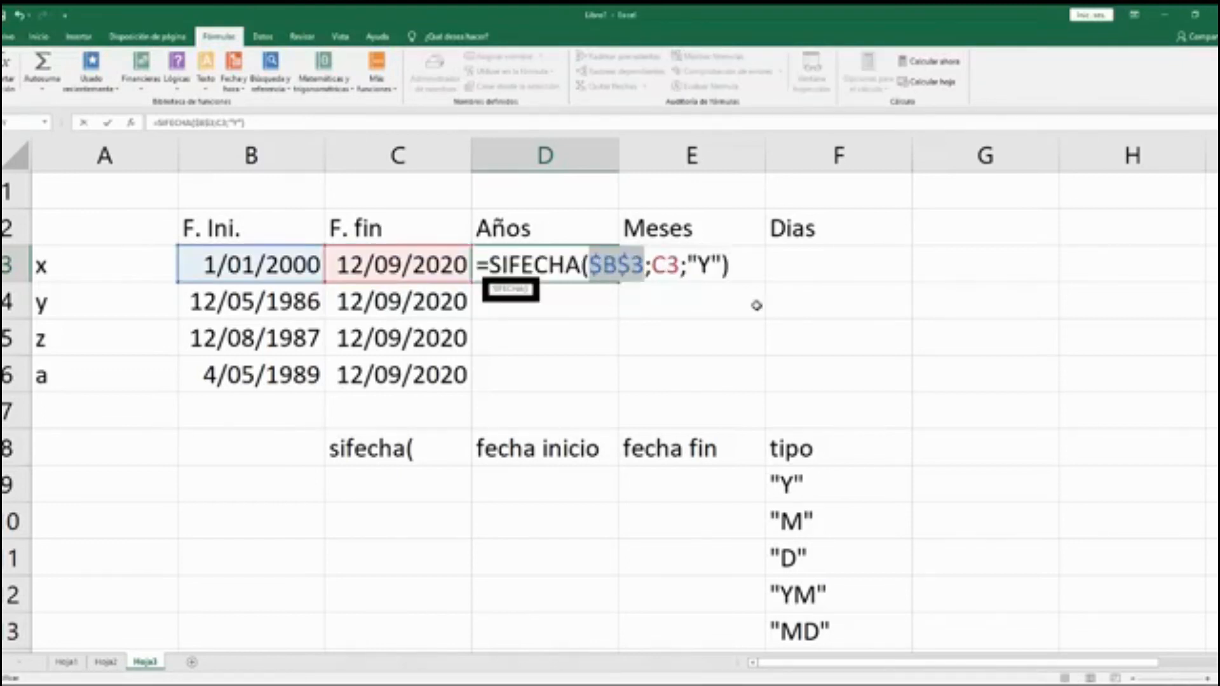
pyautogui.press('F4')
pyautogui.press('F4')
pyautogui.press('Return')
# Lock only the column of the end date reference in the D3 formula, making it $C3.
pyautogui.click(594, 265)
pyautogui.press('F2')
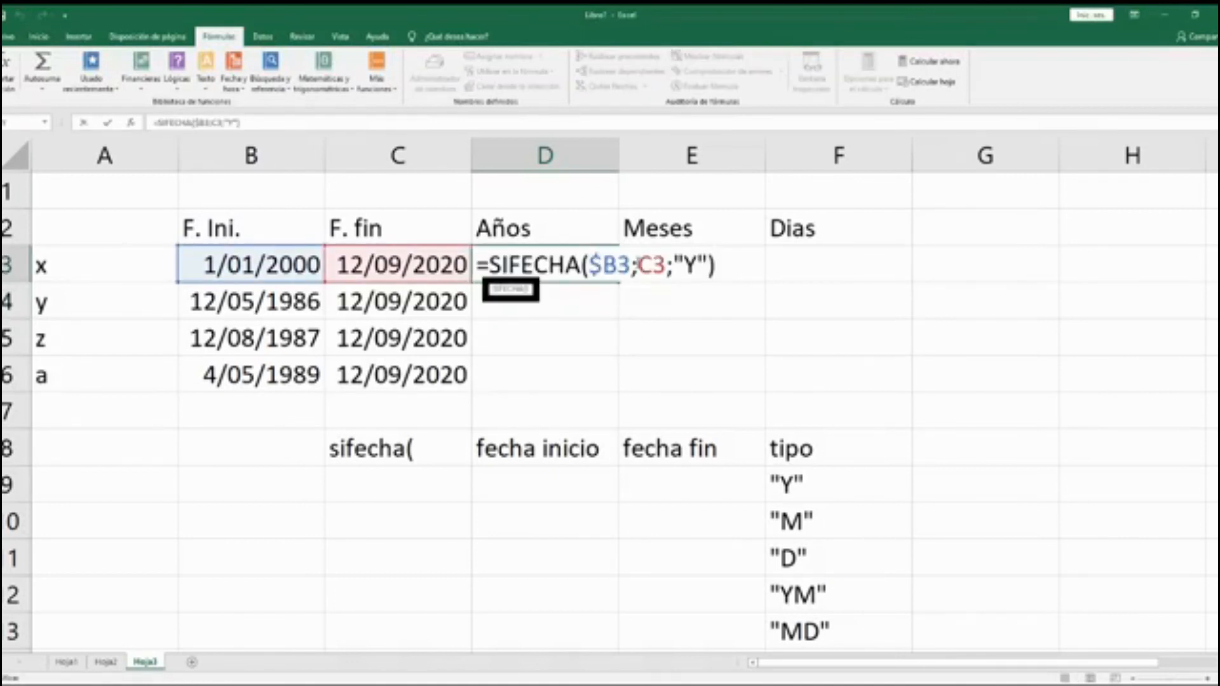
pyautogui.moveTo(638, 265); pyautogui.dragTo(666, 264)
pyautogui.press('F4')
pyautogui.press('F4')
pyautogui.press('F4')
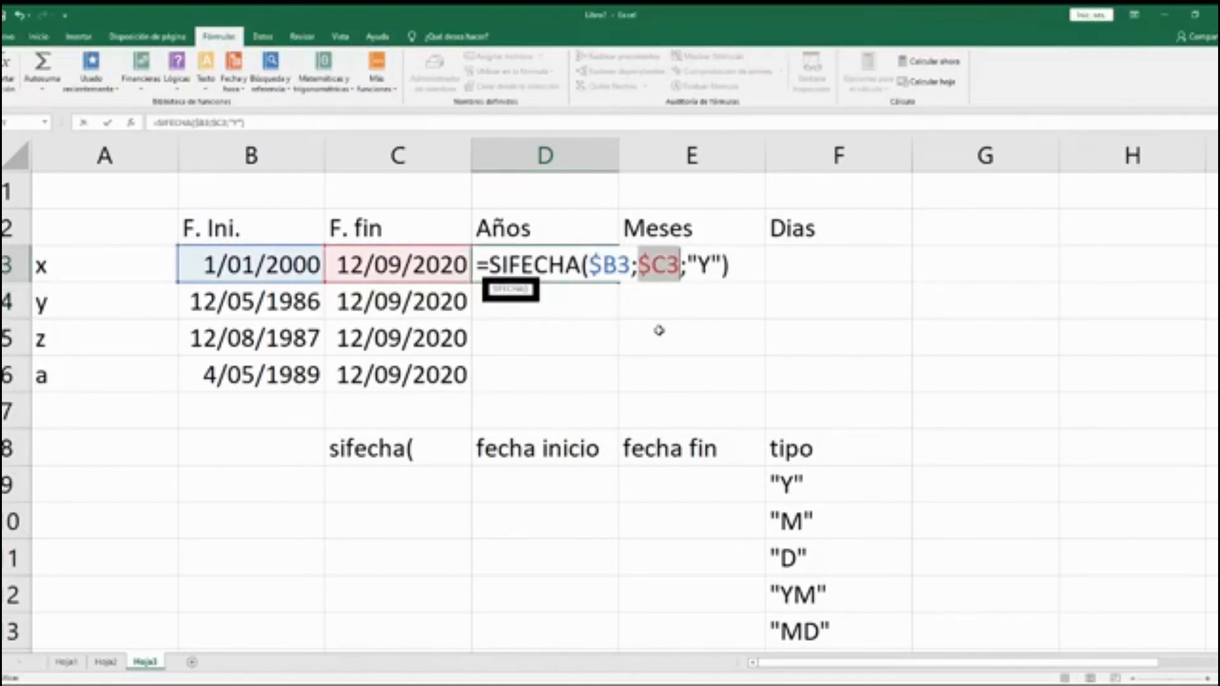
pyautogui.hotkey('ctrl', 'Return')
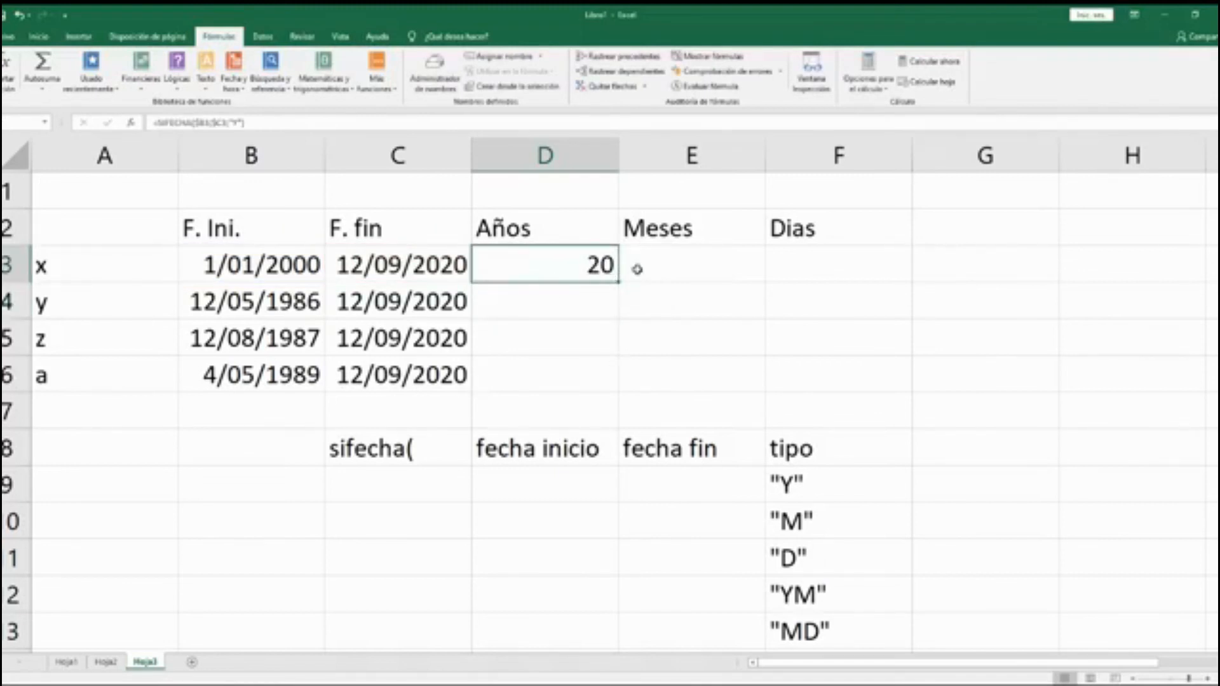
# Fill the D3 formula across to F3 and change the type code in the Meses formula in E3 to "M".
pyautogui.moveTo(619, 282); pyautogui.dragTo(854, 287)
pyautogui.press('Right')
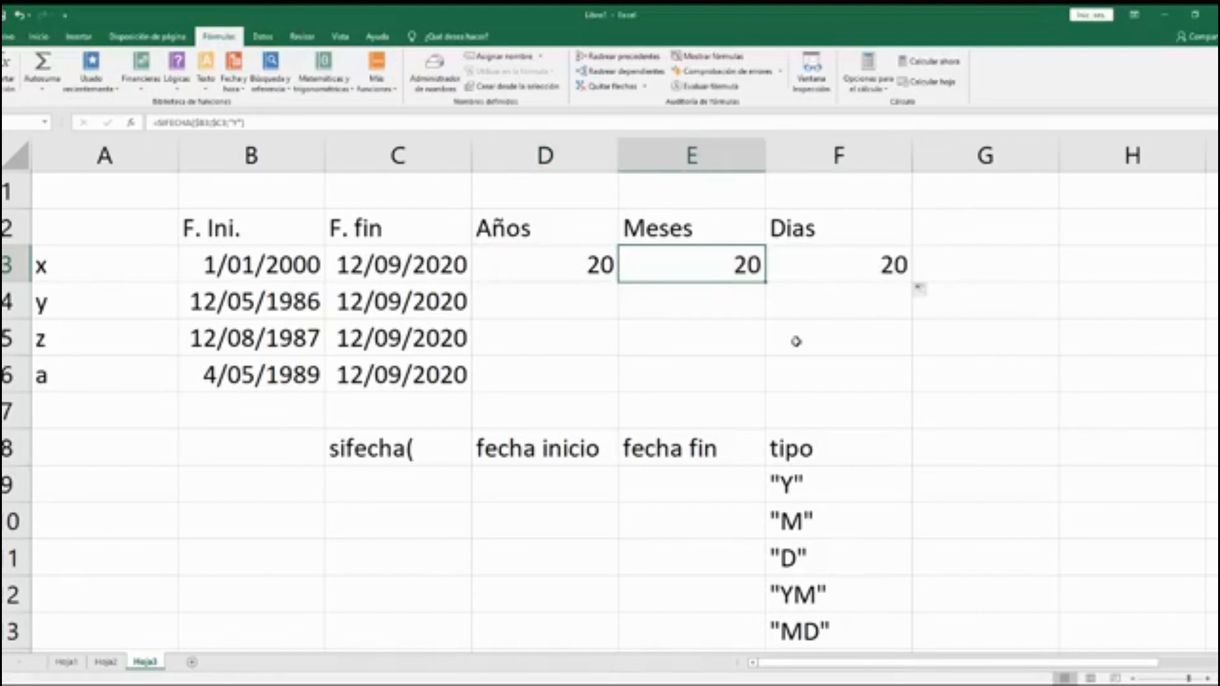
pyautogui.press('F2')
pyautogui.doubleClick(851, 265)
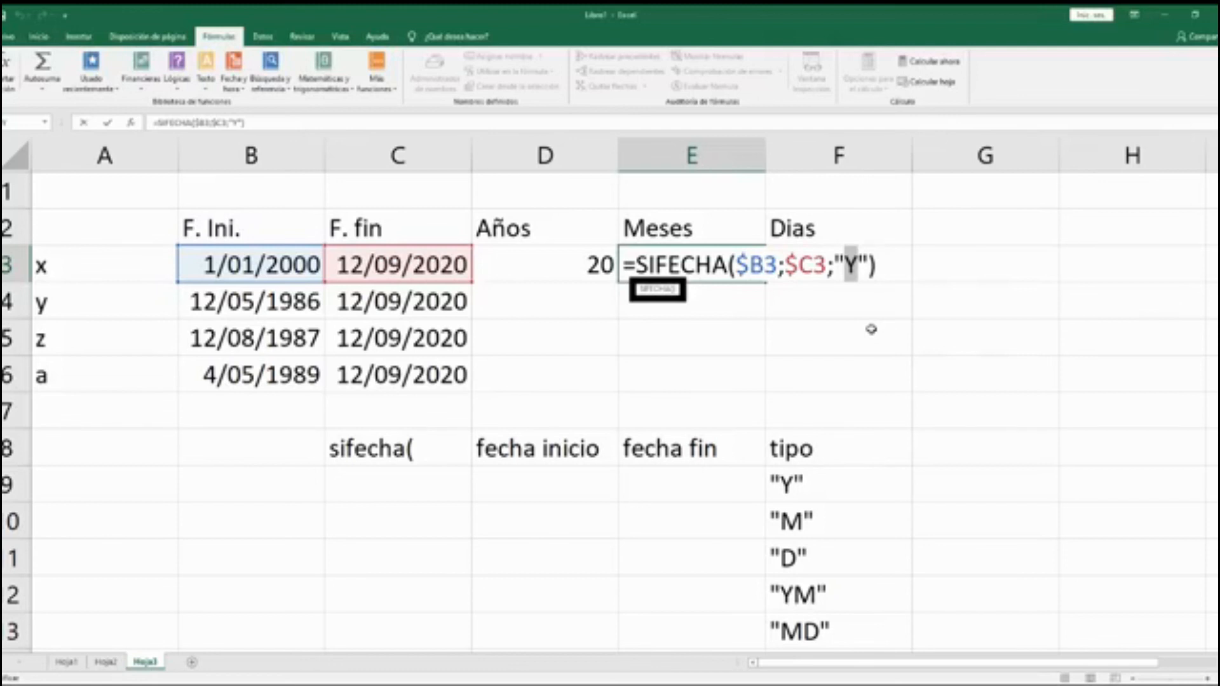
pyautogui.write('M')
# Change the type code in the Dias formula in F3 to "D".
pyautogui.click(867, 266)
pyautogui.press('F2')
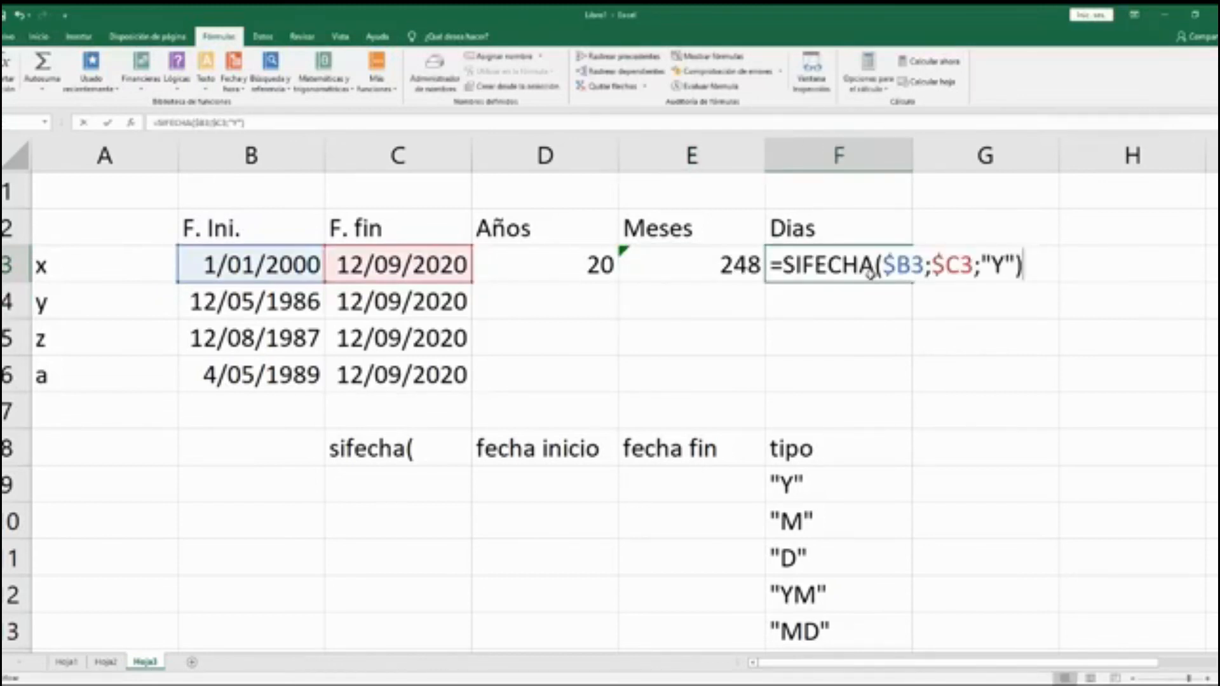
pyautogui.doubleClick(1000, 265)
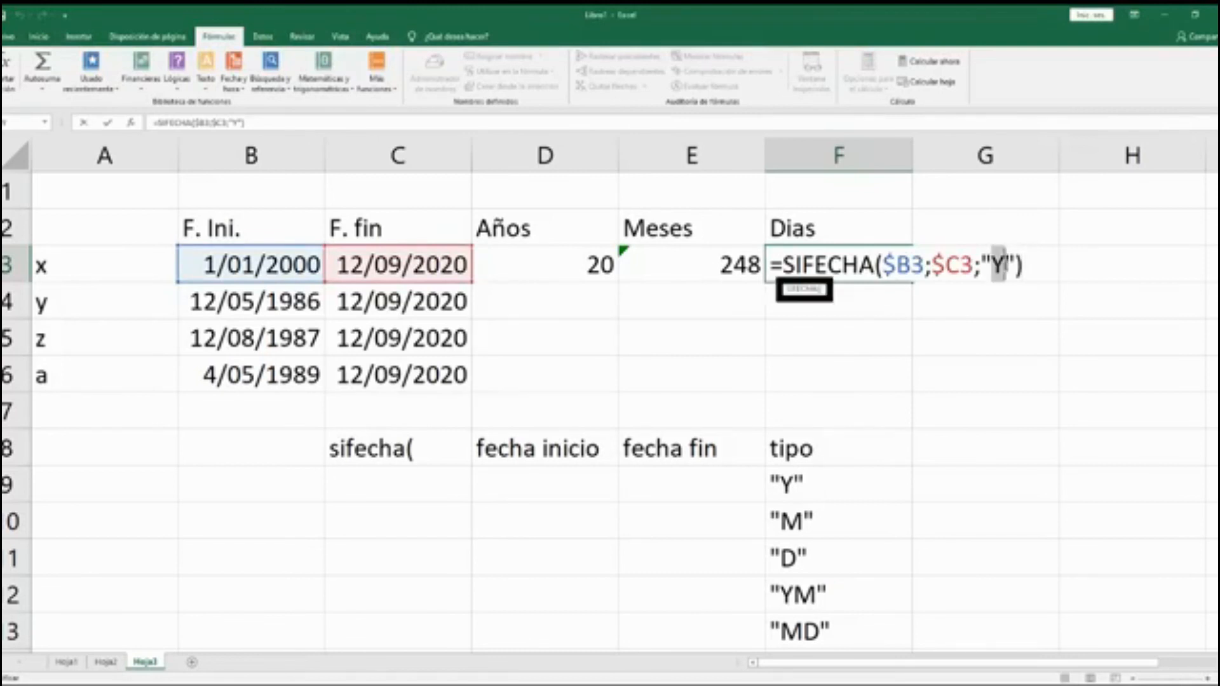
pyautogui.write('D')
pyautogui.press('Return')
pyautogui.click(869, 260)
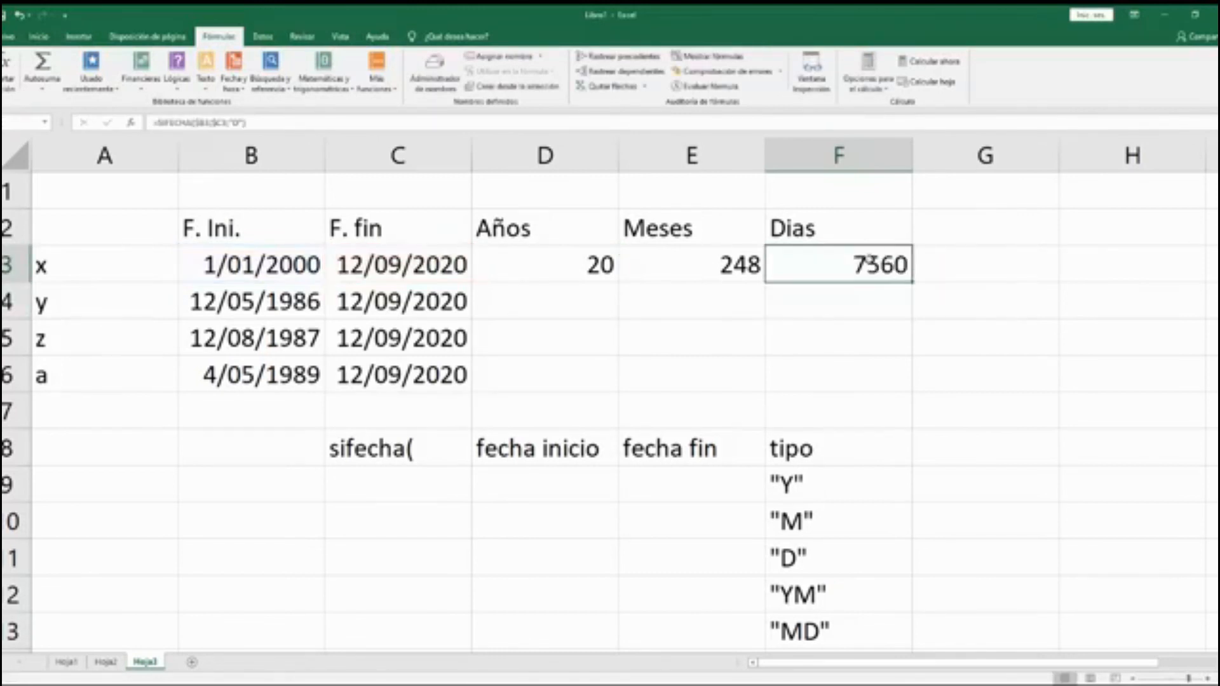
# Examine the years, months and days results in D3 to F3 against the start and end dates of row x.
pyautogui.click(594, 263)
pyautogui.click(631, 257)
pyautogui.click(764, 267)
pyautogui.click(570, 263)
pyautogui.click(720, 265)
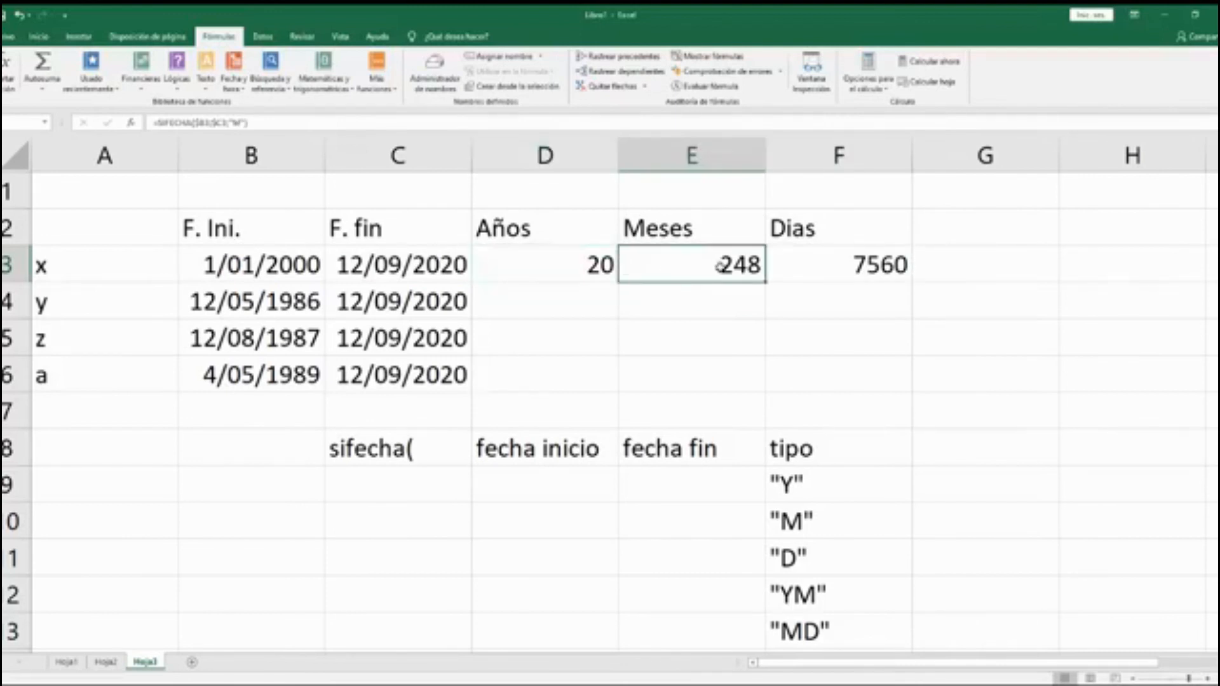
pyautogui.click(813, 525)
pyautogui.click(702, 255)
pyautogui.click(860, 265)
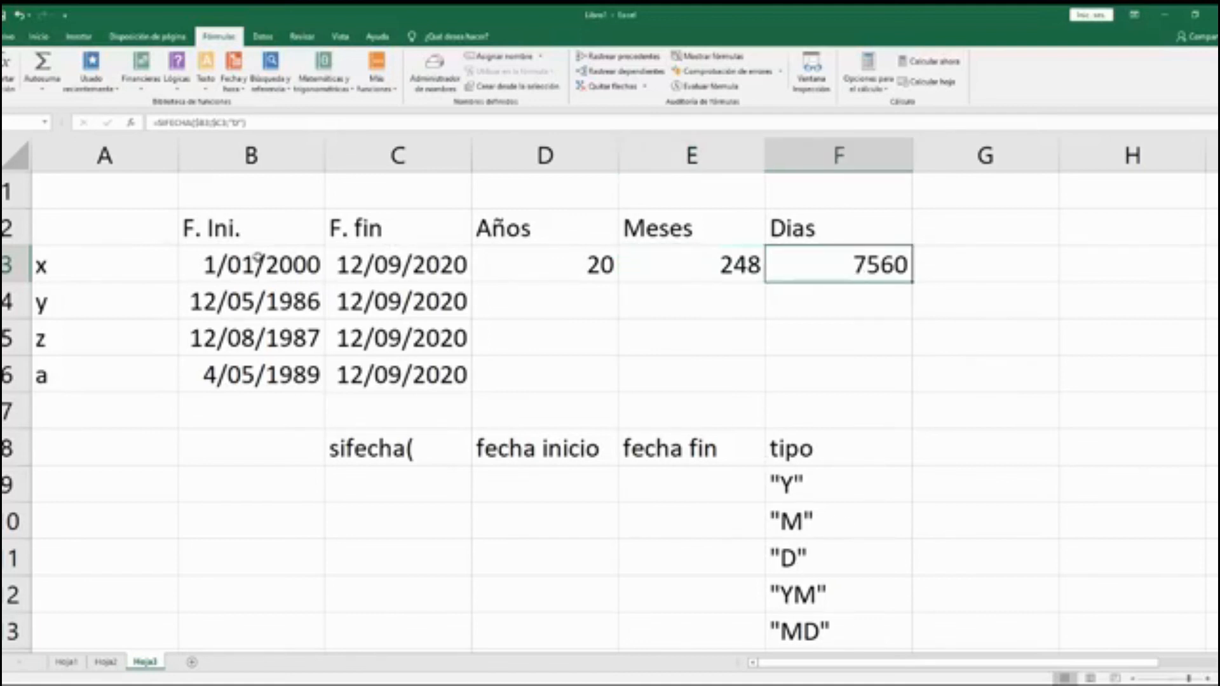
pyautogui.click(258, 260)
pyautogui.click(442, 261)
pyautogui.click(820, 261)
# Review the combined type codes in F12 and F13, and recheck the three results in row x.
pyautogui.moveTo(806, 596); pyautogui.dragTo(852, 616)
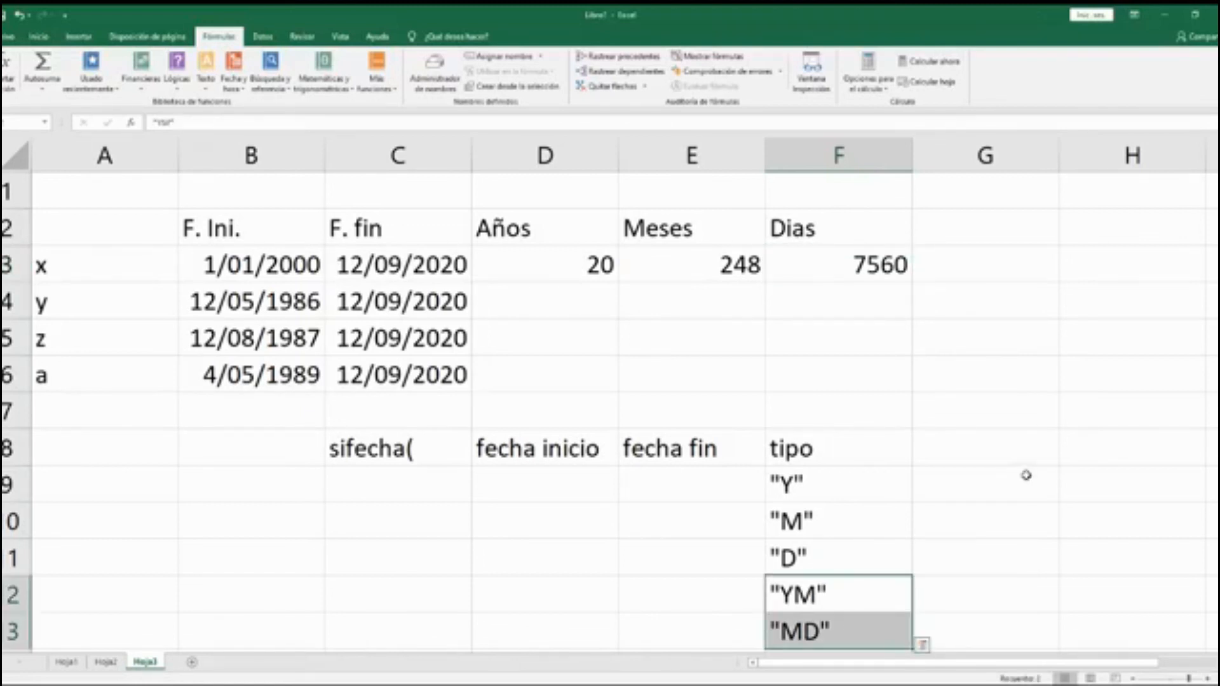
pyautogui.click(559, 264)
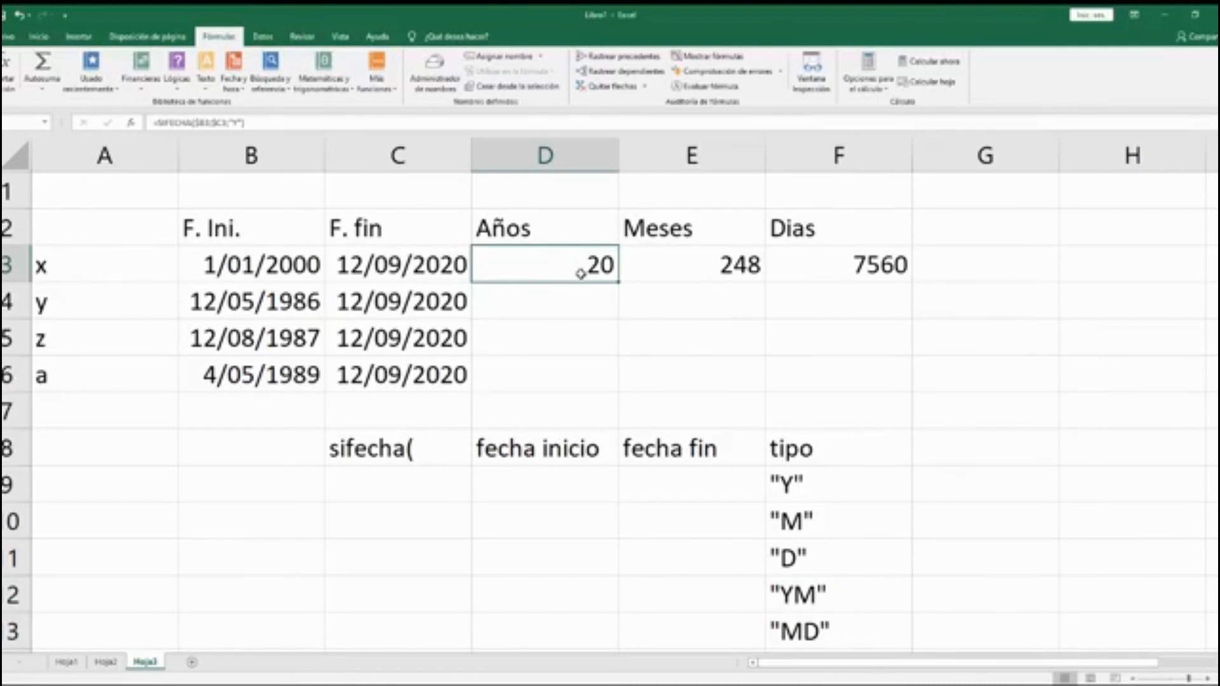
pyautogui.click(741, 263)
pyautogui.click(847, 257)
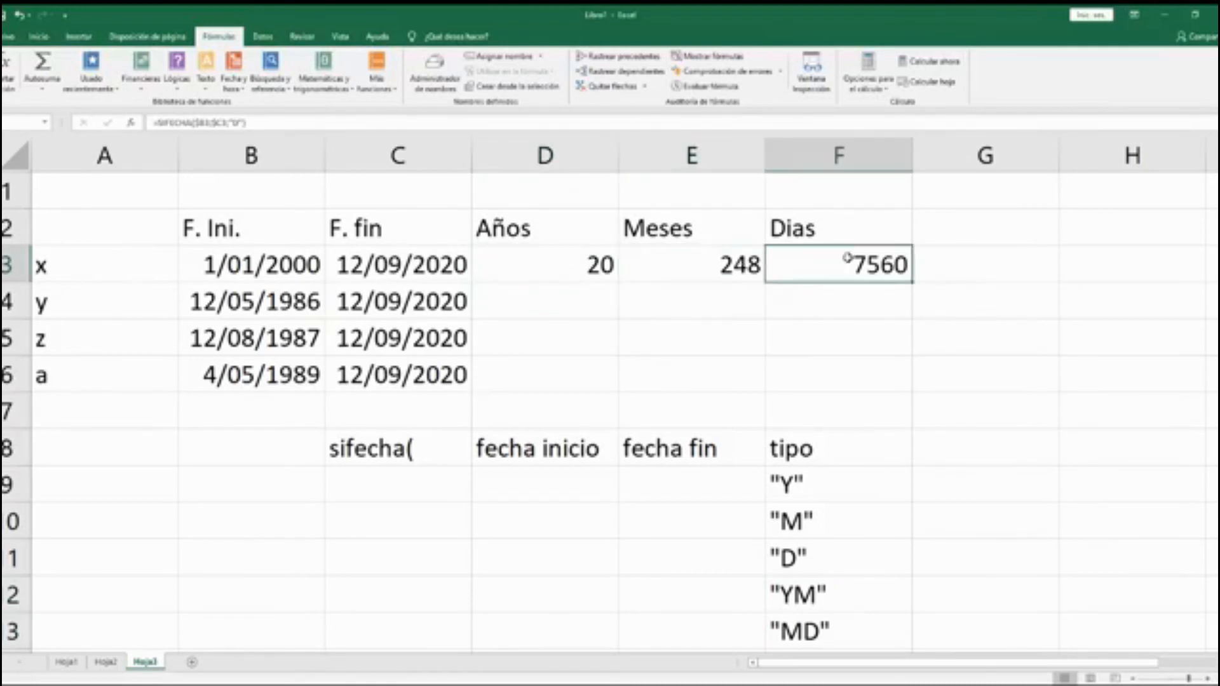
pyautogui.click(588, 266)
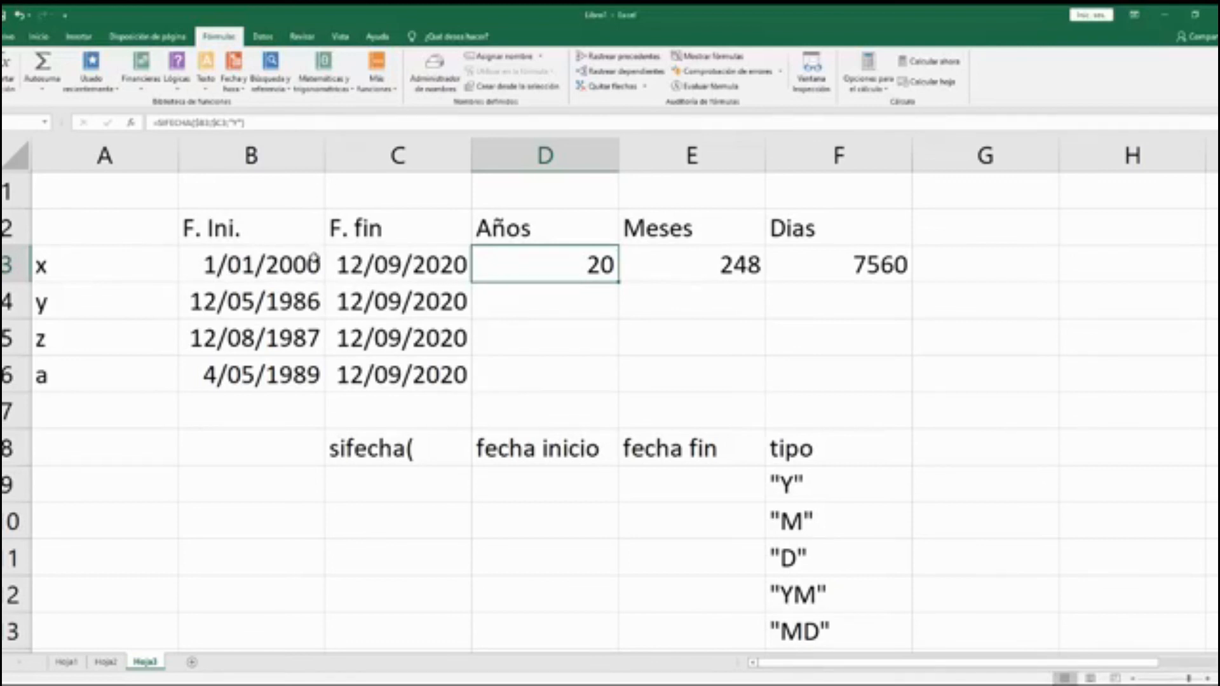
# Change the type code in the Meses formula in E3 to "YM".
pyautogui.click(675, 277)
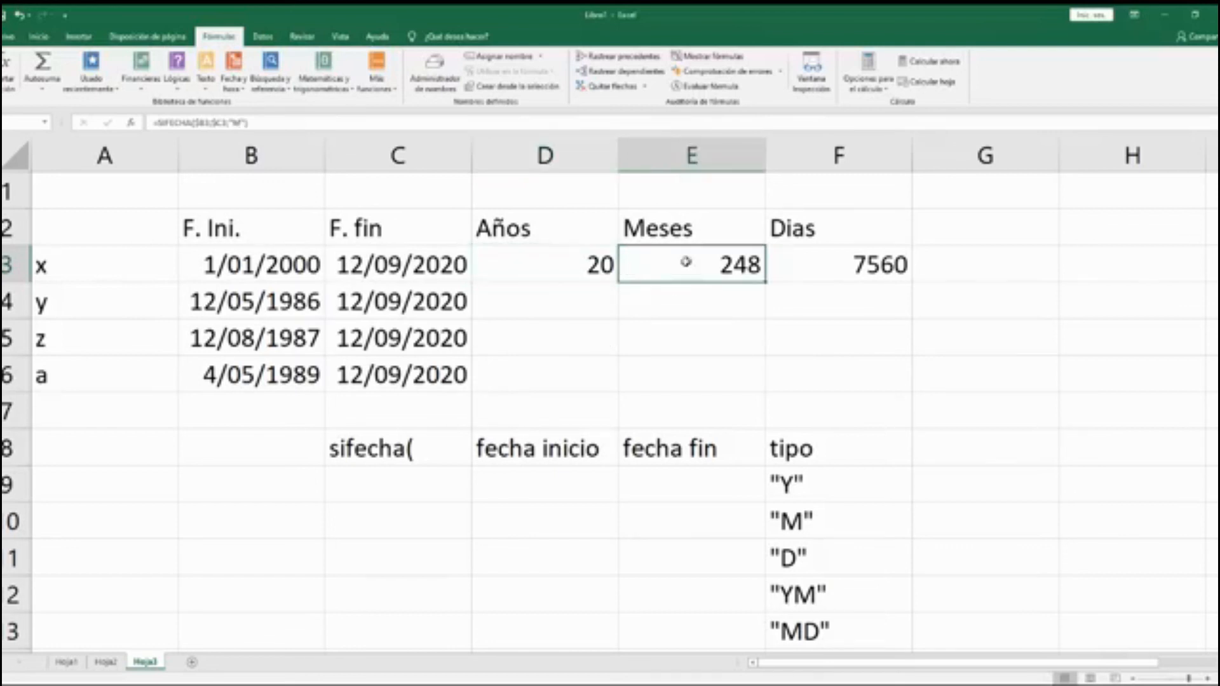
pyautogui.press('F2')
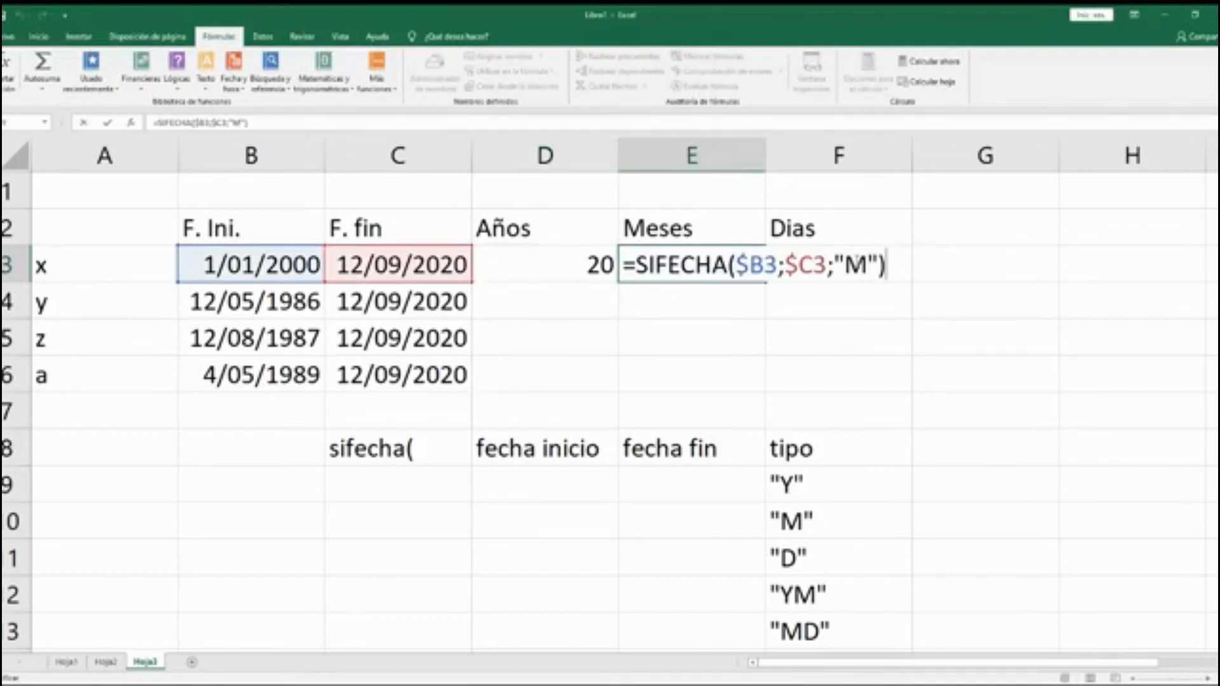
pyautogui.doubleClick(855, 264)
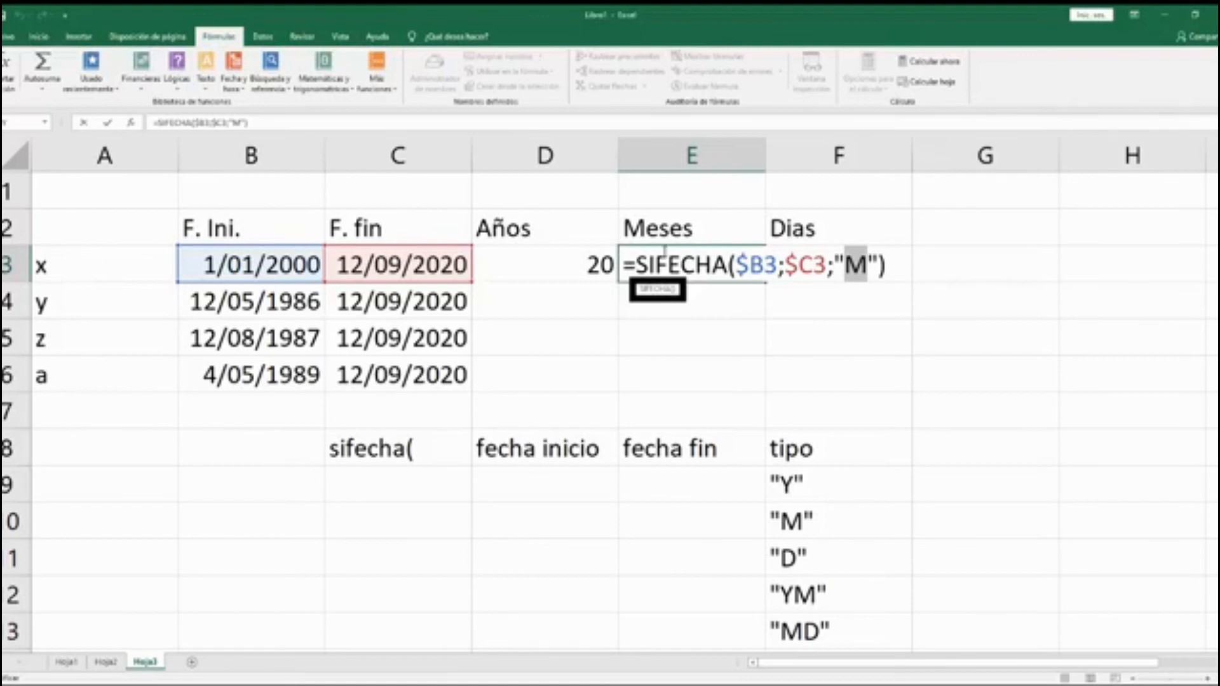
pyautogui.write('YM')
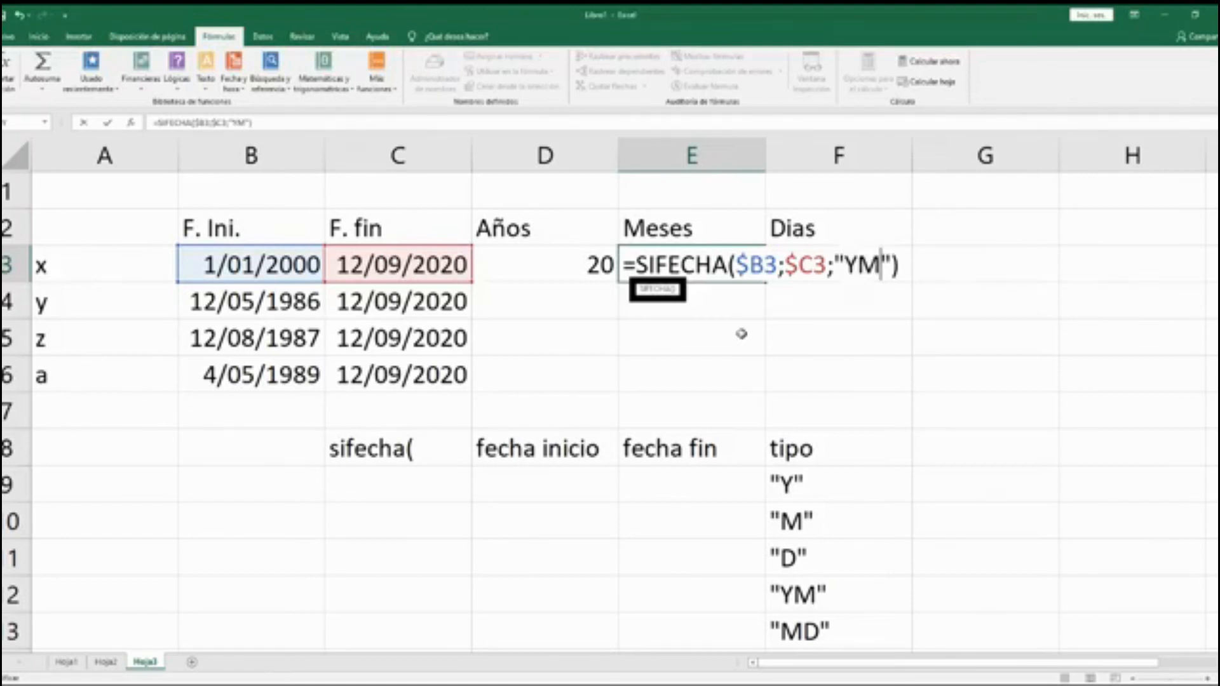
pyautogui.press('Return')
# Change the type code in the Dias formula in F3 to "MD".
pyautogui.press('Up')
pyautogui.press('Right')
pyautogui.press('F2')
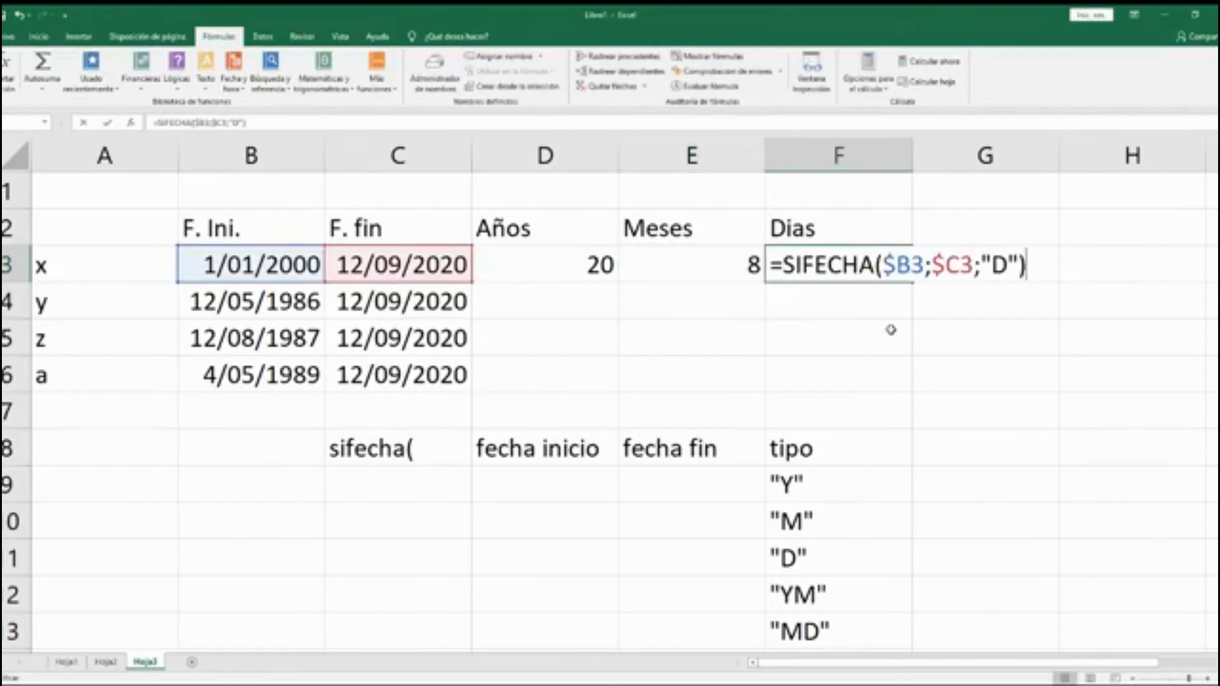
pyautogui.doubleClick(1001, 264)
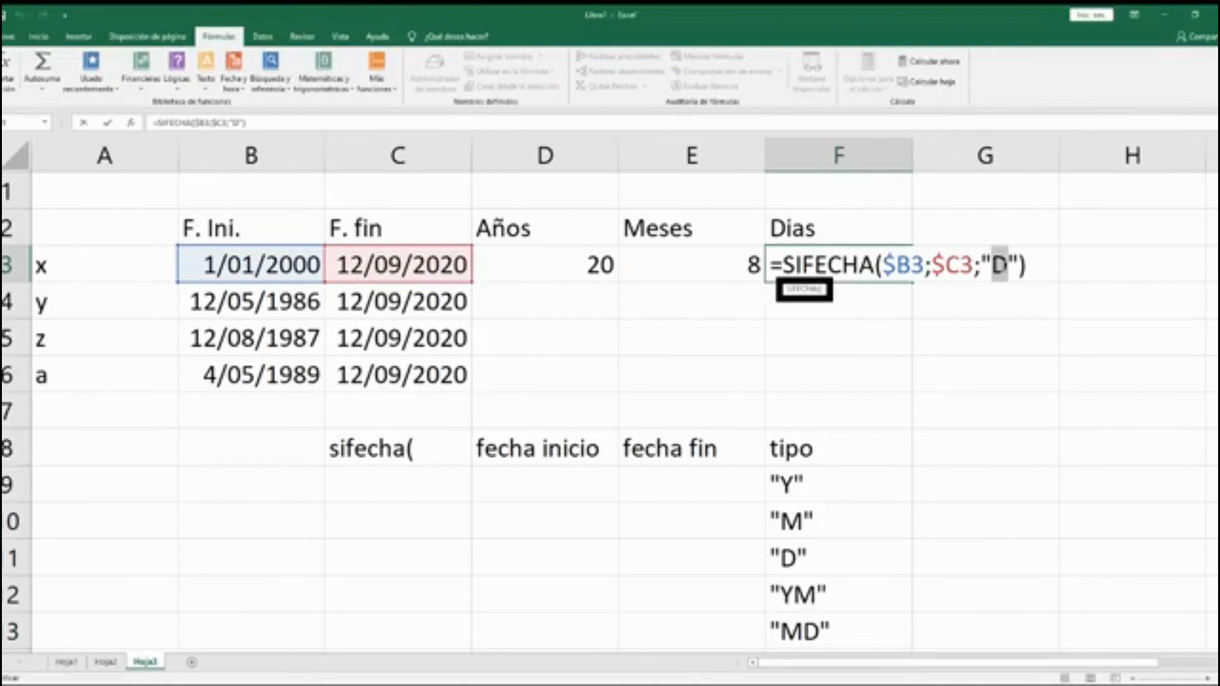
pyautogui.write('MD')
pyautogui.press('Return')
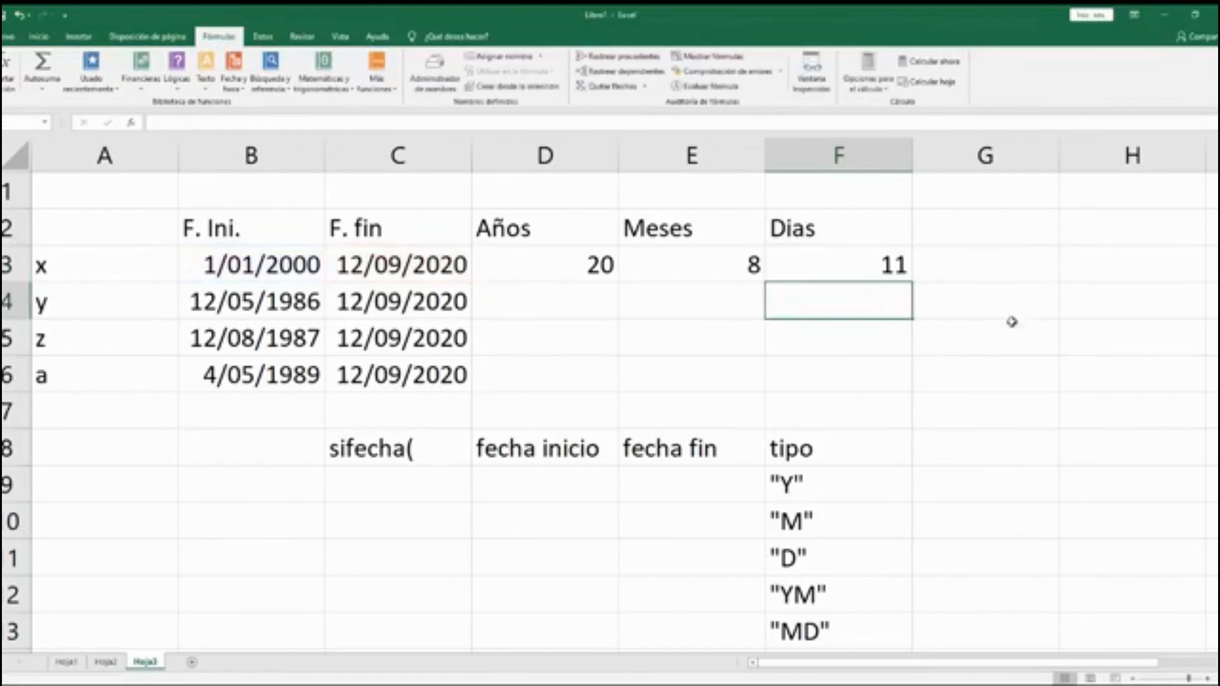
# Compare the combined years, months and days results in D3 to F3 with the start and end dates in B3 and C3.
pyautogui.moveTo(267, 264); pyautogui.dragTo(394, 278)
pyautogui.click(557, 263)
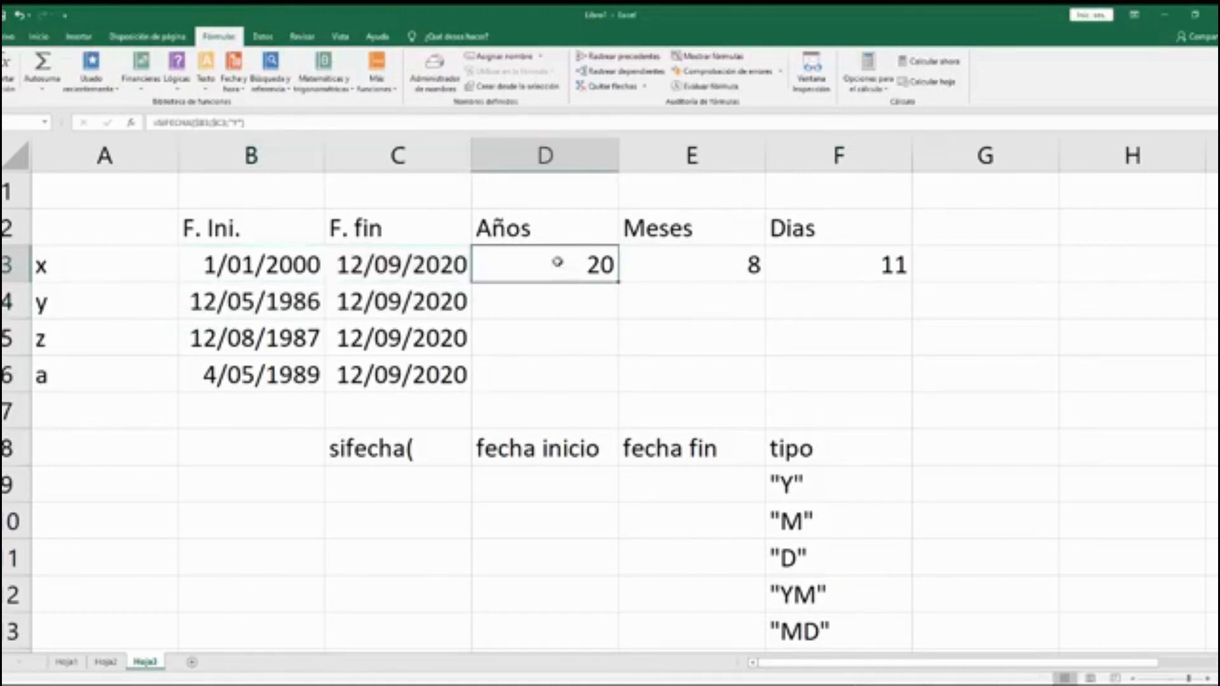
pyautogui.click(714, 264)
pyautogui.click(866, 259)
pyautogui.moveTo(537, 264); pyautogui.dragTo(899, 267)
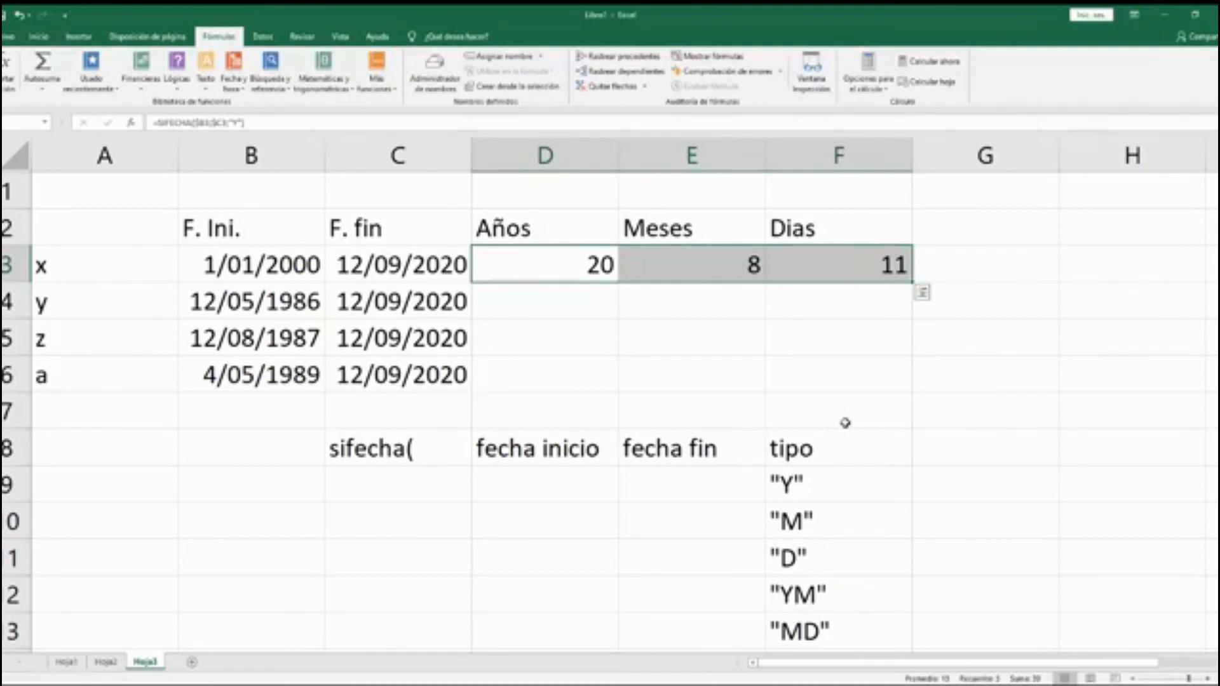
pyautogui.click(352, 263)
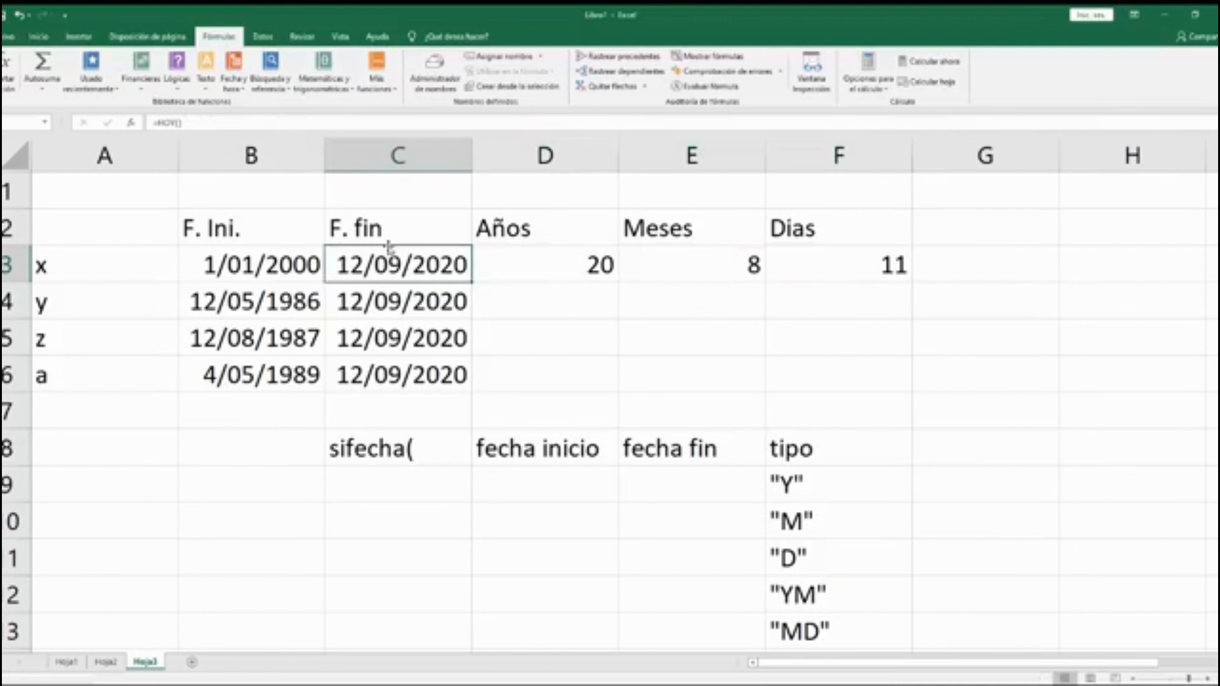
pyautogui.click(829, 258)
pyautogui.click(467, 256)
pyautogui.click(877, 271)
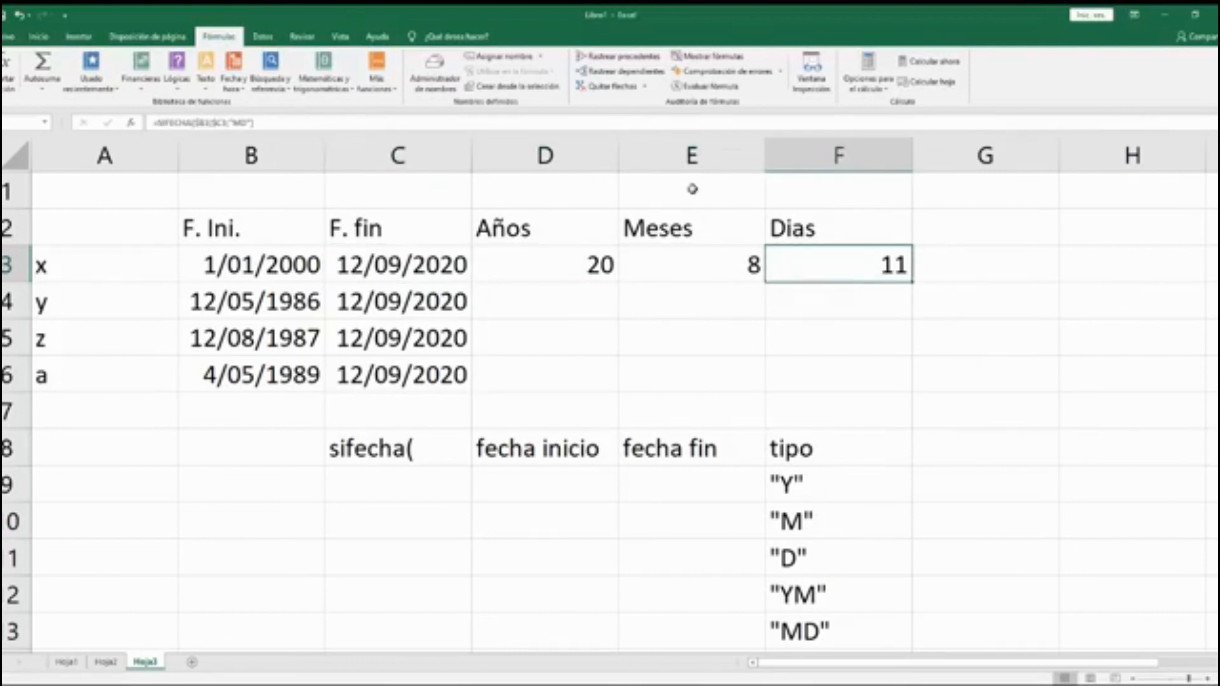
pyautogui.click(678, 258)
pyautogui.click(871, 262)
pyautogui.click(650, 251)
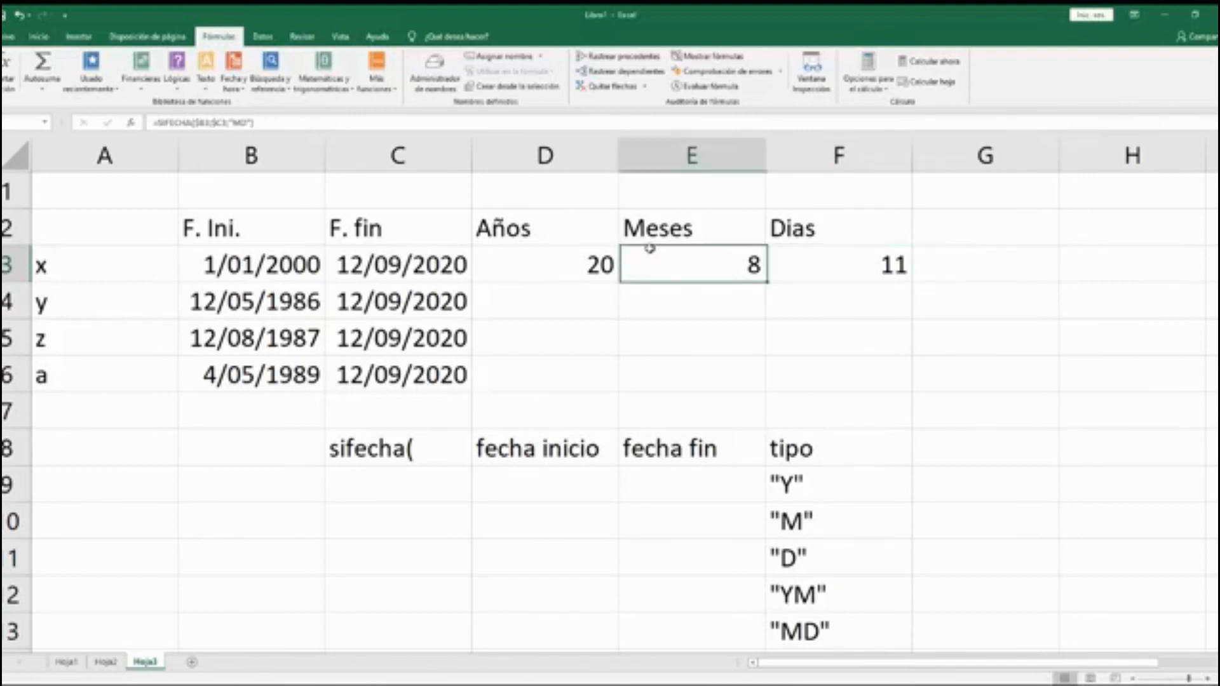
# Fill the Años, Meses and Dias formulas in D3, E3 and F3 down to row 6.
pyautogui.click(532, 252)
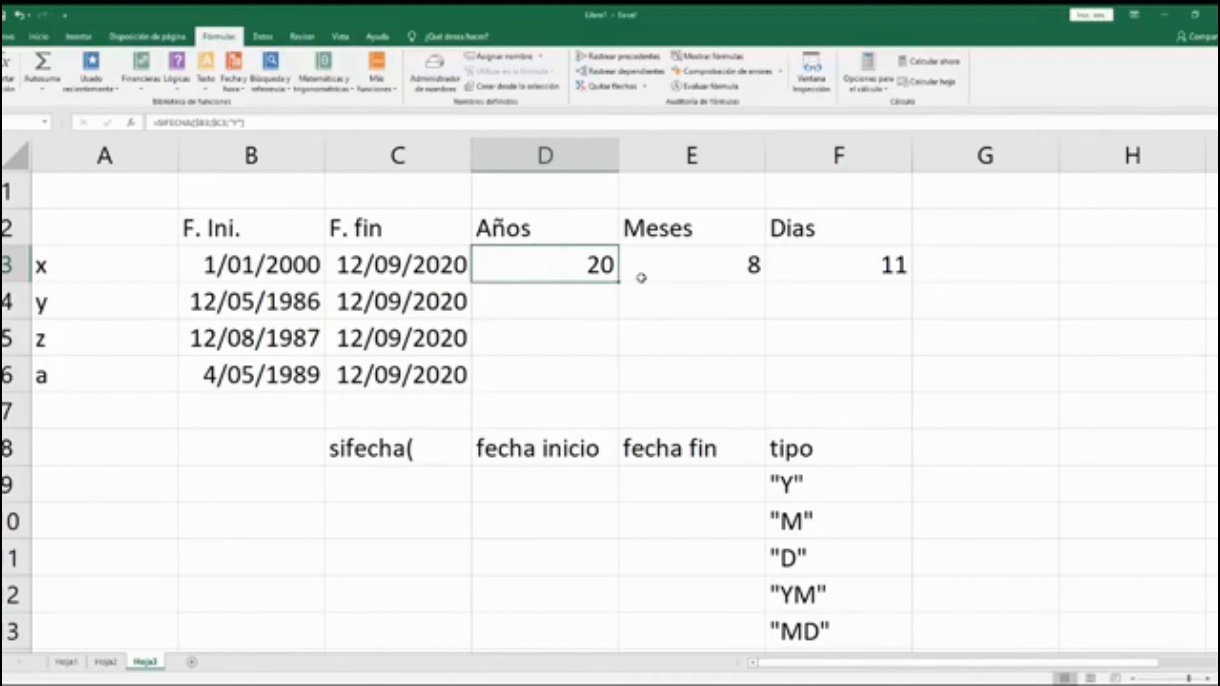
pyautogui.moveTo(618, 282); pyautogui.dragTo(614, 375)
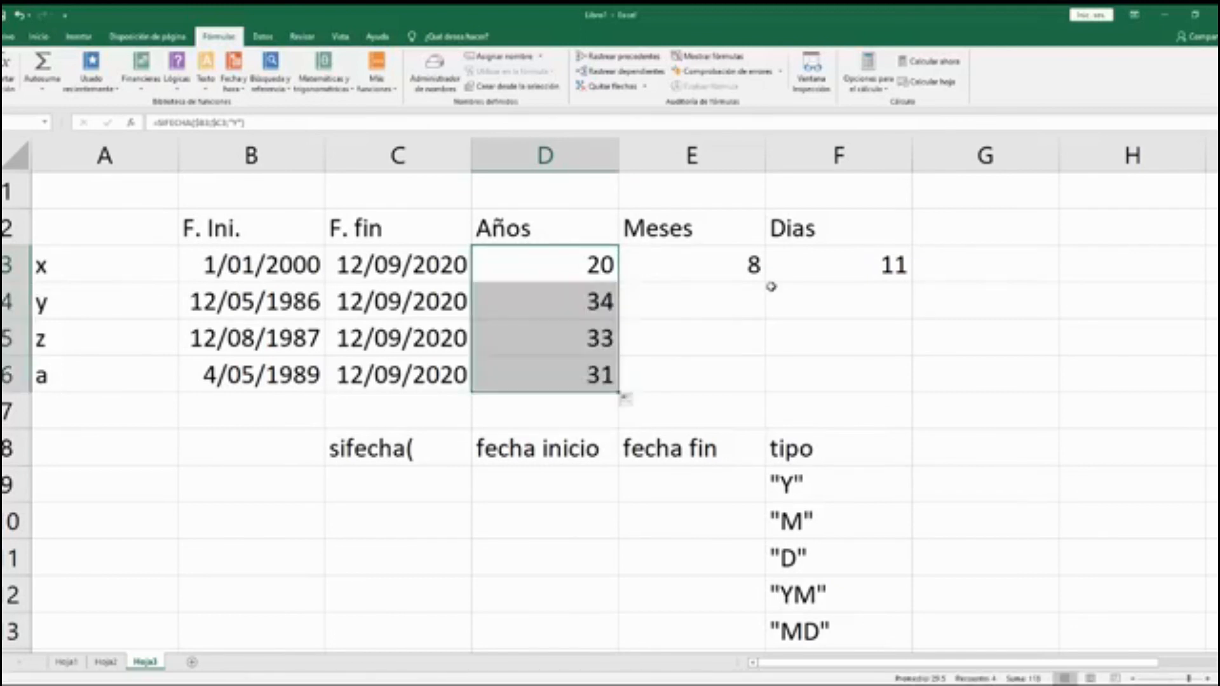
pyautogui.click(711, 263)
pyautogui.moveTo(765, 281); pyautogui.dragTo(766, 393)
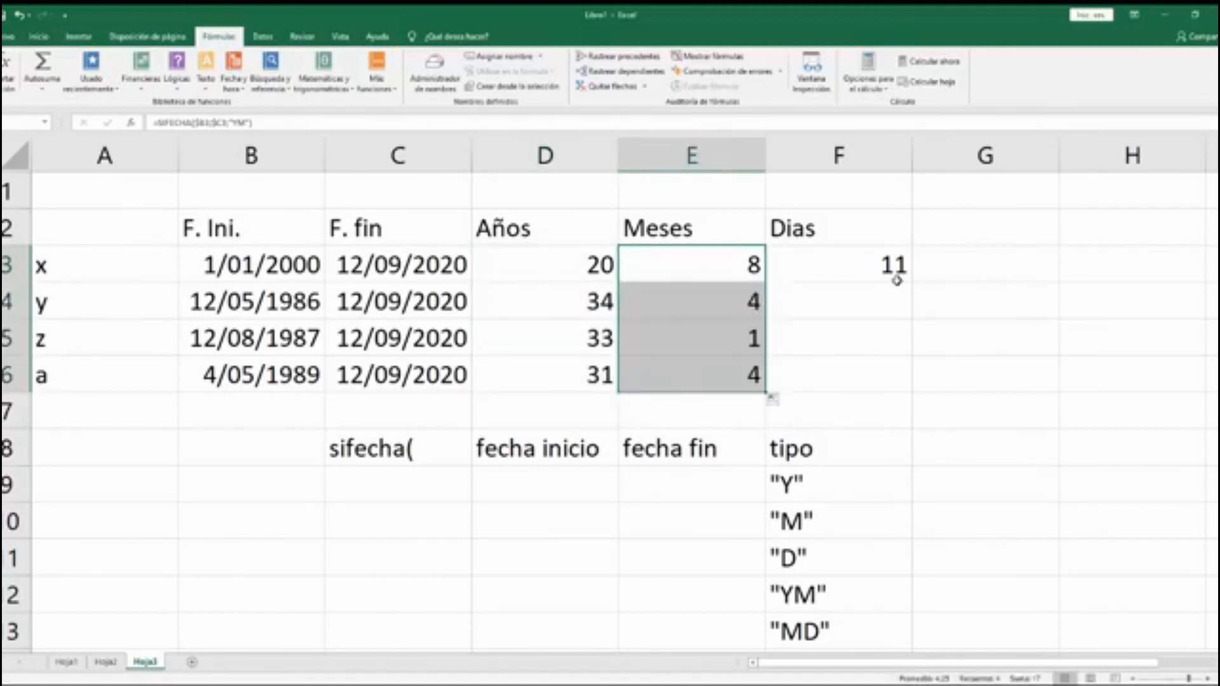
pyautogui.click(896, 275)
pyautogui.moveTo(913, 282); pyautogui.dragTo(914, 400)
# Review the SIFECHA syntax notes in C8 to F13 and the completed date table in B3 to F6.
pyautogui.click(635, 473)
pyautogui.click(343, 449)
pyautogui.moveTo(343, 449)
pyautogui.mouseDown()
pyautogui.moveTo(703, 452)
pyautogui.moveTo(847, 631)
pyautogui.mouseUp()
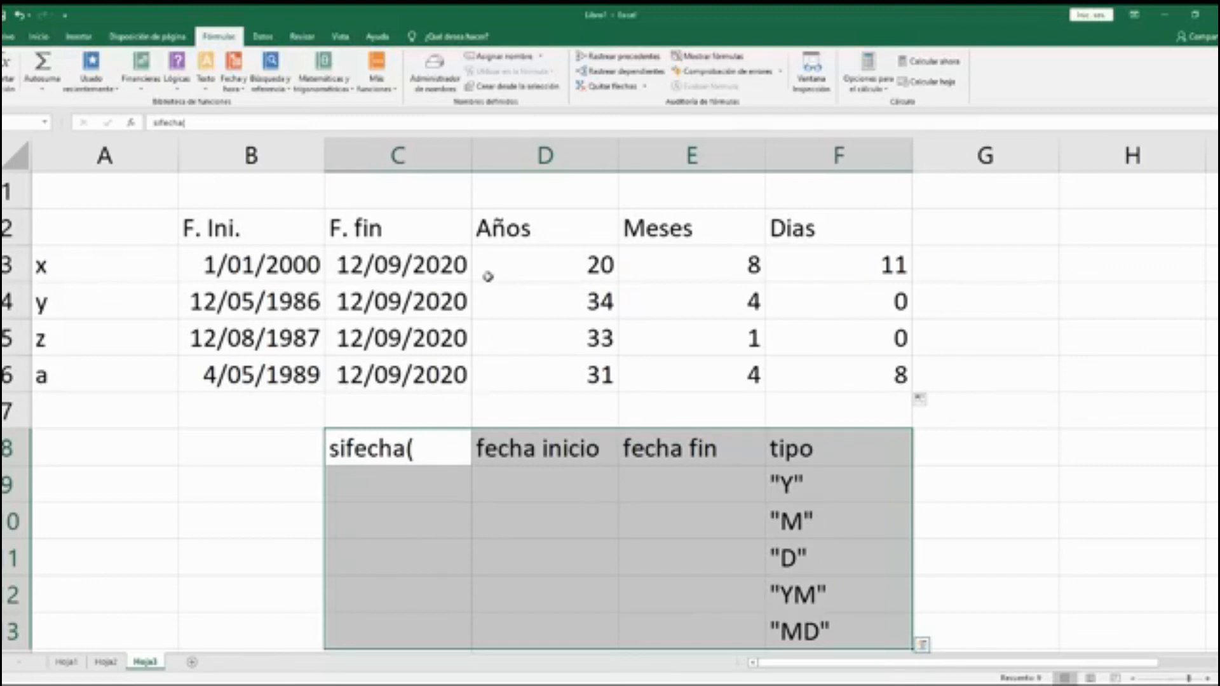
pyautogui.moveTo(267, 265)
pyautogui.mouseDown()
pyautogui.moveTo(394, 267)
pyautogui.moveTo(866, 340)
pyautogui.moveTo(868, 364)
pyautogui.mouseUp()
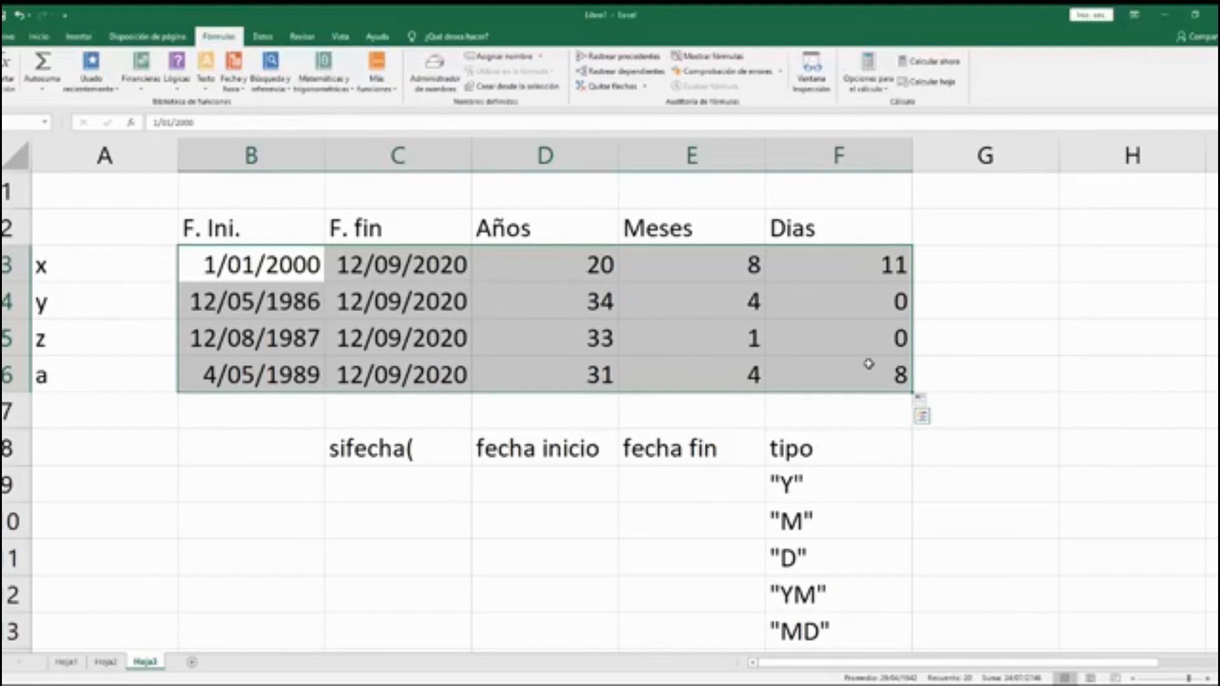
# Look over the AutoSum function list and the Insert Function dialog without inserting any function.
pyautogui.click(42, 89)
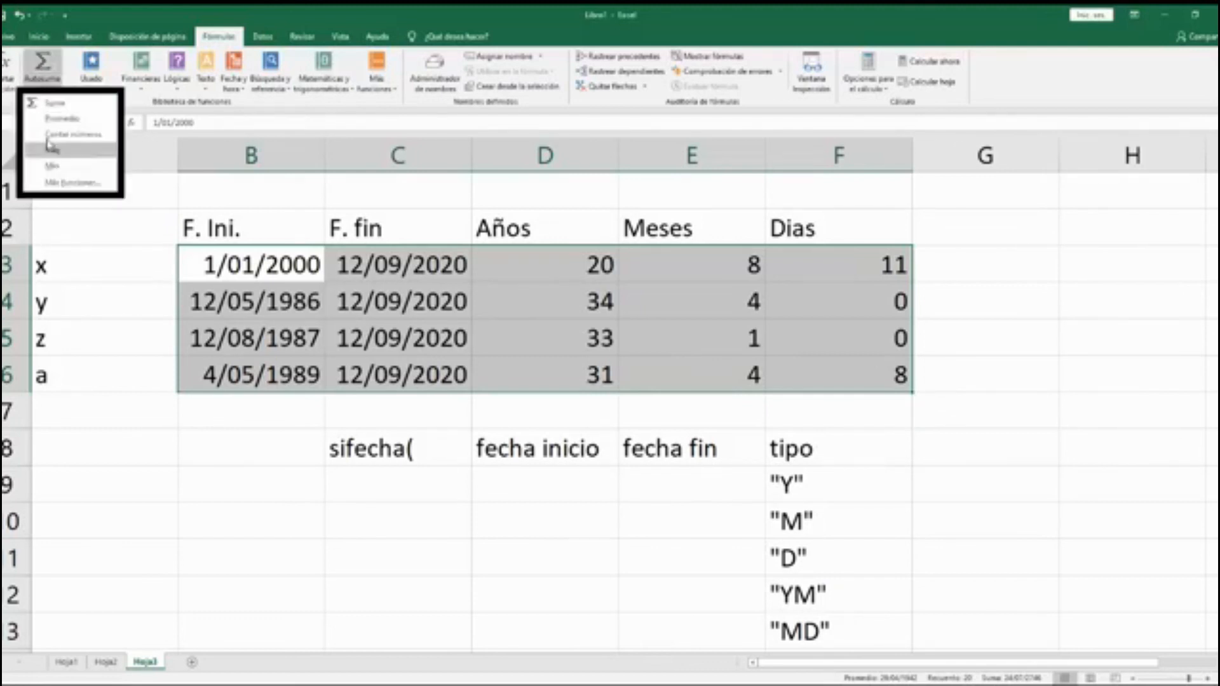
pyautogui.click(827, 512)
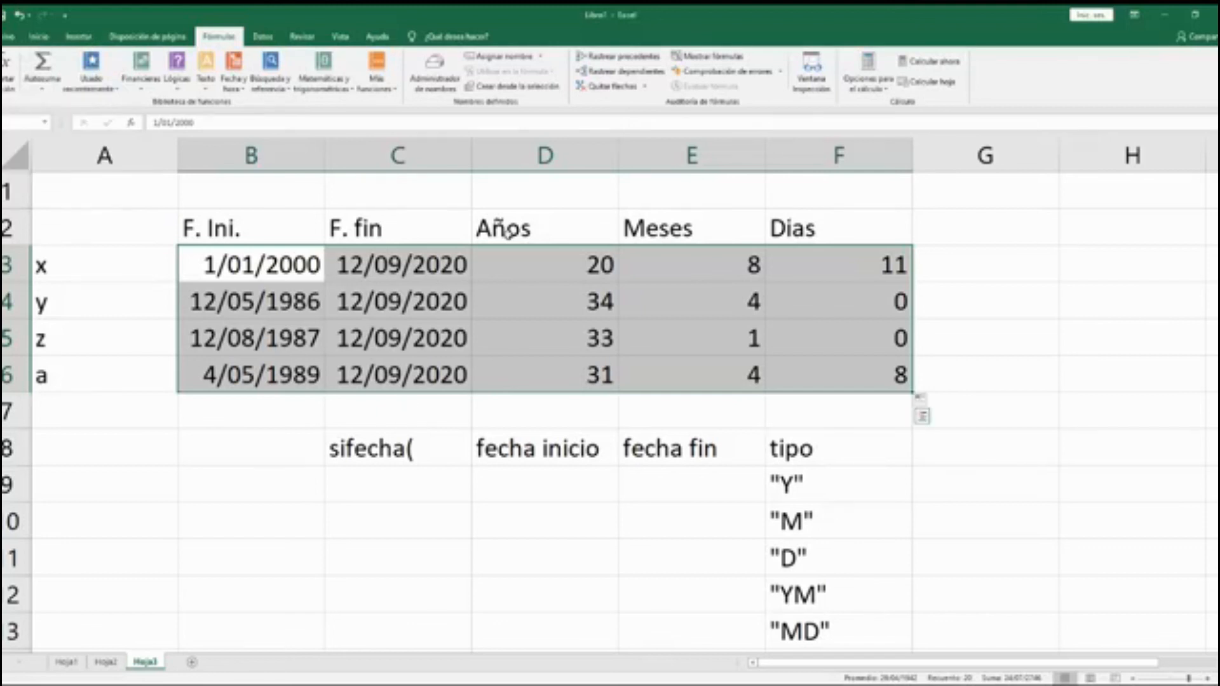
pyautogui.click(9, 70)
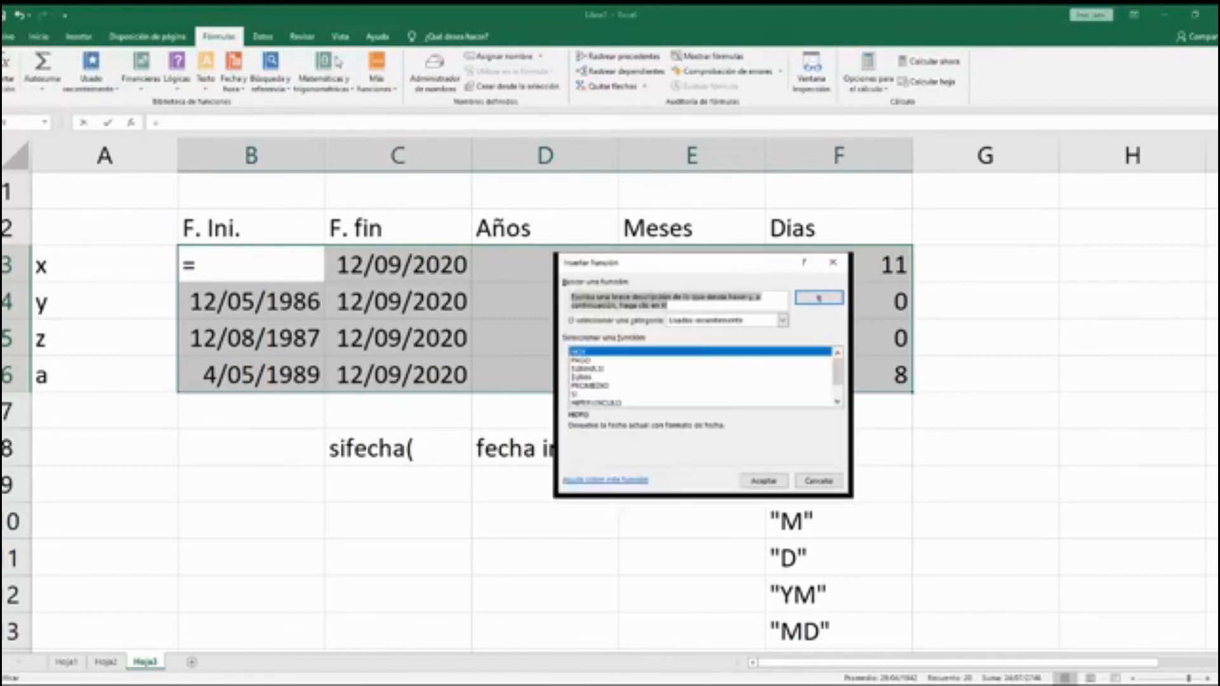
pyautogui.click(832, 478)
# Recheck the Años formula in D3 and the argument labels in D8 to F8, and return to sheet Hoja1.
pyautogui.click(589, 260)
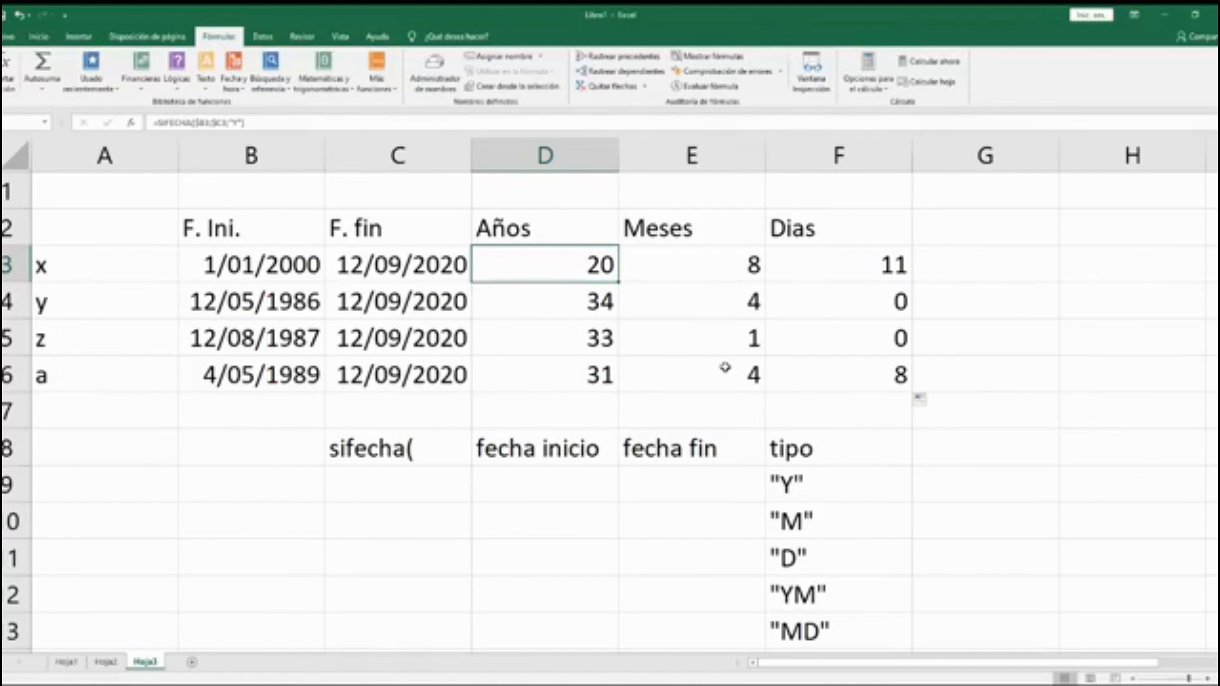
pyautogui.click(559, 454)
pyautogui.click(636, 452)
pyautogui.click(787, 450)
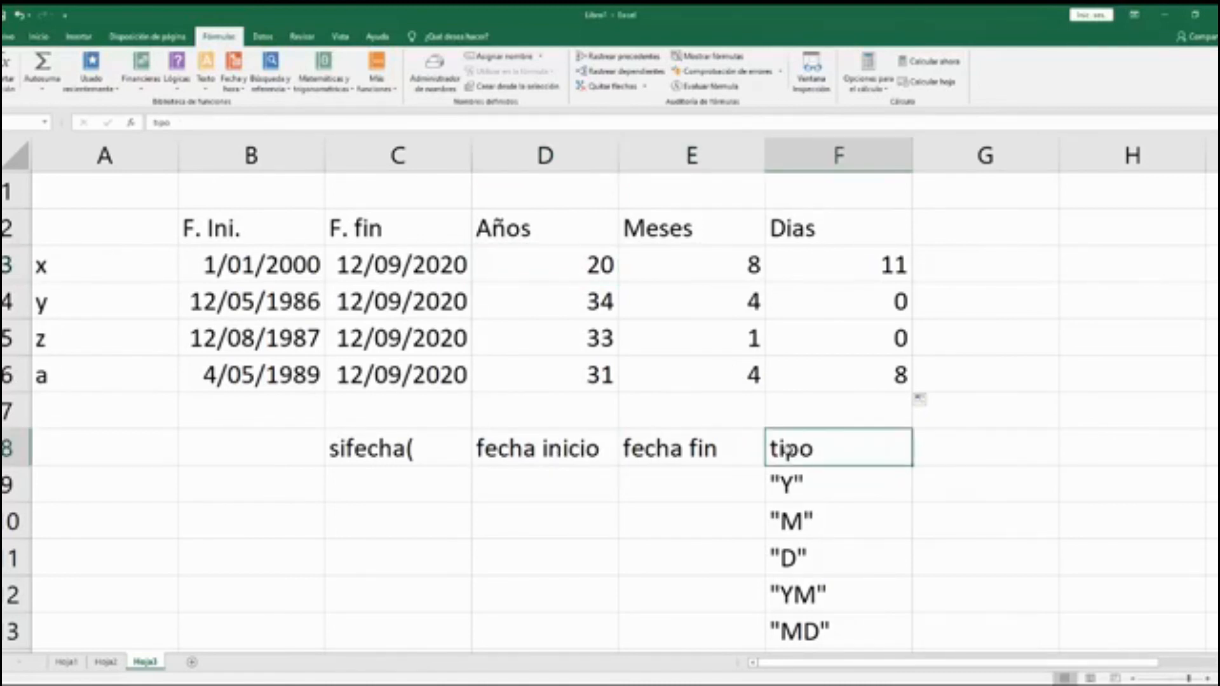
pyautogui.click(67, 663)
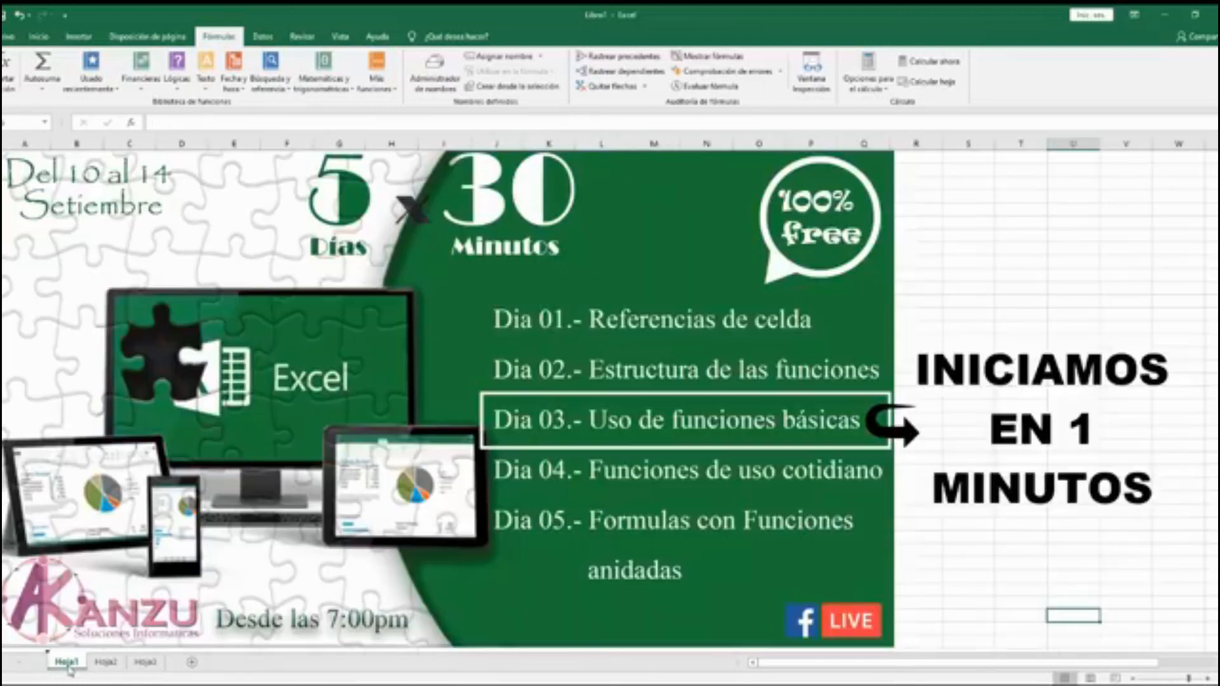